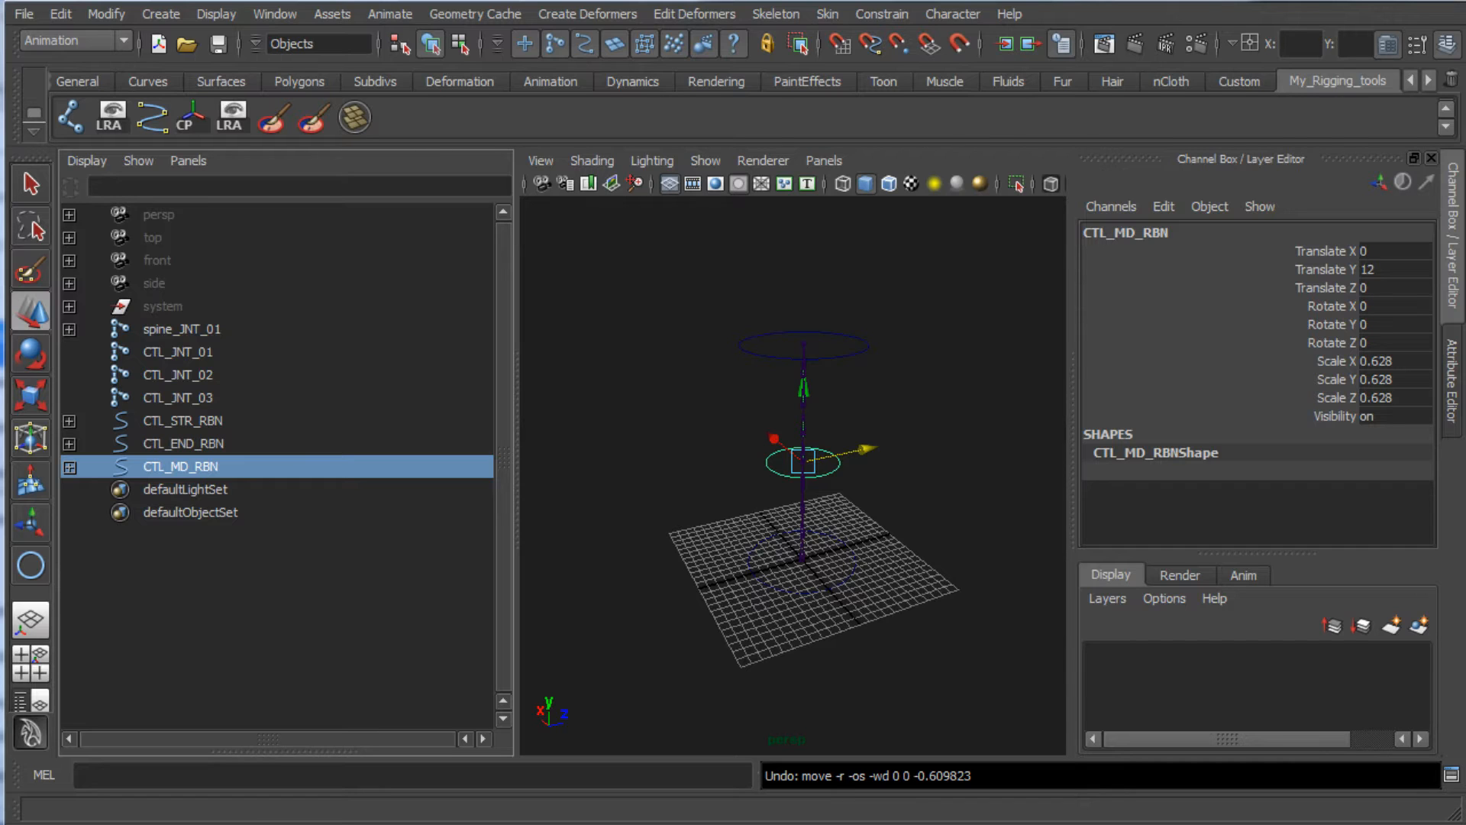
Step: Deselect the middle ribbon control and enlarge the perspective view to fill the workspace around the spine joints
left_click(756, 580)
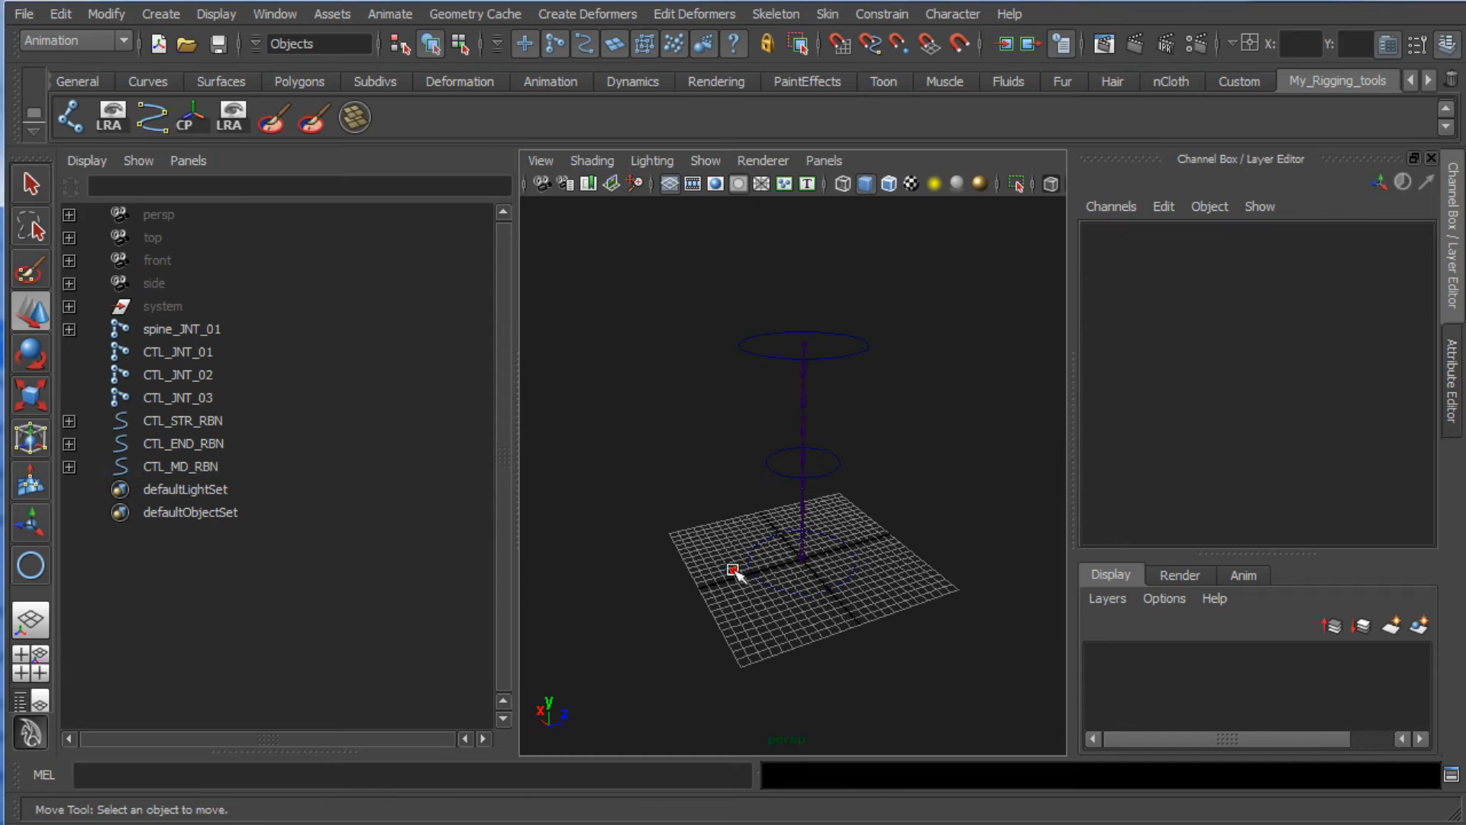
left_click_drag(726, 599, 759, 583, "alt")
key("space")
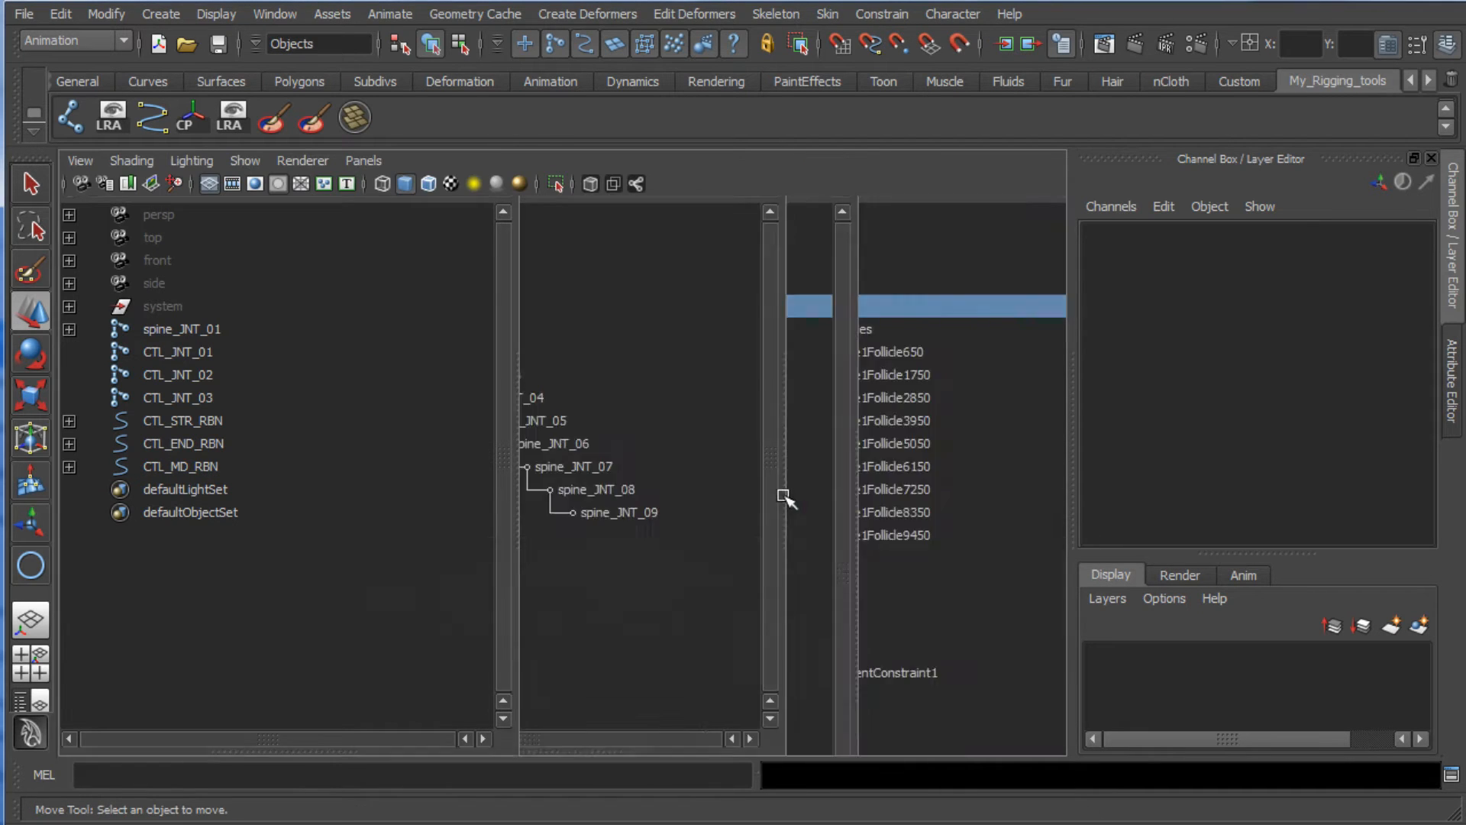
left_click_drag(785, 481, 703, 470, "alt")
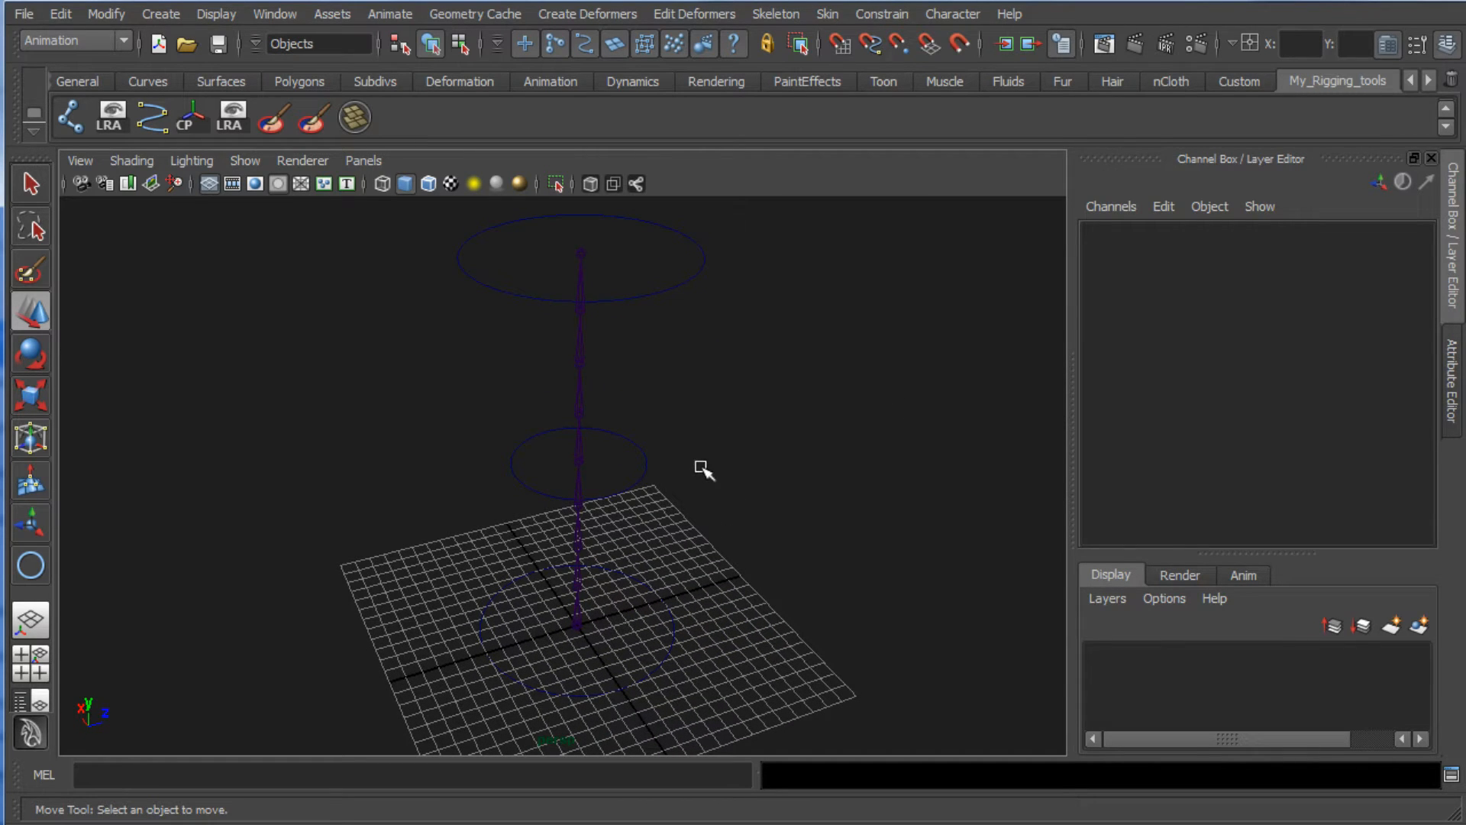
left_click_drag(677, 432, 700, 450, "alt")
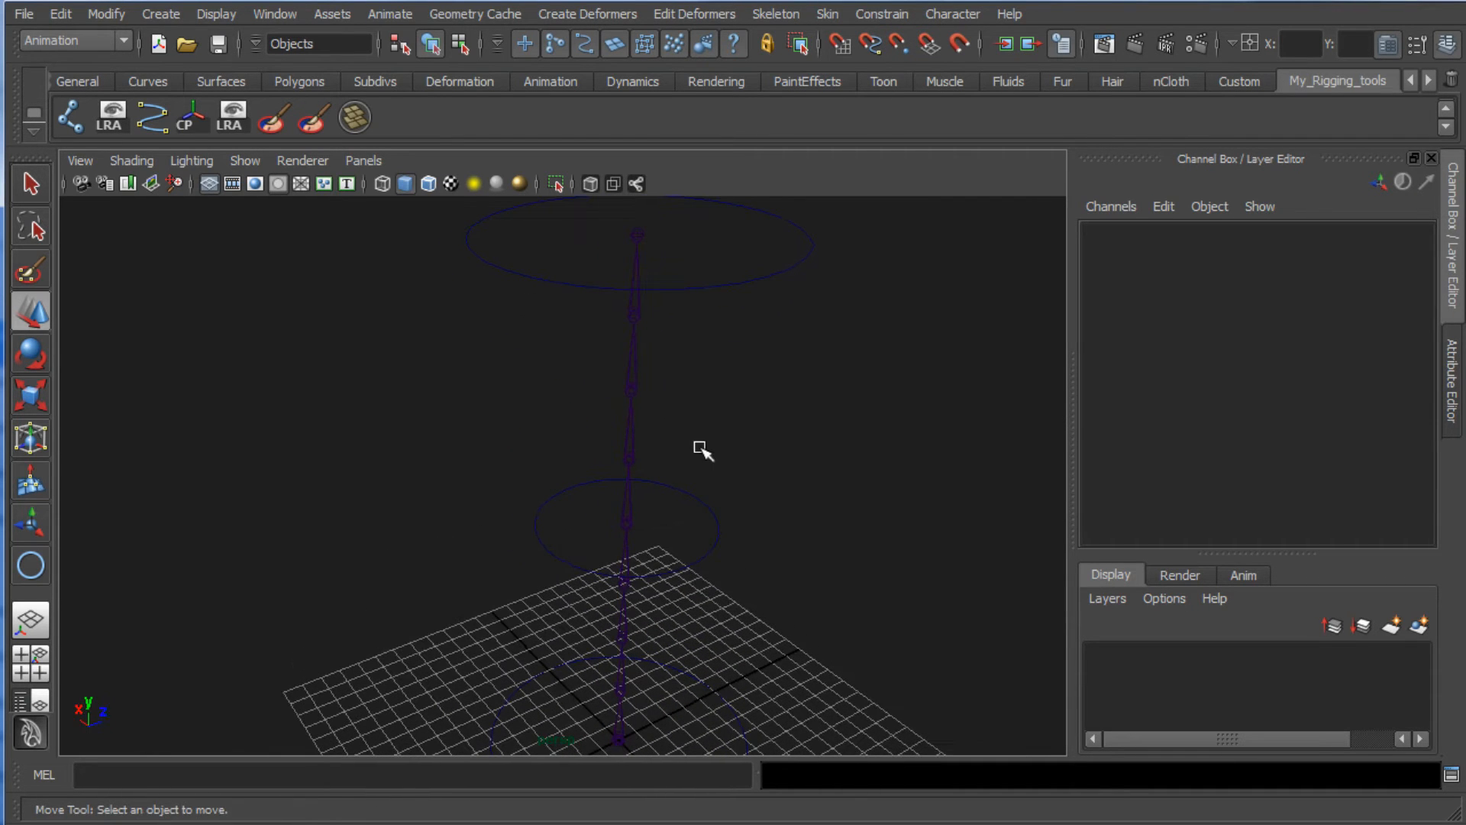
Step: Start a uniform 1 Linear CV curve with points snapped to the top four spine joints
left_click(163, 15)
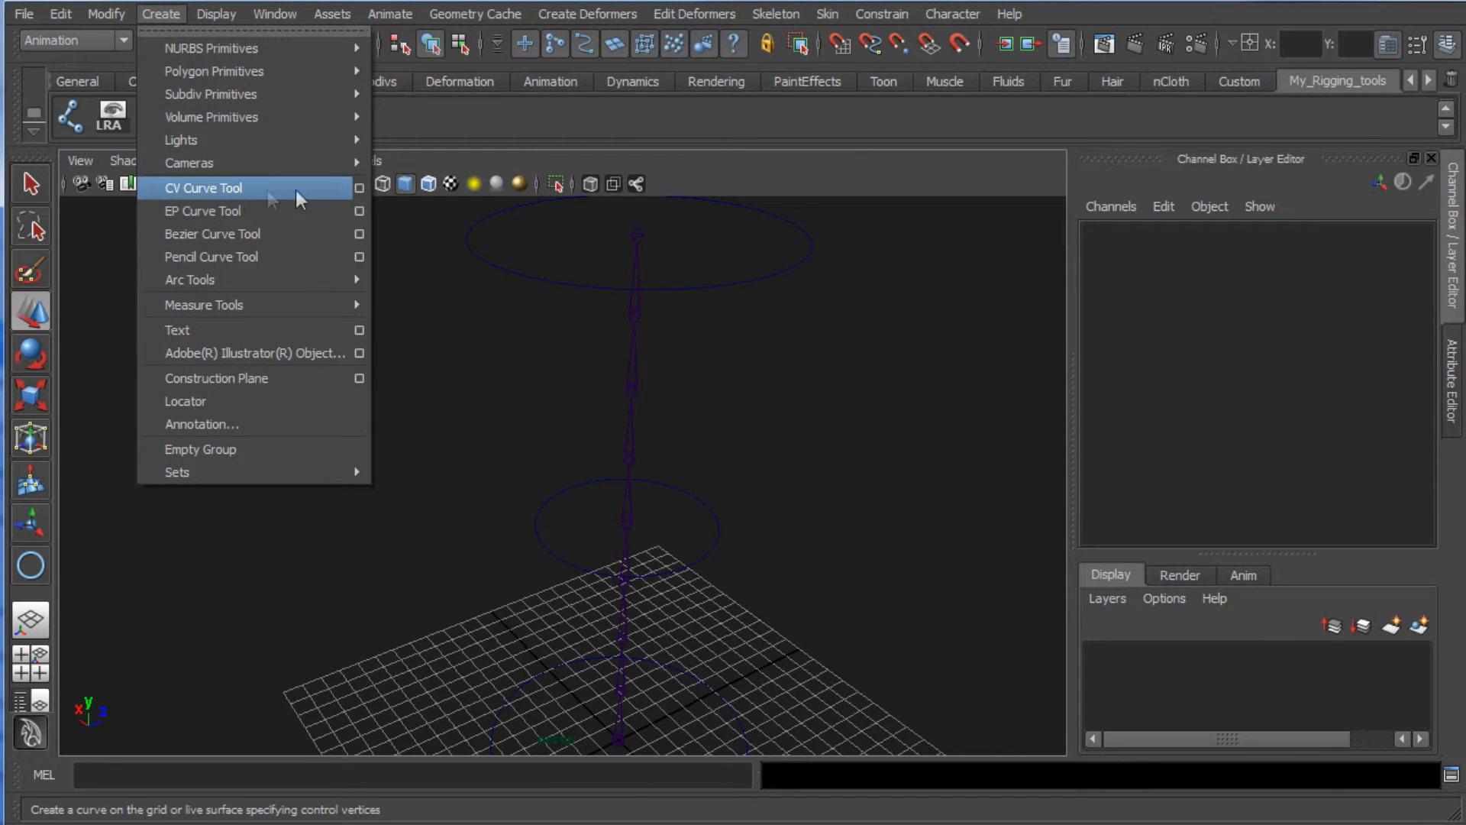
left_click(359, 189)
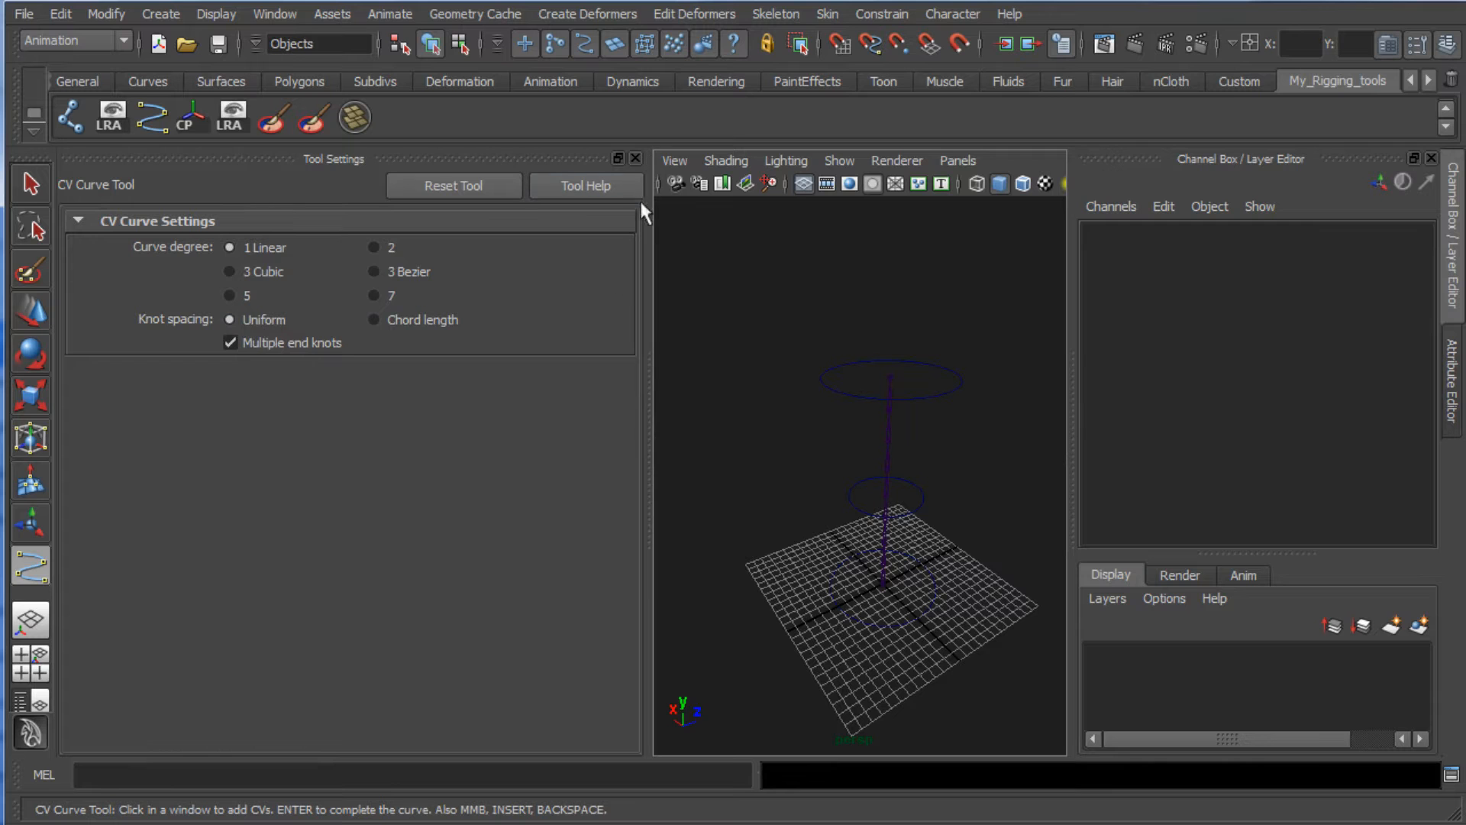
left_click(635, 158)
middle_click_drag(814, 413, 805, 397, "alt")
right_click_drag(805, 396, 789, 501, "alt")
mouse_move(789, 501)
left_mouse_down("alt")
mouse_move(820, 497)
mouse_move(798, 494)
left_mouse_up("alt")
right_click_drag(798, 493, 782, 491, "alt")
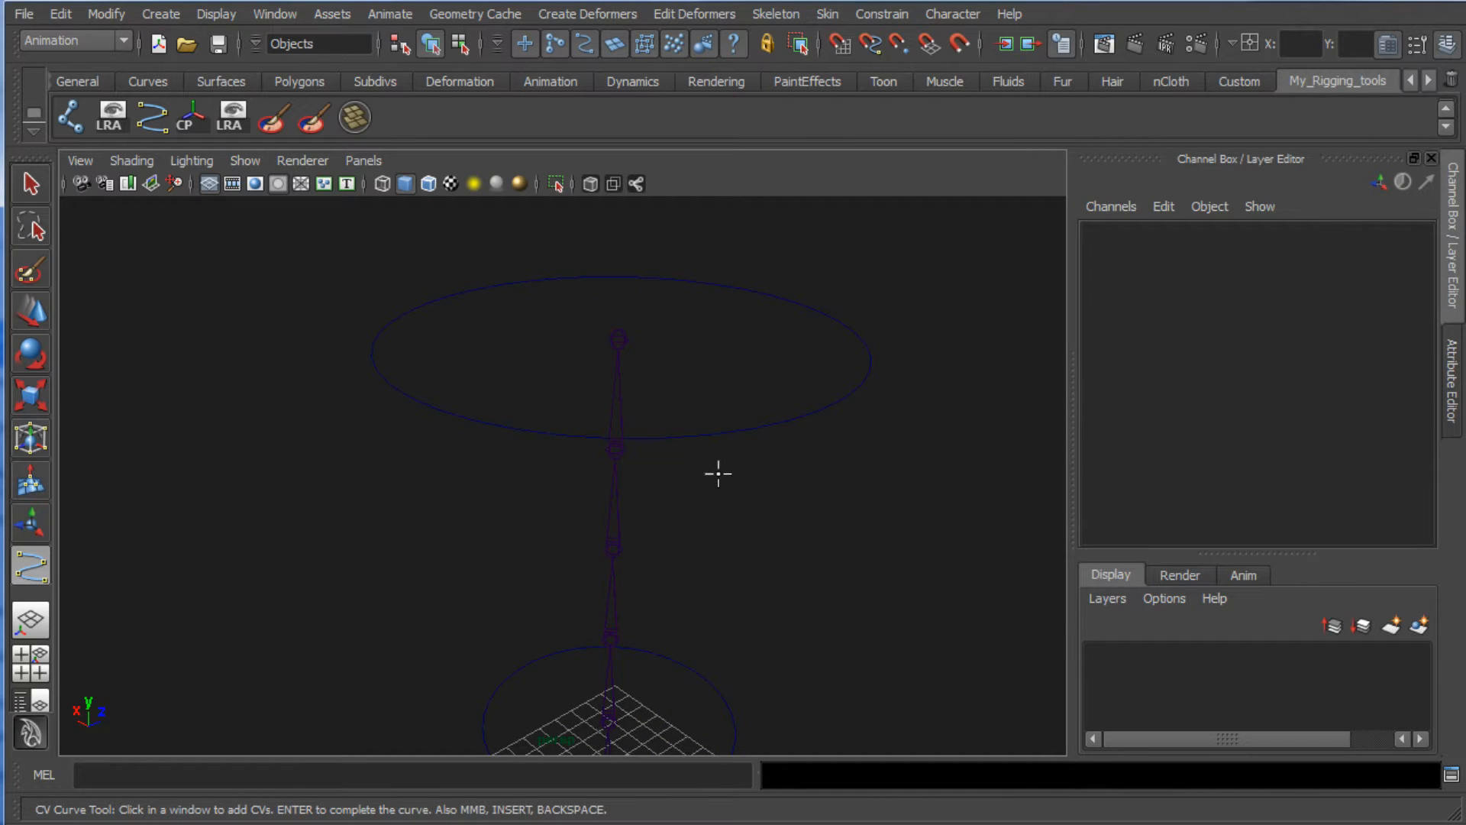
key("v")
left_click(619, 338)
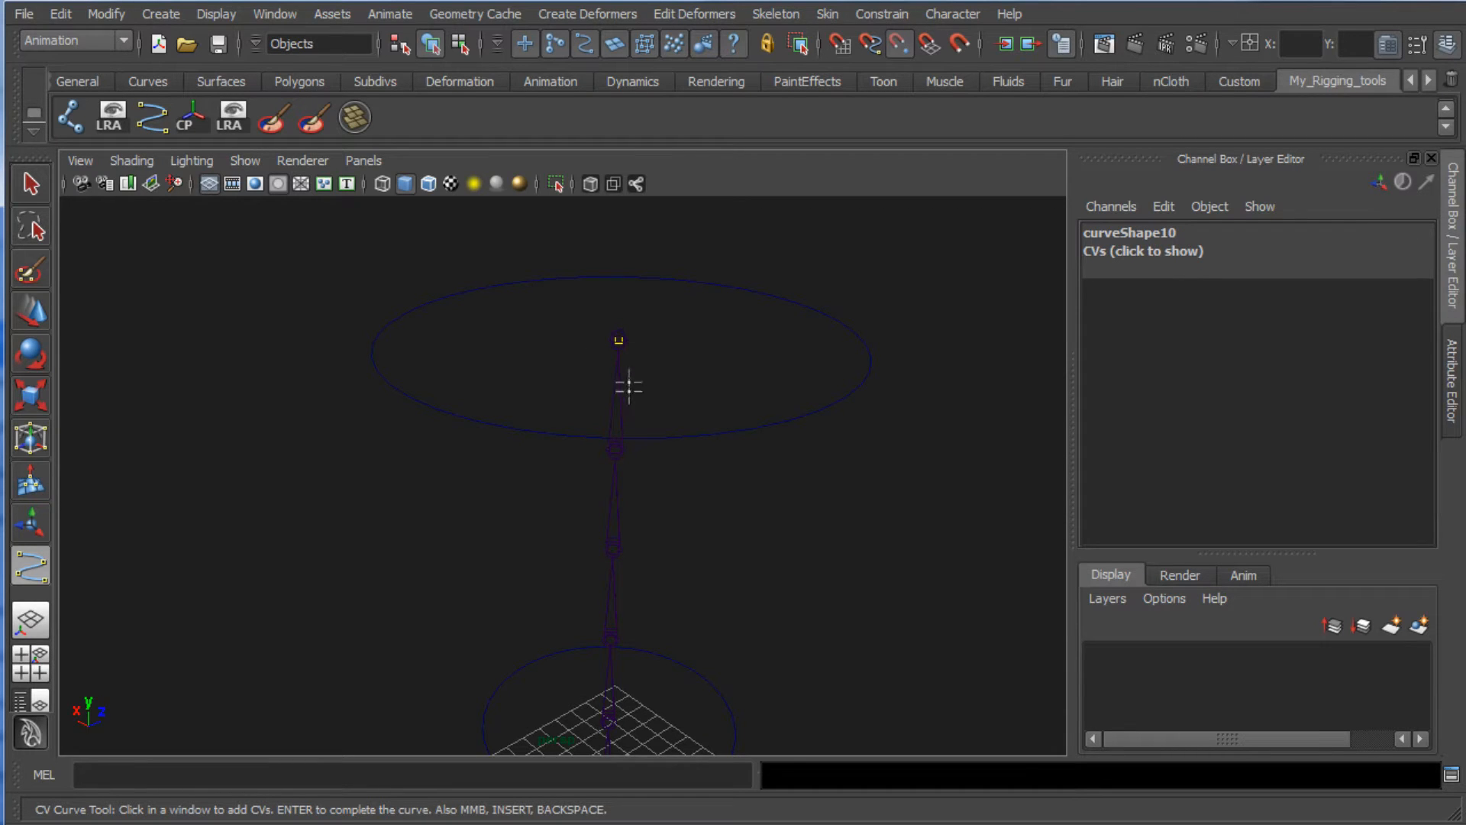
left_click(616, 449)
left_click(615, 546)
left_click(611, 638)
Step: Continue the curve down through the remaining spine joints, snapping a point to each, and finish it at the base joint
left_click_drag(723, 574, 844, 399, "alt")
key("v")
left_click(681, 339)
left_click(672, 489)
left_click(666, 620)
left_click_drag(781, 554, 786, 353, "alt")
key("v")
left_click(662, 487)
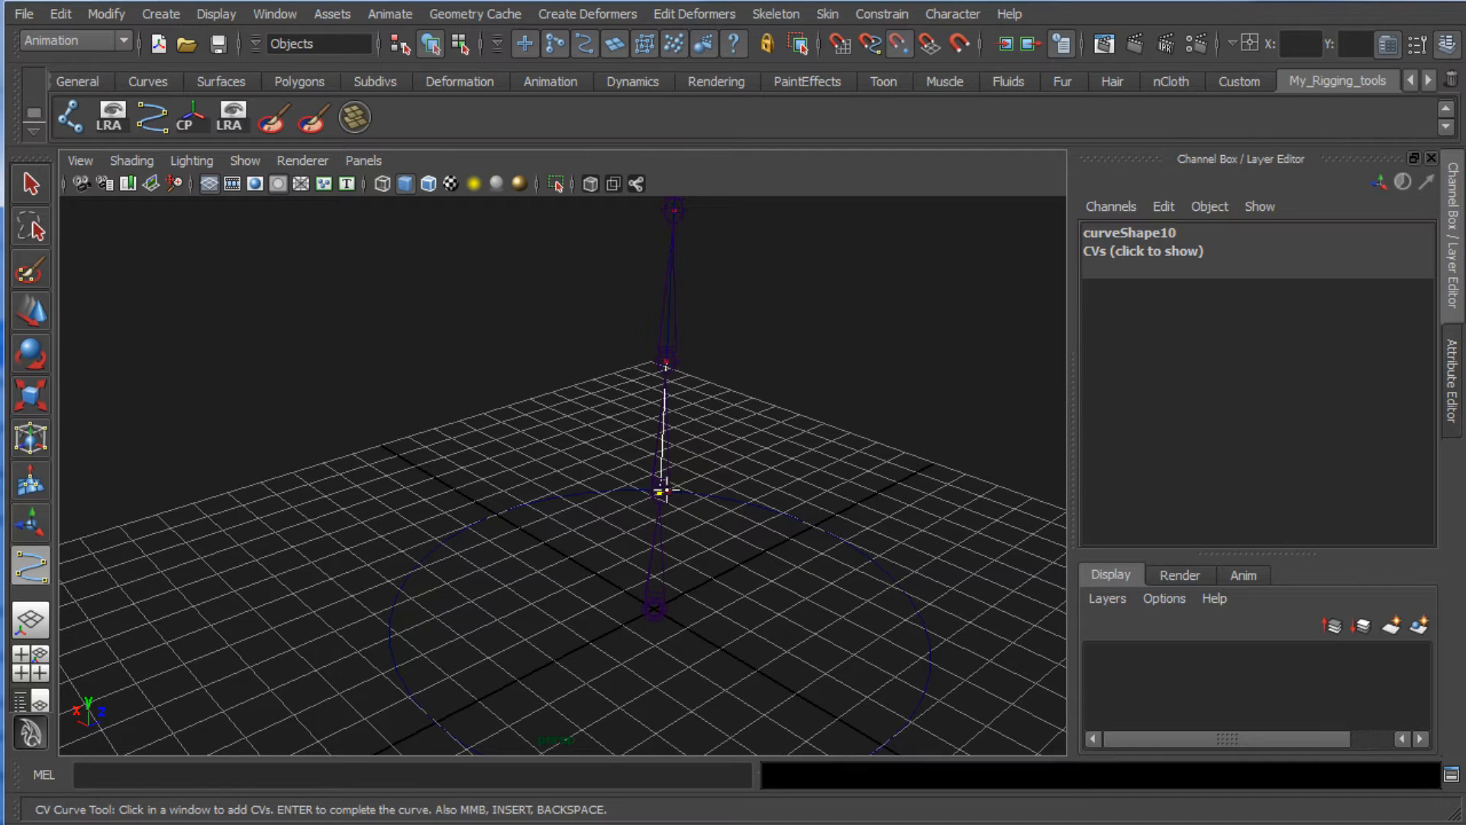
left_click(656, 605)
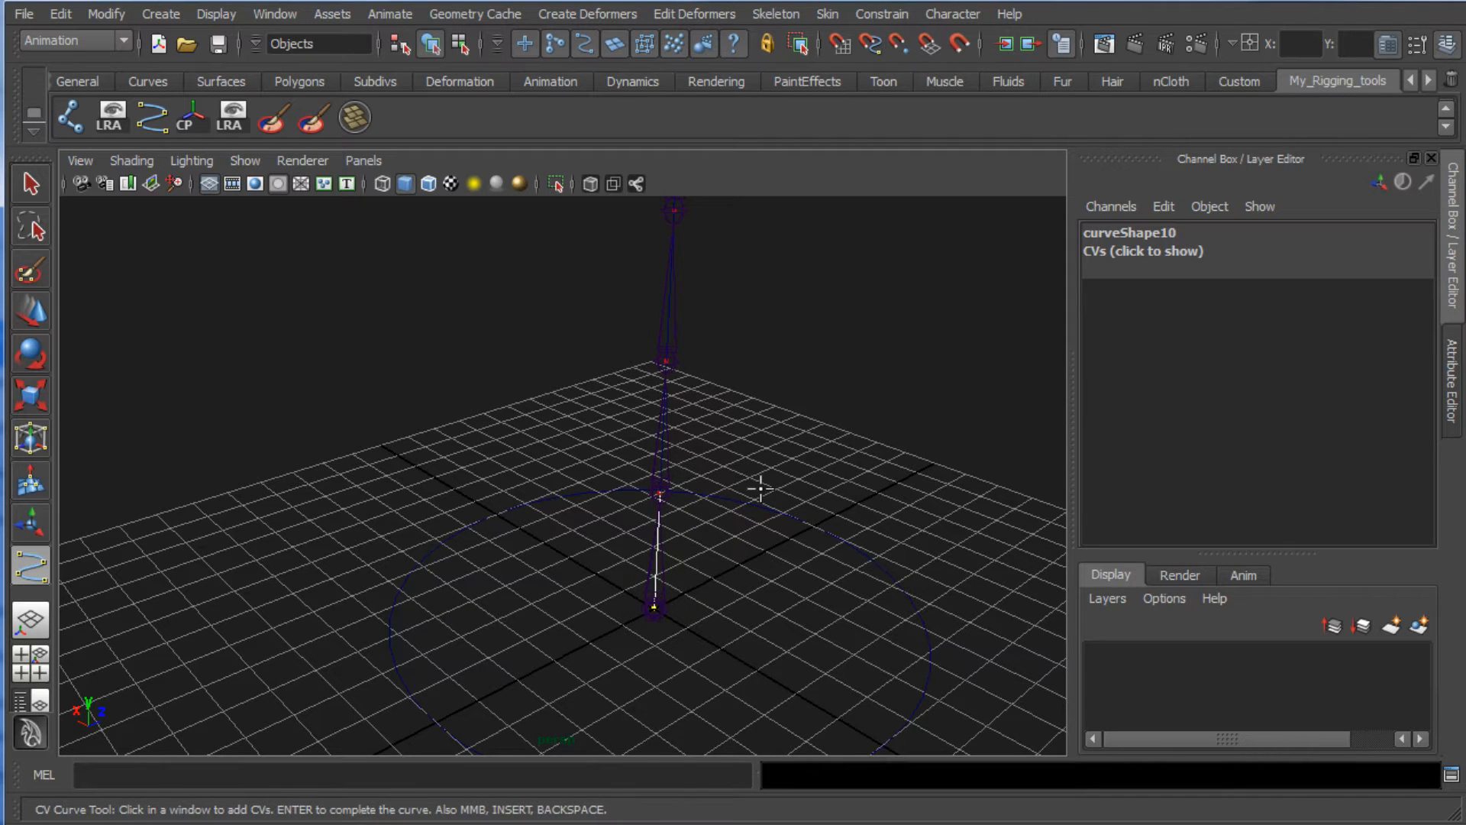
key("w")
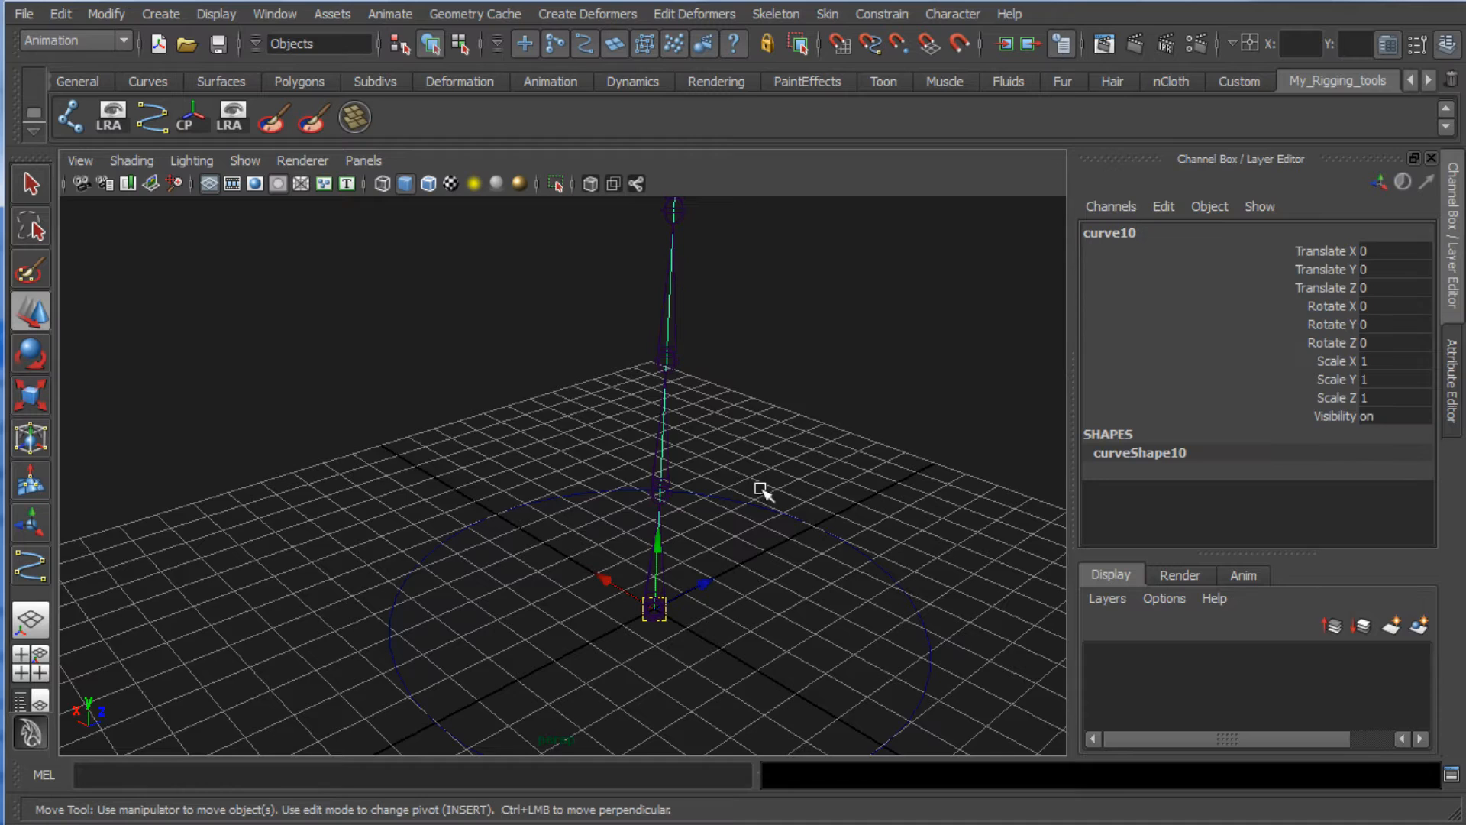
Step: Move the curve to about -0.726 in Z and place a duplicate at about 0.916 on the other side of the spine
scroll(761, 490, "down", 3)
left_click_drag(759, 491, 680, 537, "alt")
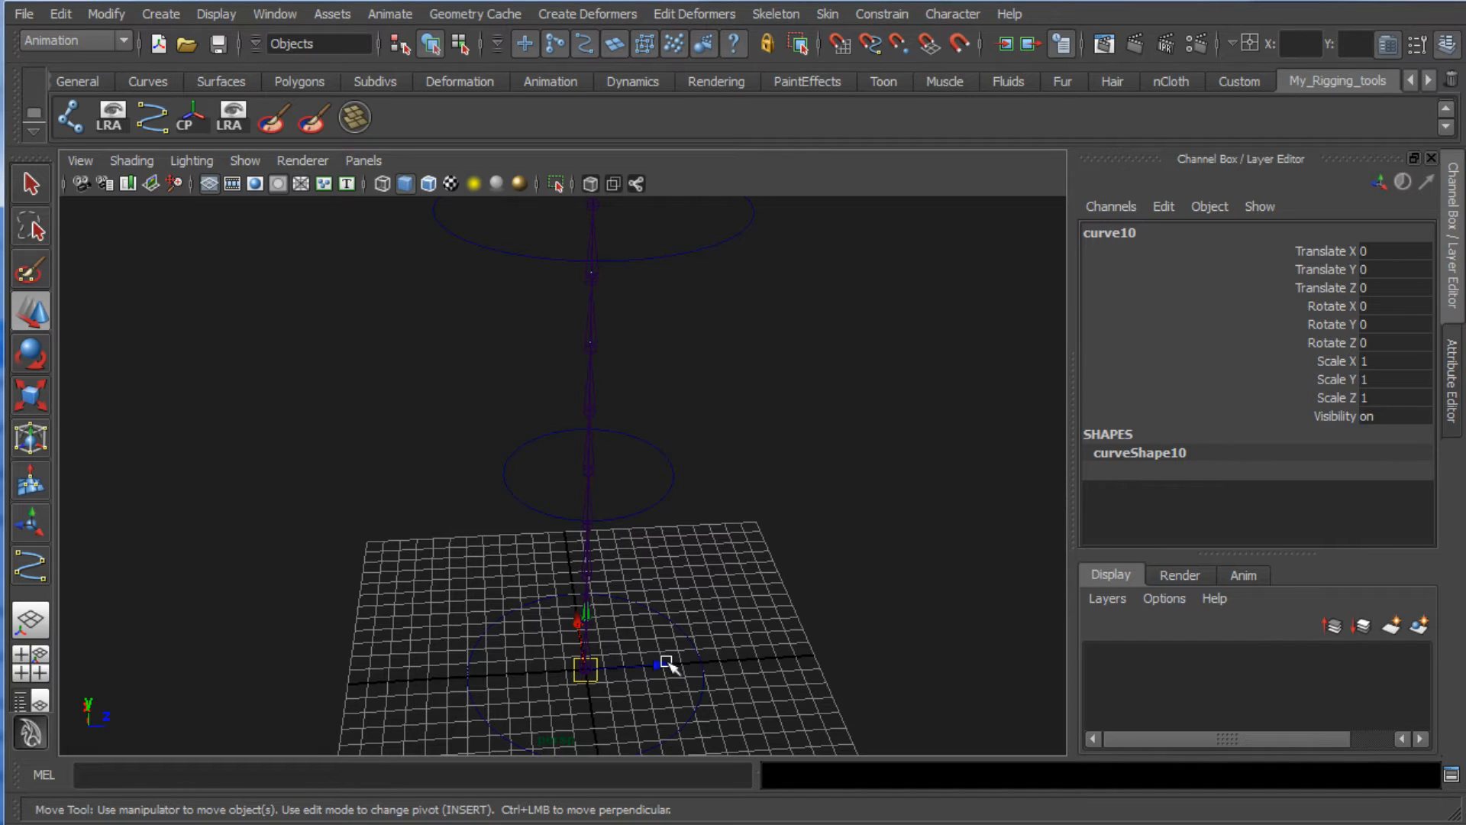
left_click_drag(666, 663, 654, 665)
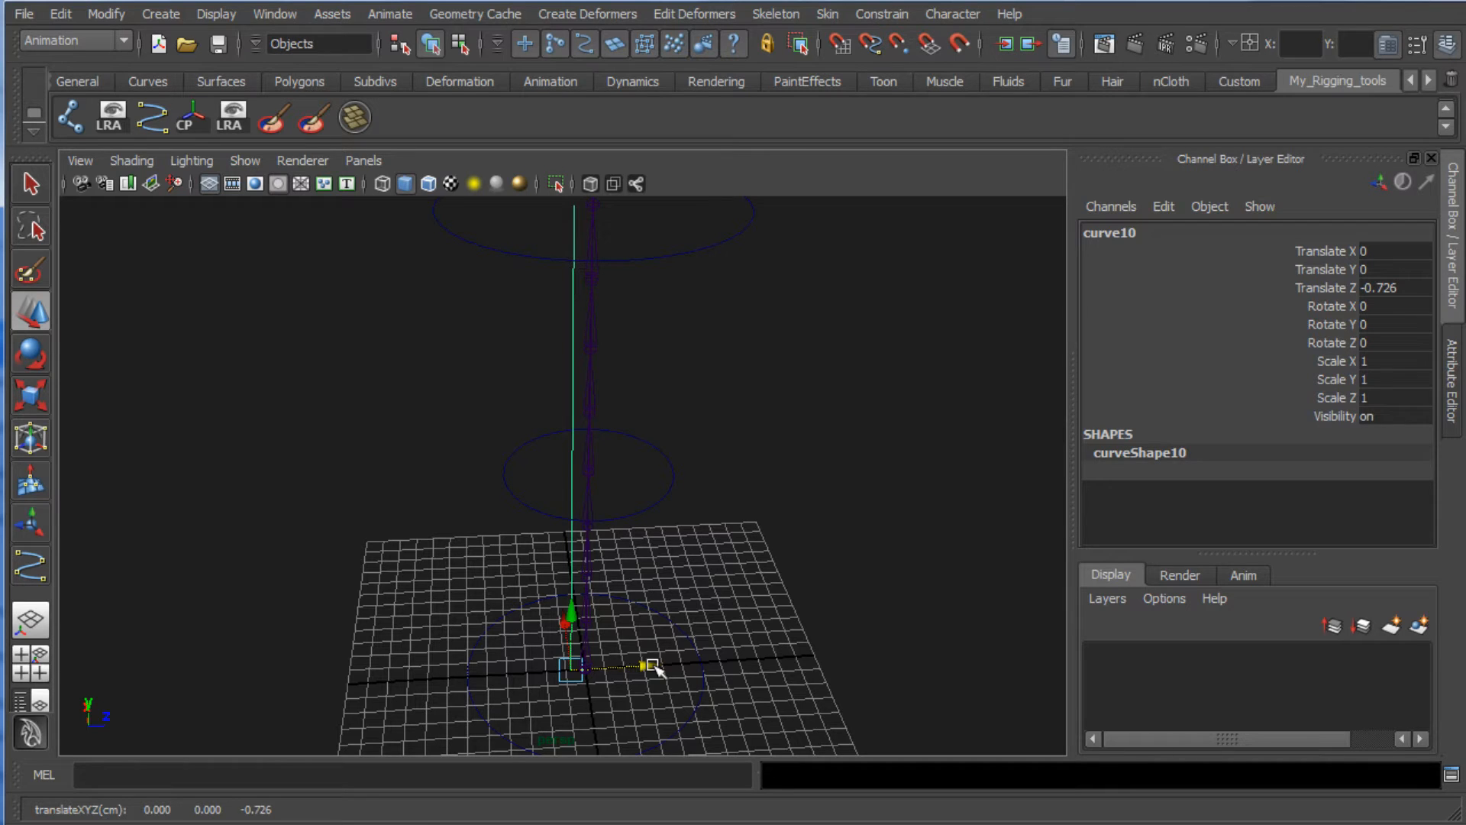
key("ctrl+d")
left_click_drag(654, 666, 680, 667)
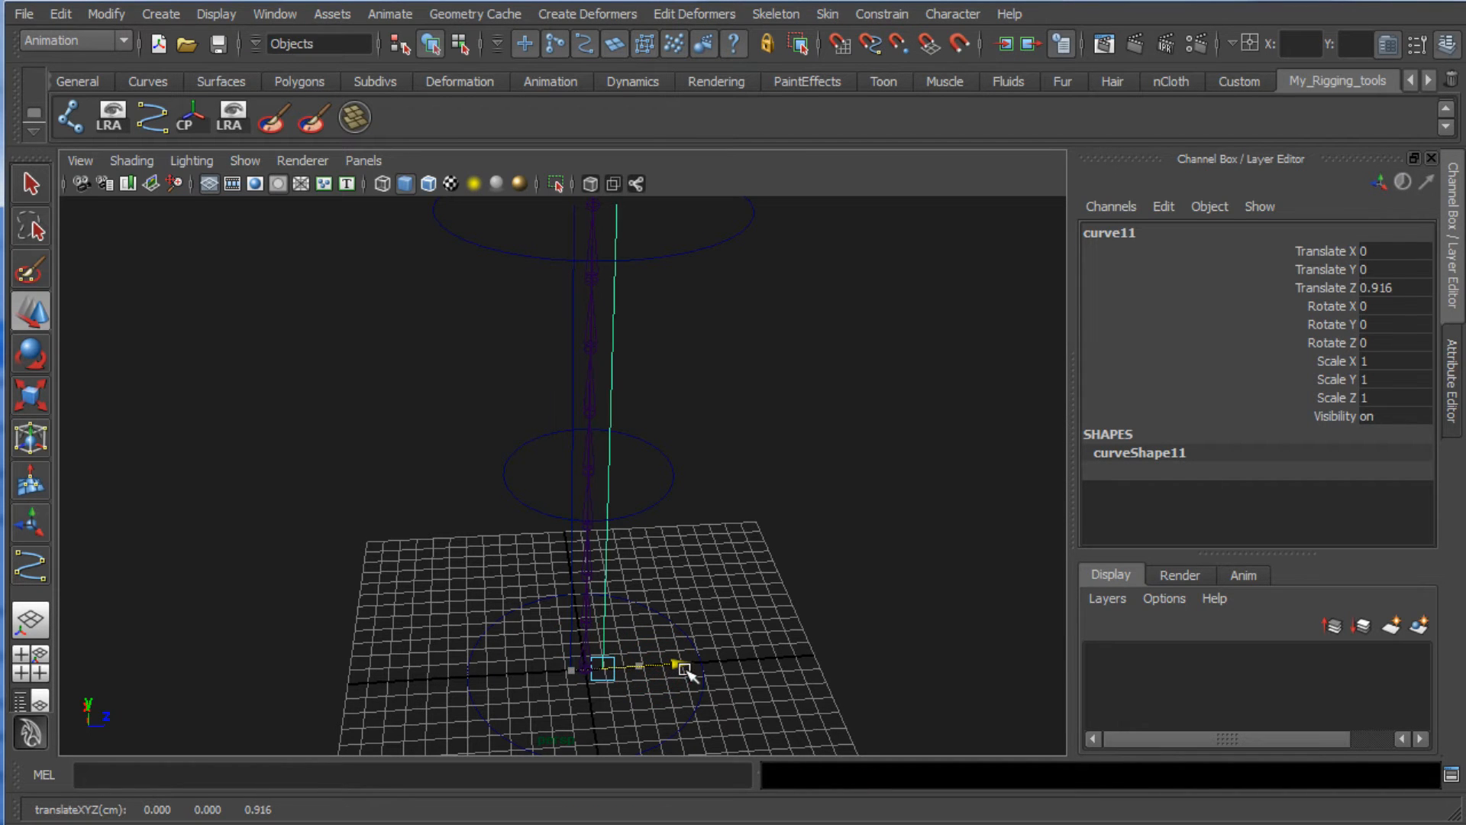
Step: Loft a NURBS surface between the two vertical curves with uniform parameterization, cubic degree and 1 section span
left_click_drag(693, 428, 674, 396, "alt")
right_click_drag(676, 397, 710, 552, "alt")
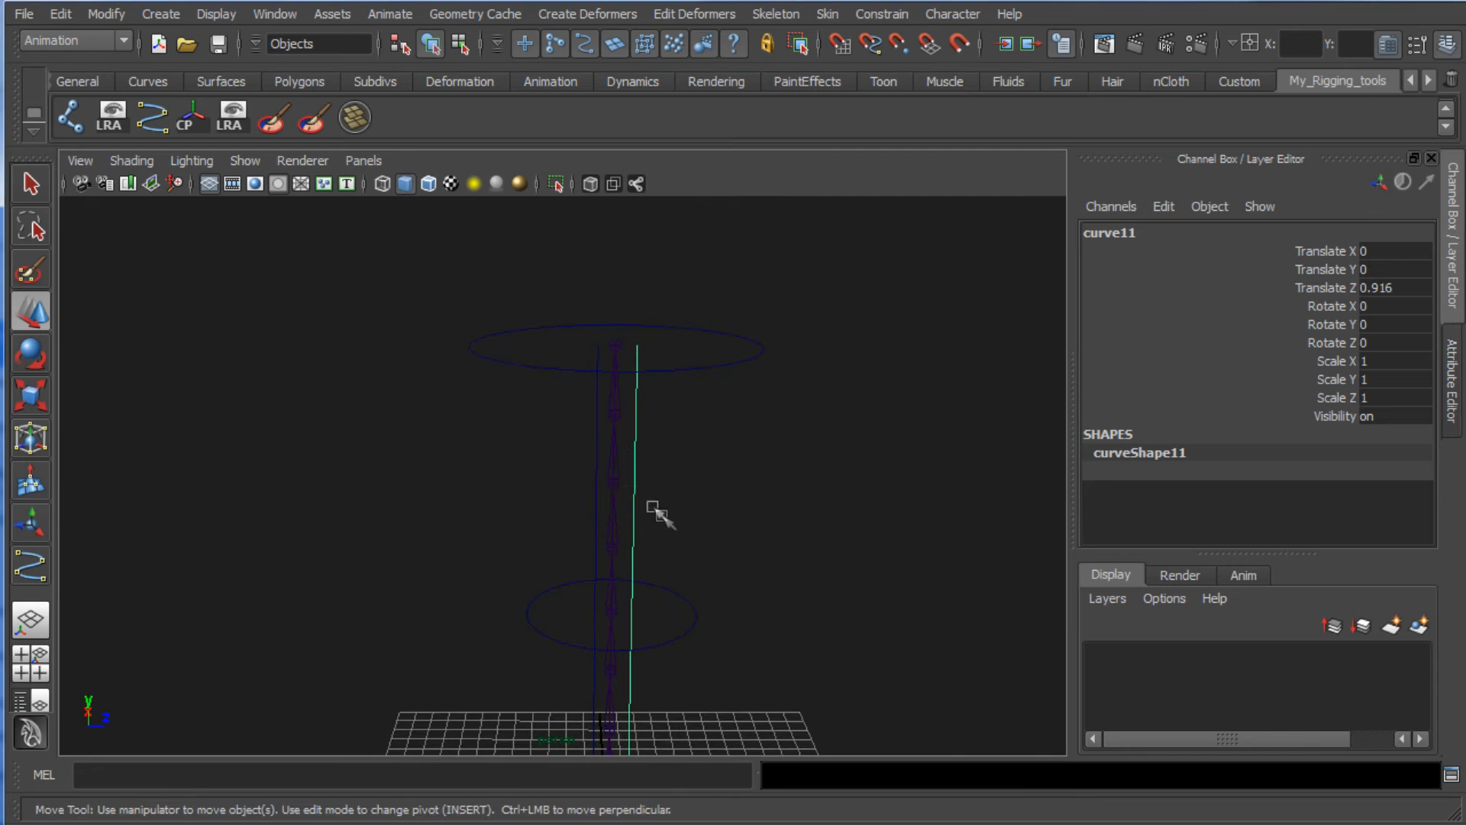
left_click(598, 450, "shift")
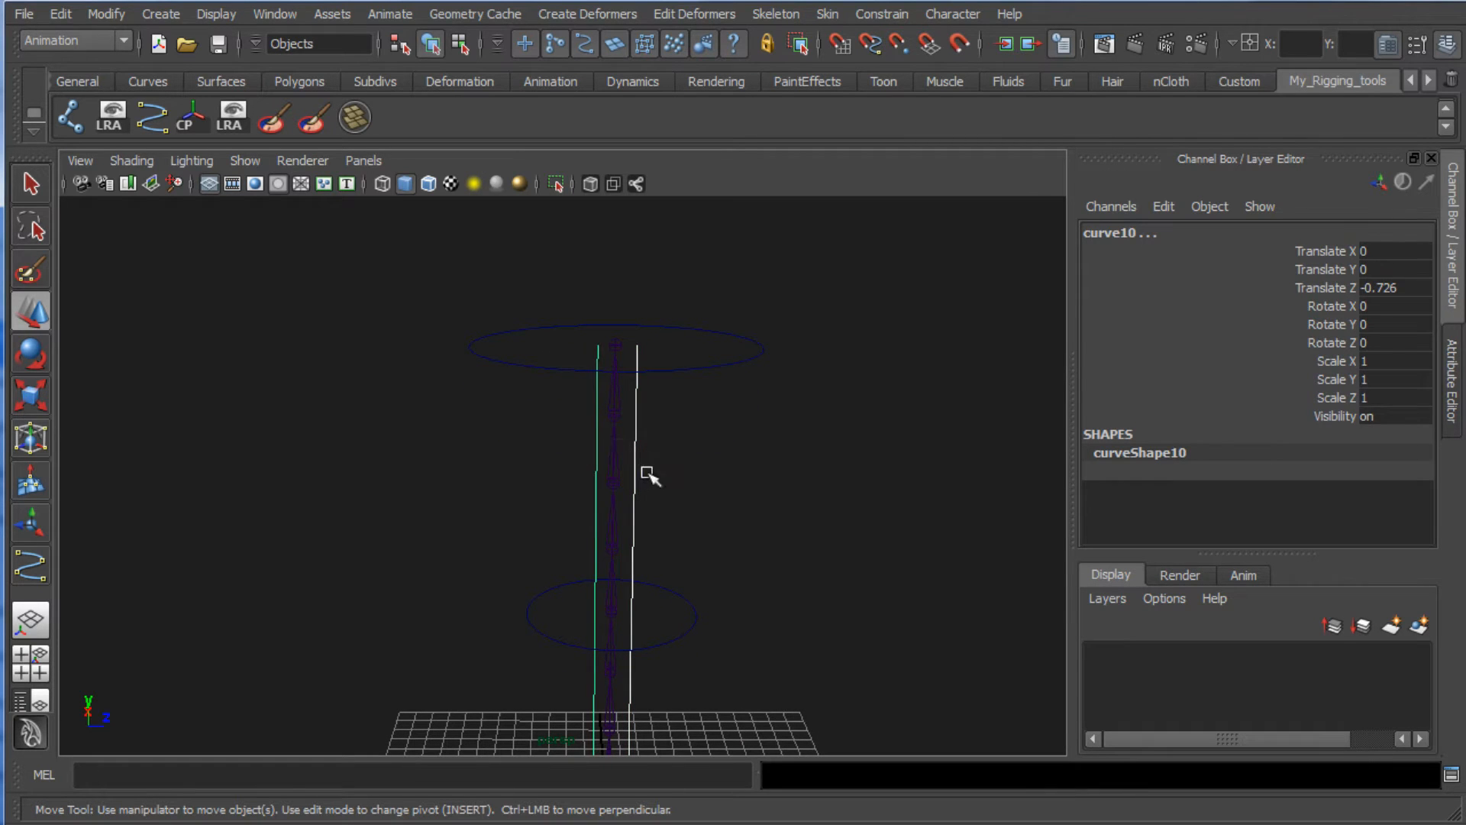
left_click(124, 42)
left_click(101, 90)
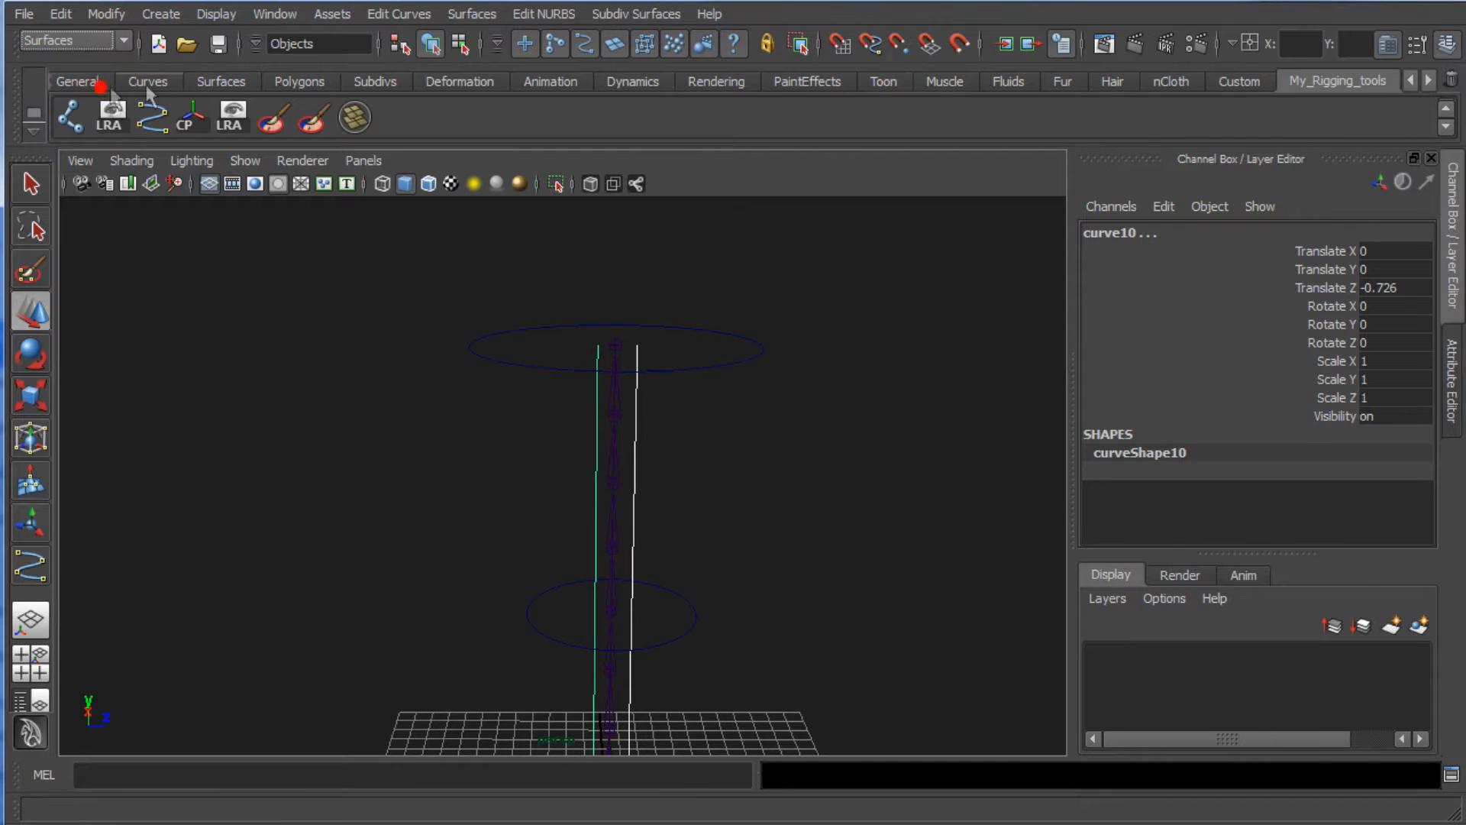
left_click(422, 15)
mouse_move(466, 23)
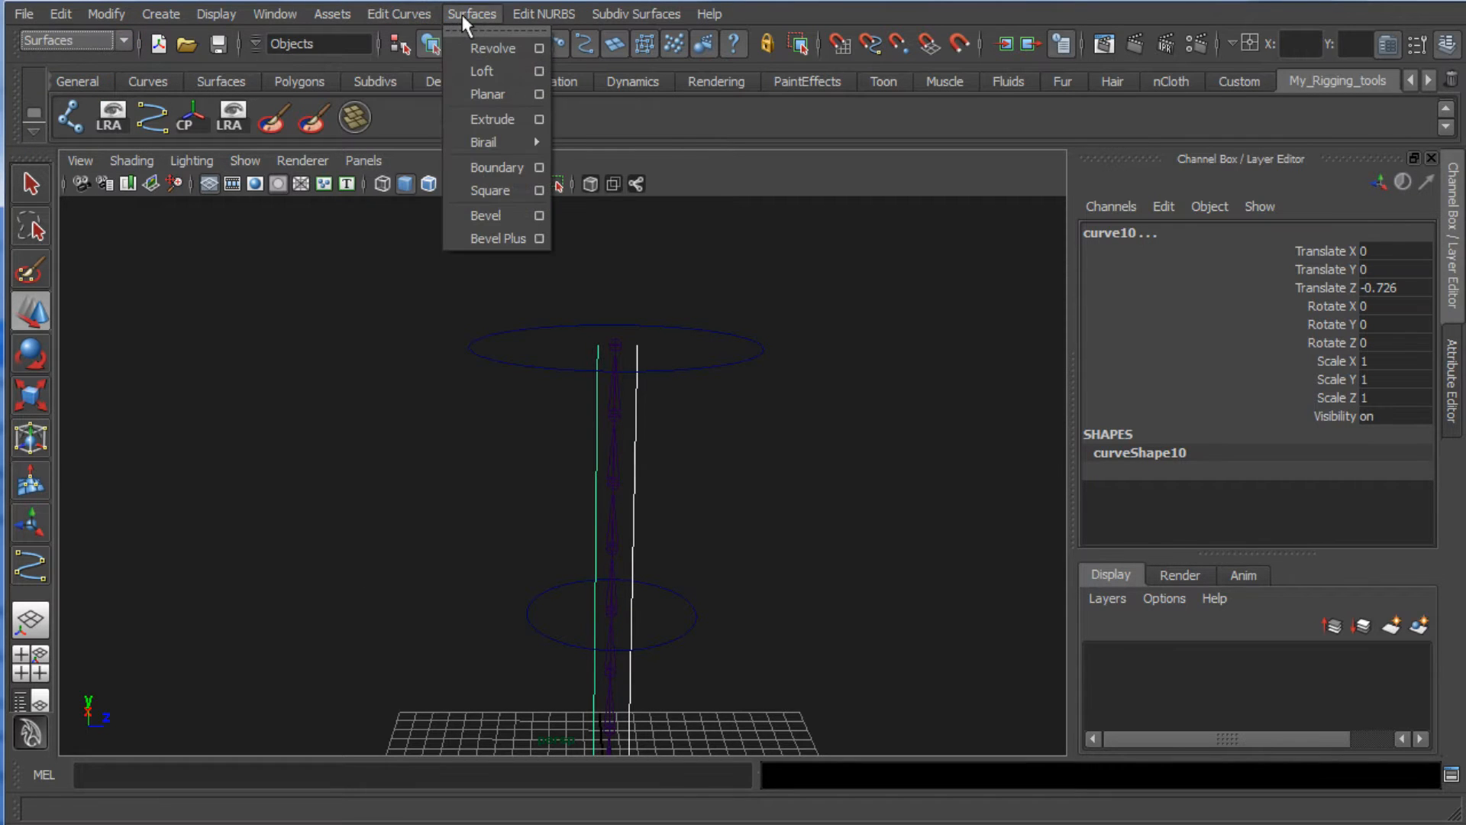
left_click(539, 71)
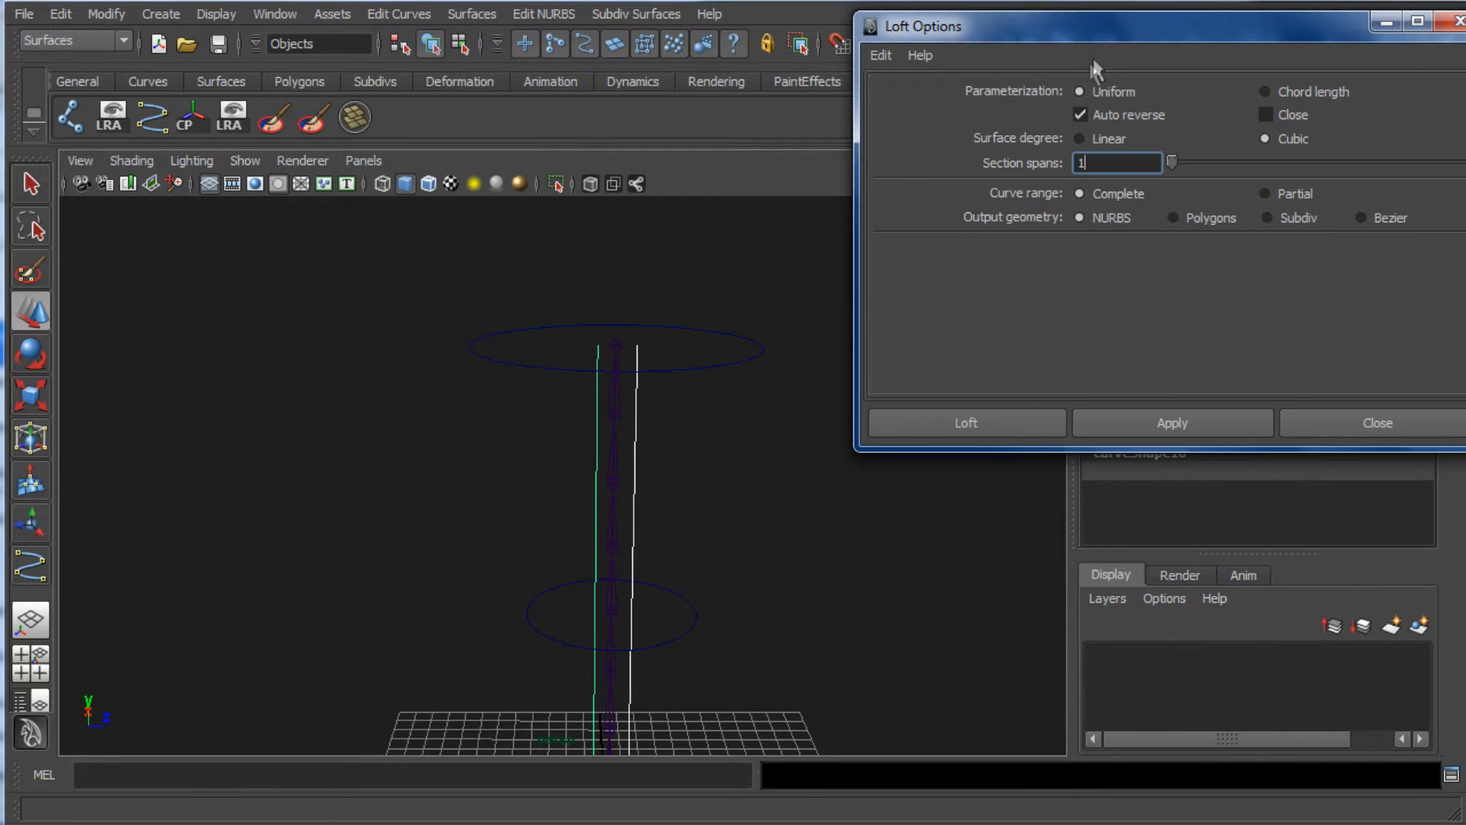
left_click_drag(1101, 40, 1036, 86)
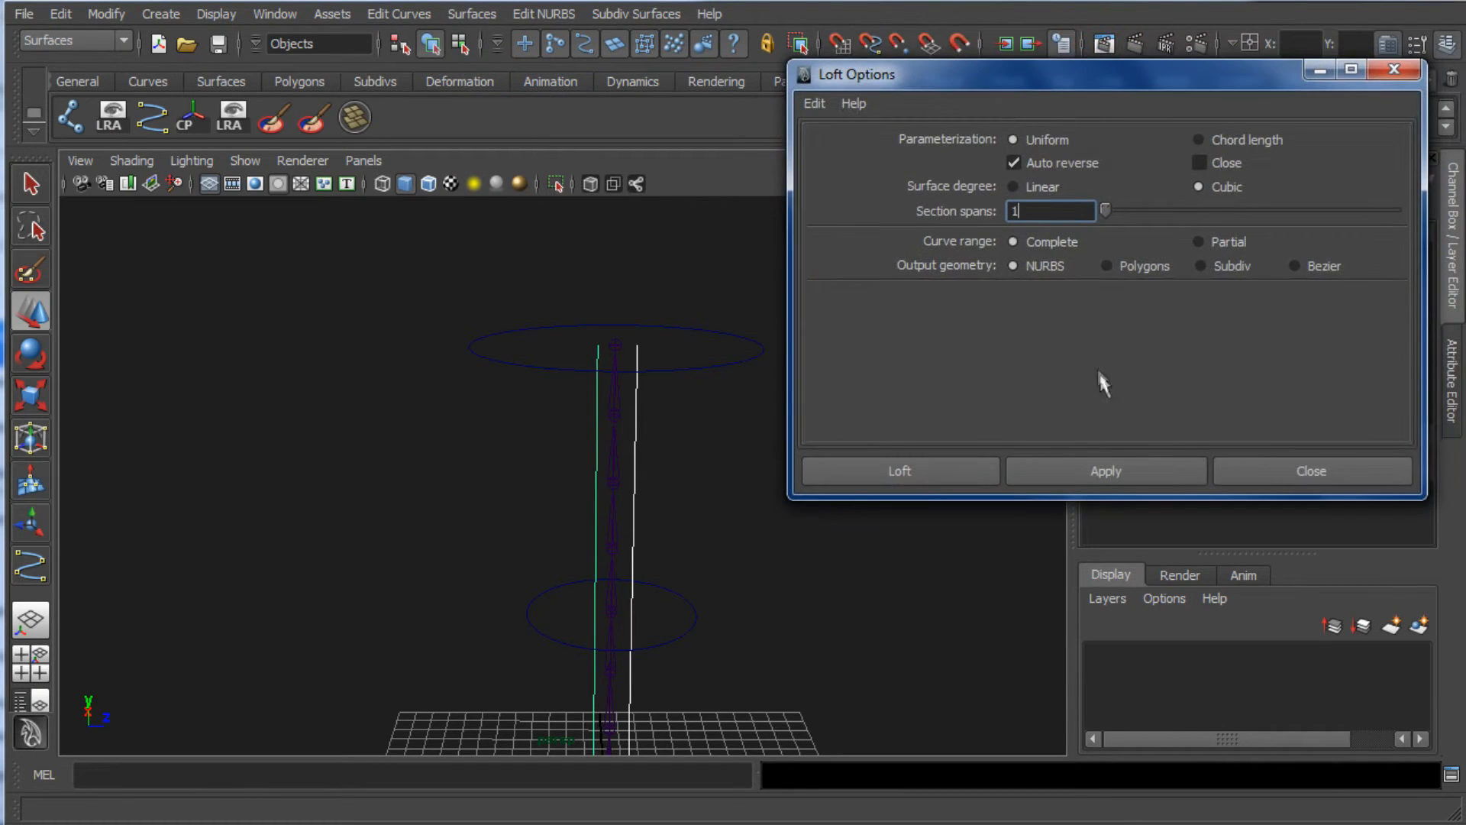
left_click(1109, 458)
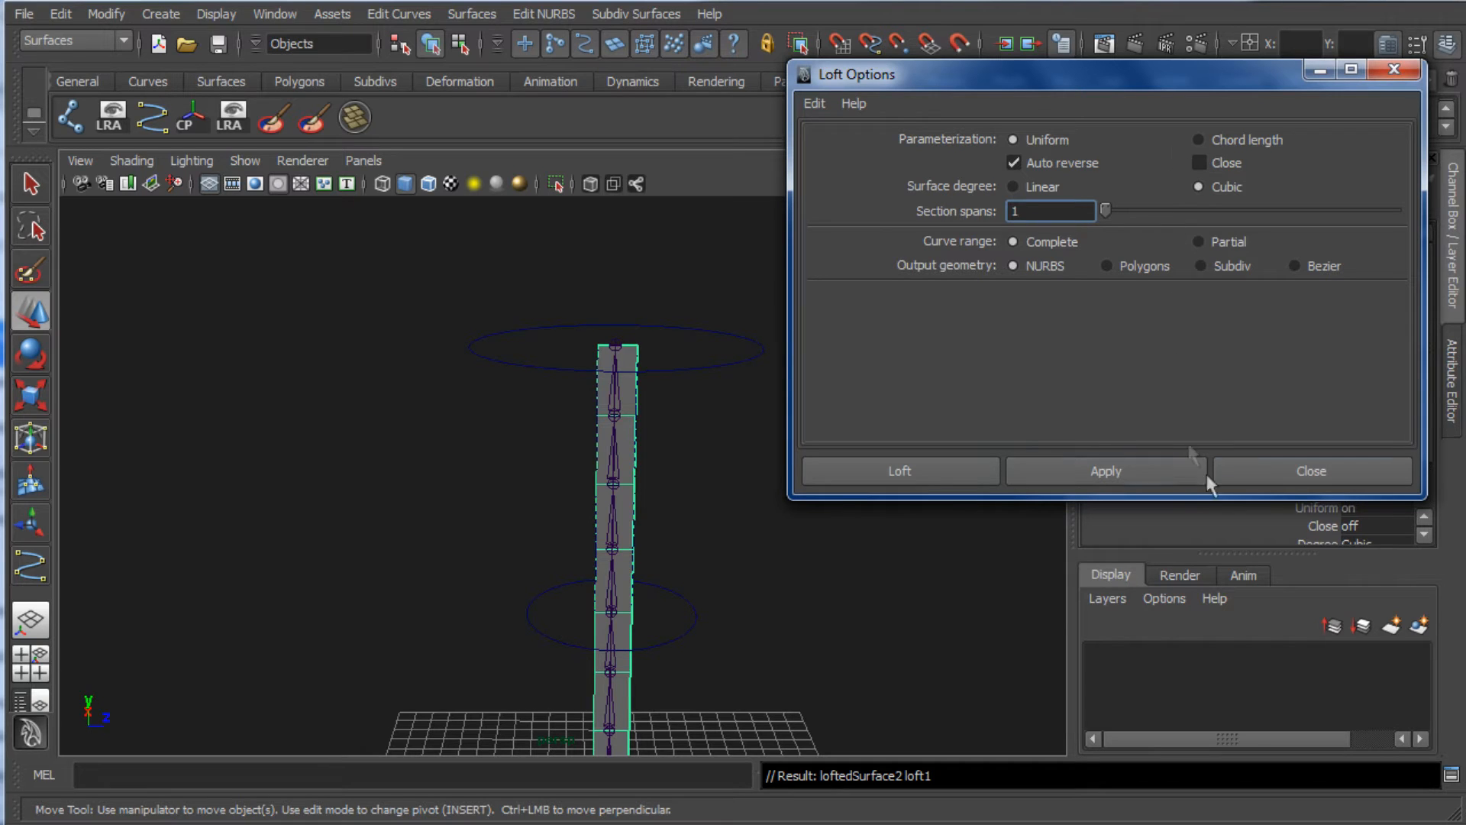
left_click(1290, 475)
Step: Examine how the lofted surface's spans line up with the spine joints along its full length
left_click_drag(877, 524, 843, 441, "alt")
scroll(756, 456, "up", 3)
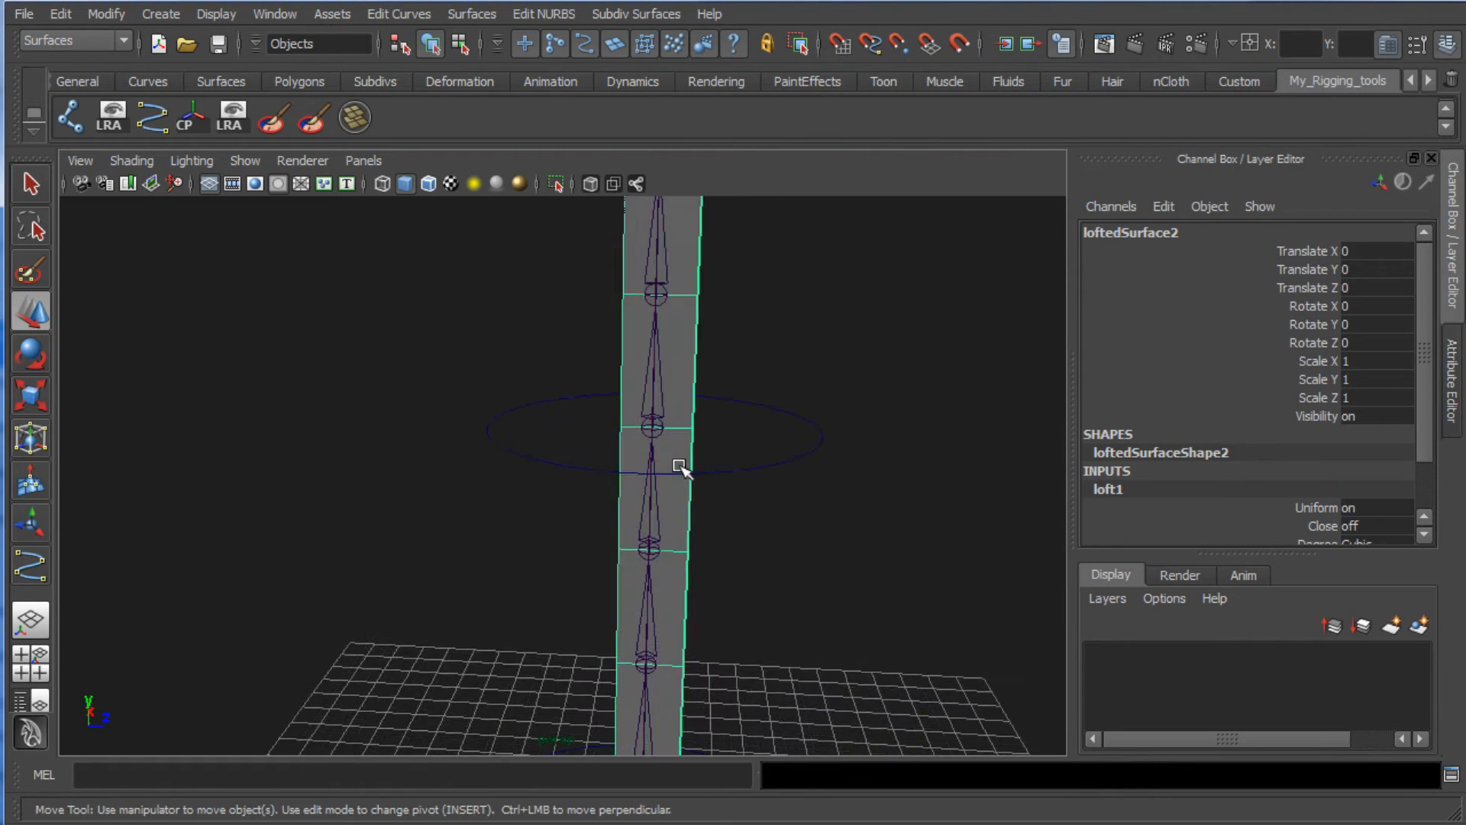
middle_click_drag(718, 387, 716, 527, "alt")
middle_click_drag(646, 468, 703, 487, "alt")
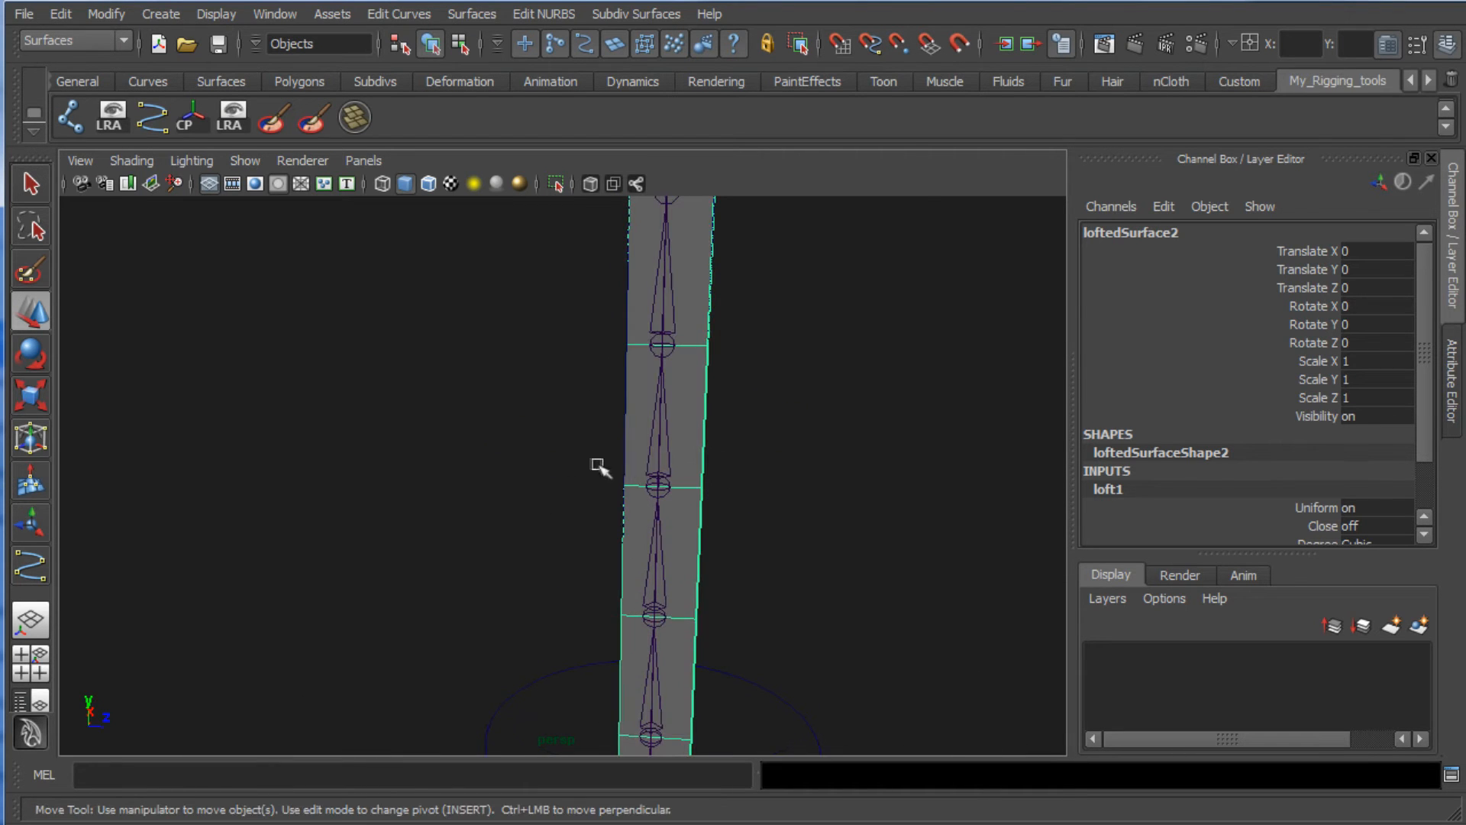
scroll(726, 478, "down", 5)
left_click_drag(750, 533, 749, 445, "alt")
middle_click_drag(749, 445, 706, 563, "alt")
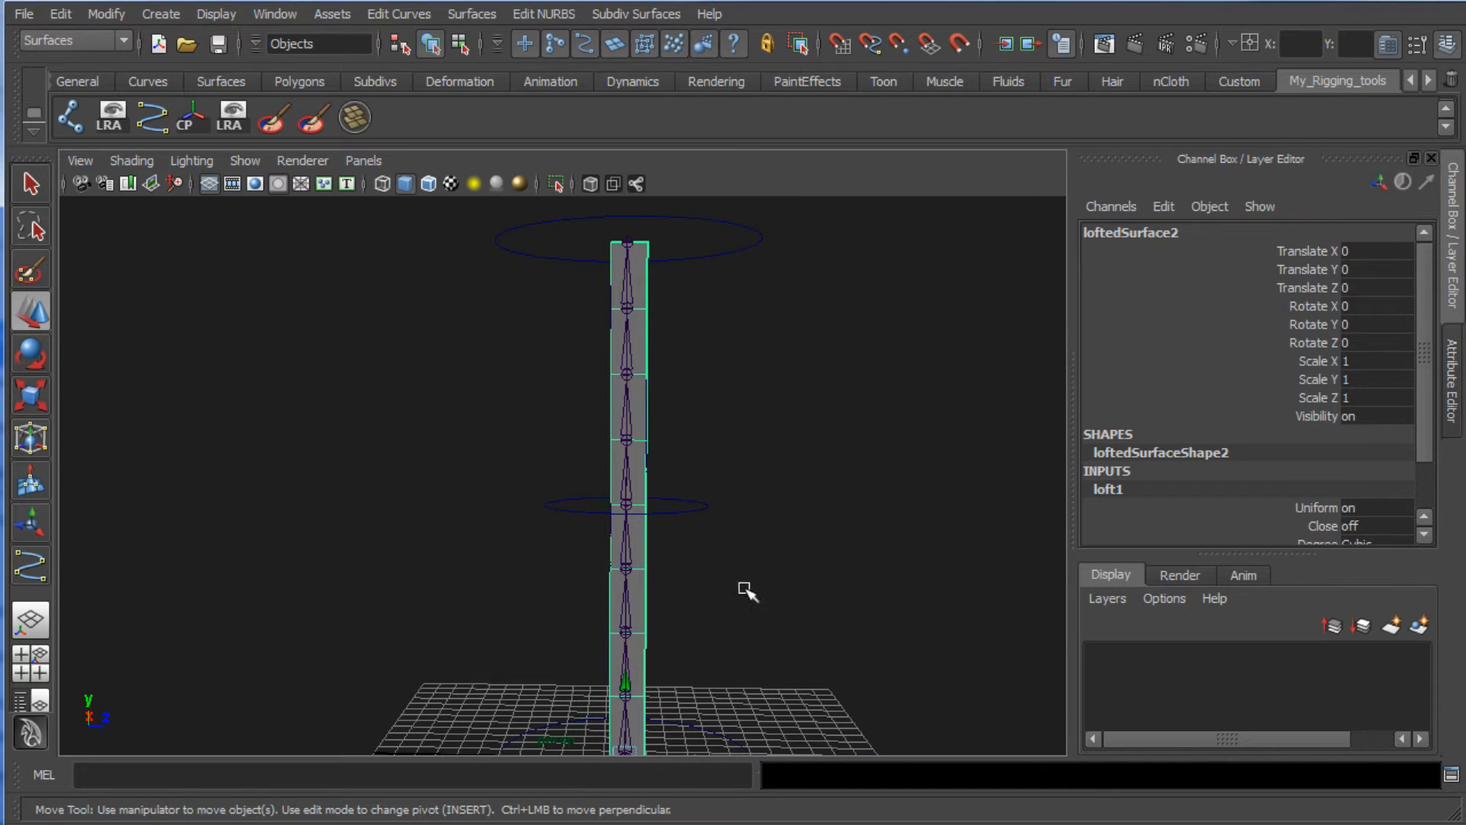
middle_click_drag(746, 593, 755, 451, "alt")
mouse_move(756, 452)
left_mouse_down("alt")
mouse_move(395, 481)
mouse_move(703, 474)
mouse_move(751, 459)
left_mouse_up("alt")
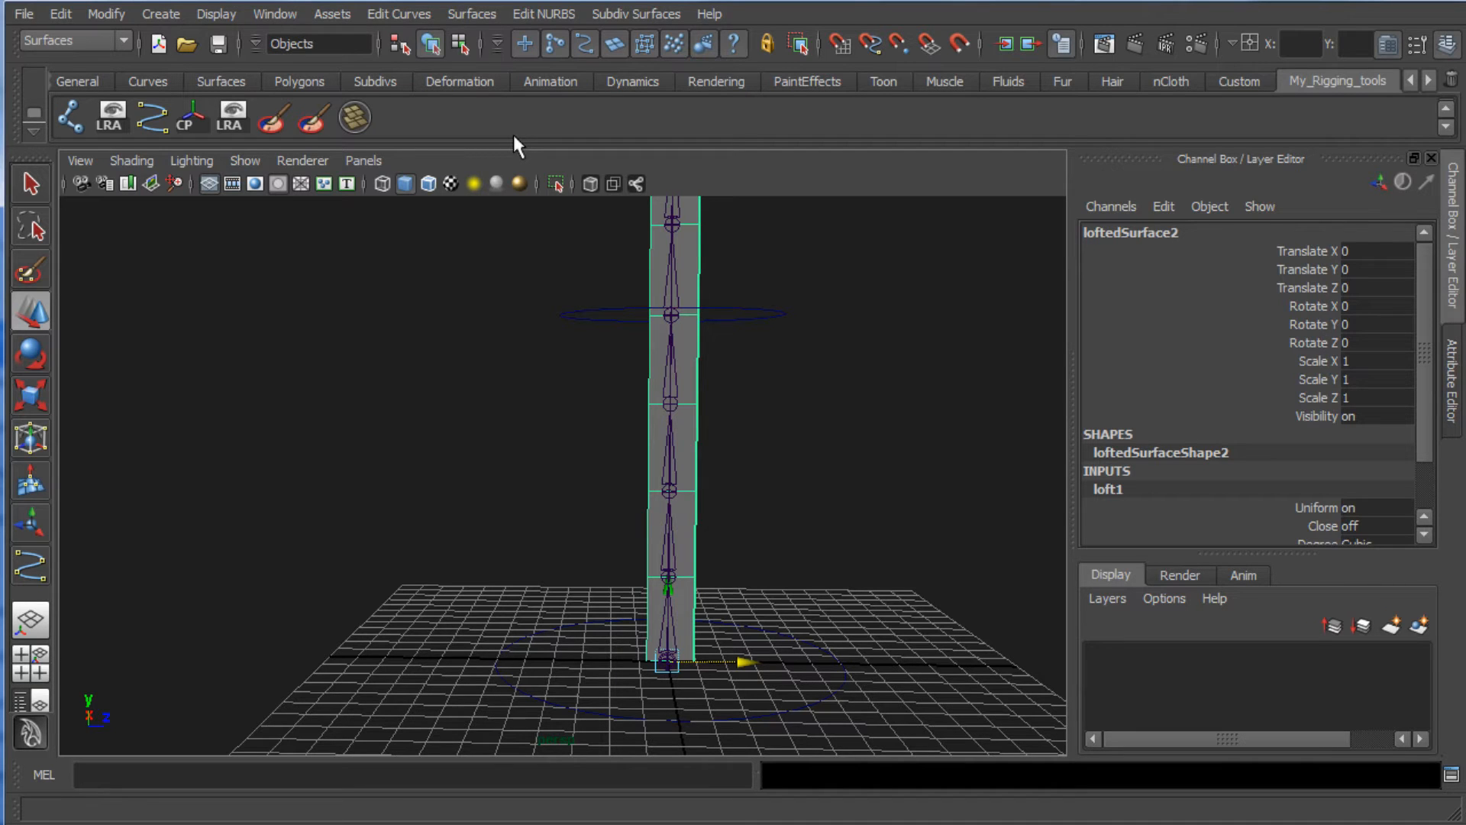
Step: Rebuild the lofted surface uniformly with 16 spans in U and 1 span in V, cubic in U
left_click(473, 17)
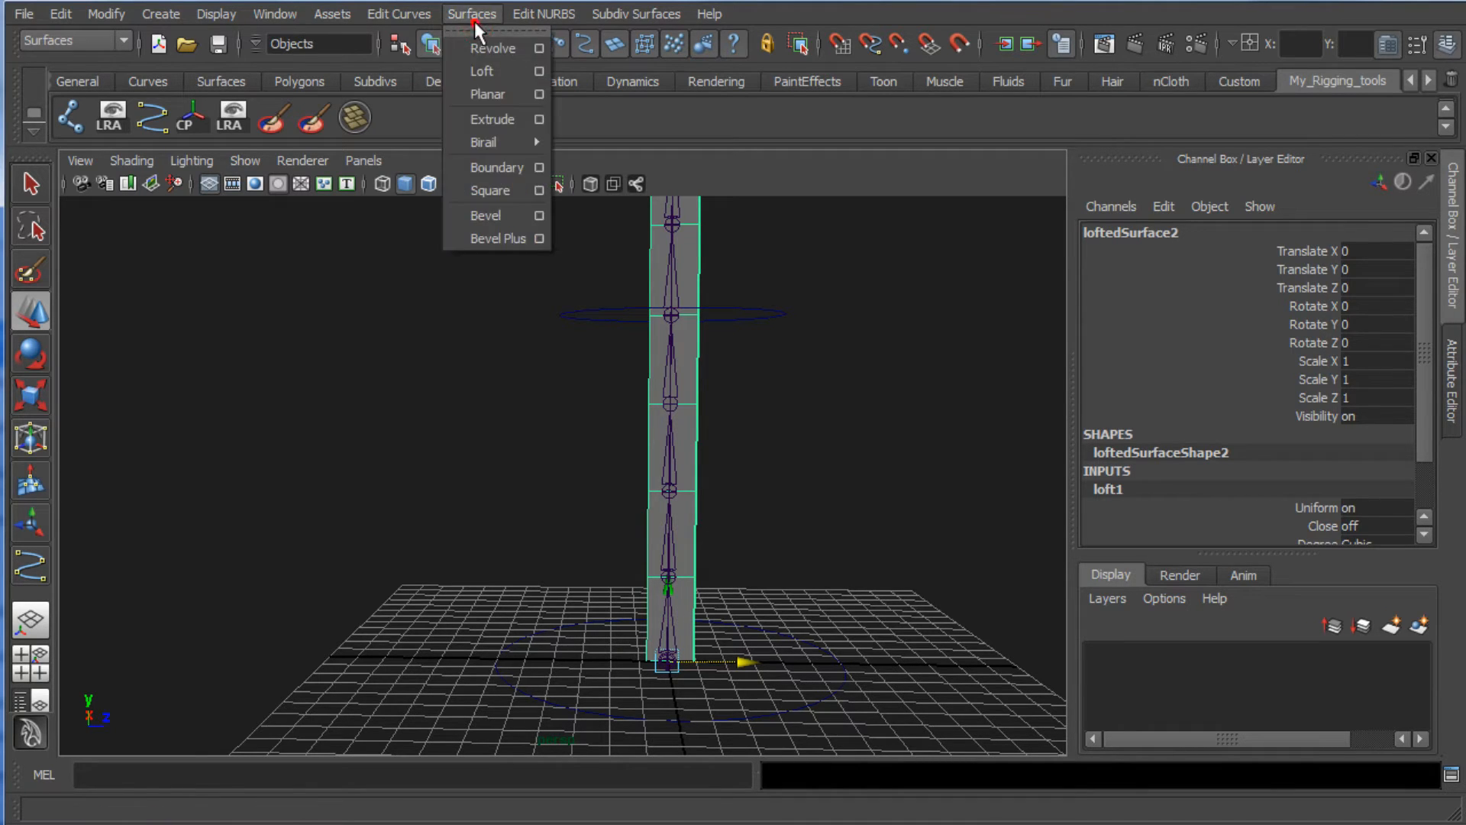
mouse_move(518, 23)
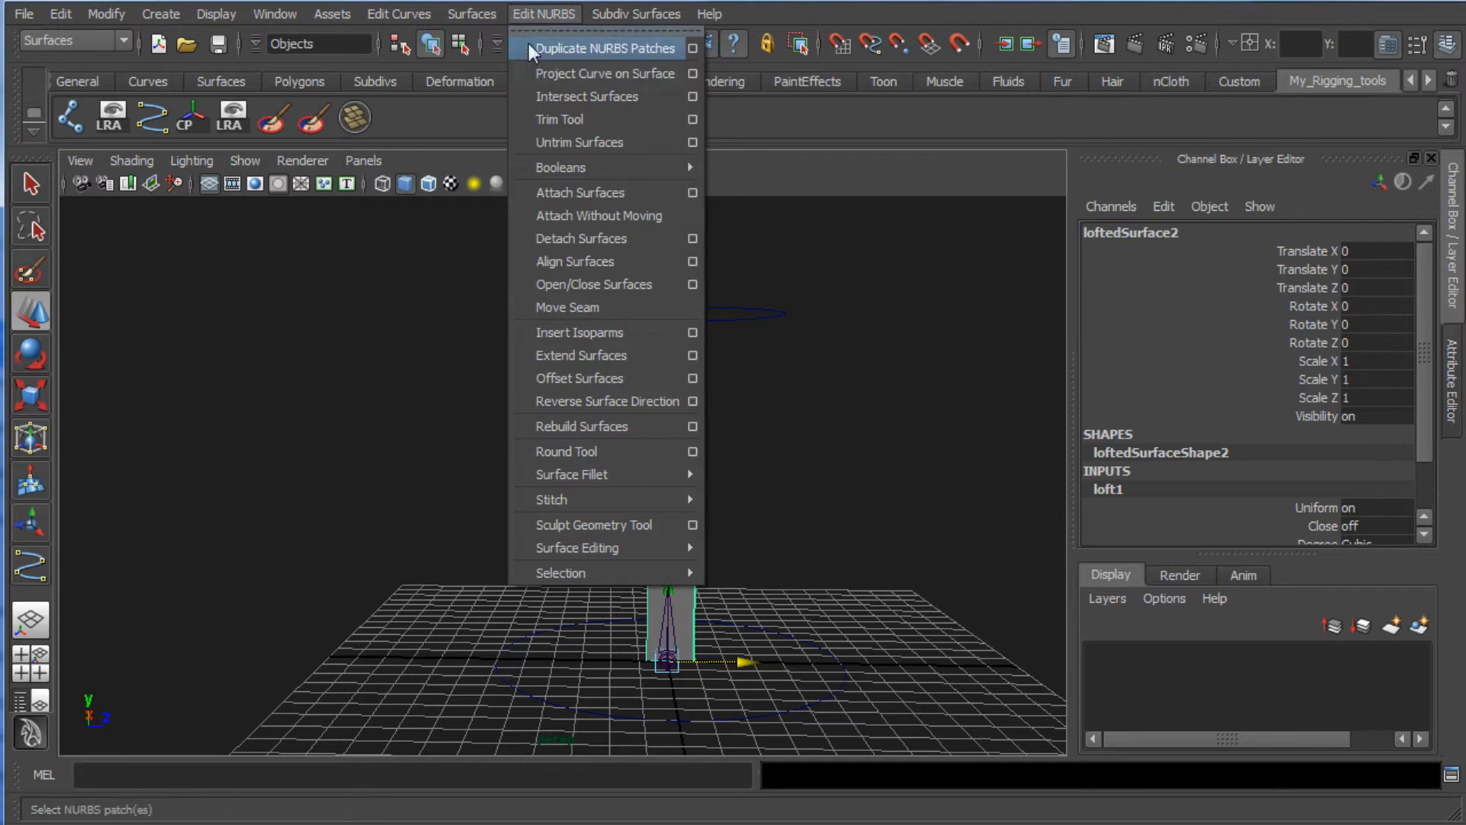
left_click(694, 430)
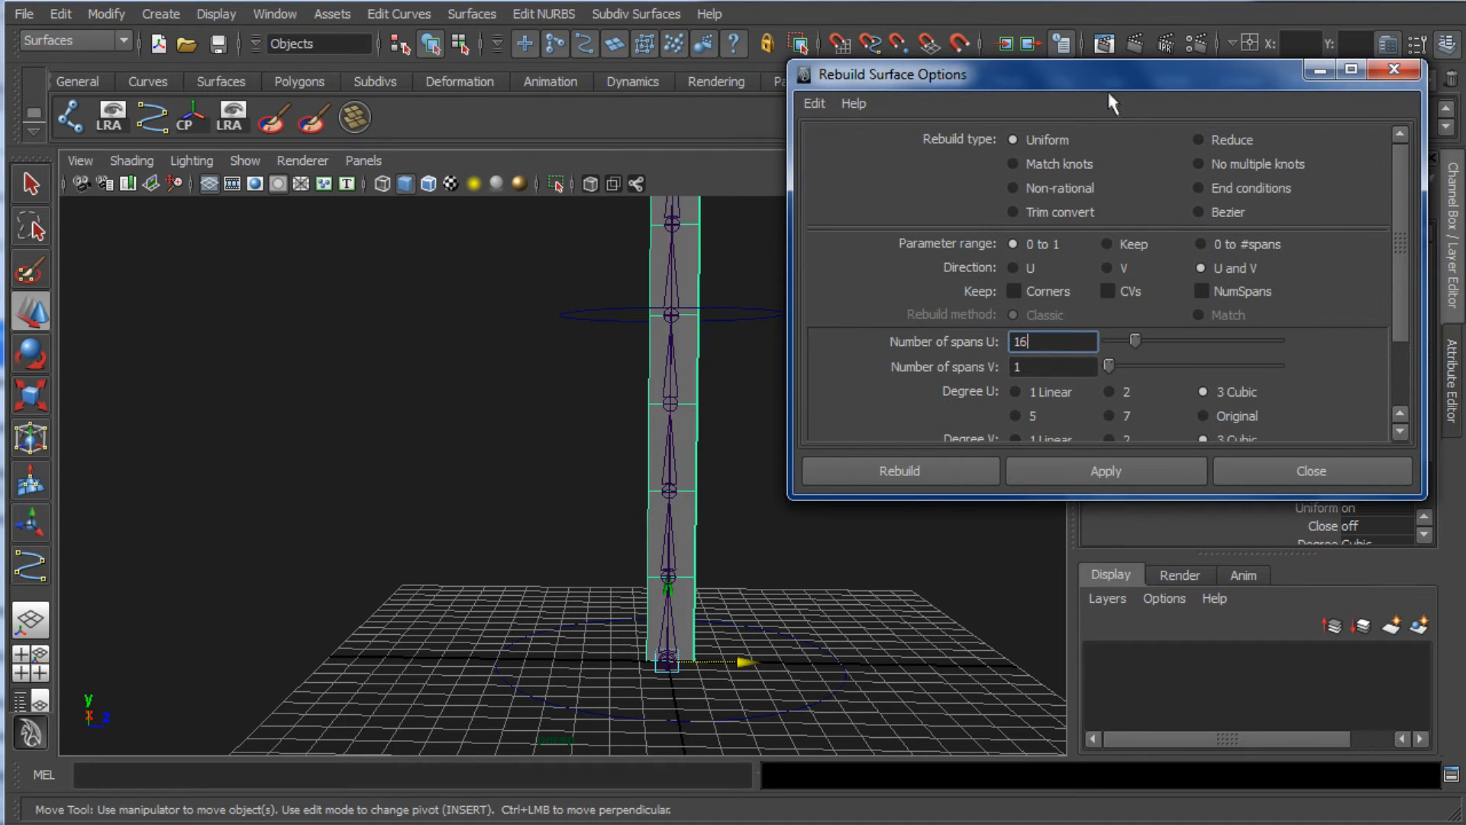
left_click_drag(1089, 79, 1082, 41)
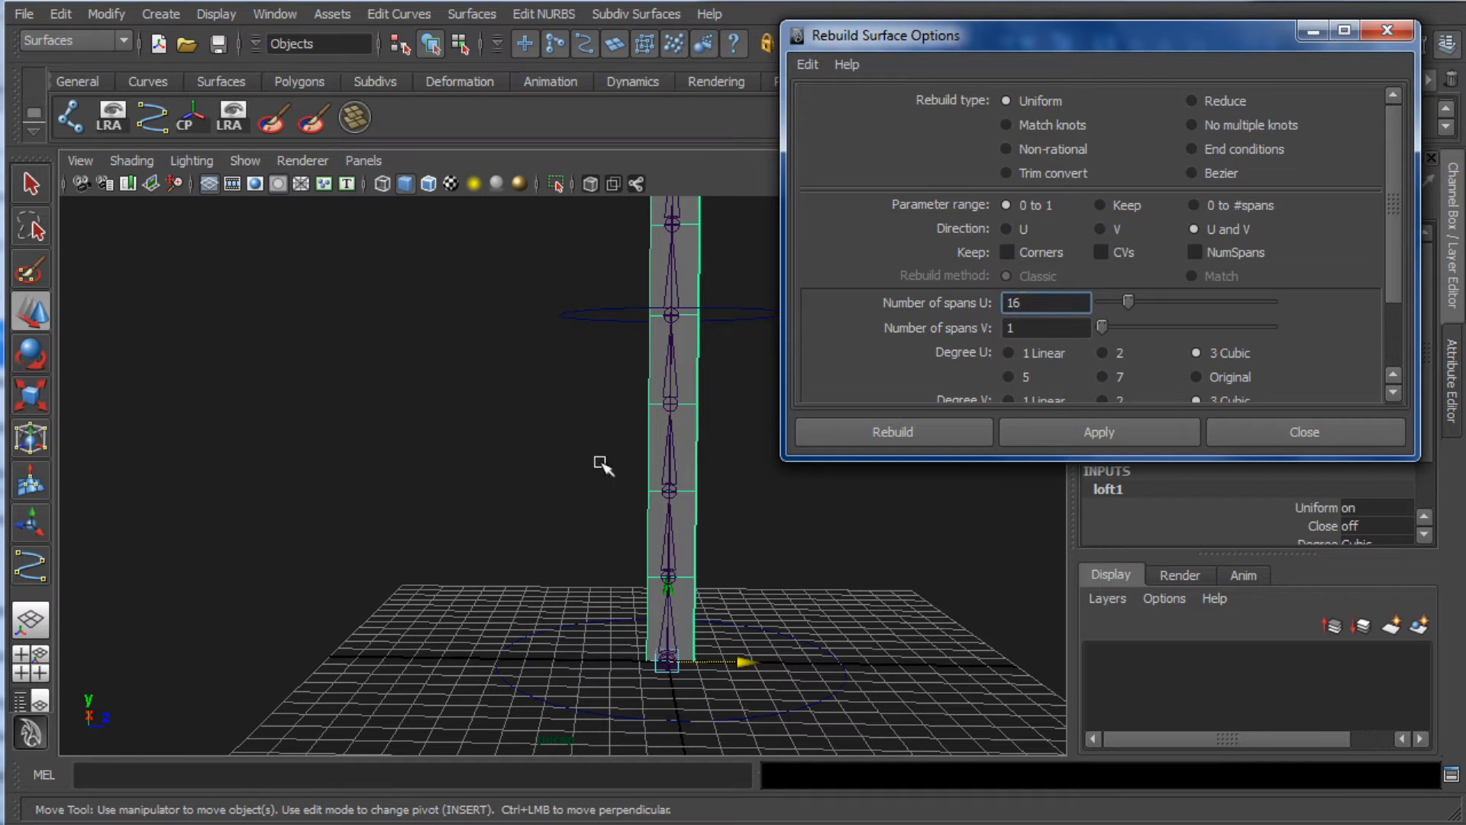
middle_click_drag(655, 432, 604, 534, "alt")
scroll(603, 535, "down", 5)
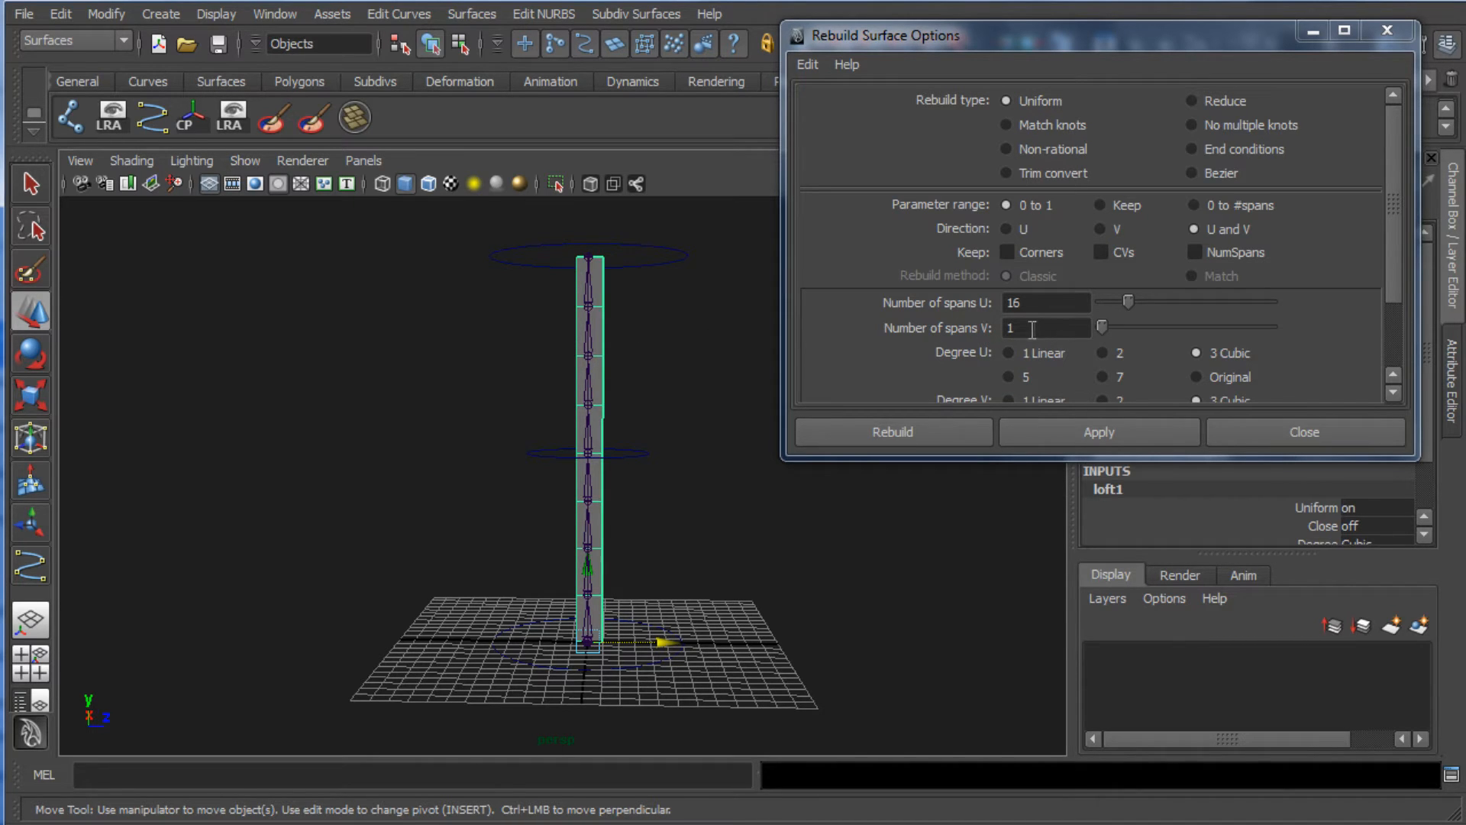
left_click(1102, 434)
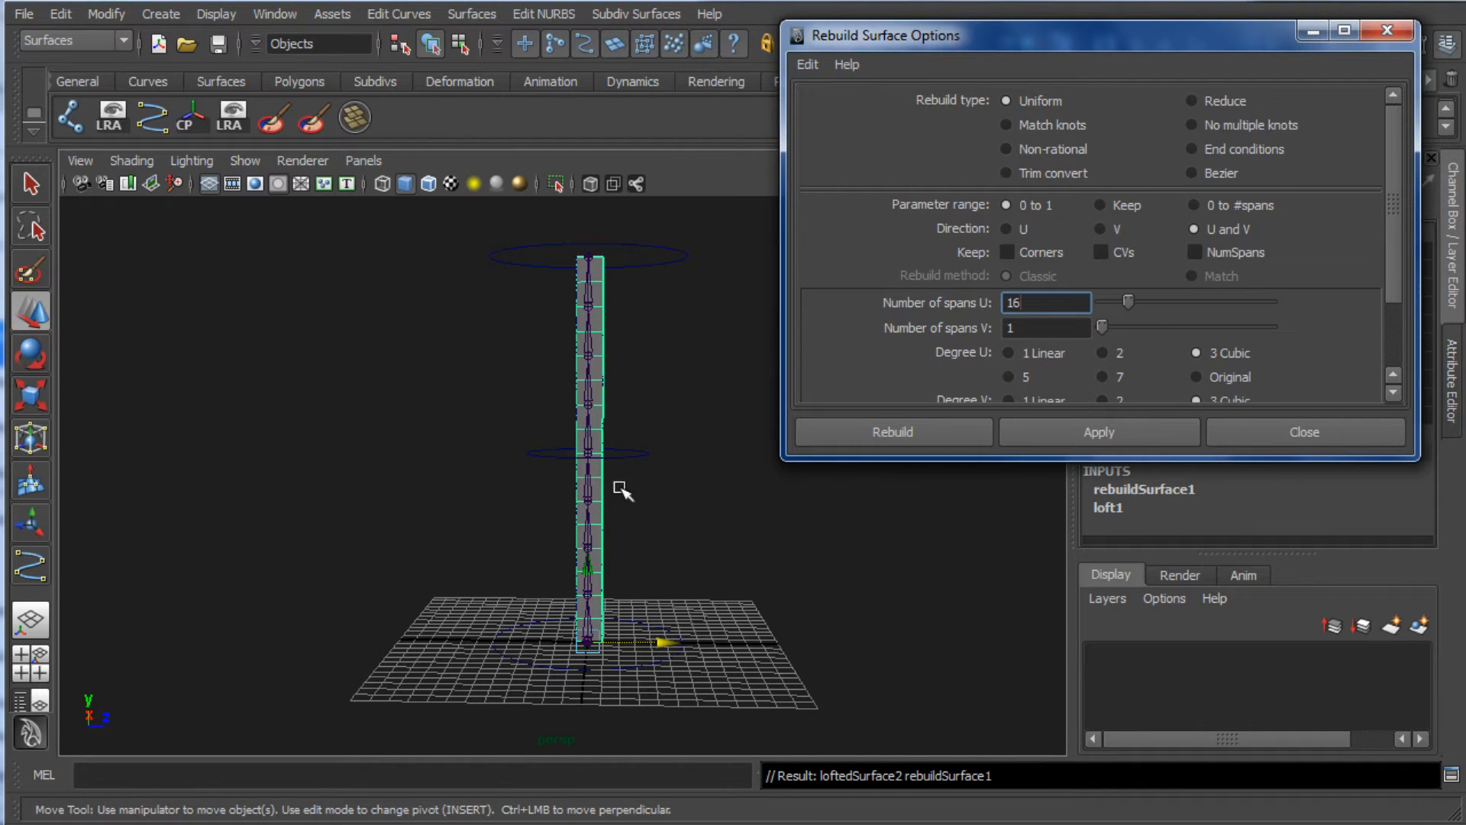
left_click(1287, 429)
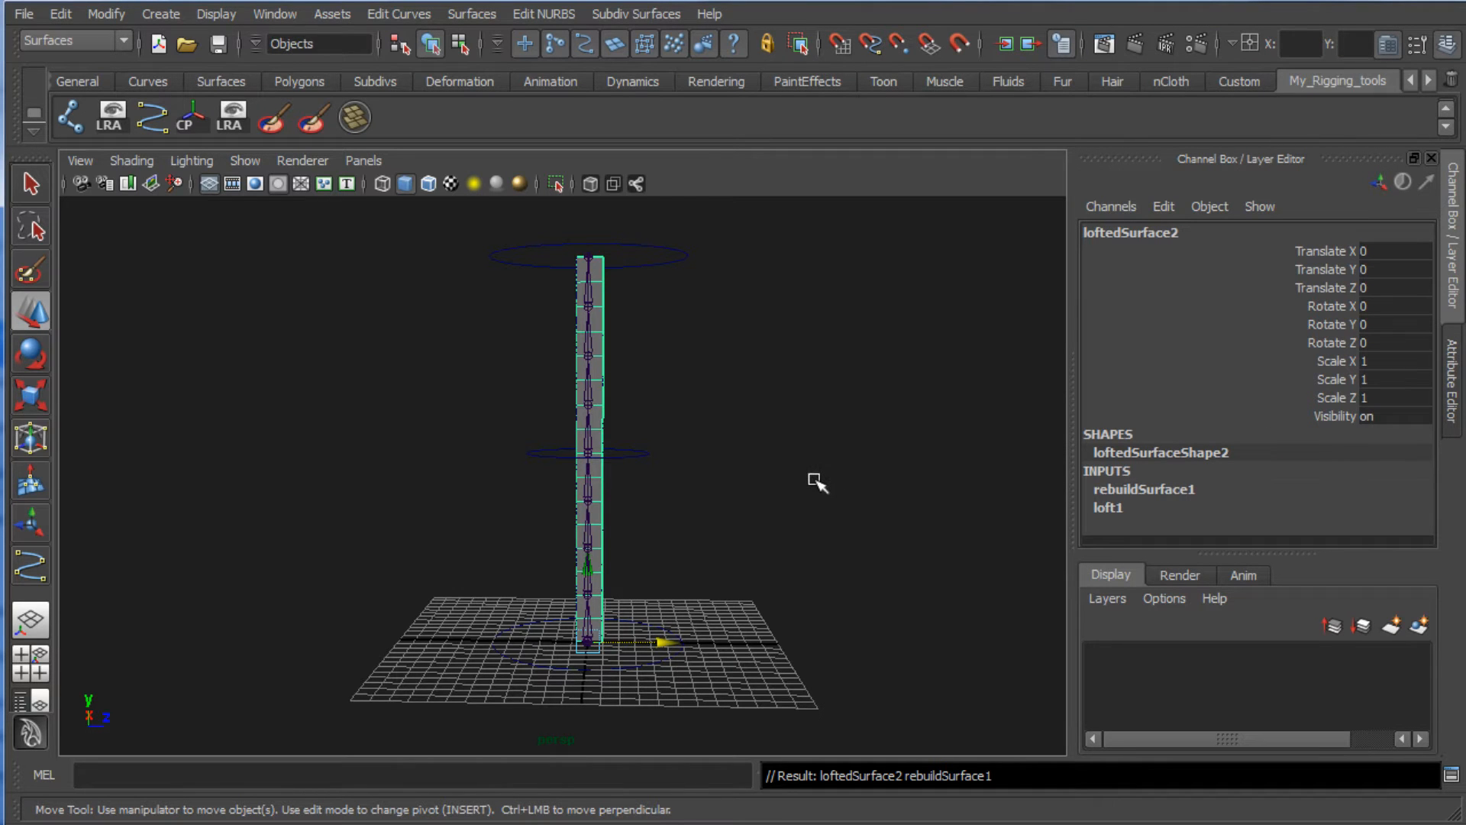
Step: Rename the lofted ribbon surface as RBN_MSH
left_click(736, 461)
left_click_drag(733, 461, 639, 431, "alt")
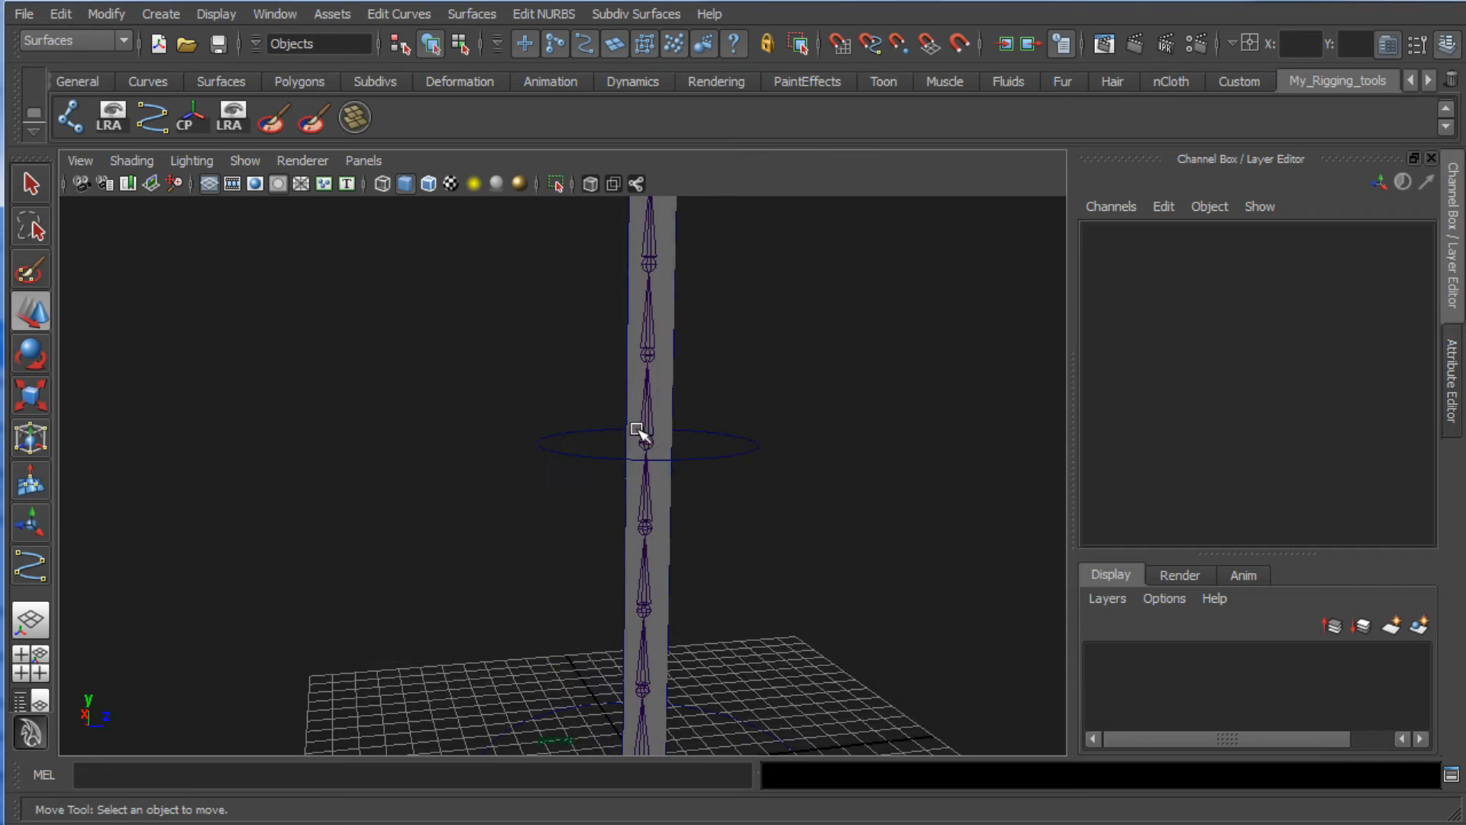
left_click(666, 375)
double_click(1159, 237)
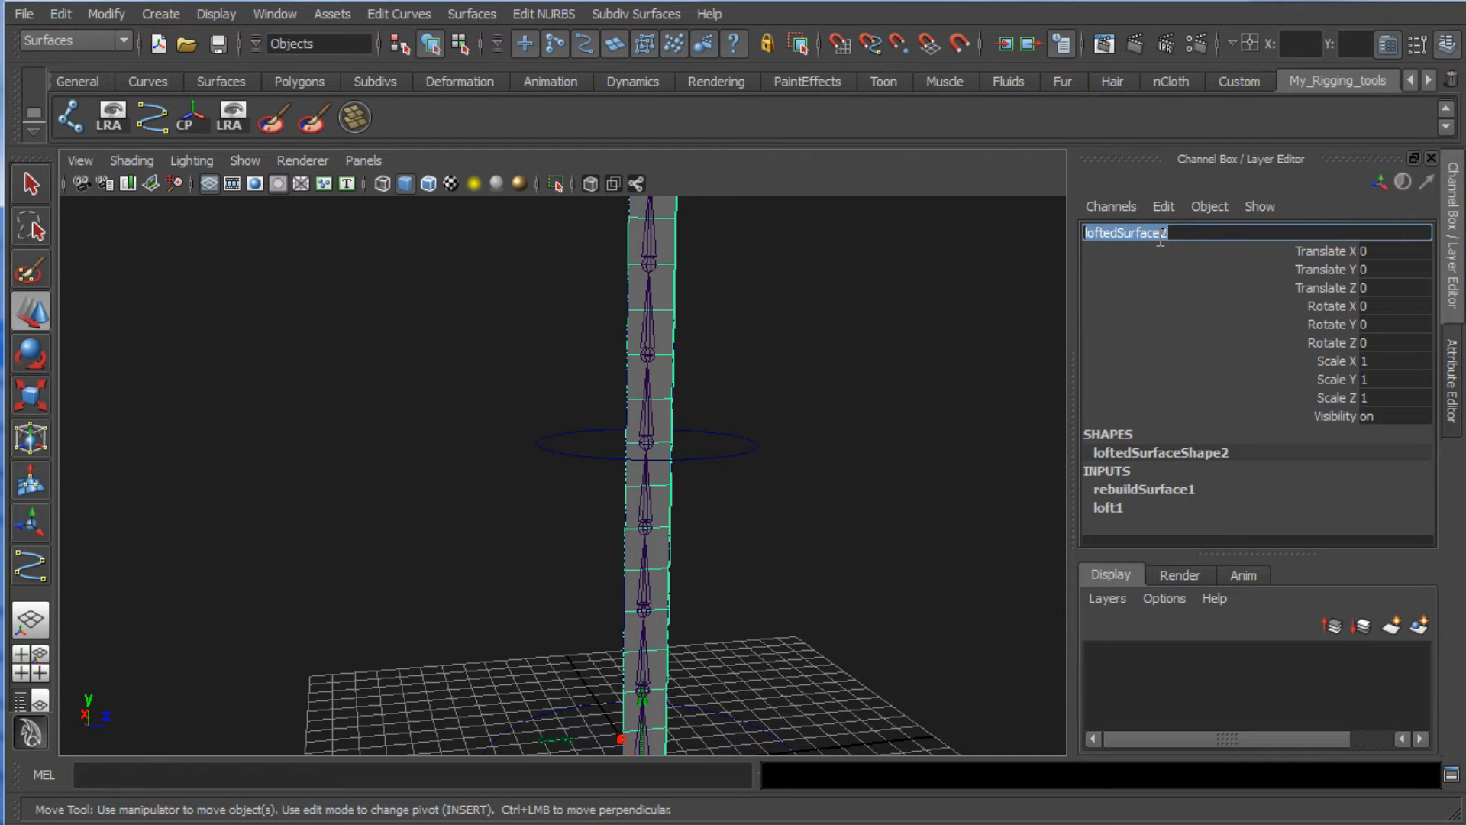
type("RBN_MSH")
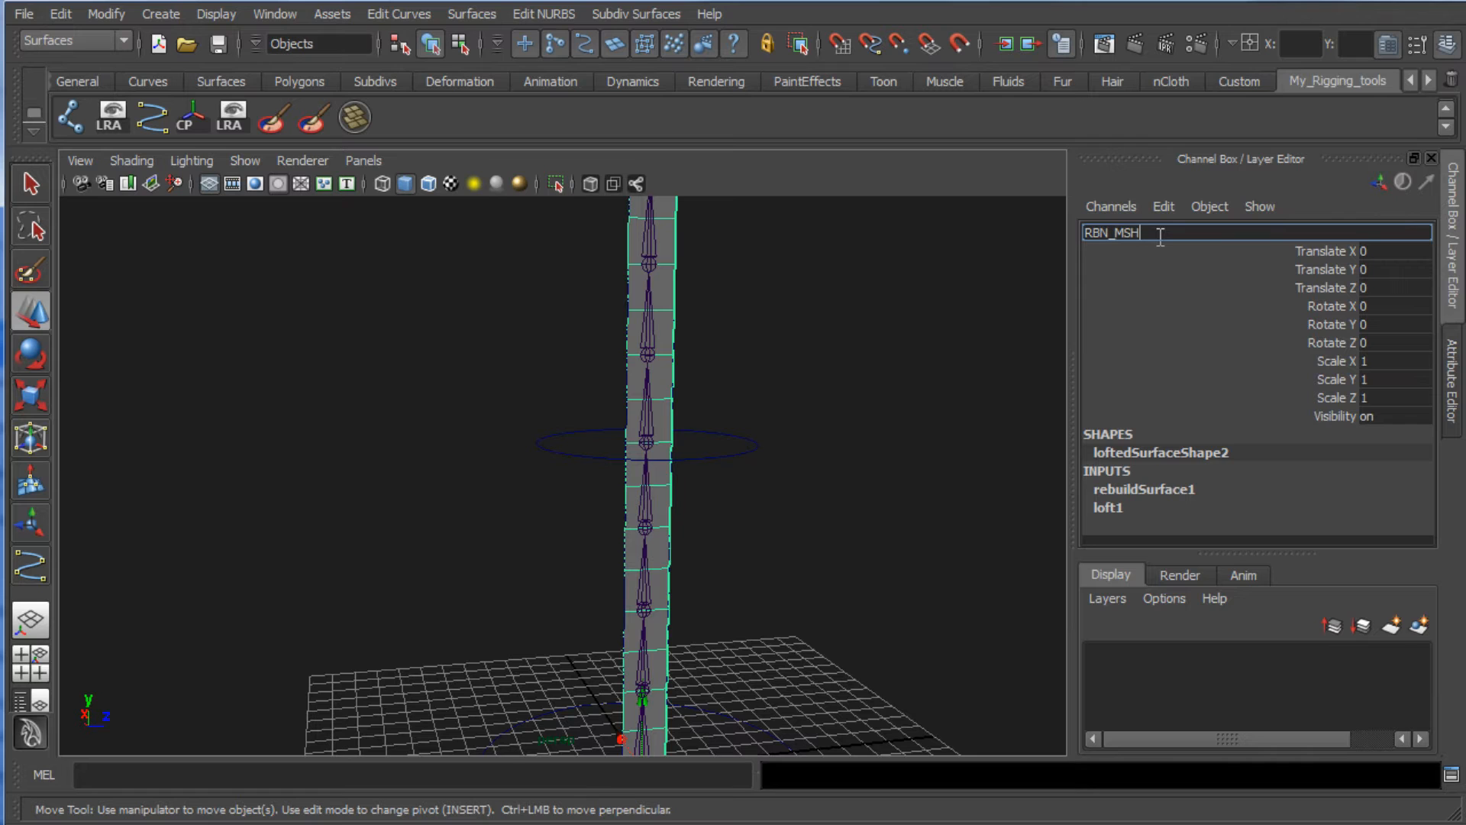
key("Return")
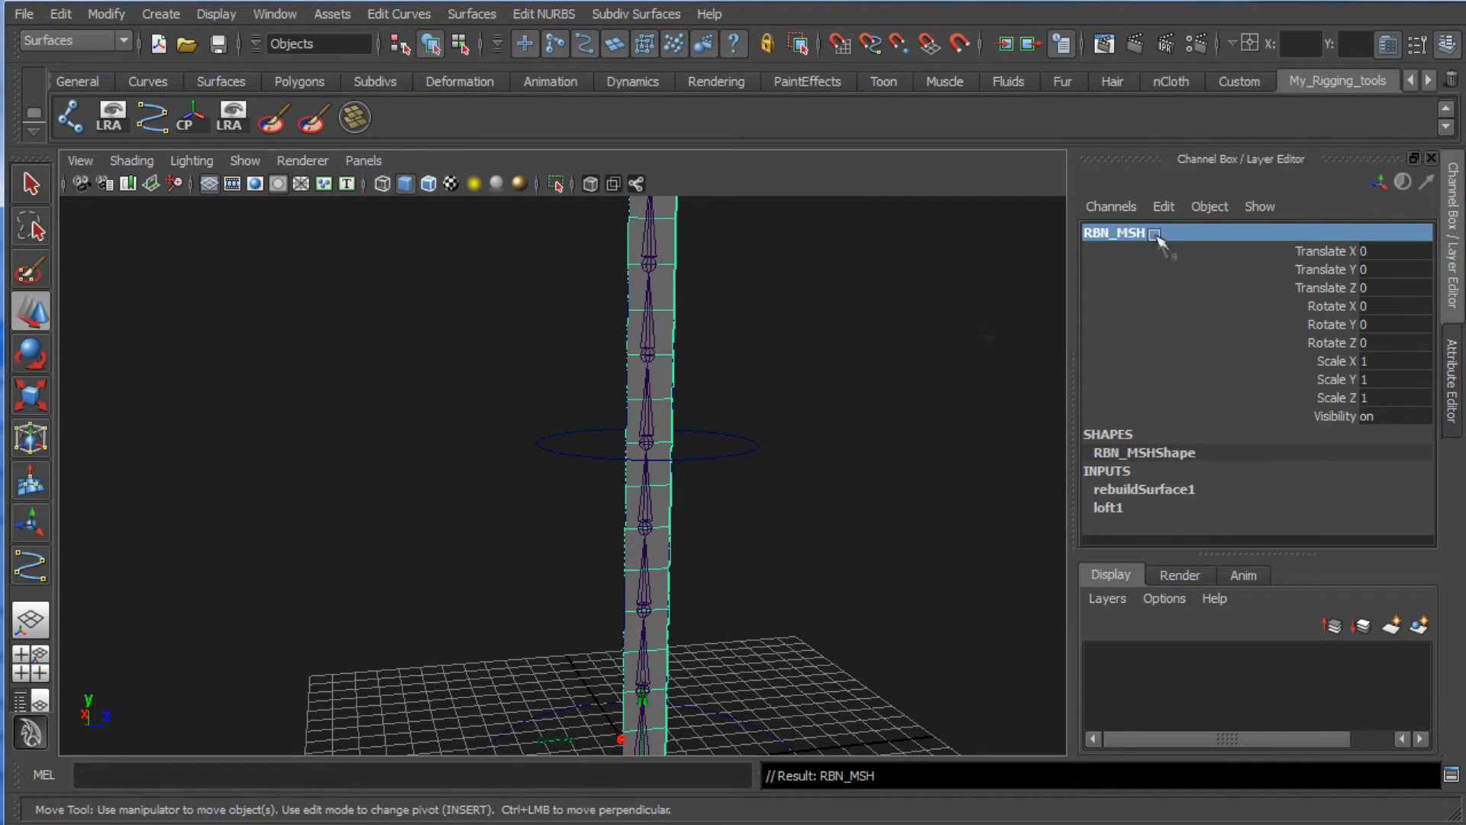
Step: Delete the two leftover loft curves, curve10 and curve11, from the scene and frame RBN_MSH
left_click(35, 694)
left_click(187, 512)
left_click(186, 496, "ctrl")
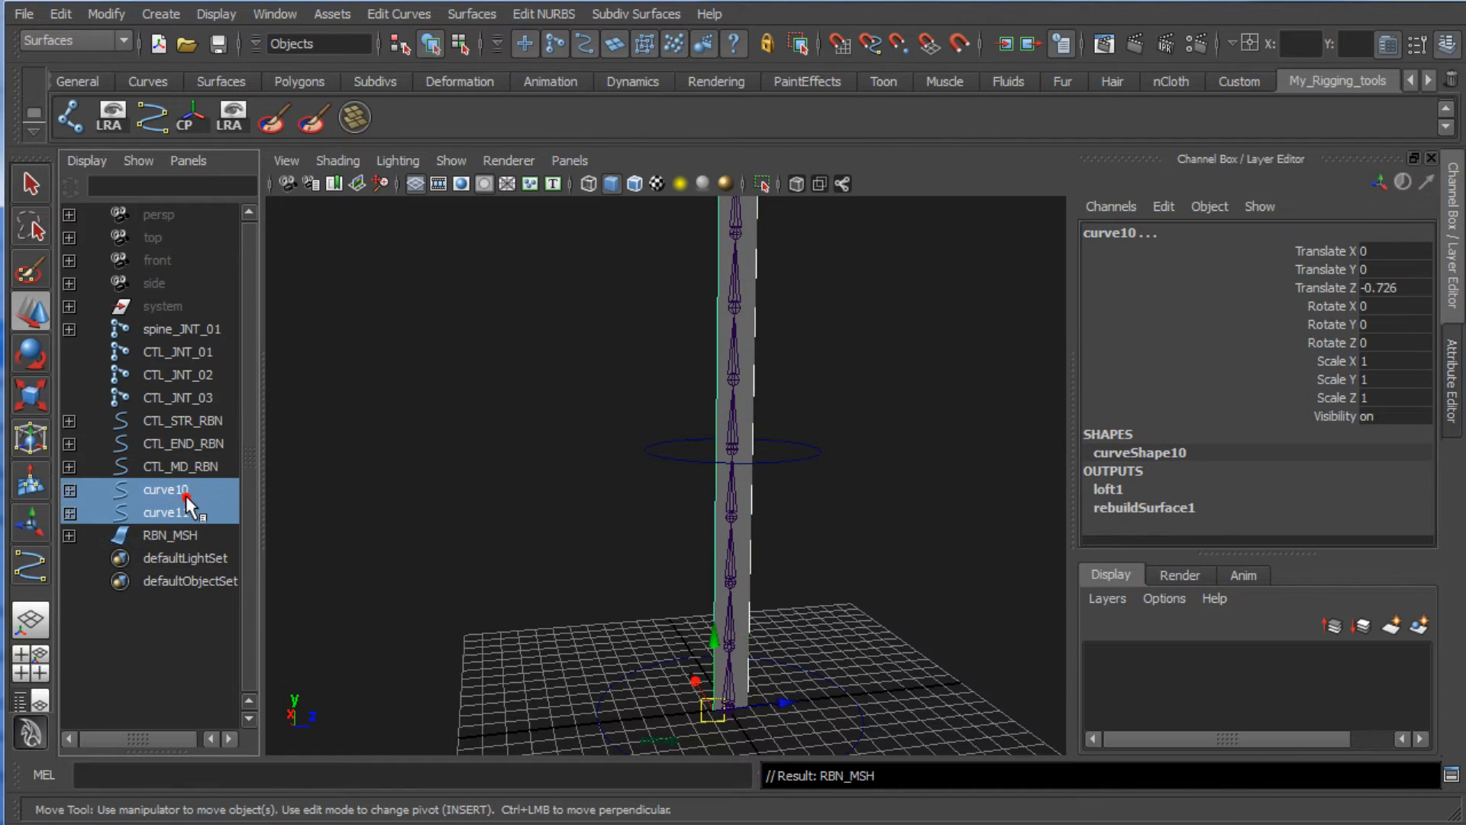
key("Delete")
left_click(186, 492)
key("f")
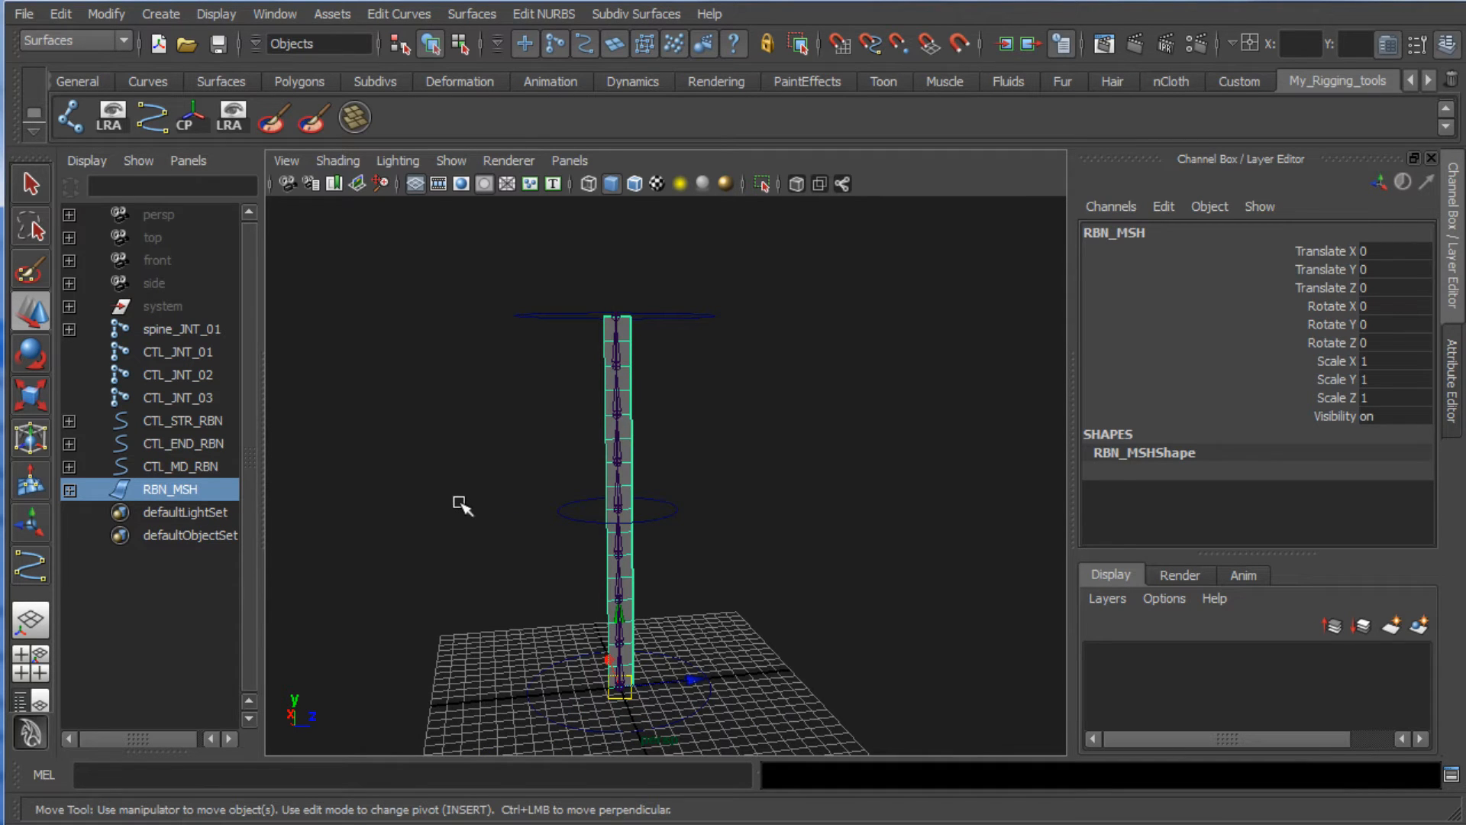
Step: Create dynamic Paint Effects hair on RBN_MSH as a grid with U count 9, V count 1, no passive fill and no randomization
left_click(497, 460)
left_click_drag(497, 460, 357, 361, "alt")
left_click(210, 331)
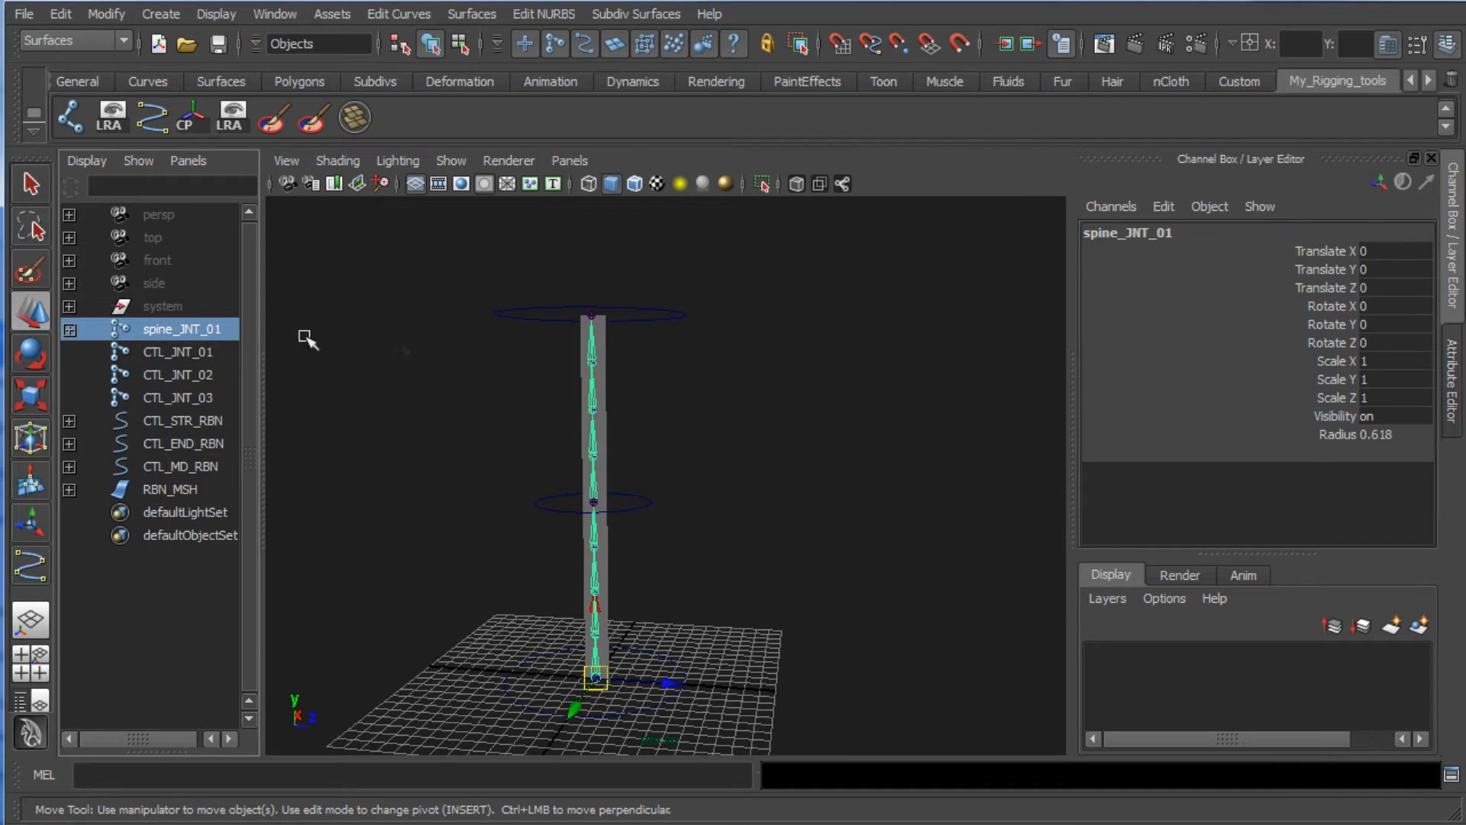
left_click(600, 348)
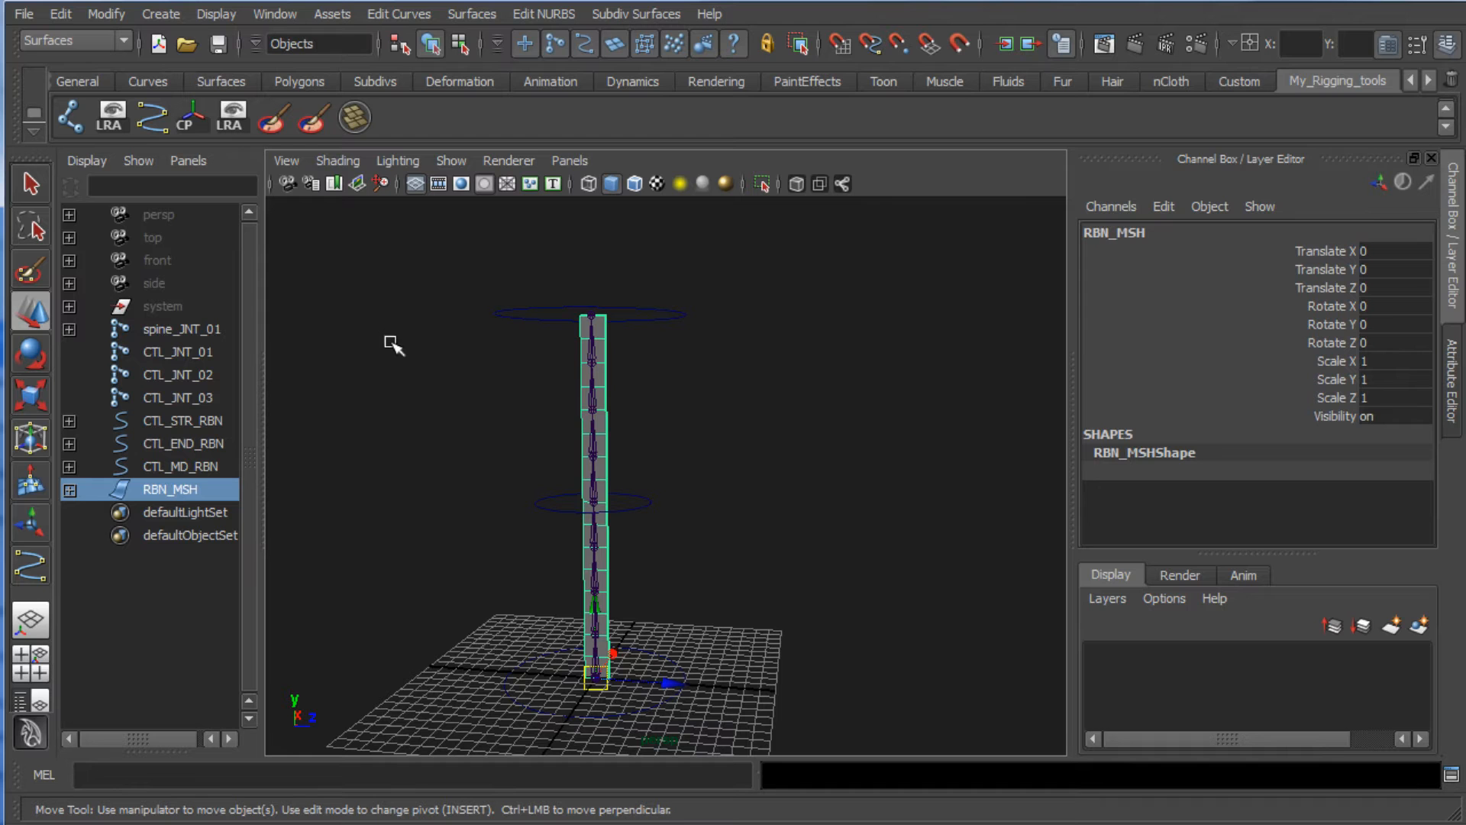
left_click(70, 329)
left_click(69, 329)
mouse_move(527, 351)
left_mouse_down("alt")
mouse_move(619, 350)
mouse_move(507, 350)
left_mouse_up("alt")
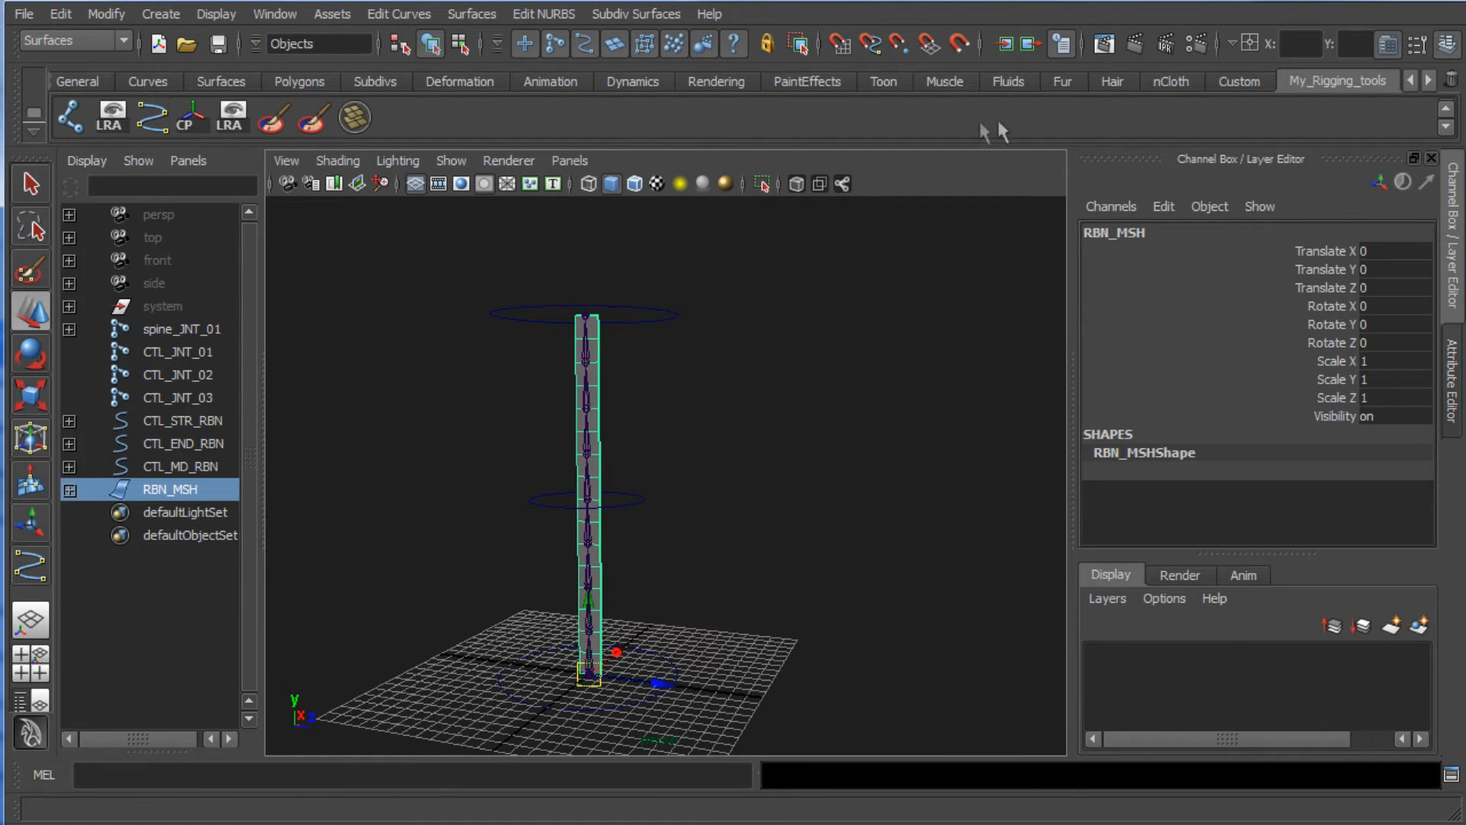
left_click(1108, 81)
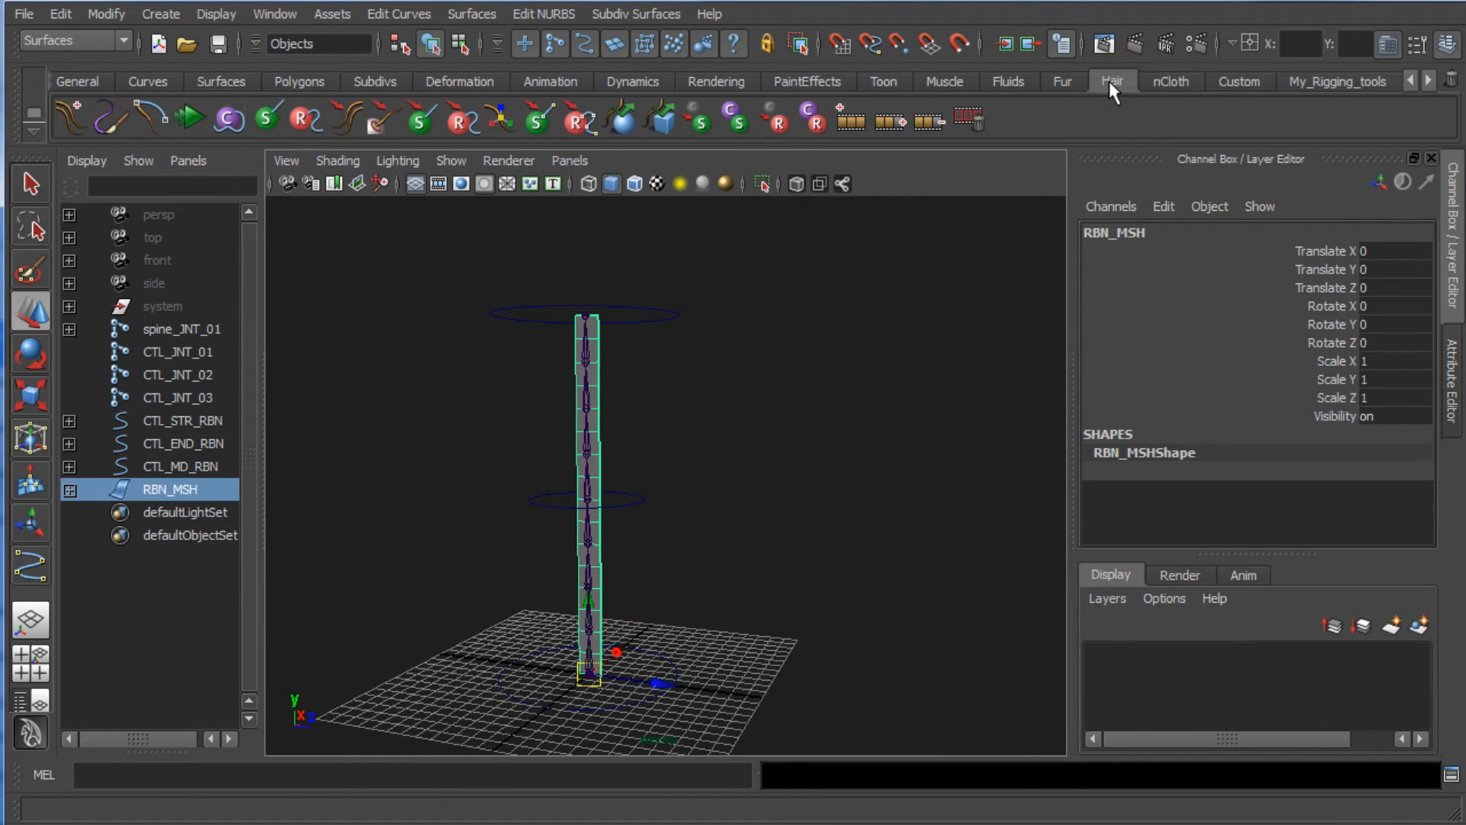
left_click(73, 122)
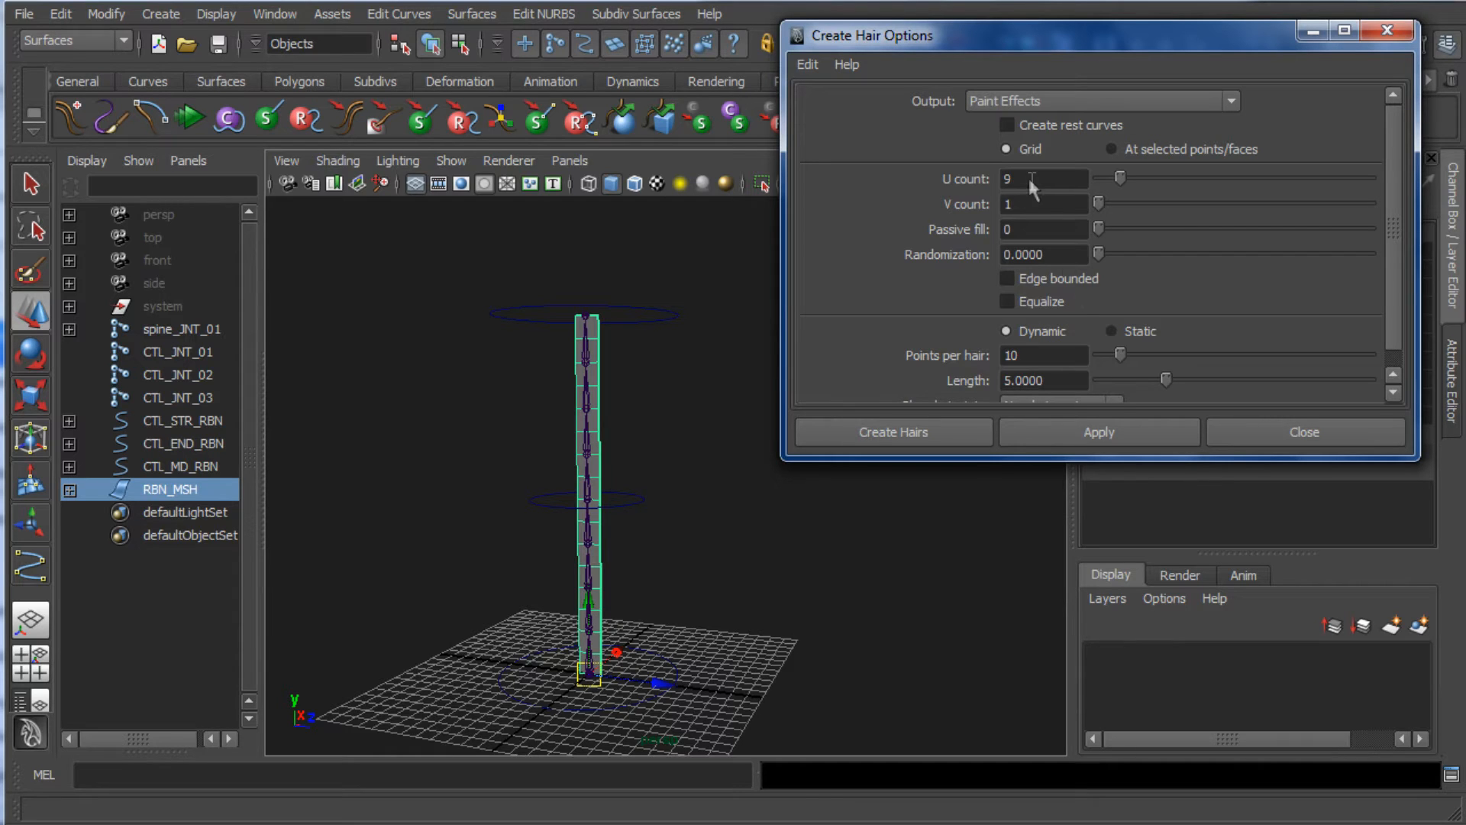
left_click(1123, 424)
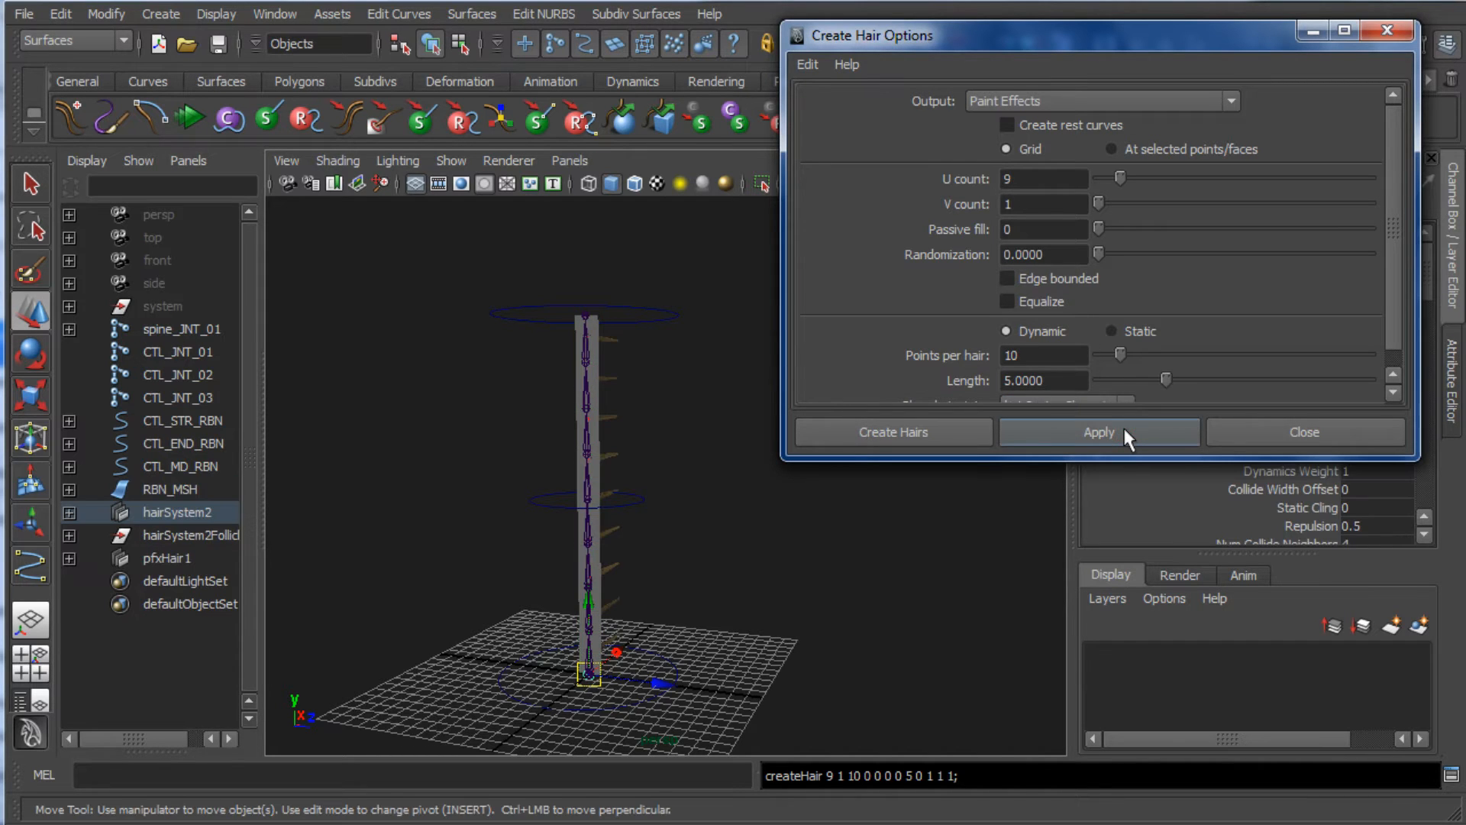
left_click(1283, 429)
Step: Examine how the hairs are distributed along the ribbon and which hair nodes were added to the scene hierarchy
left_click_drag(887, 446, 598, 451, "alt")
right_click_drag(321, 468, 646, 398, "alt")
left_click_drag(589, 435, 625, 407, "alt")
middle_click_drag(626, 408, 662, 386, "alt")
left_click_drag(661, 386, 755, 384, "alt")
middle_click_drag(729, 351, 729, 350, "alt")
left_click_drag(729, 351, 690, 455, "alt")
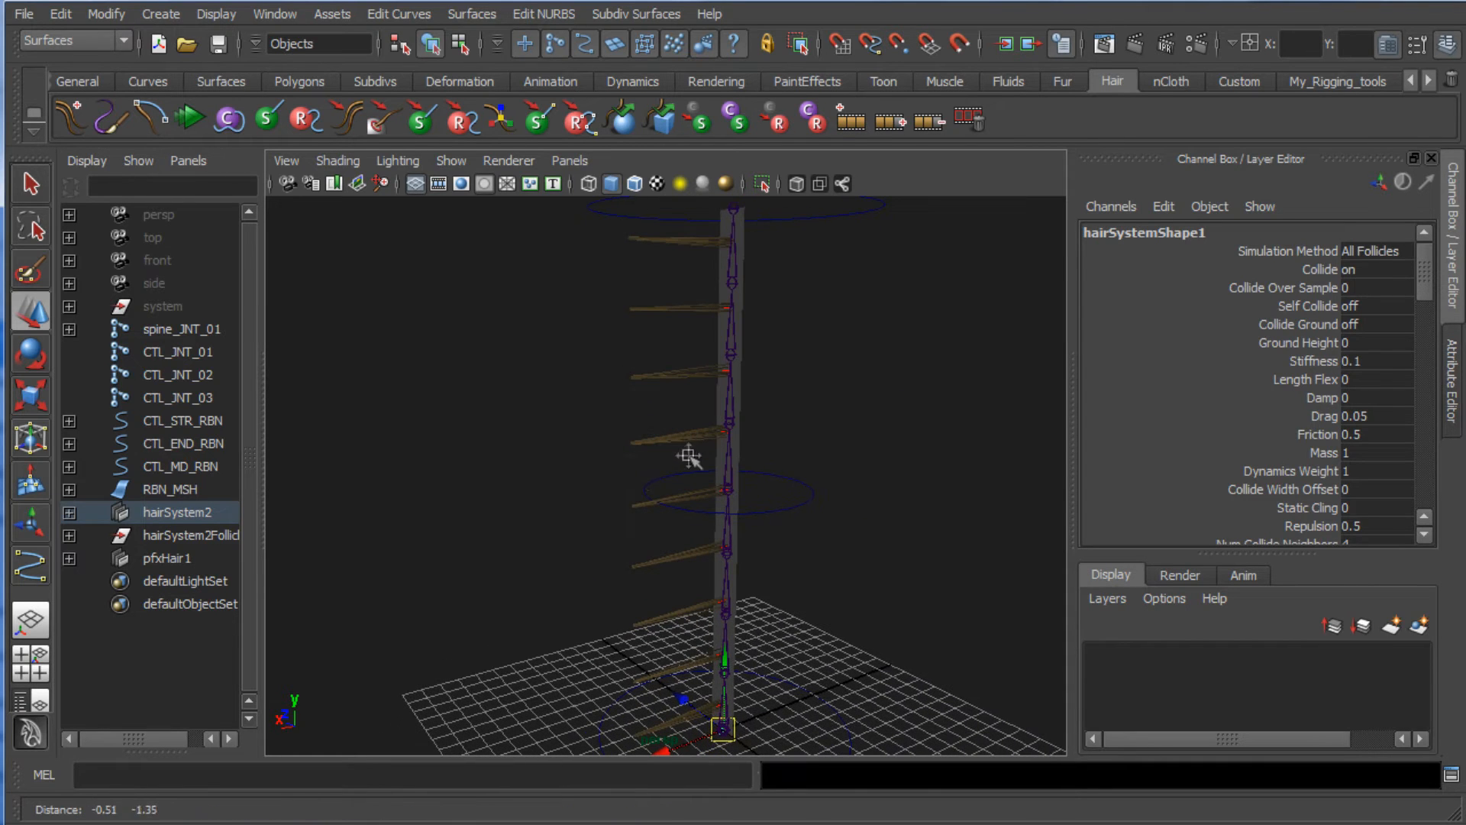
left_click(70, 511)
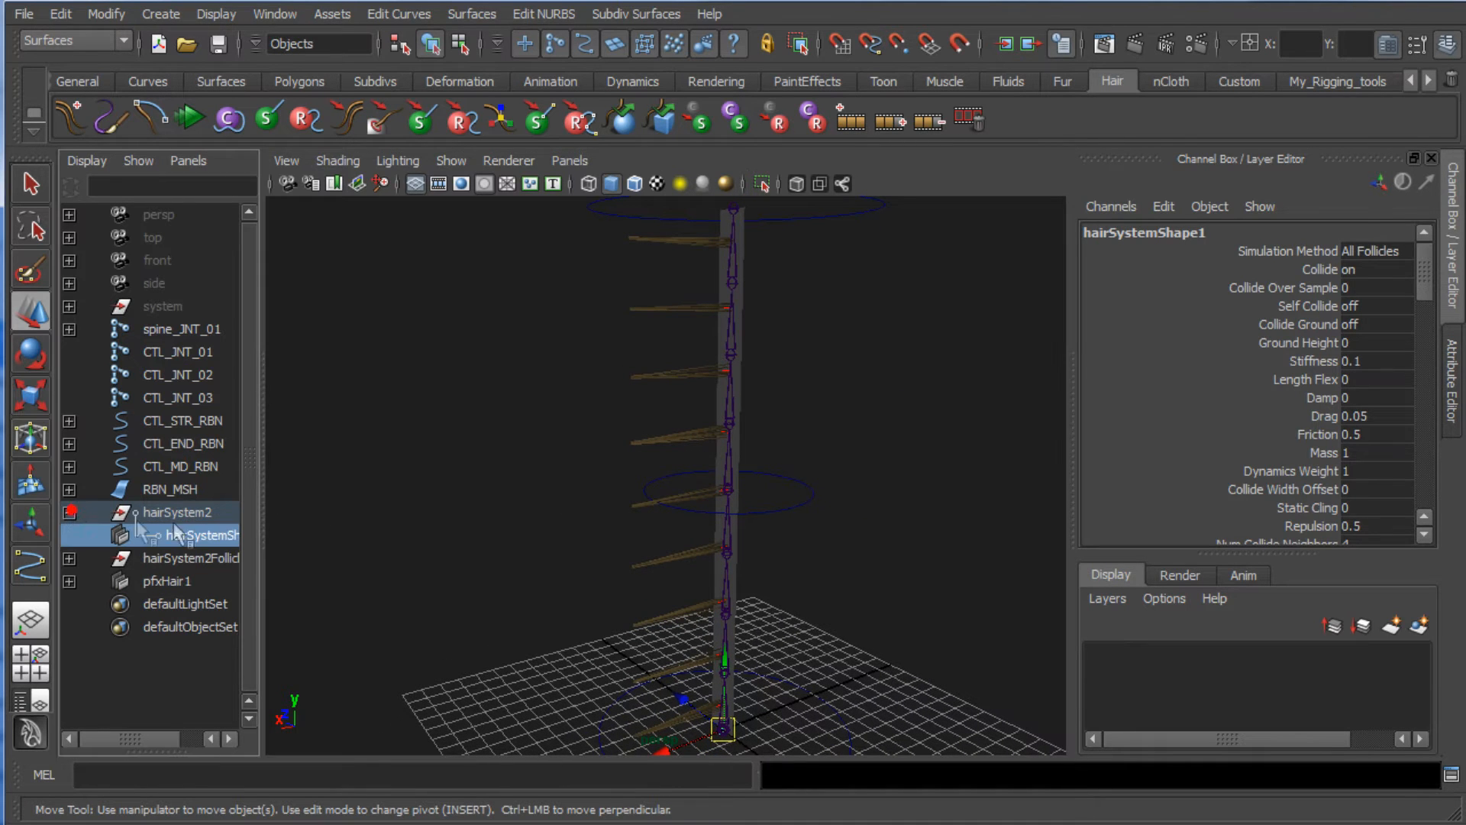
left_click_drag(264, 507, 492, 507)
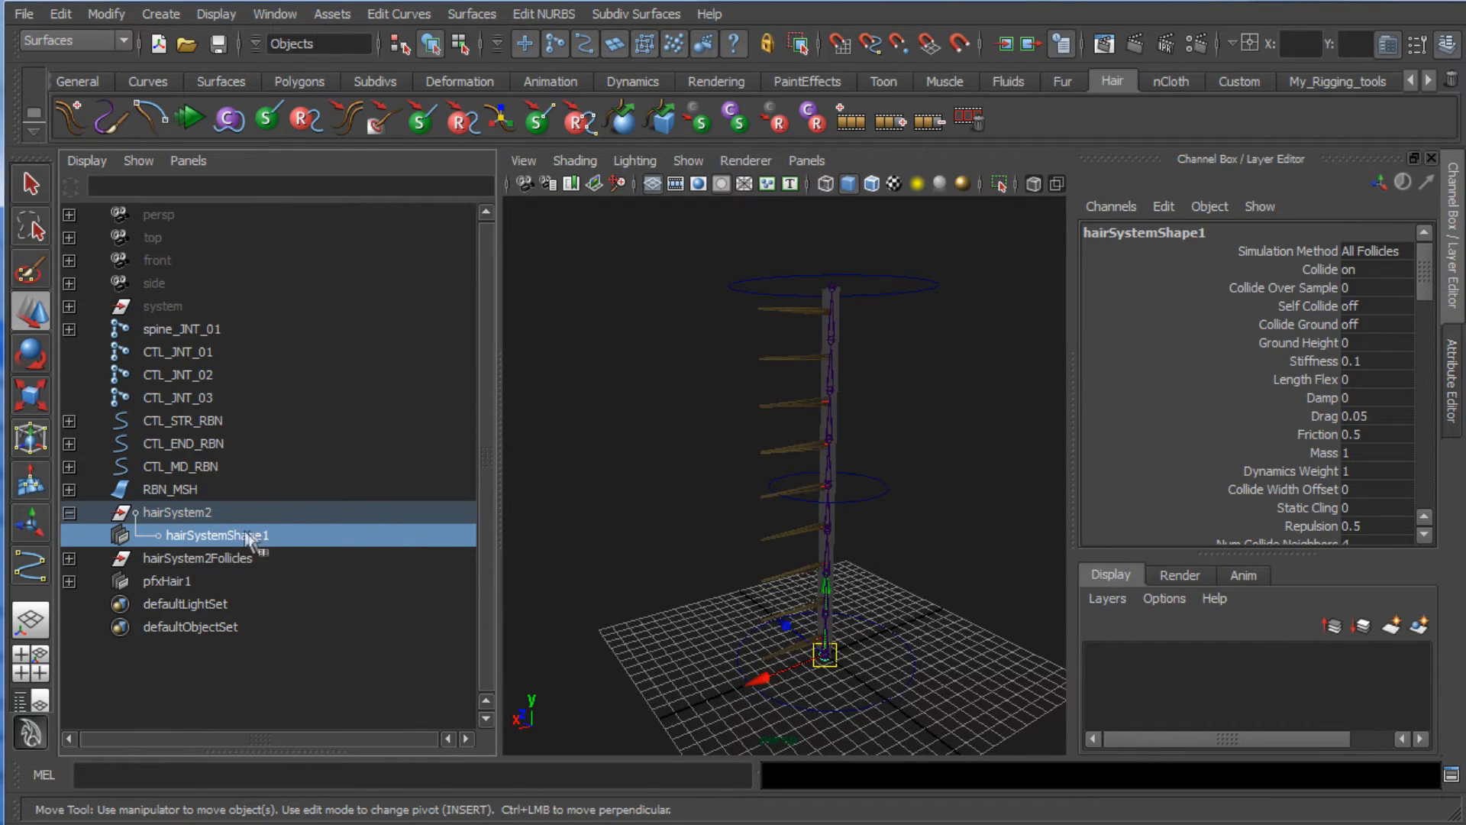
left_click(196, 555)
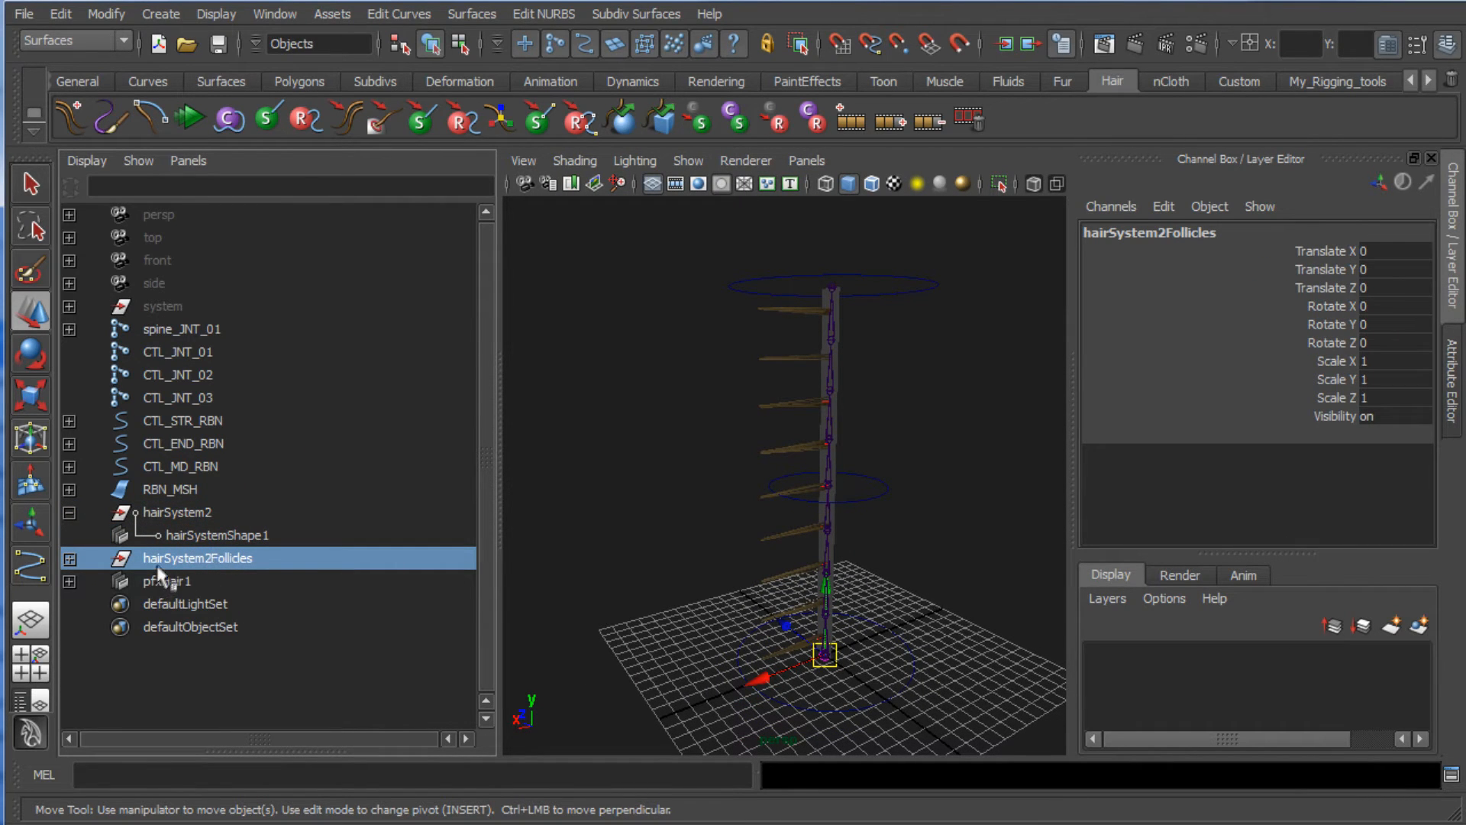
Step: Delete the hairSystem2 and pfxHair1 nodes, keeping only the follicles group
left_click(196, 513)
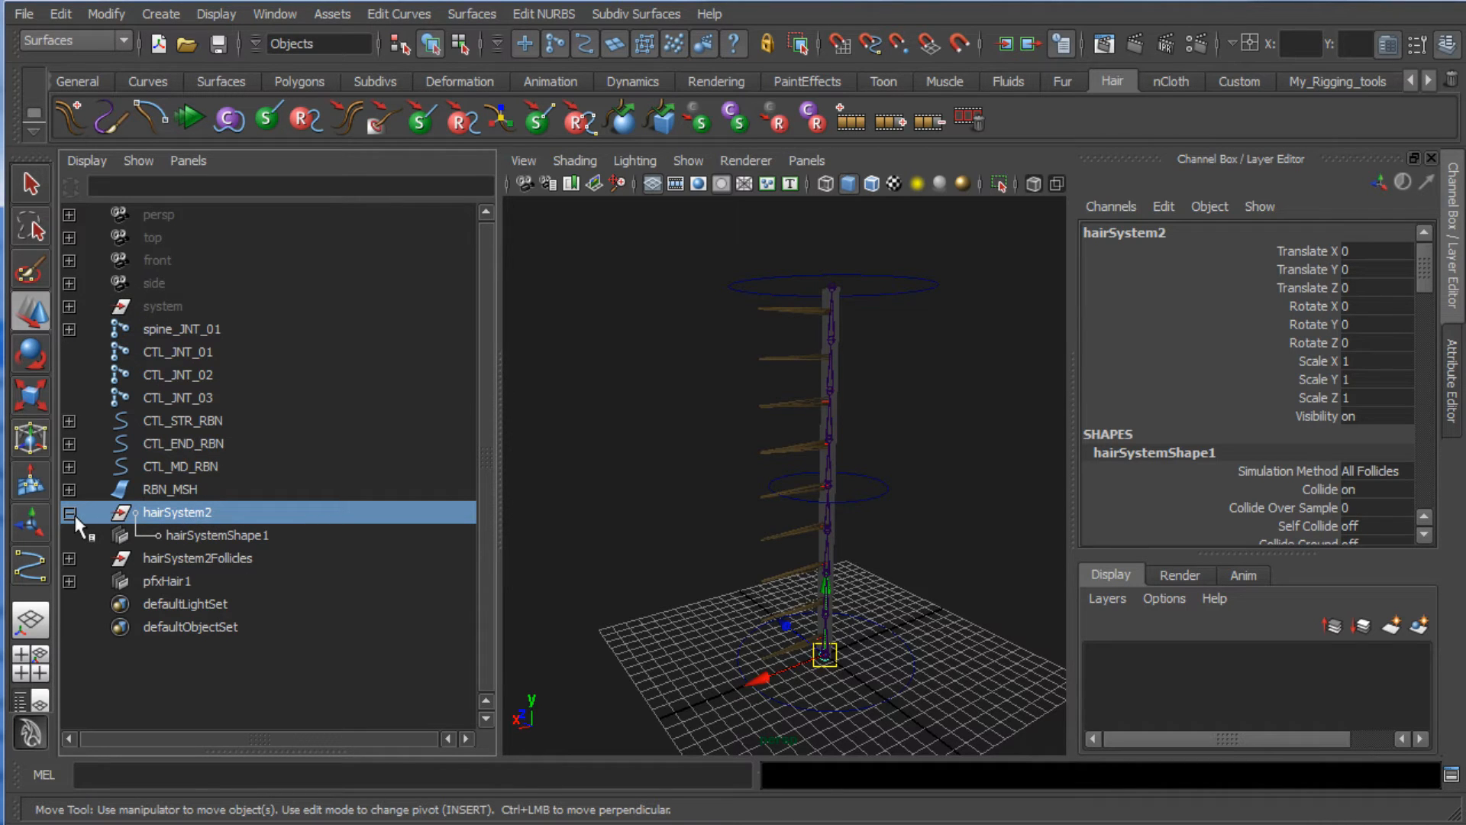
key("Delete")
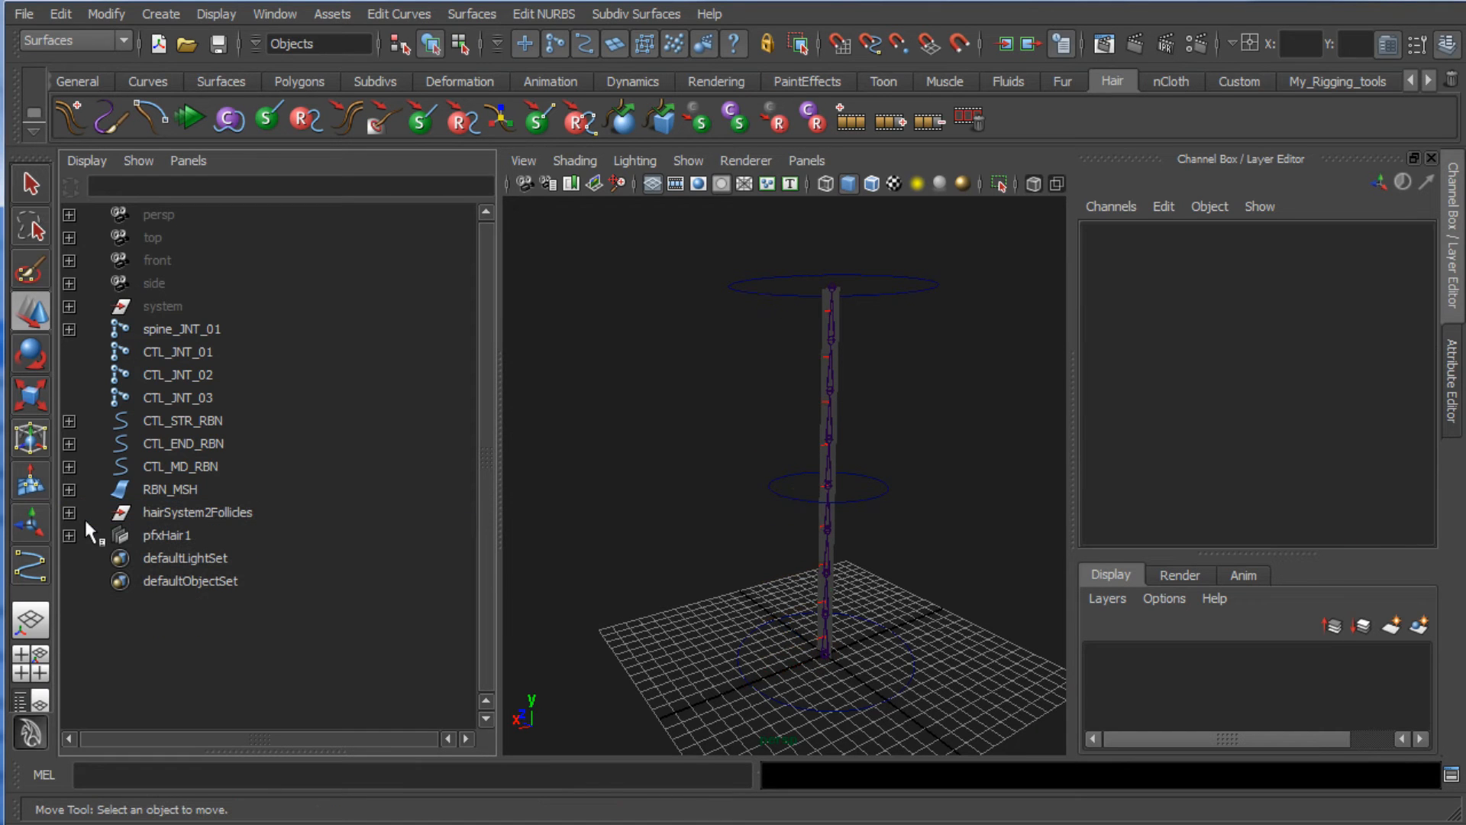
left_click(154, 526)
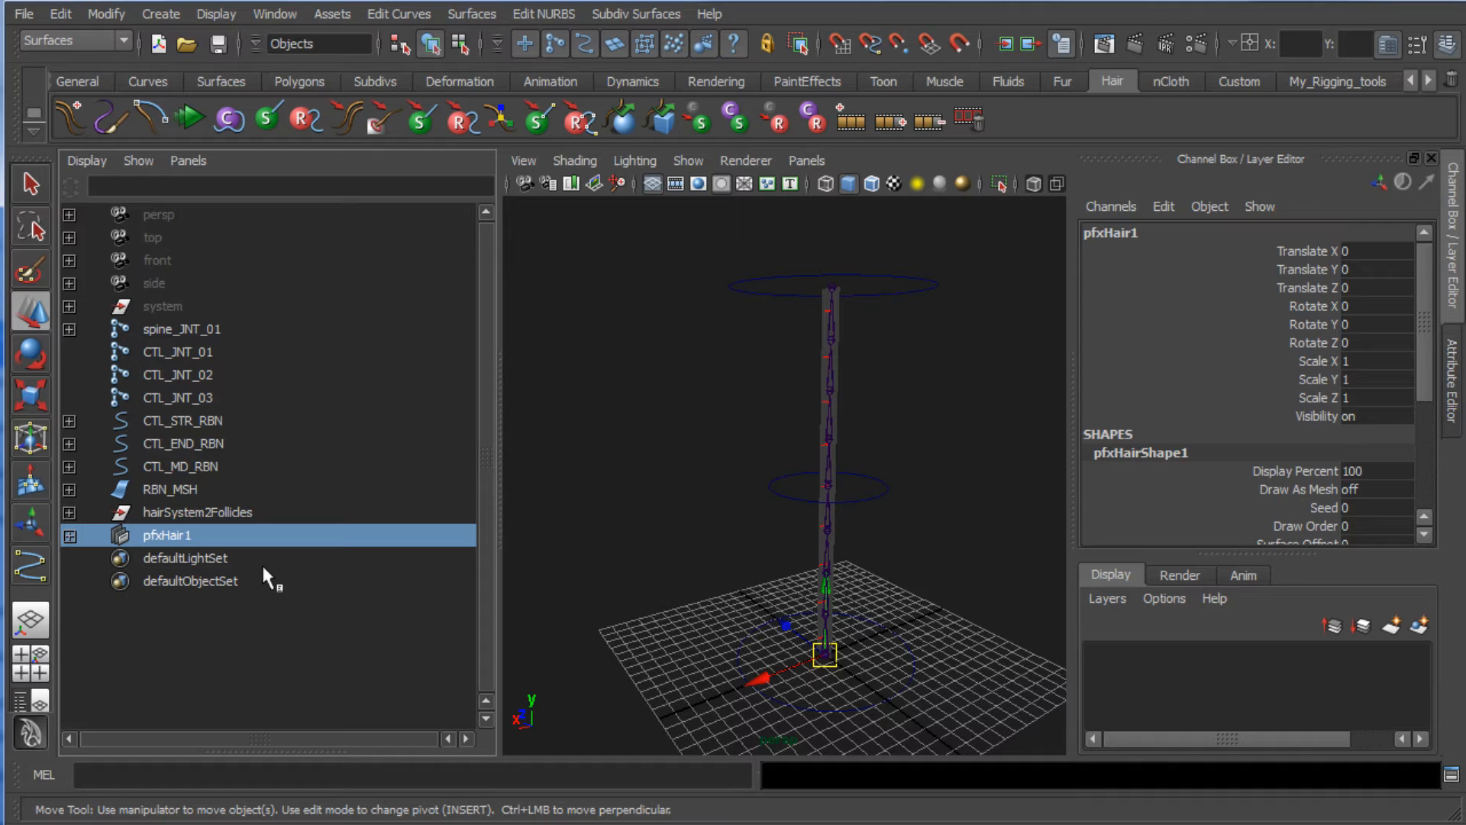
key("Delete")
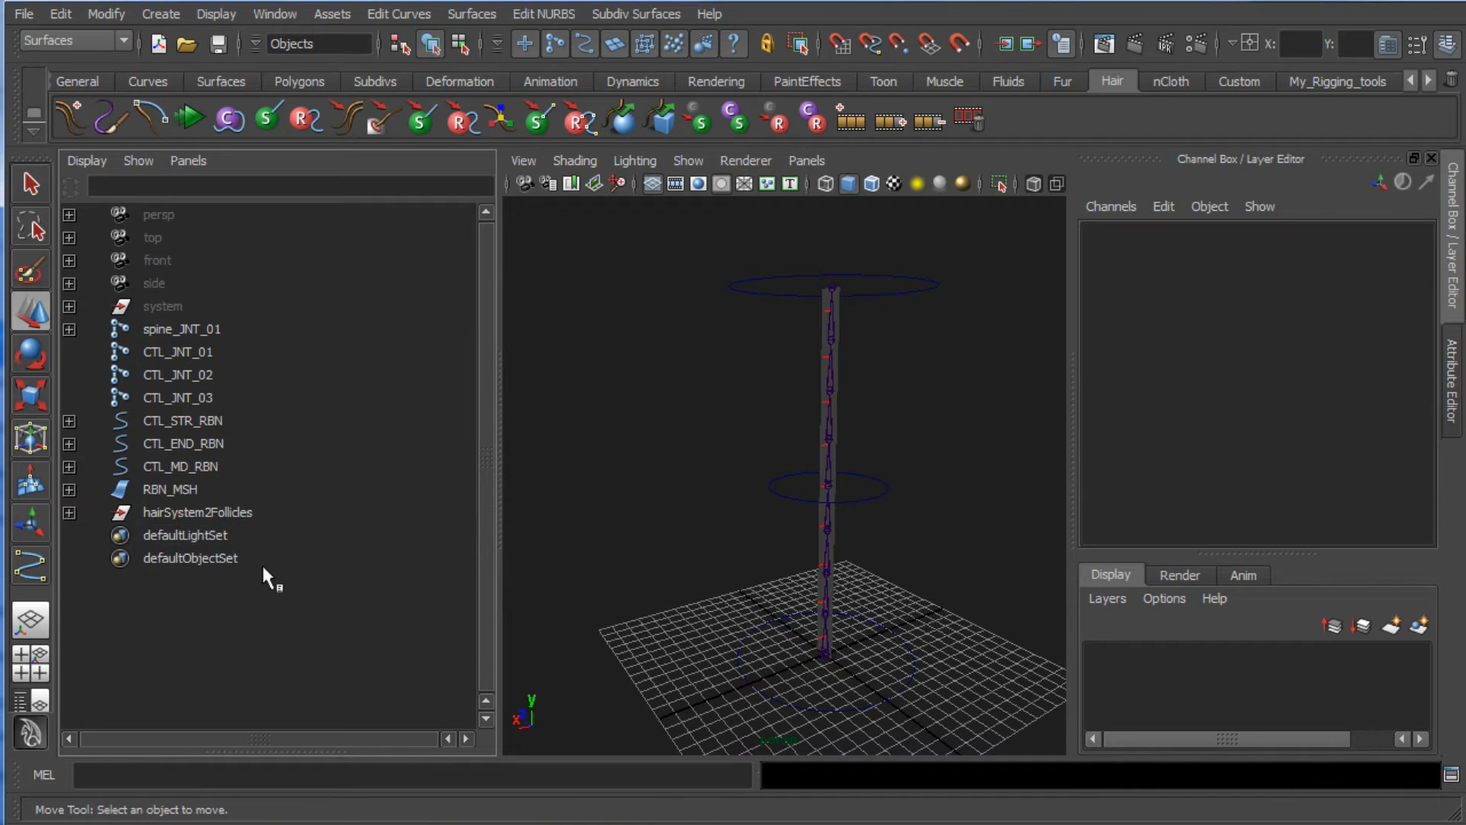
Step: Expand hairSystem2Follicles and examine its individual RBN_MSH follicles and the curve nested under the first one
left_click(242, 517)
left_click(68, 513)
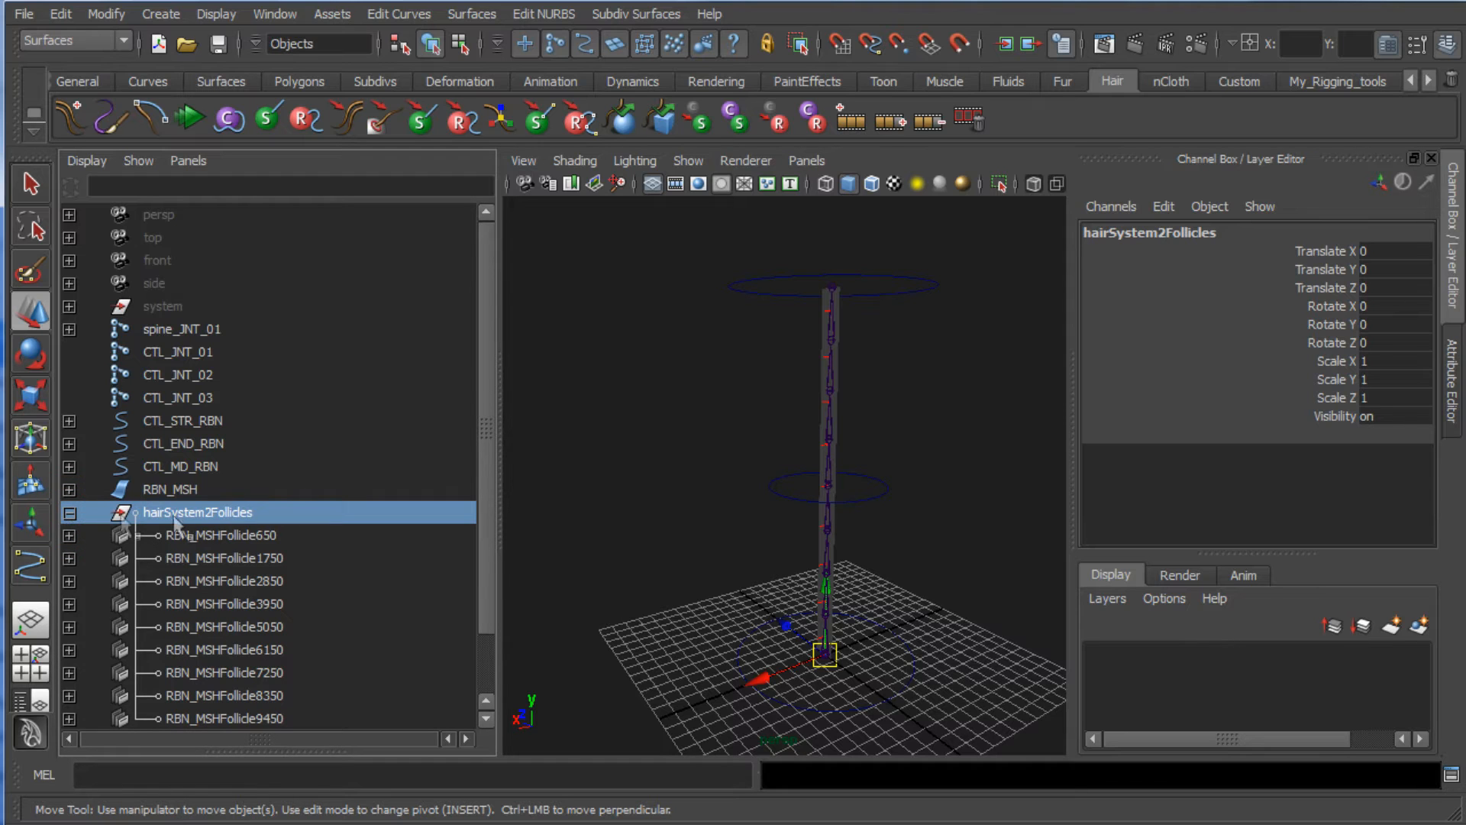
left_click_drag(482, 377, 443, 470)
left_click_drag(265, 466, 258, 651)
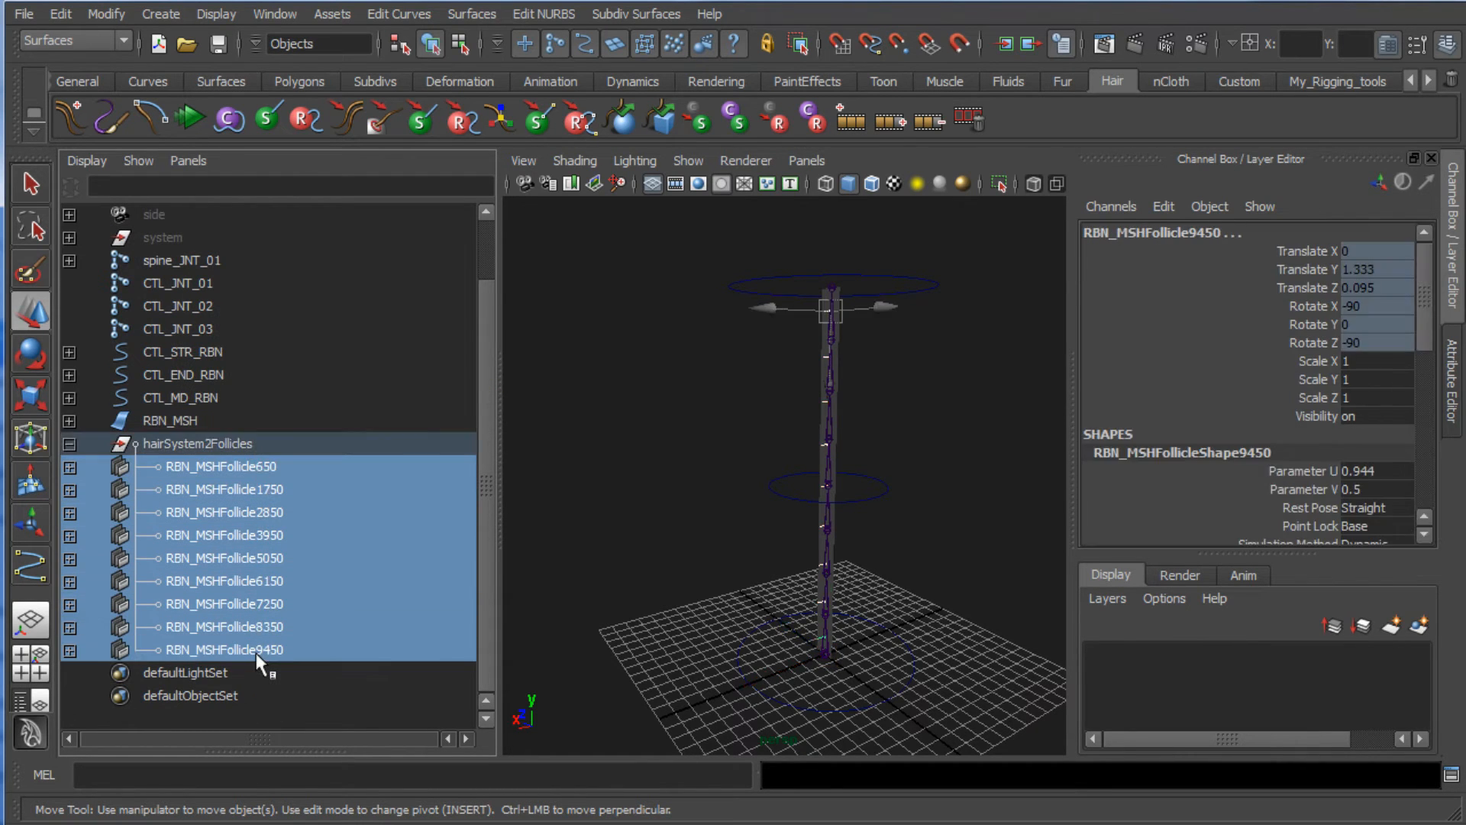
left_click(269, 468)
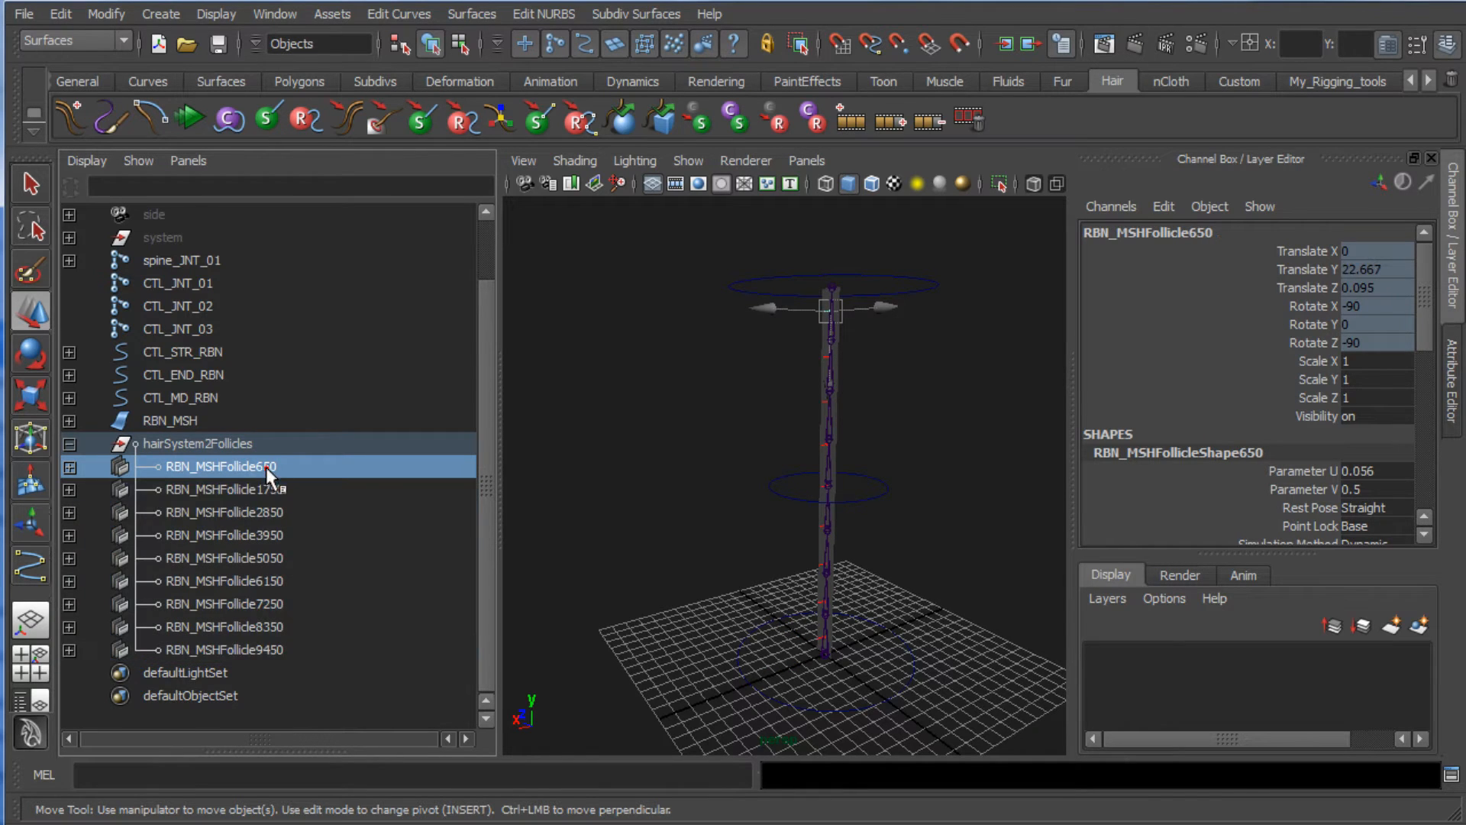
left_click(70, 467)
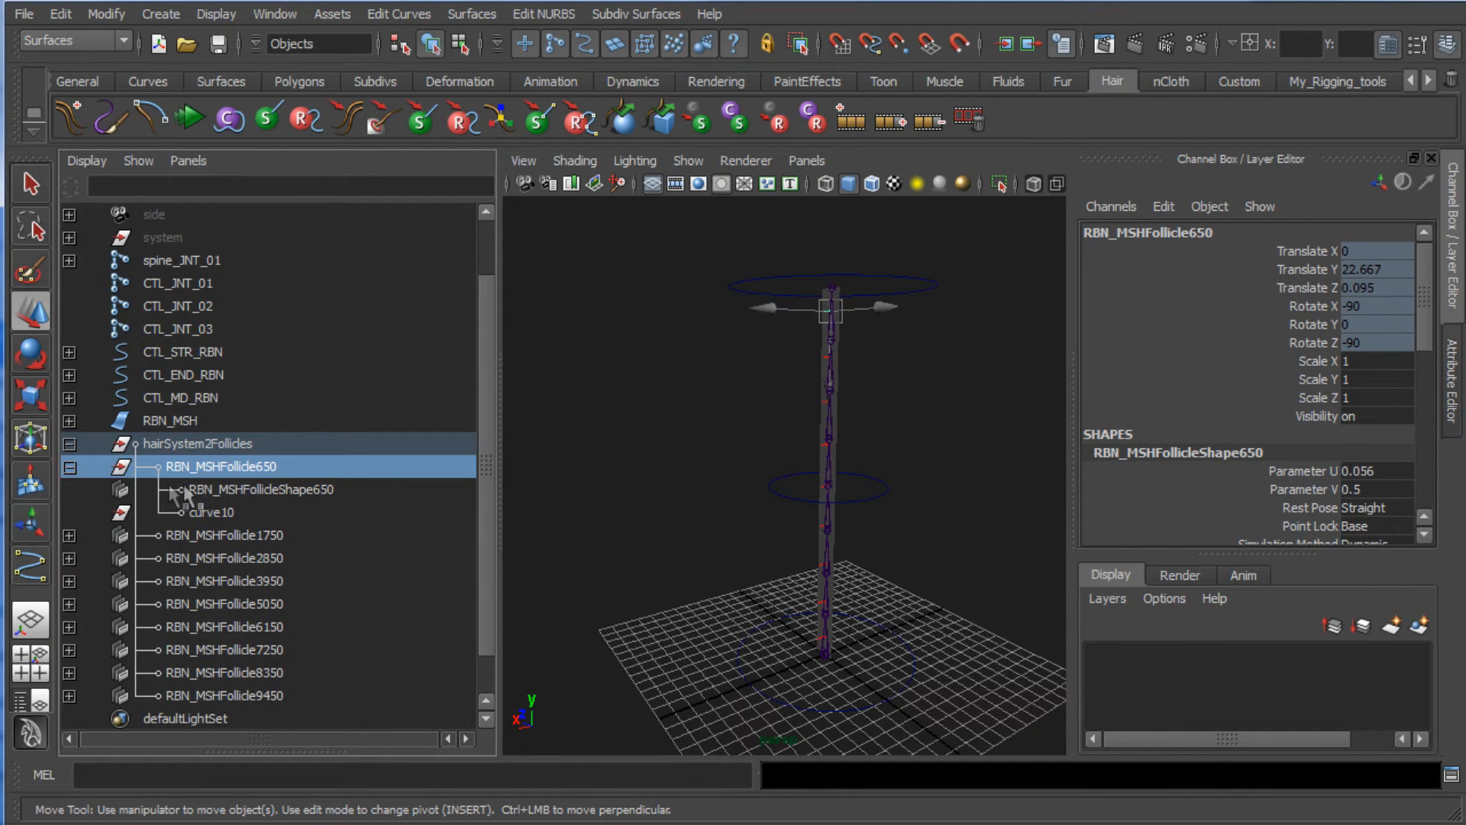
left_click(69, 467)
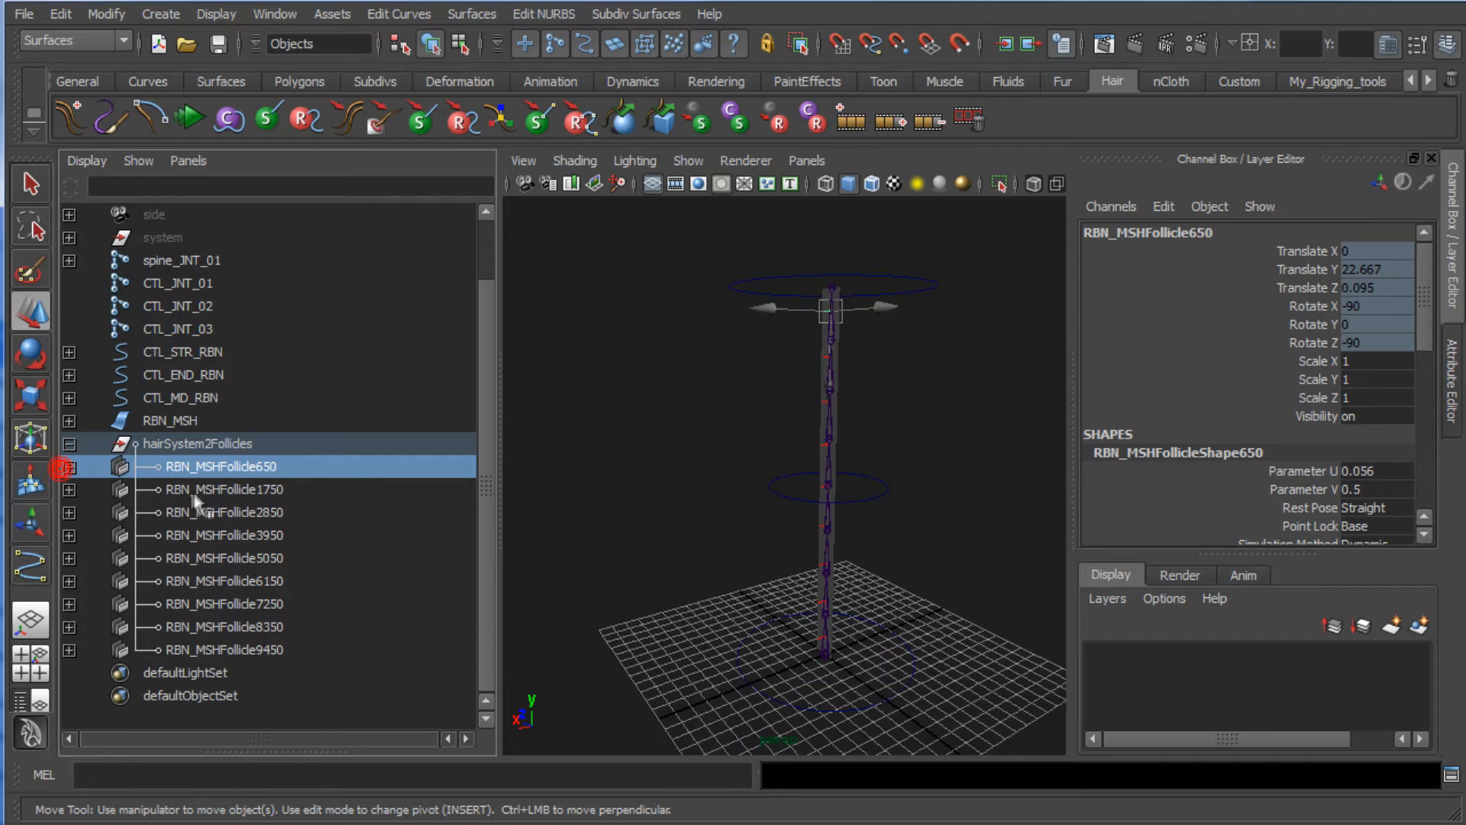
left_click(202, 489)
left_click(208, 512)
left_click(208, 537)
left_click(206, 558)
left_click(206, 581)
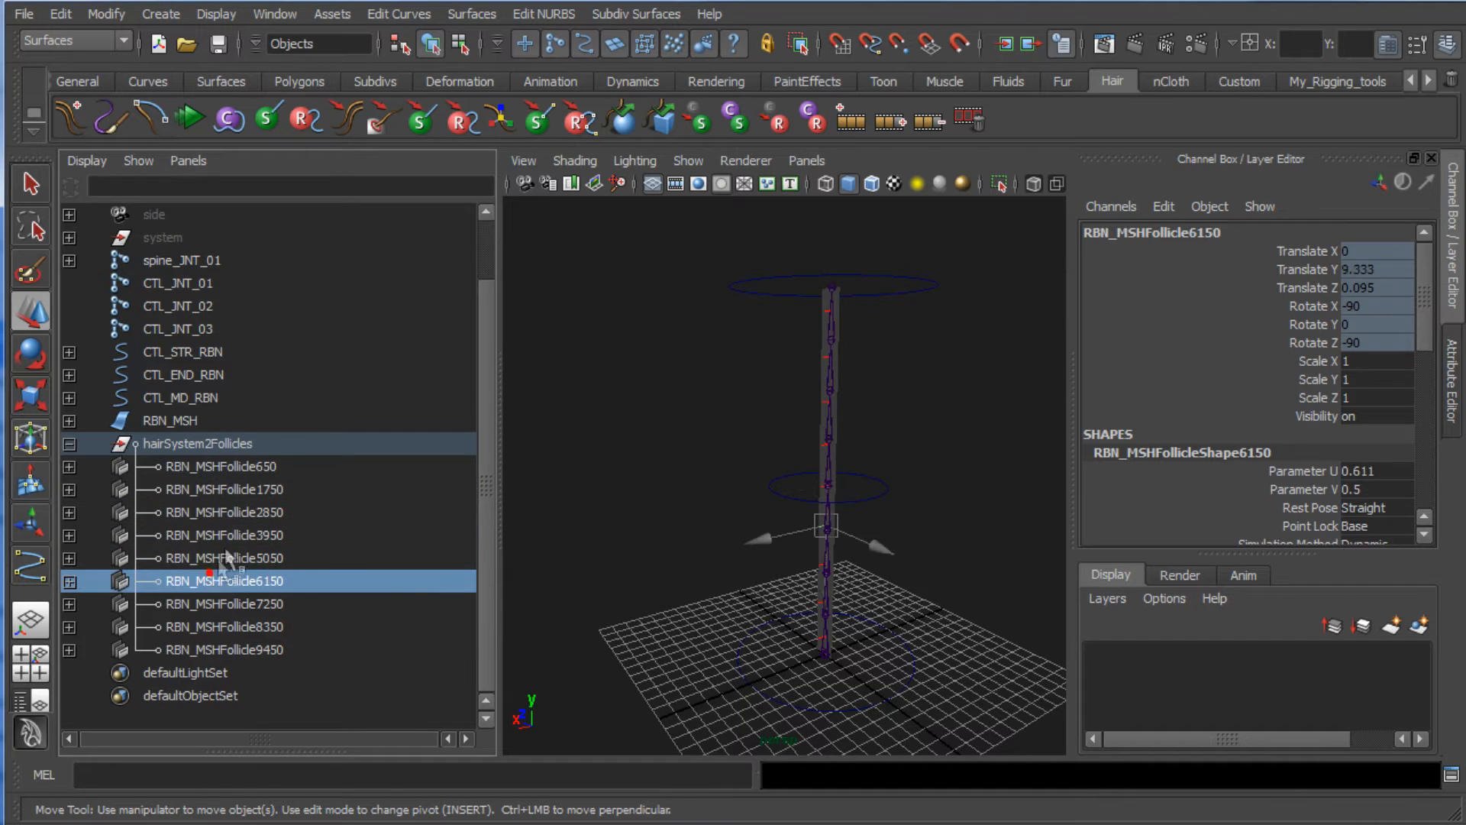
Step: Set Parameter U of RBN_MSHFollicle650 to 0 to place it at the ribbon's top end
left_click(246, 468)
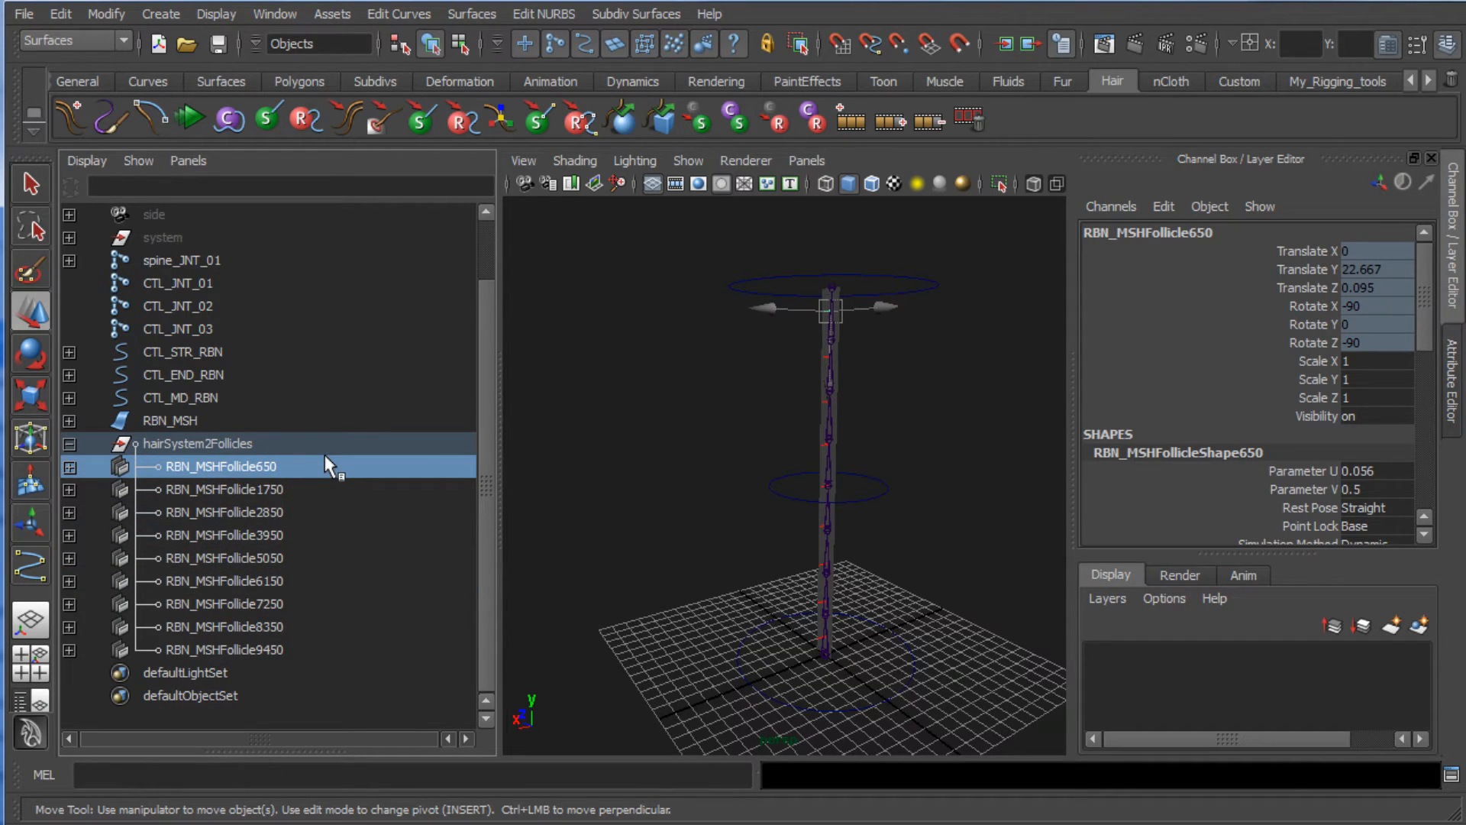
key("f")
left_click_drag(884, 432, 815, 528, "alt")
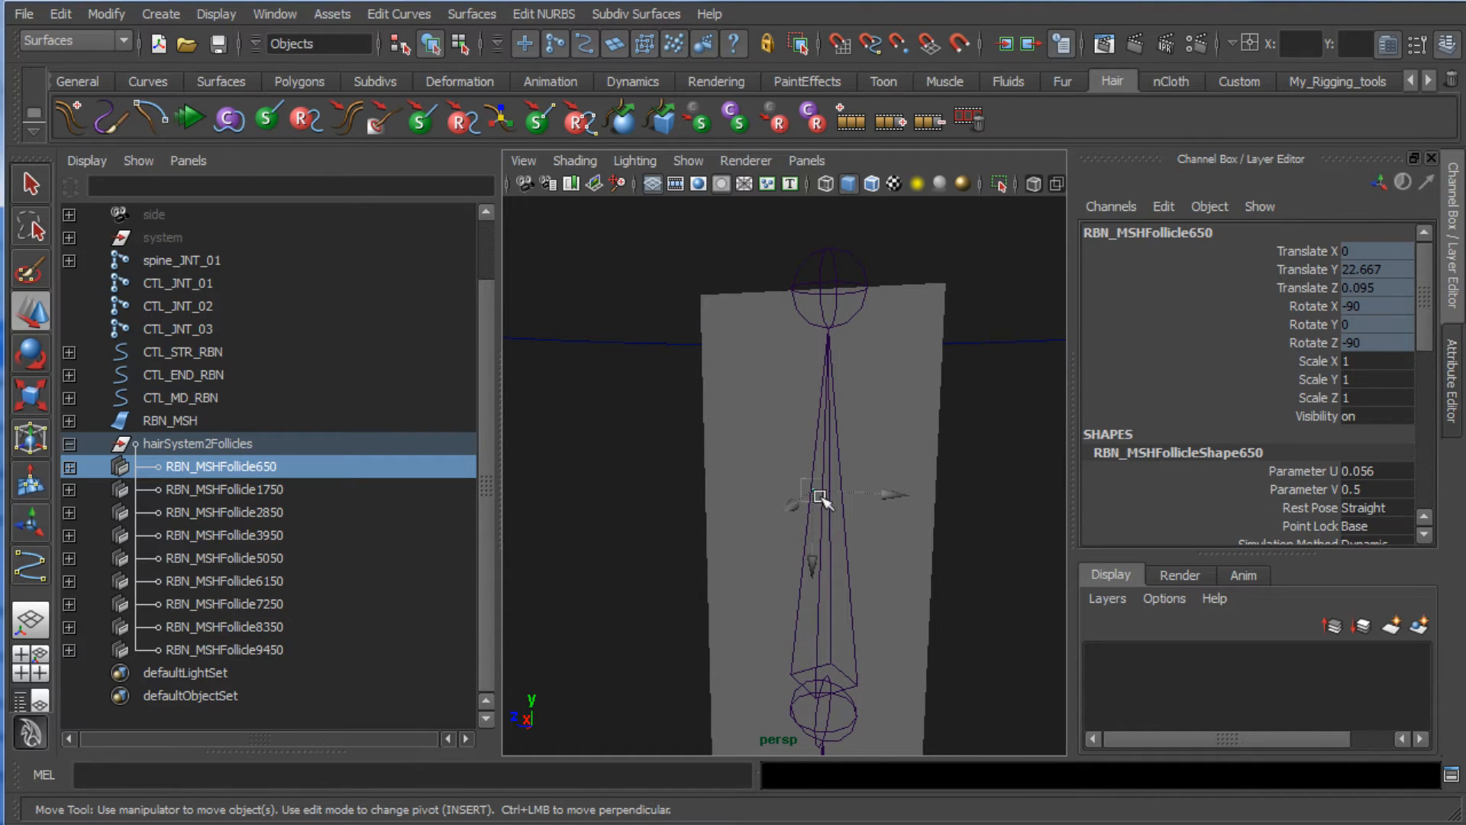
left_click(1347, 471)
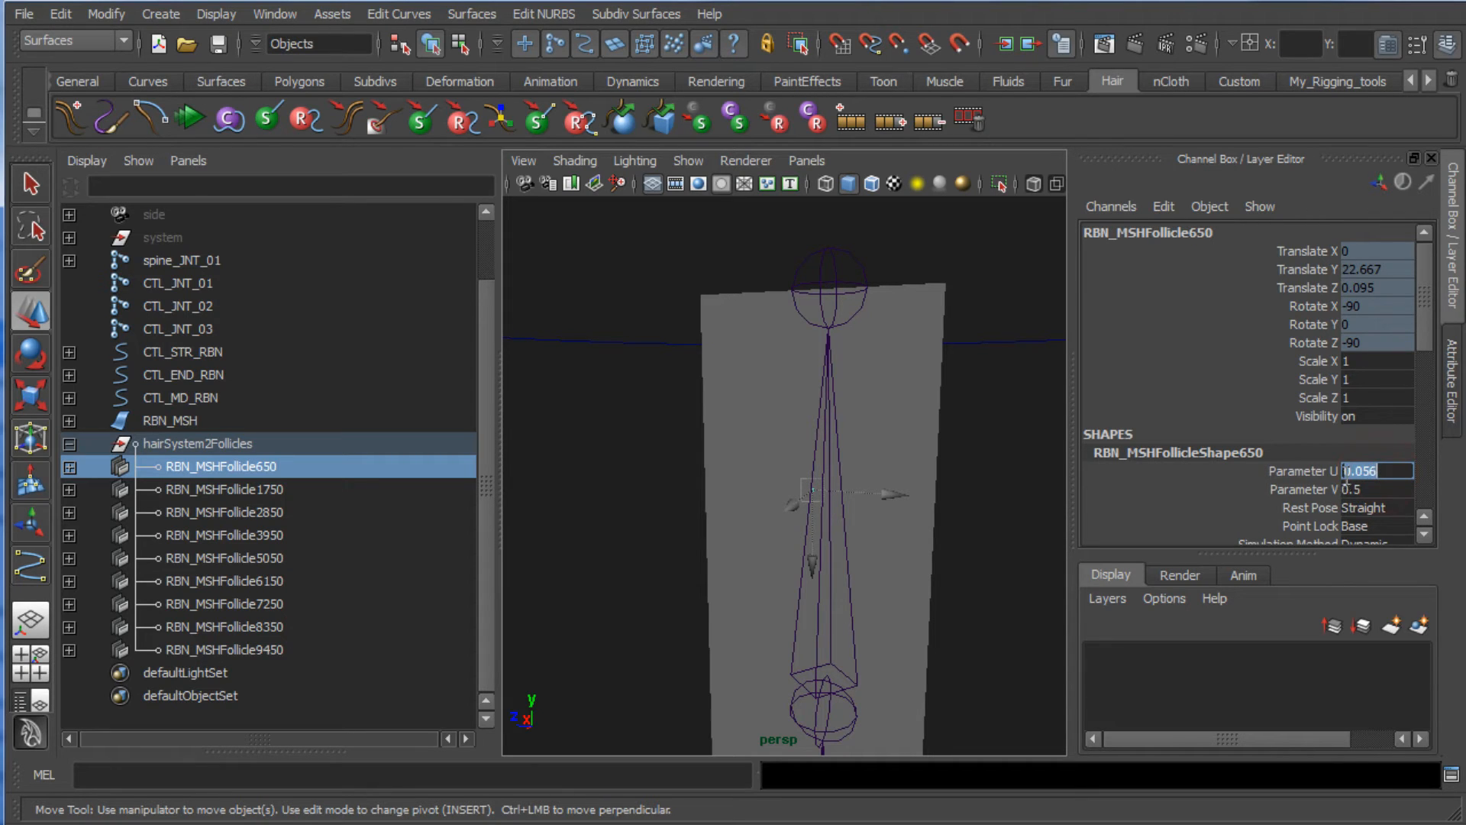
left_click(1387, 471)
key("Return")
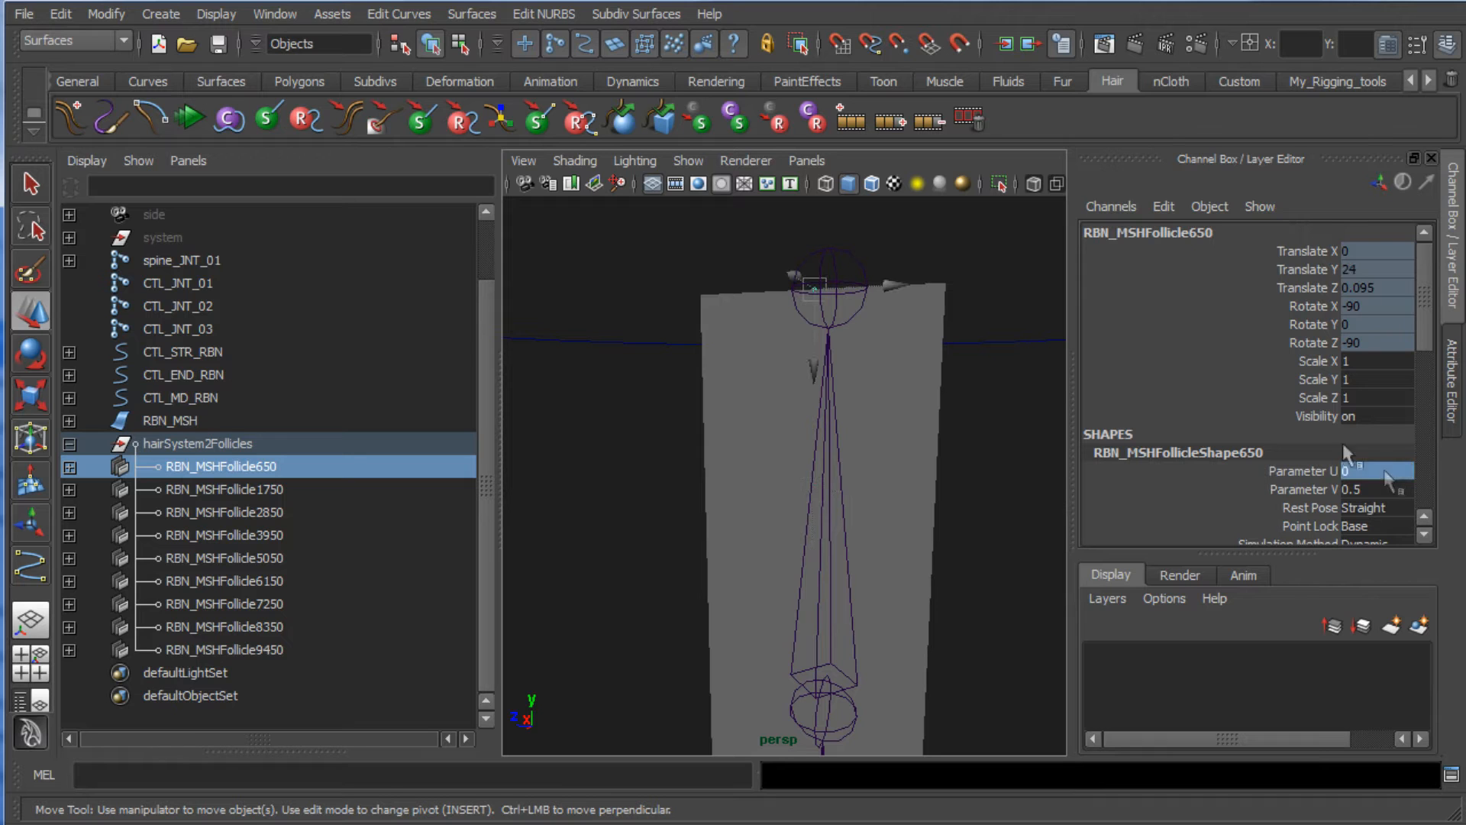
Step: Set Parameter U of RBN_MSHFollicle1750 to 0.125 to align it with the second spine joint from the top
scroll(805, 294, "down", 5)
scroll(865, 496, "up", 5)
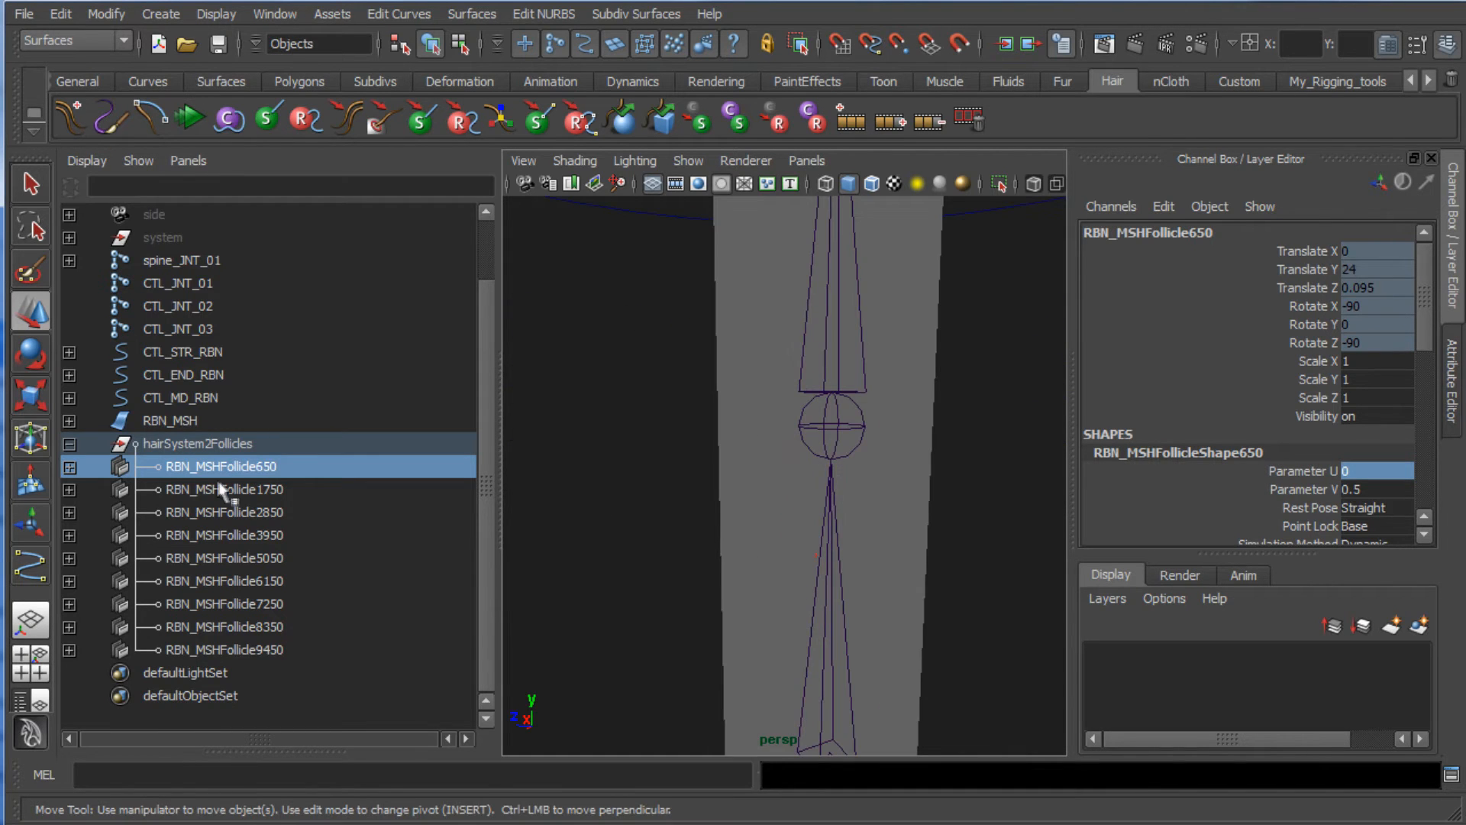
left_click(221, 489)
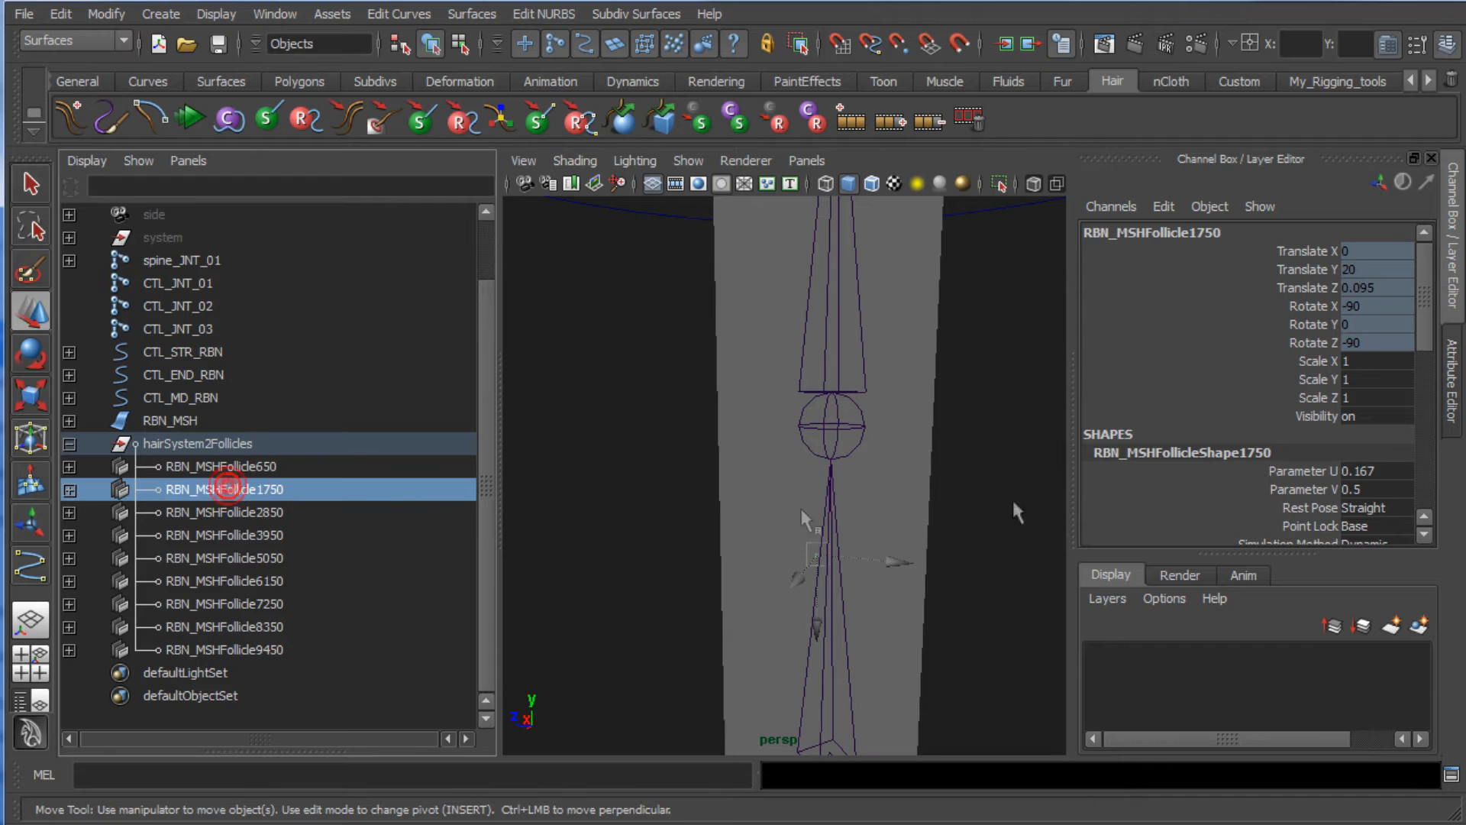
double_click(1410, 472)
left_click(1411, 473)
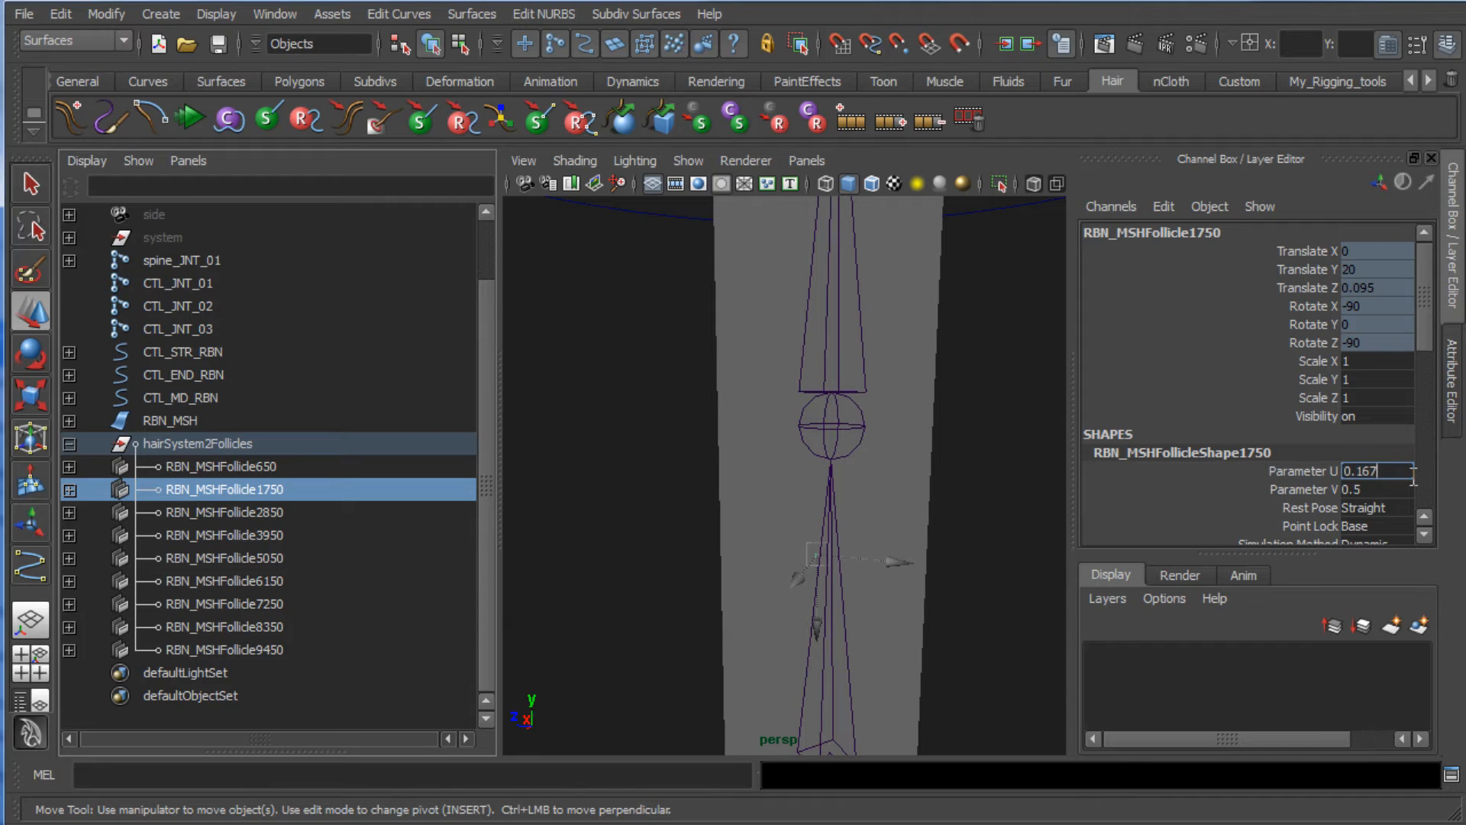
key("Return")
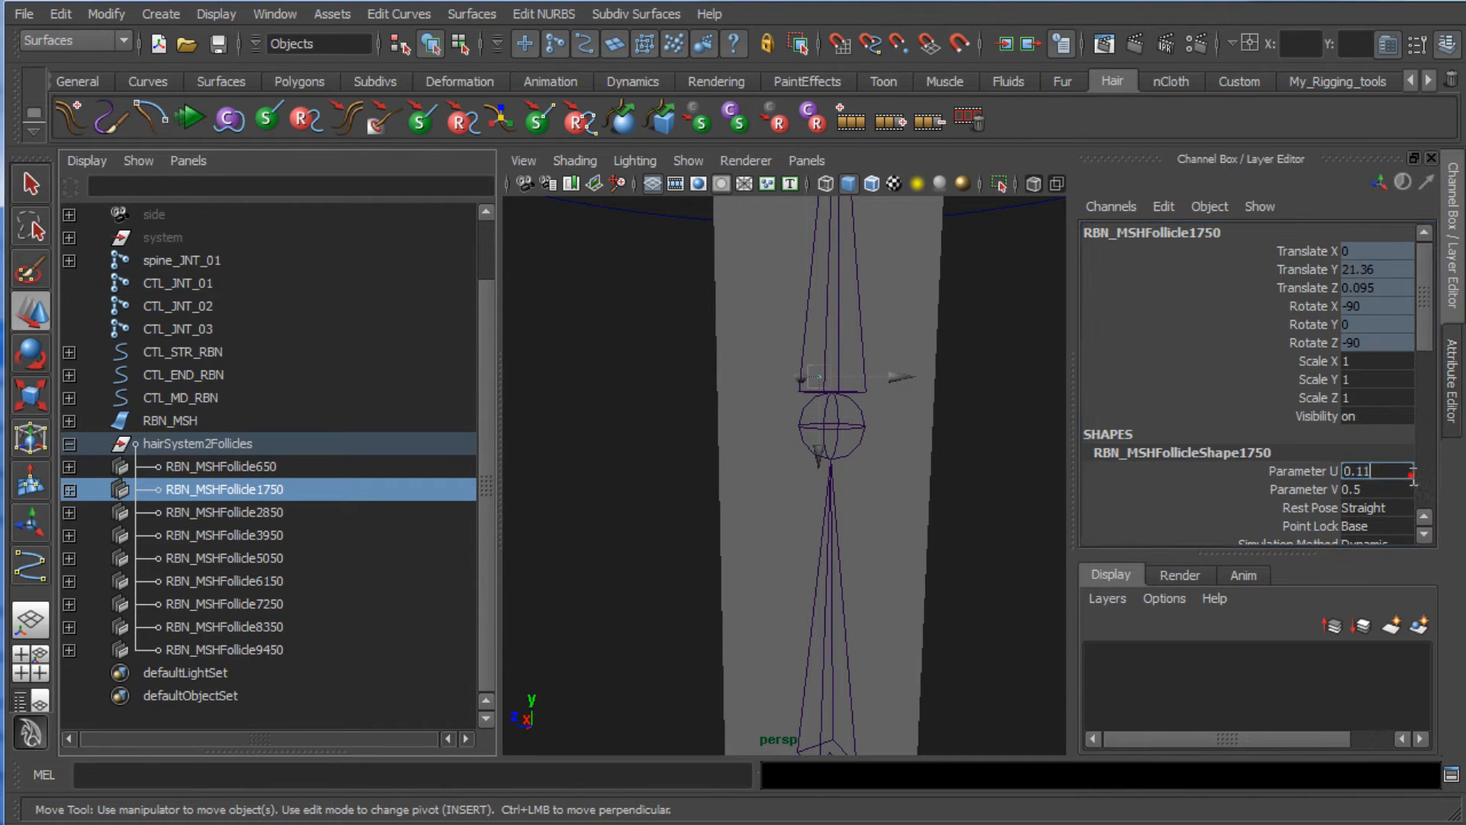
double_click(1411, 472)
type("0.12")
key("Return")
type("5")
key("Tab")
left_click_drag(1010, 447, 981, 444, "alt")
middle_click_drag(814, 436, 860, 435, "alt")
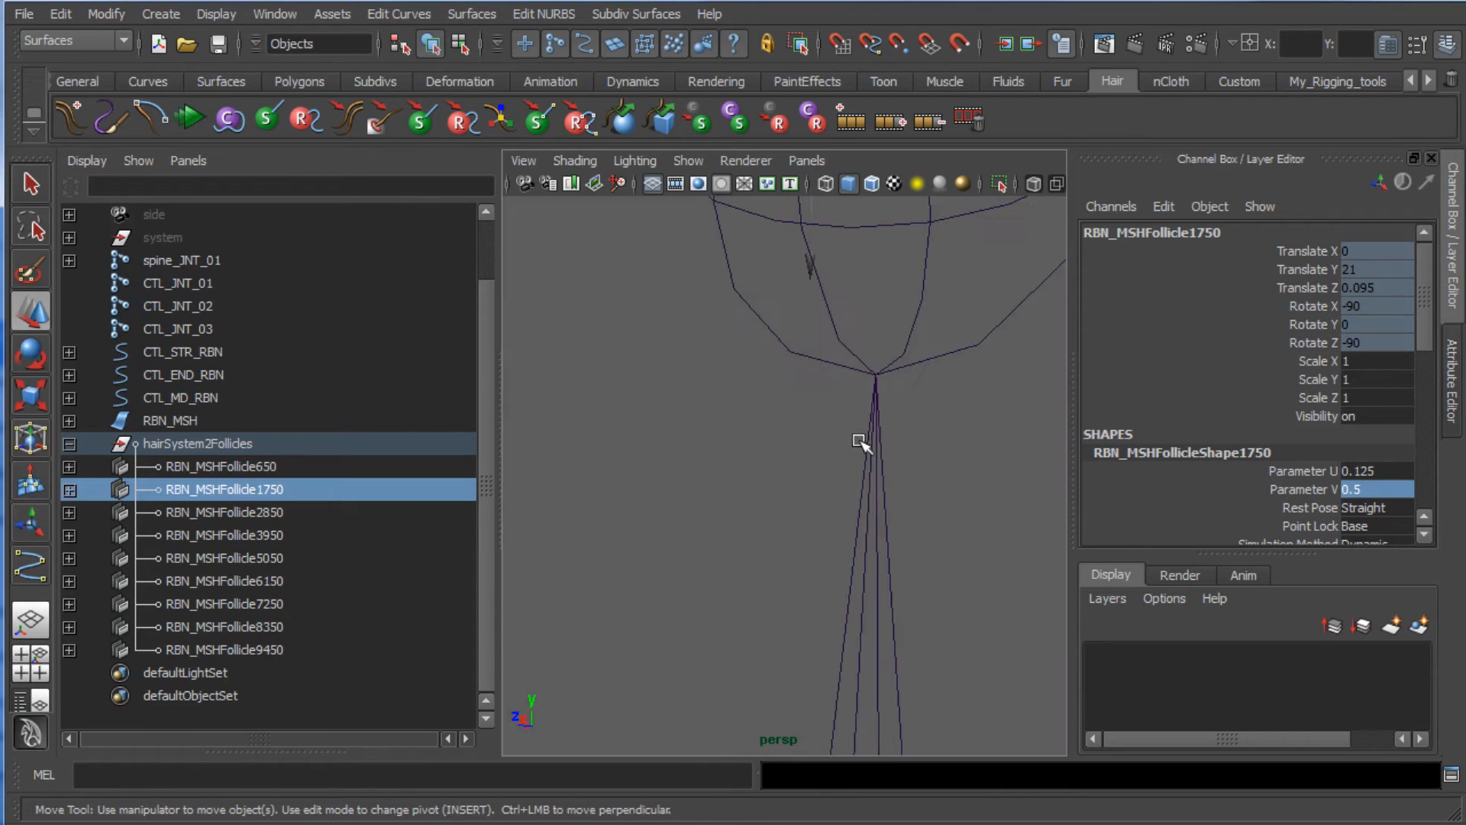
Step: Set Parameter U of RBN_MSHFollicle2850 to 0.251 to align it with the third spine joint from the top
left_click_drag(810, 435, 878, 449, "alt")
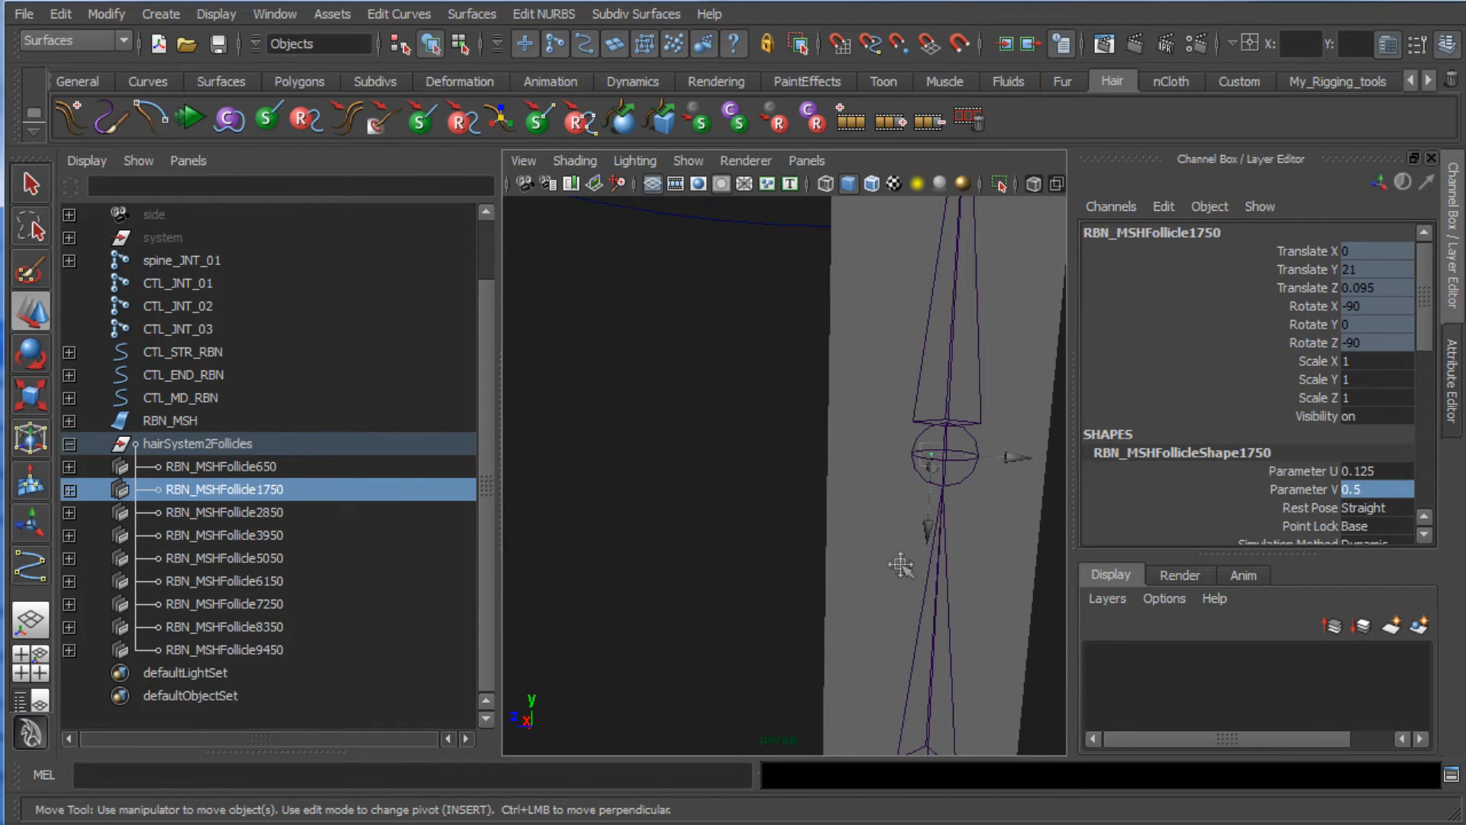
key("f")
scroll(839, 393, "up", 5)
scroll(862, 462, "down", 5)
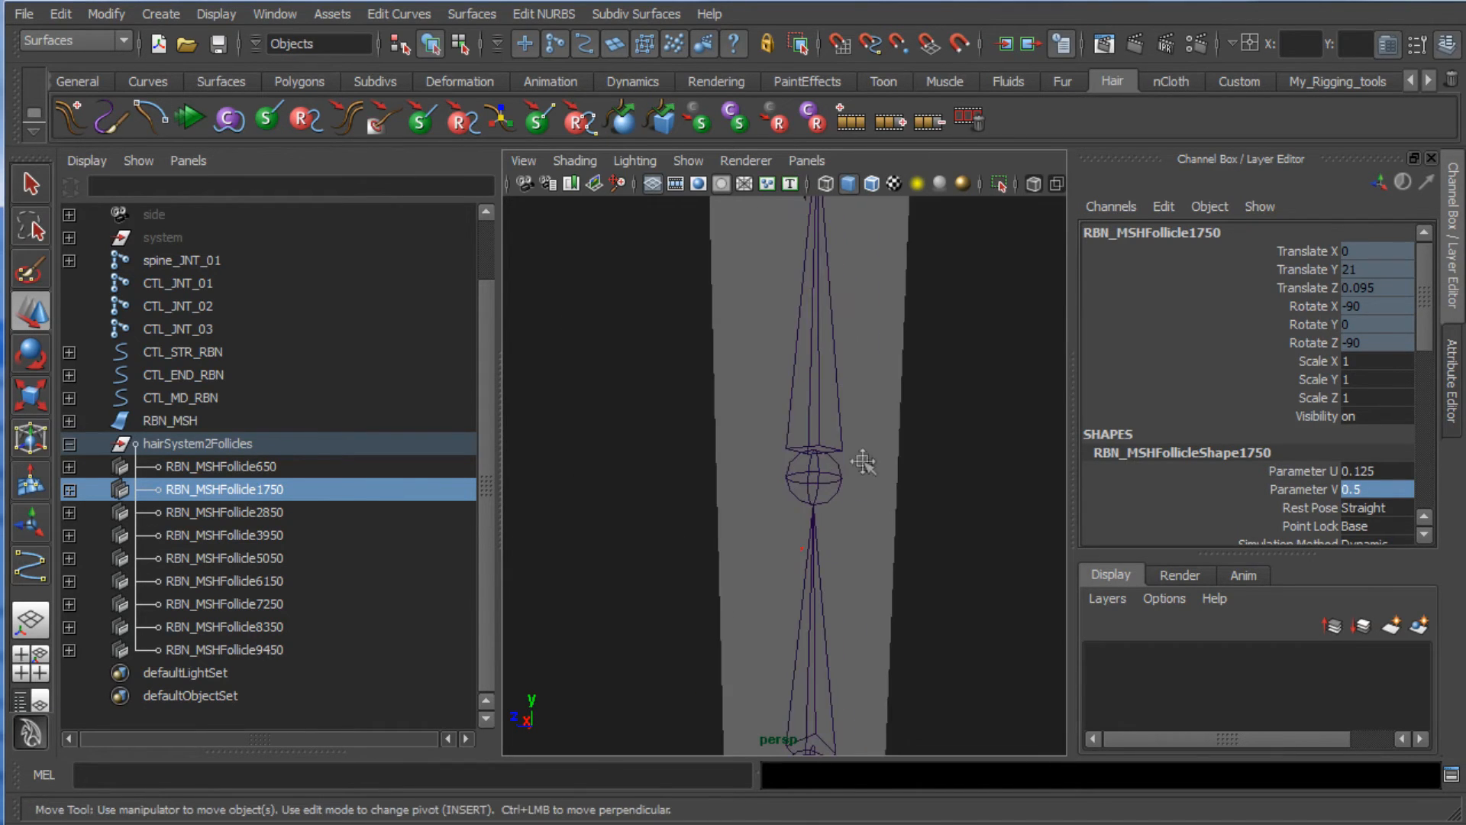
middle_click_drag(862, 461, 873, 413, "alt")
left_click(276, 514)
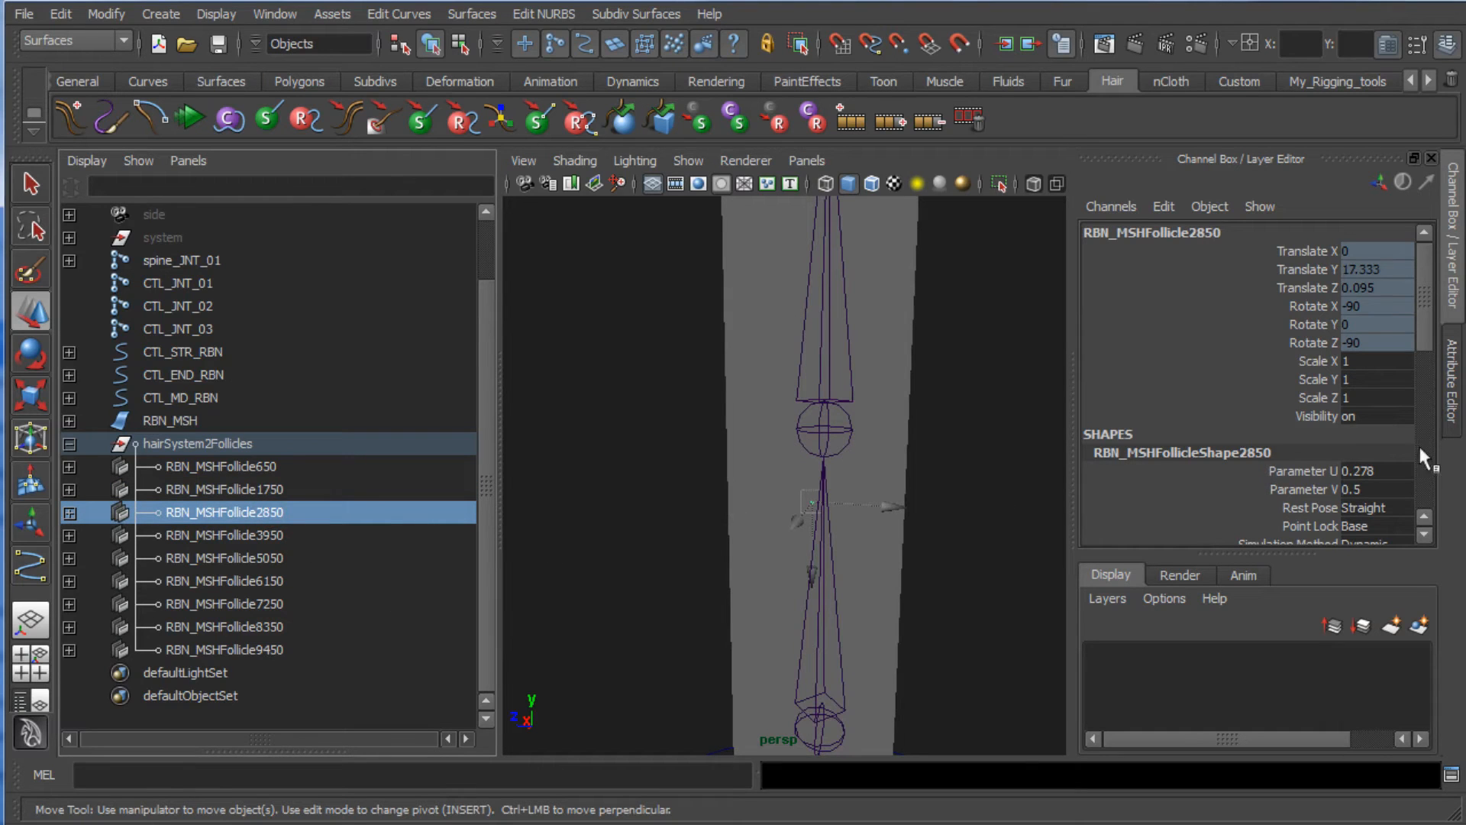
type("0.27")
key("Return")
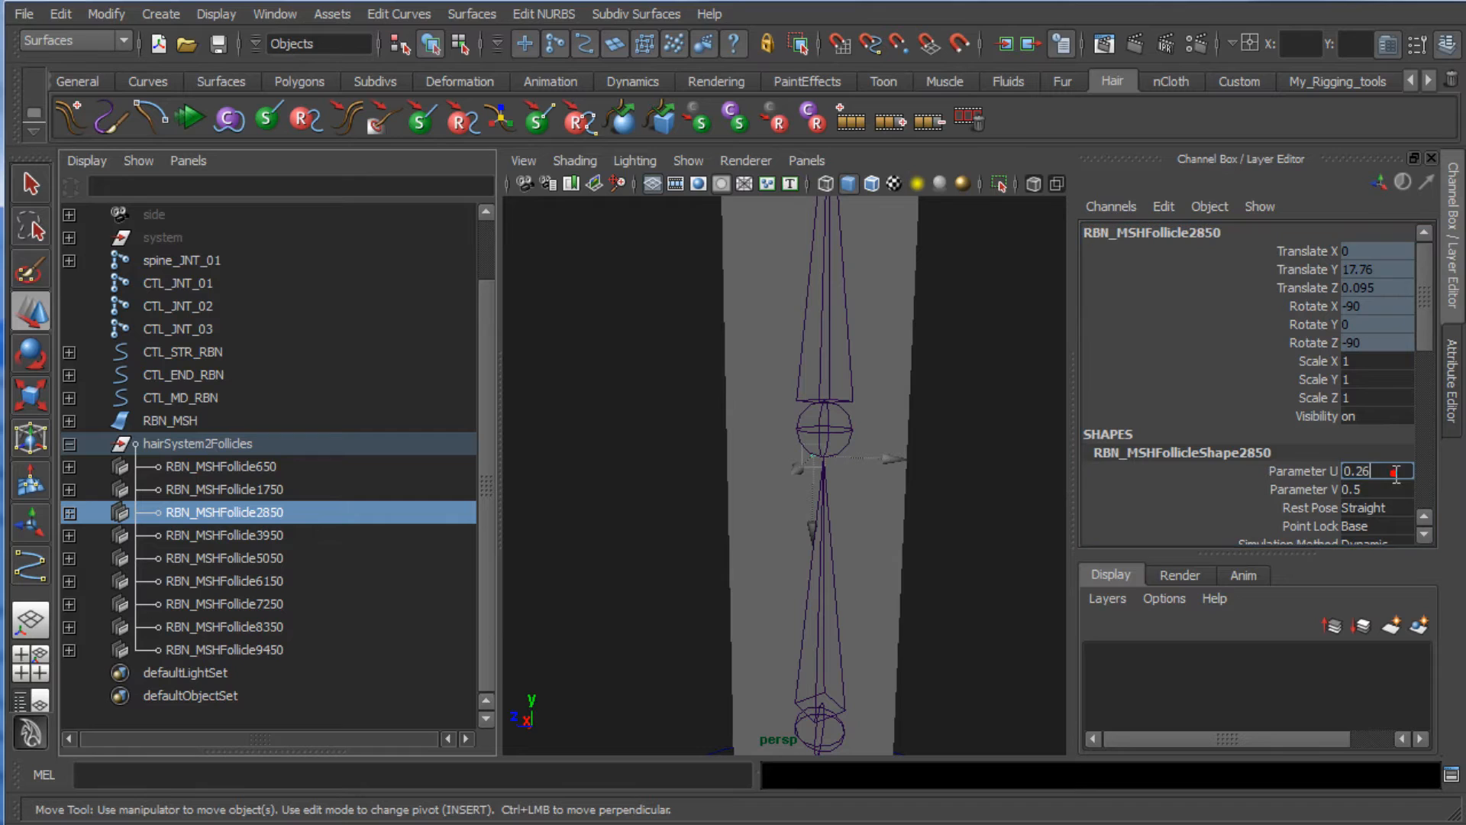
key("Return")
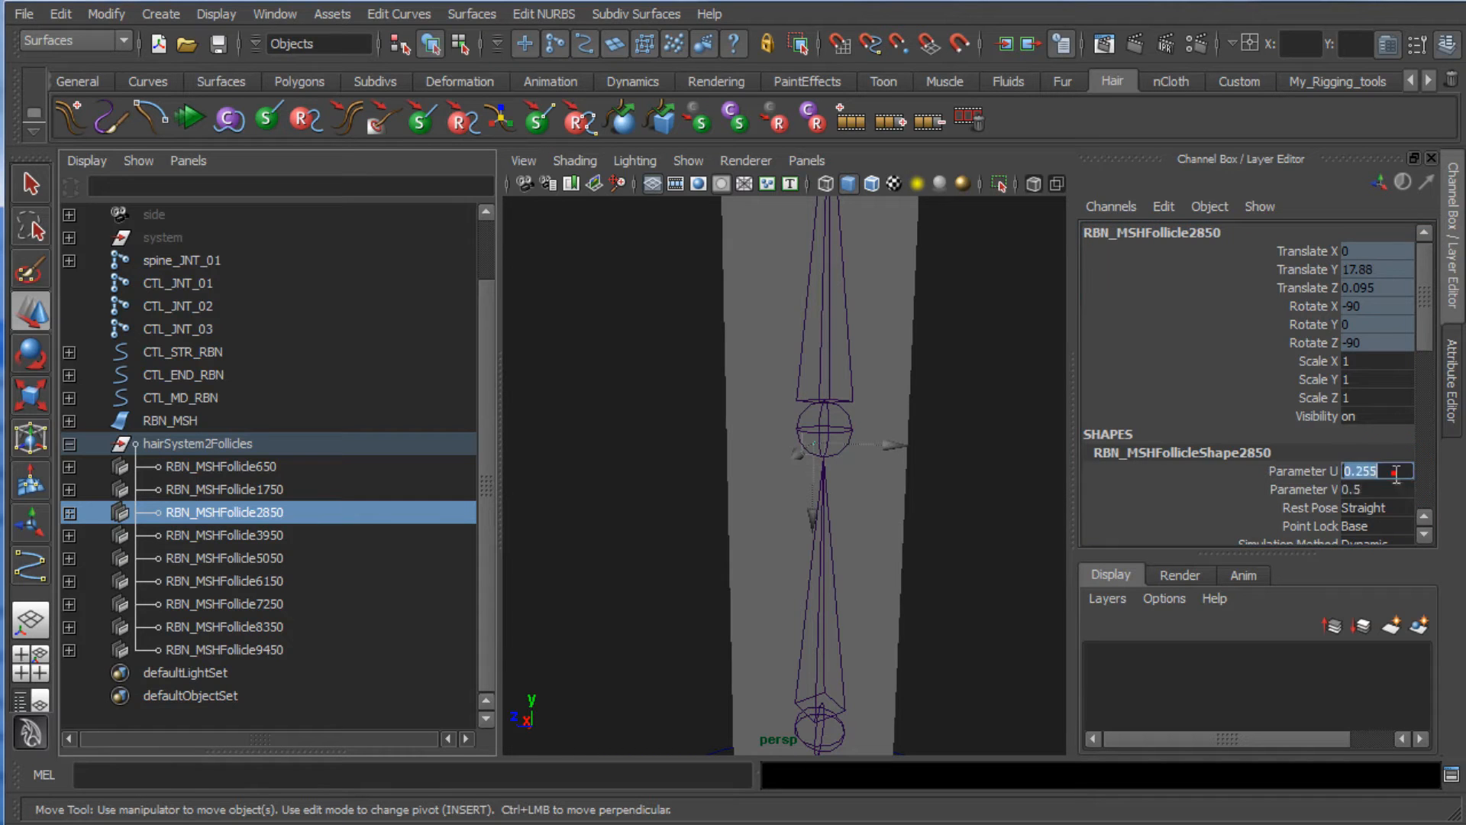
key("Return")
left_click(1394, 472)
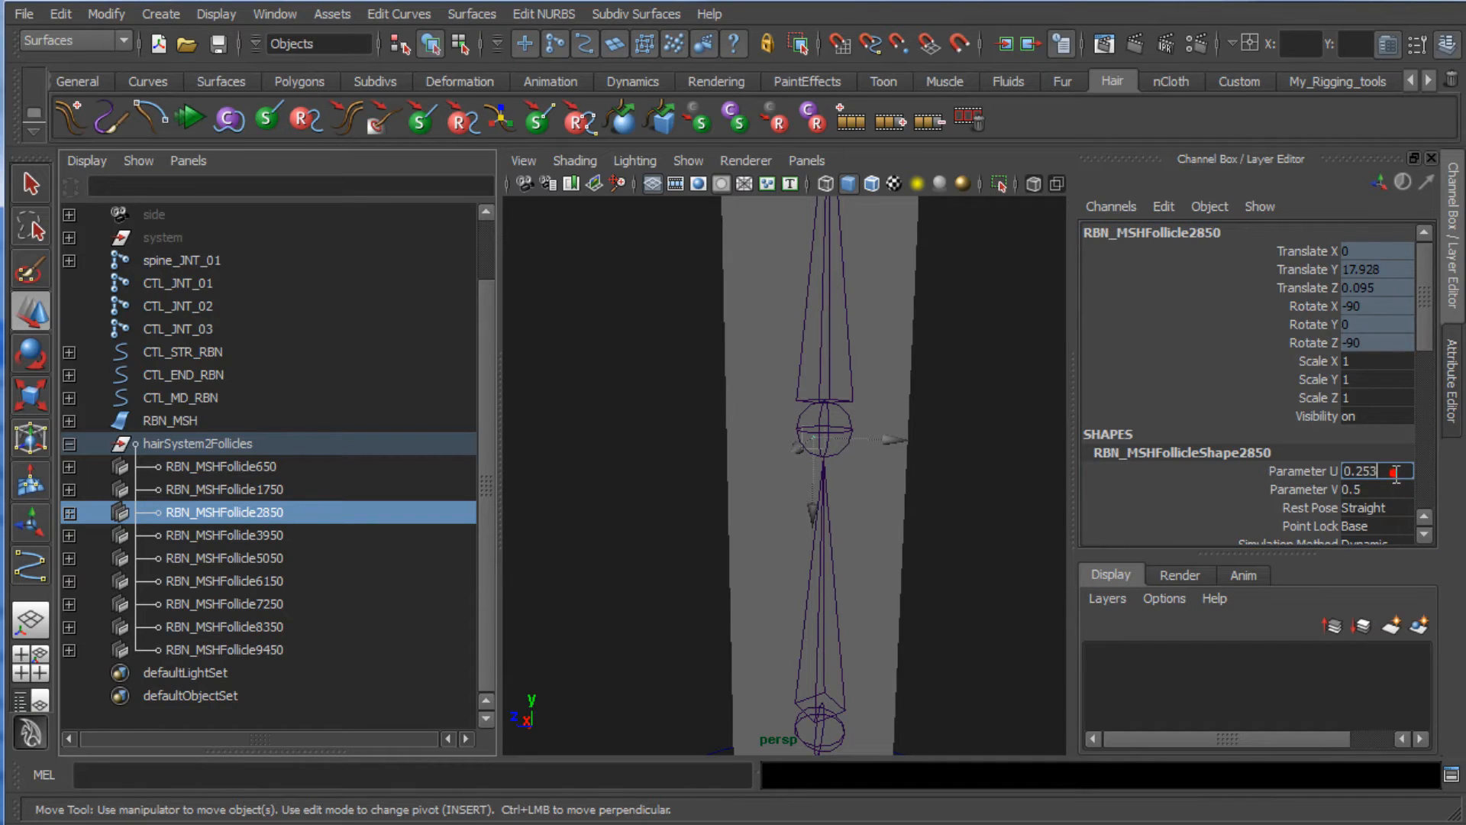
key("BackSpace")
type("1")
key("Tab")
Step: Set Parameter U of RBN_MSHFollicle3950 to 0.375 to align it with the fourth spine joint from the top
left_click_drag(985, 491, 858, 369, "alt")
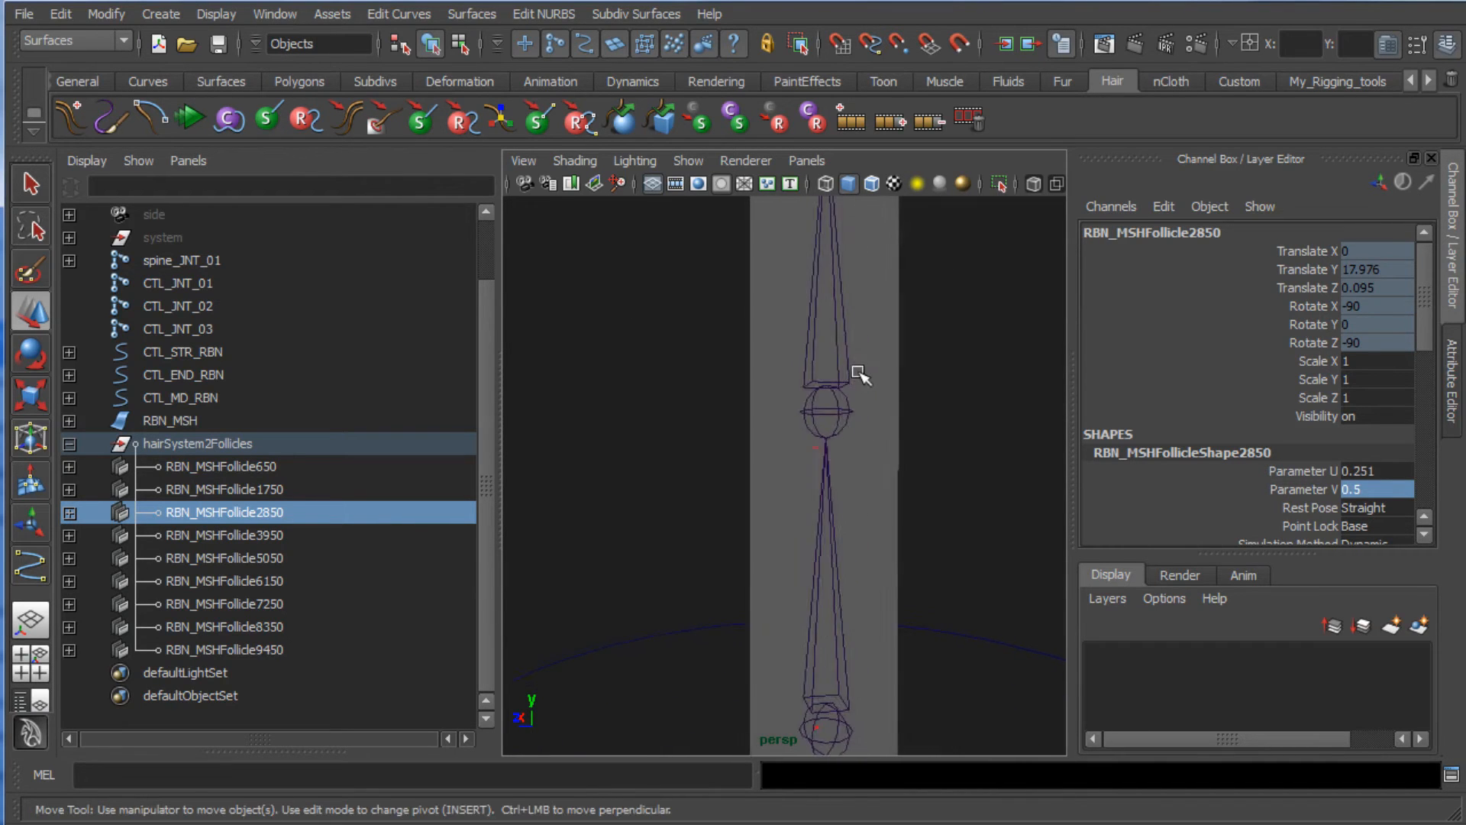
scroll(857, 369, "up", 3)
left_click(279, 534)
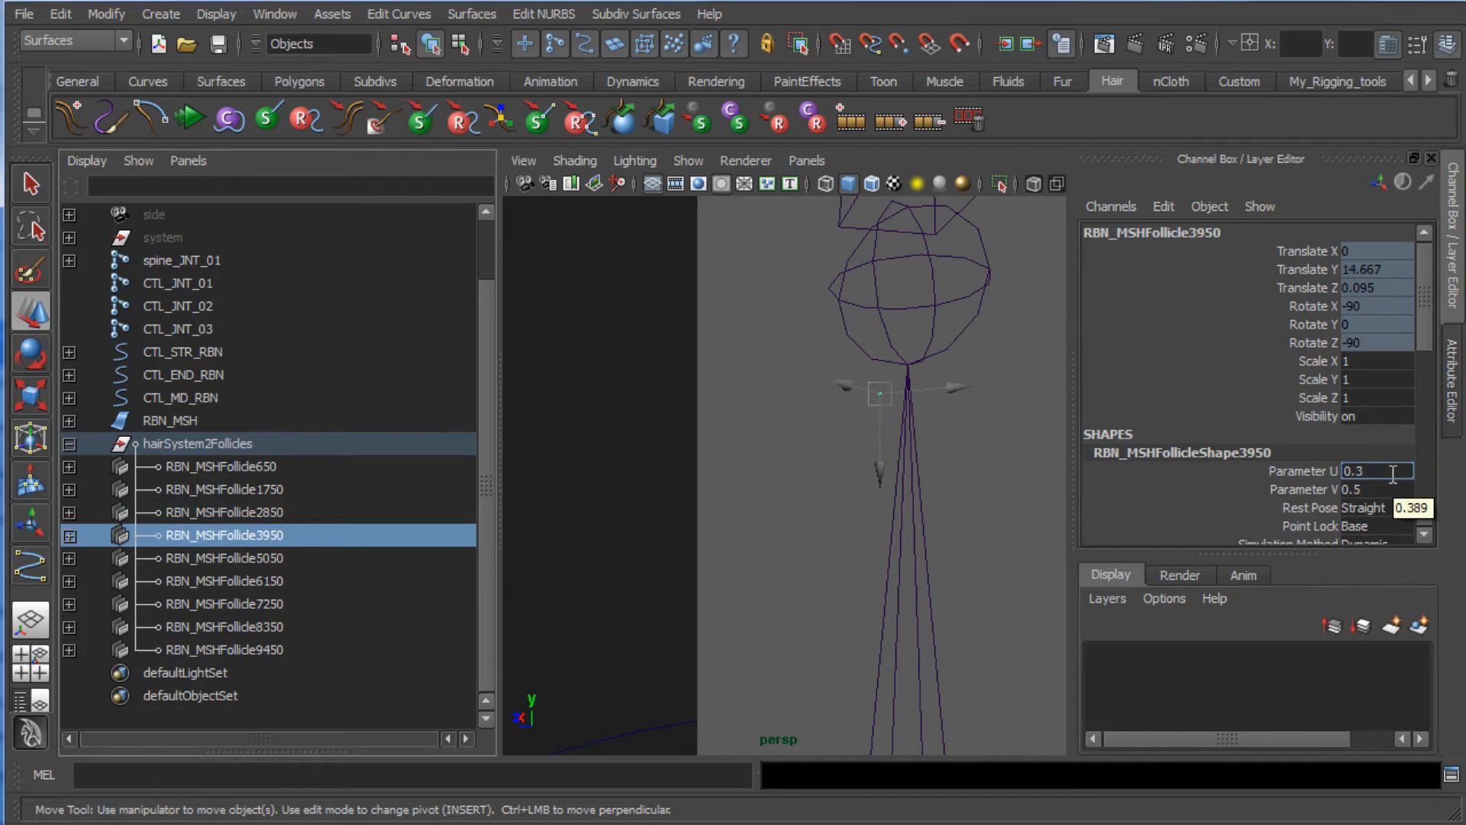
key("Tab")
scroll(782, 274, "down", 4)
middle_click_drag(820, 298, 805, 311, "alt")
scroll(810, 310, "up", 4)
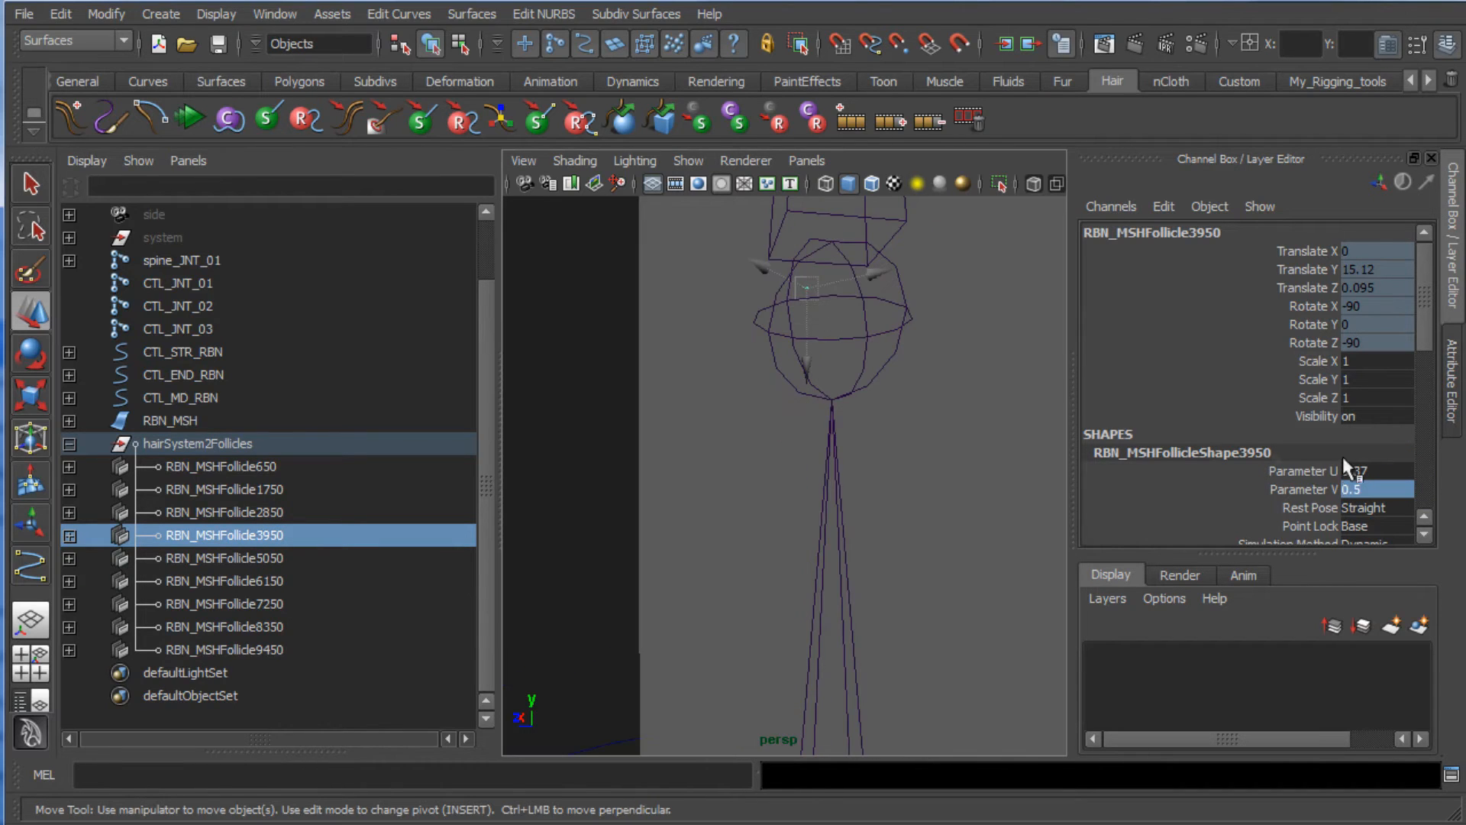
double_click(1390, 470)
type("6")
key("Tab")
double_click(1388, 471)
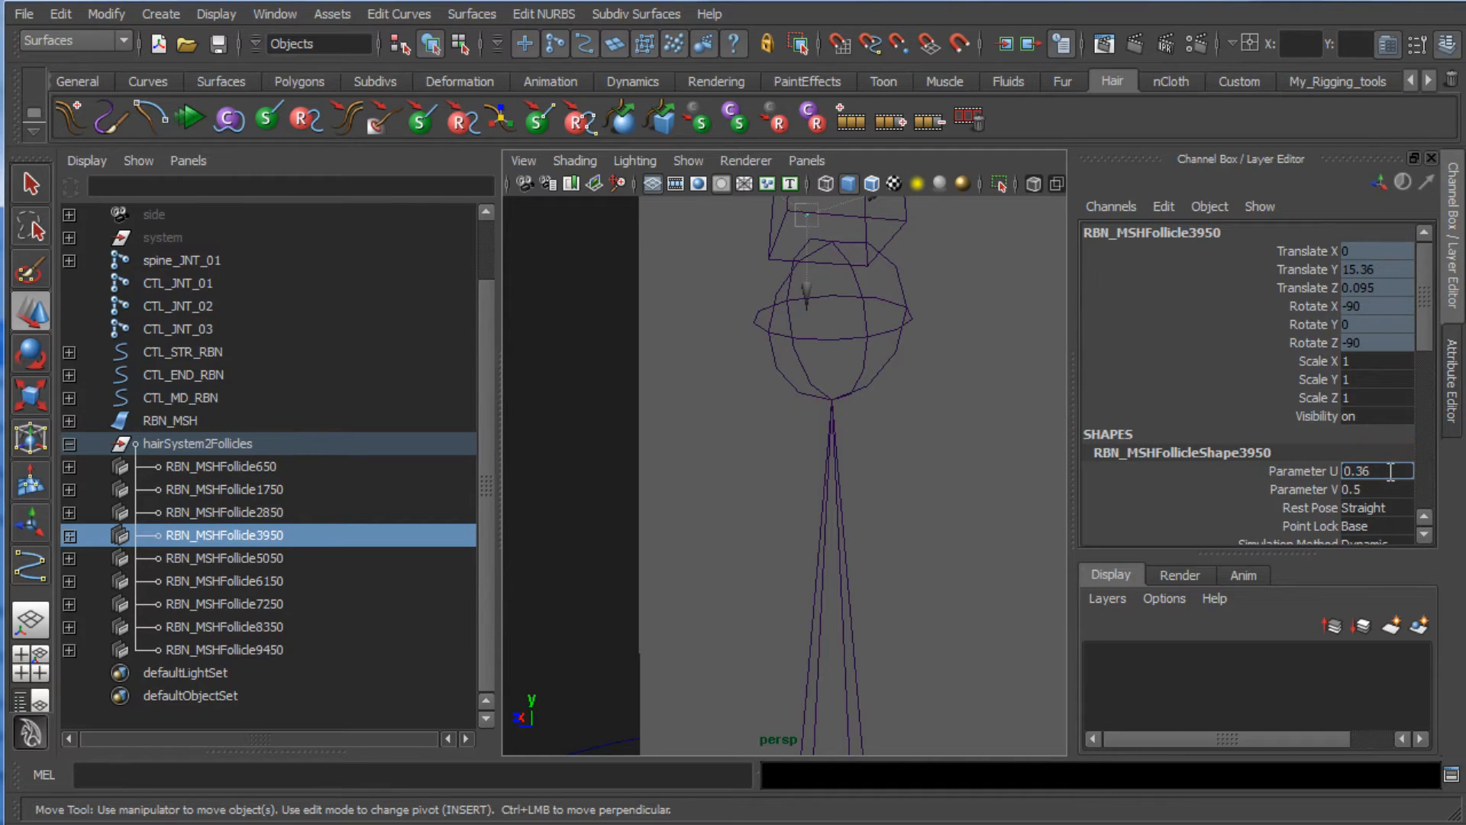
type("5")
key("Tab")
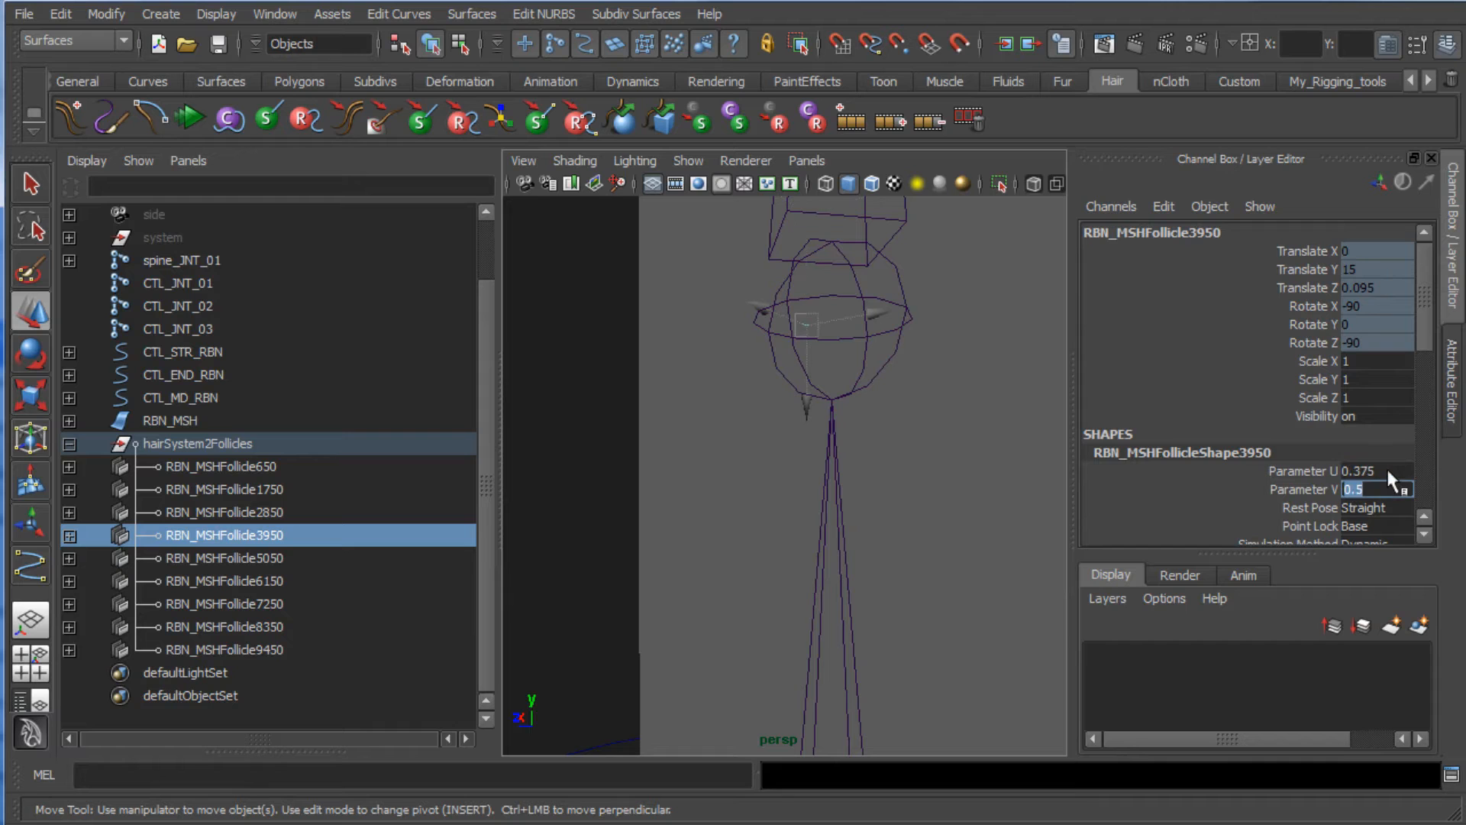
Step: Select RBN_MSHFollicle5050 and check its alignment with the middle spine joint
scroll(925, 418, "down", 6)
left_click_drag(926, 419, 1001, 430, "alt")
middle_click_drag(962, 439, 932, 423, "alt")
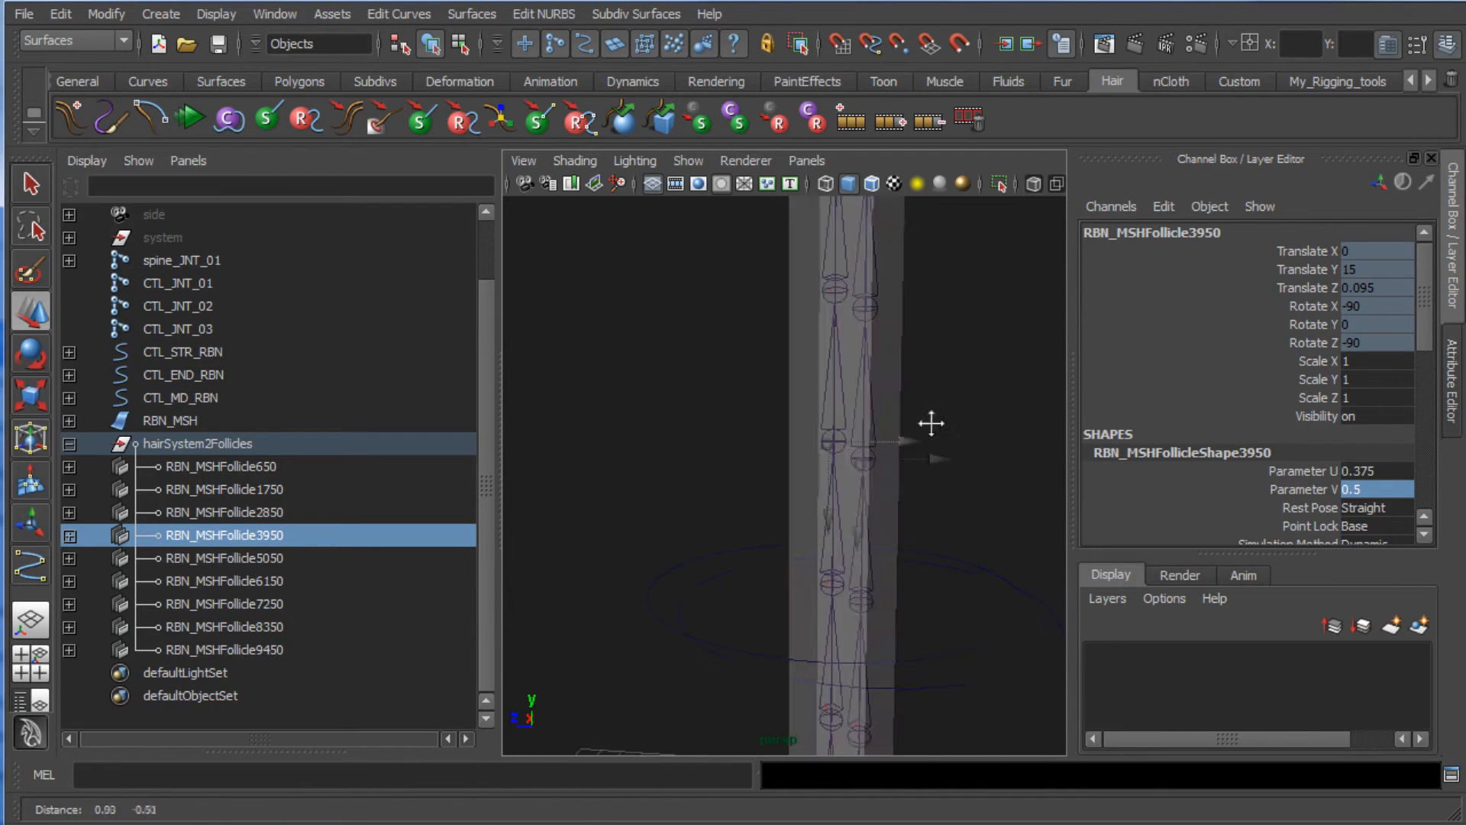
left_click_drag(930, 455, 682, 403, "alt")
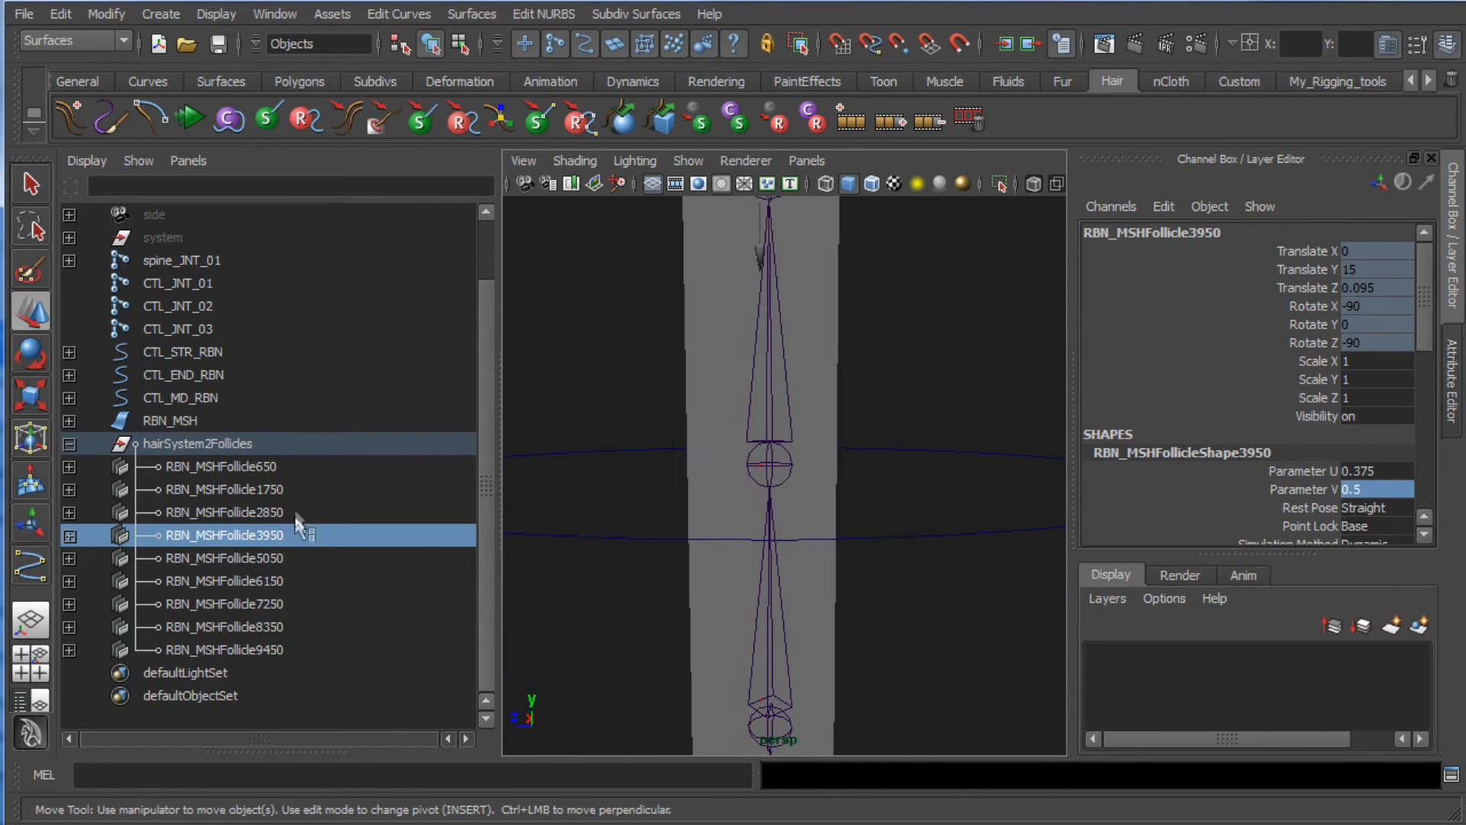
left_click(290, 558)
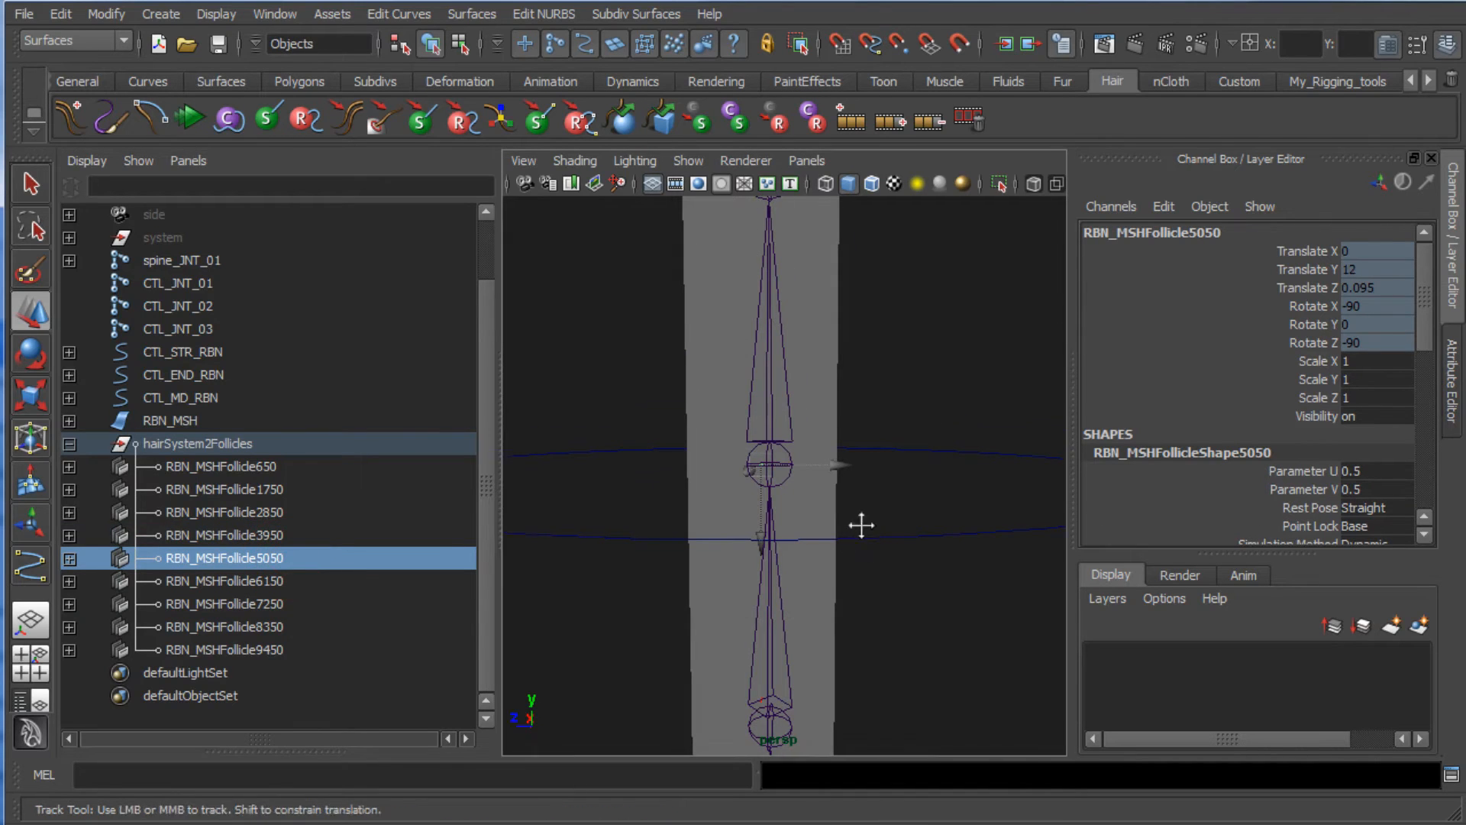
Step: Set Parameter U of RBN_MSHFollicle6150 to 0.625 to align it with the spine joint just below the middle one
middle_click_drag(861, 525, 916, 538, "alt")
left_click(272, 581)
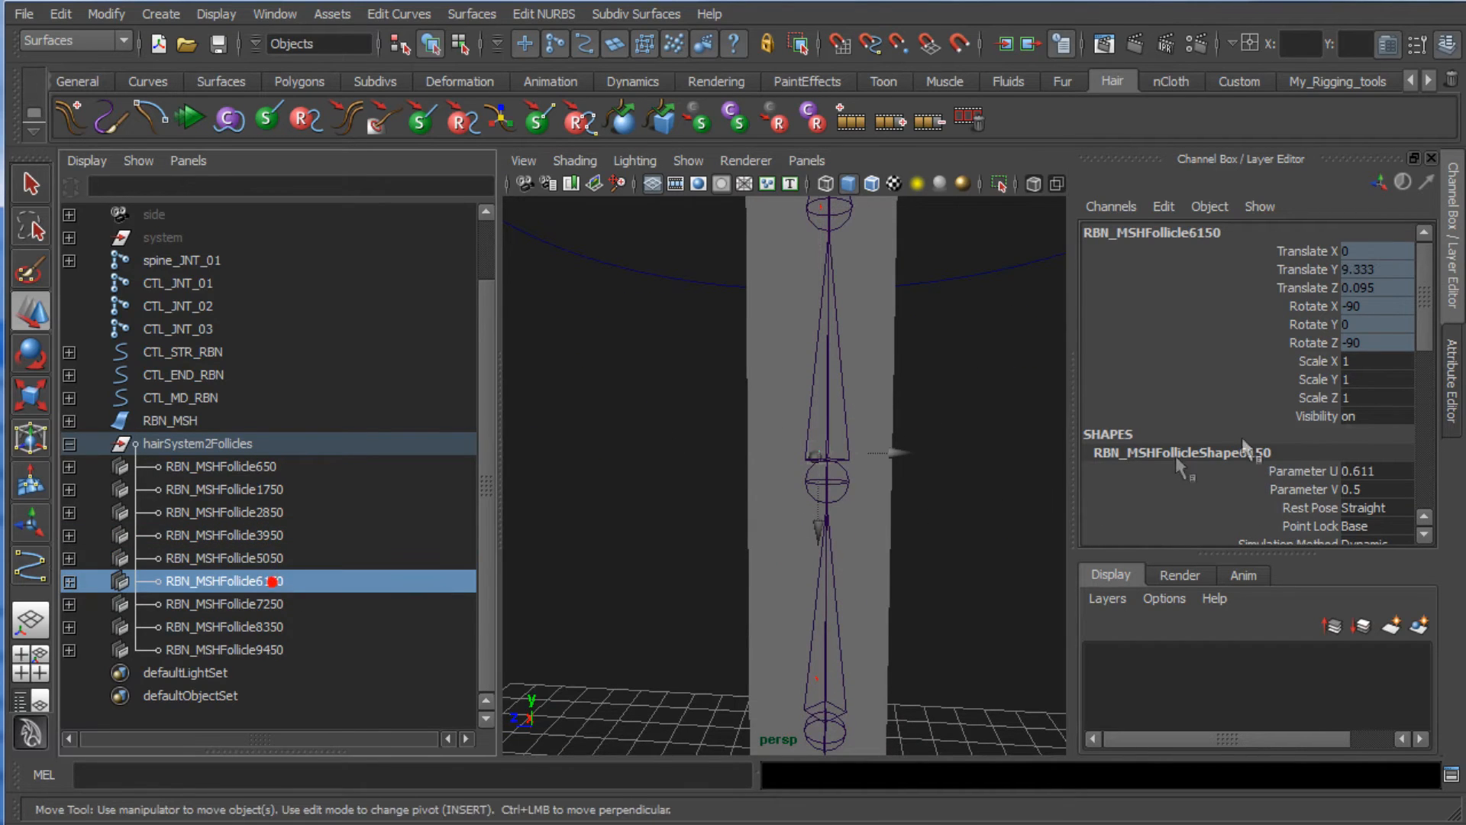
left_click(1396, 471)
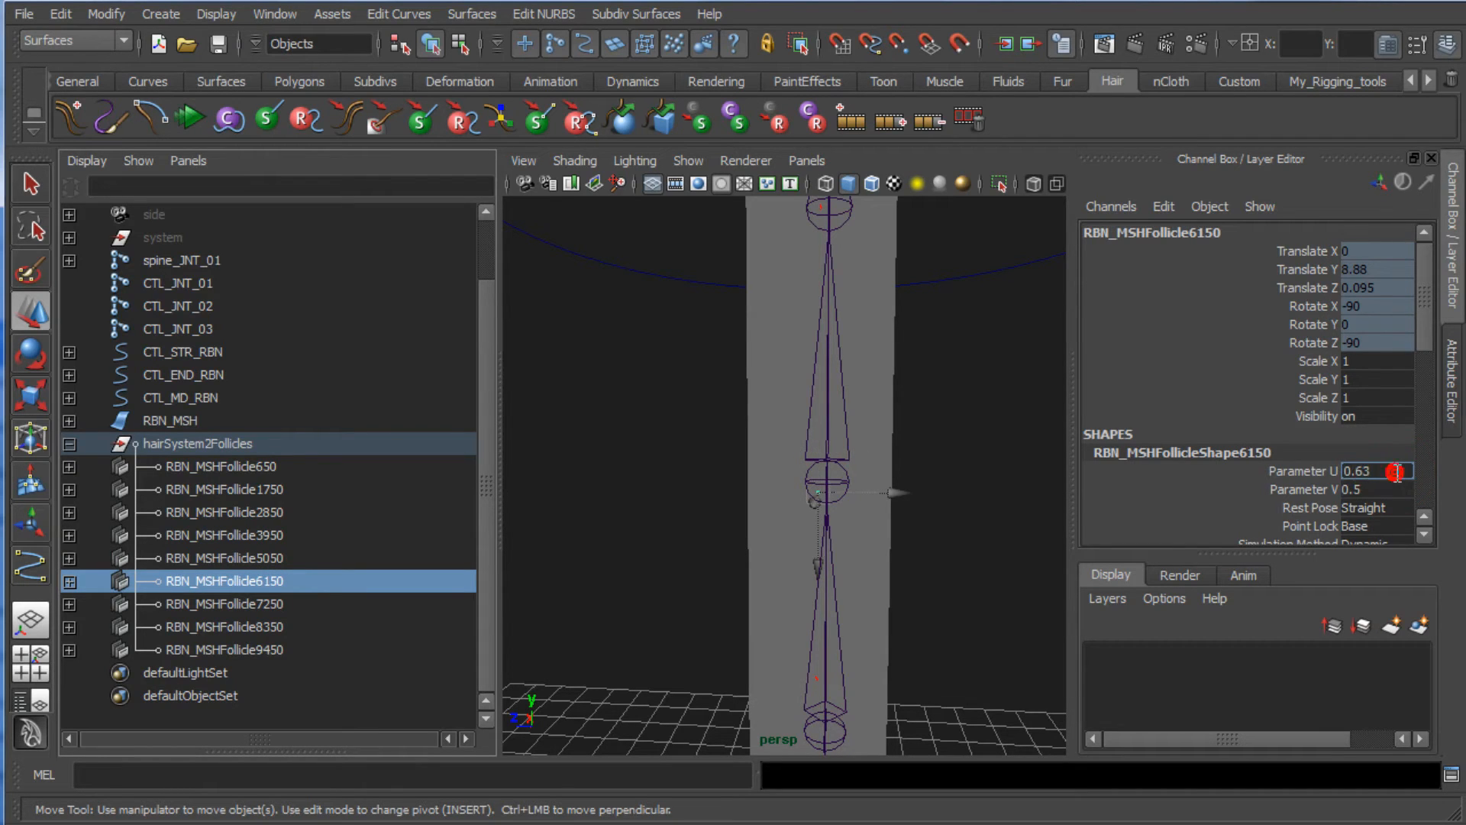
type("1")
key("Tab")
left_click(1379, 471)
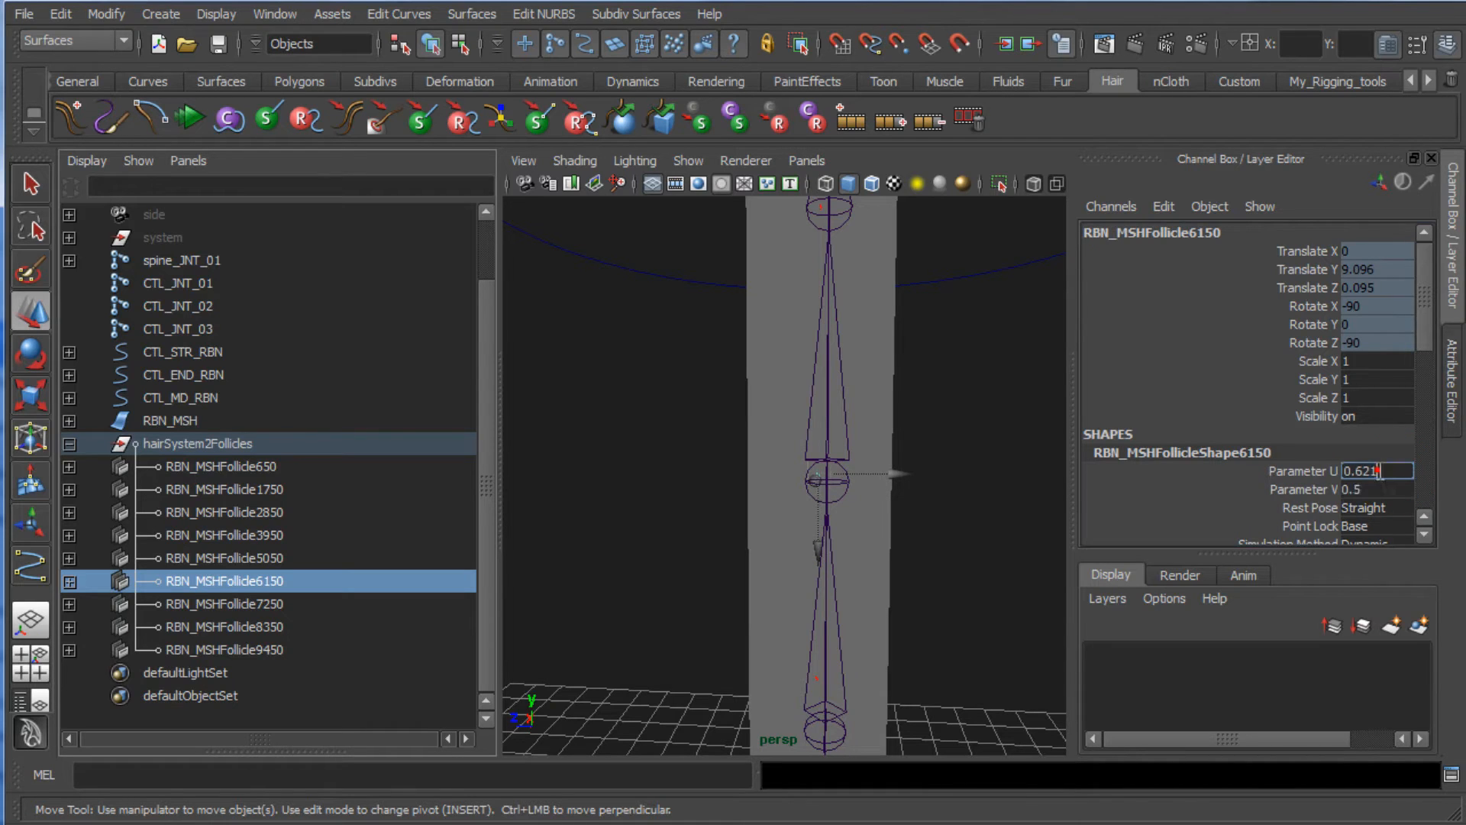
key("BackSpace")
type("5")
key("Return")
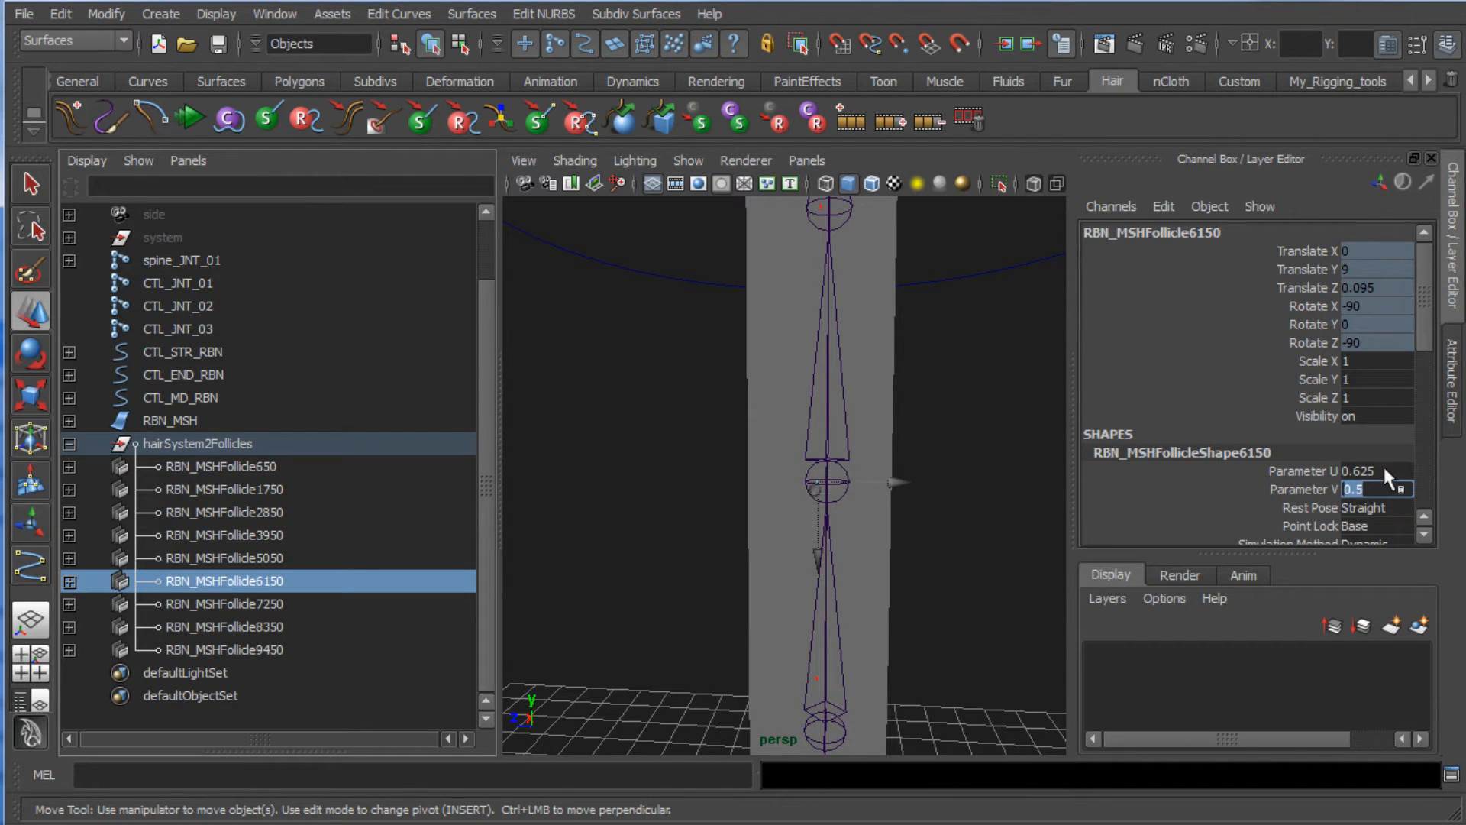
Step: Set Parameter U of RBN_MSHFollicle7250 to 0.75 to align it with the third spine joint from the bottom
left_click_drag(895, 445, 879, 389, "alt")
left_click(291, 603)
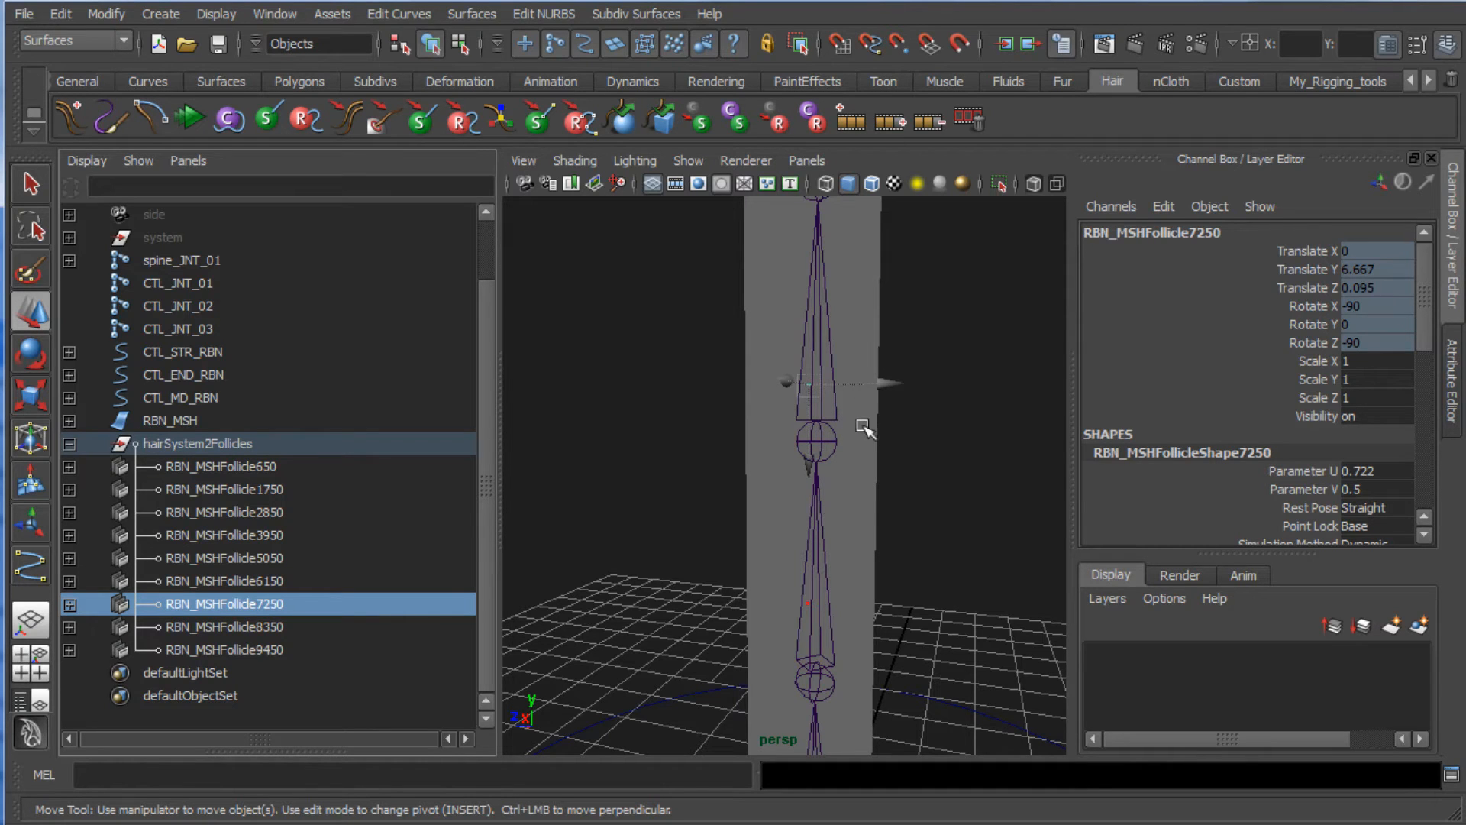
left_click(1396, 471)
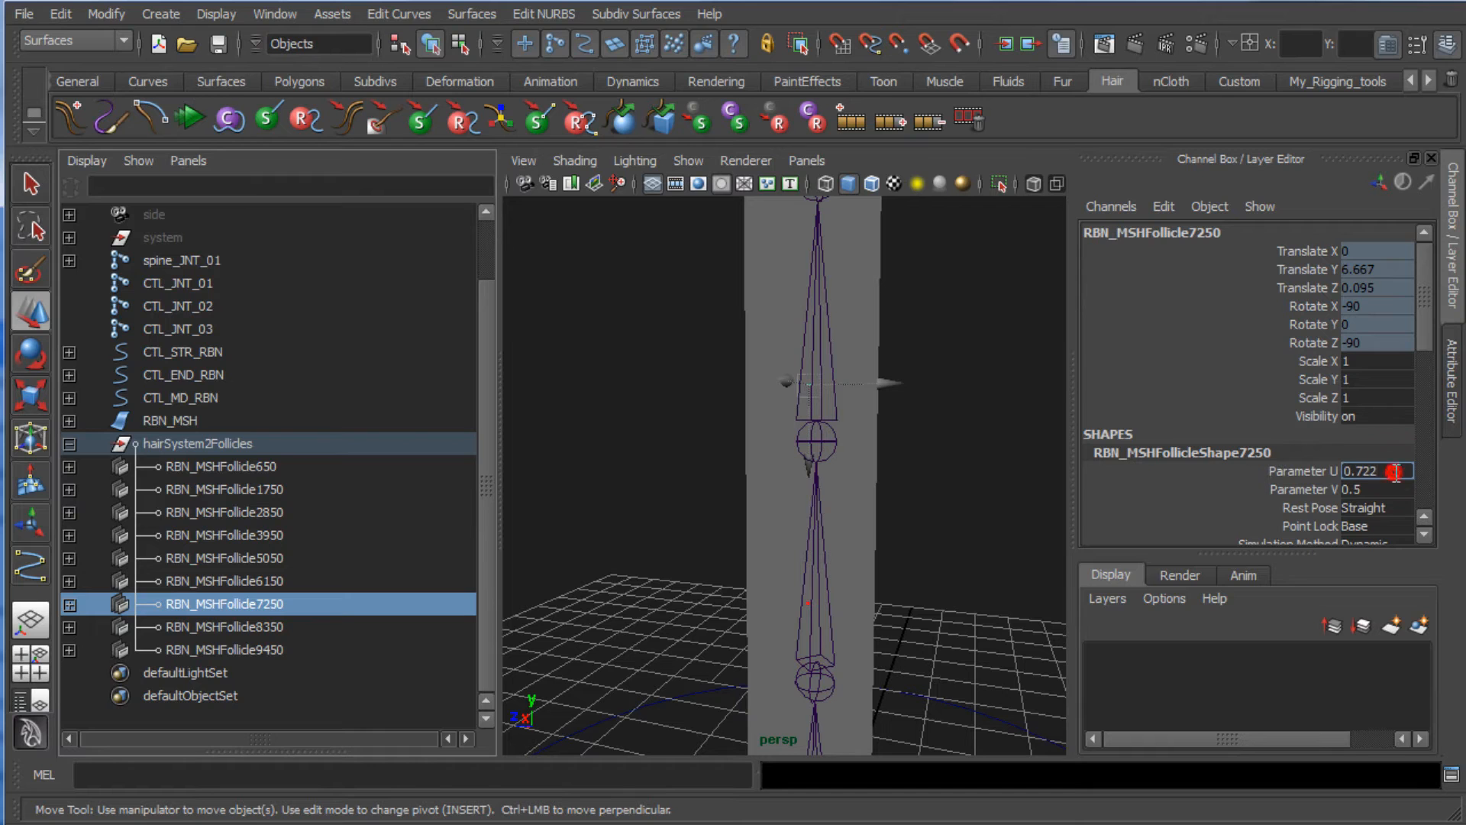
type("0.75")
key("Return")
key("Tab")
Step: Set Parameter U of RBN_MSHFollicle8350 to 0.875 to align it with the second spine joint from the bottom
left_click_drag(844, 480, 862, 416, "alt")
left_click(267, 626)
left_click(1372, 471)
key("BackSpace")
key("BackSpace")
type("5")
key("Return")
left_click(1390, 471)
key("BackSpace")
type("8")
key("Tab")
left_click(1388, 471)
type("75")
key("Tab")
Step: Set Parameter U of RBN_MSHFollicle9450 to 1 to place it at the ribbon's bottom end
scroll(787, 517, "up", 5)
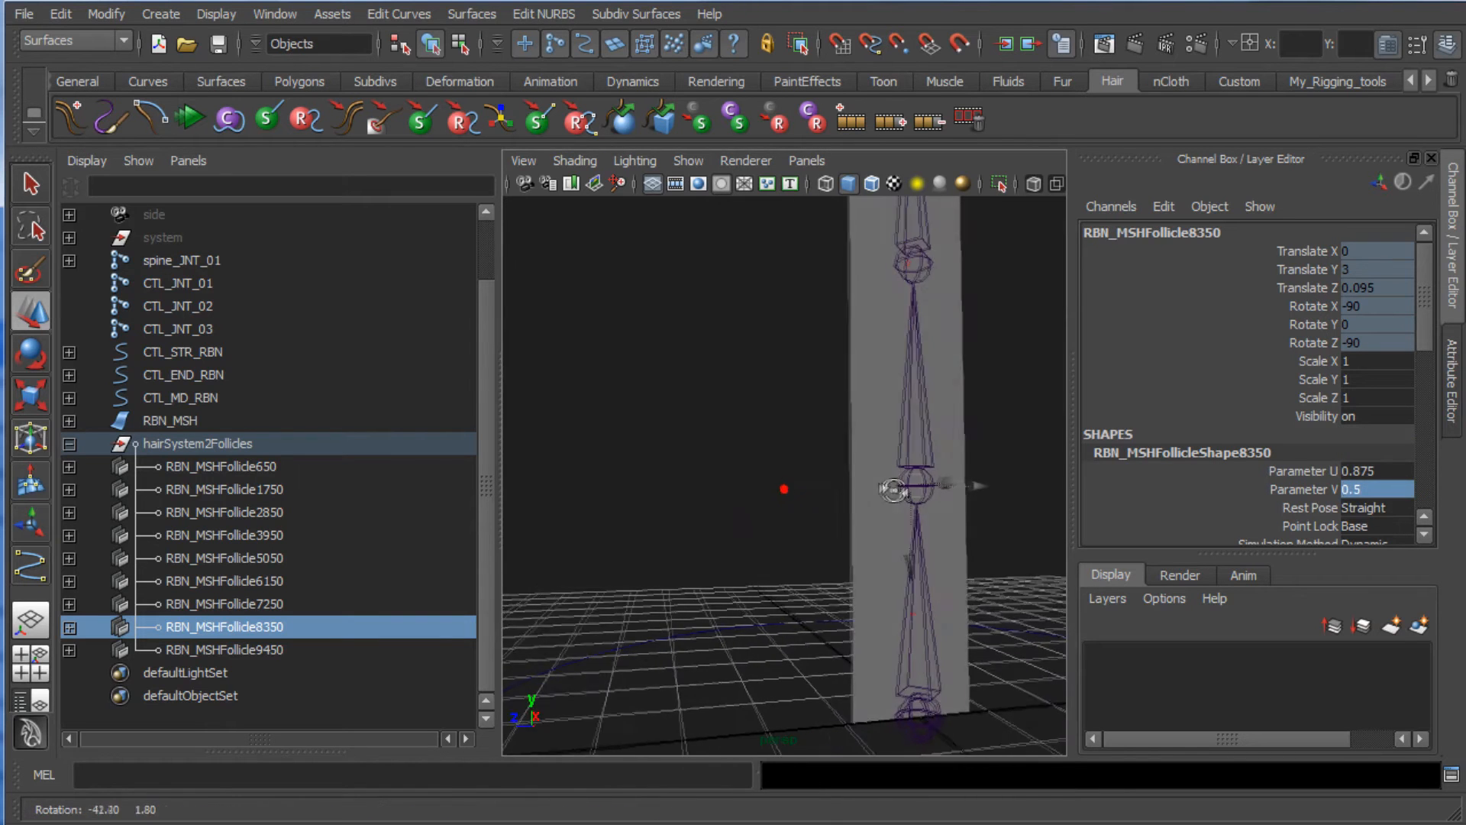
middle_click_drag(786, 517, 742, 475, "alt")
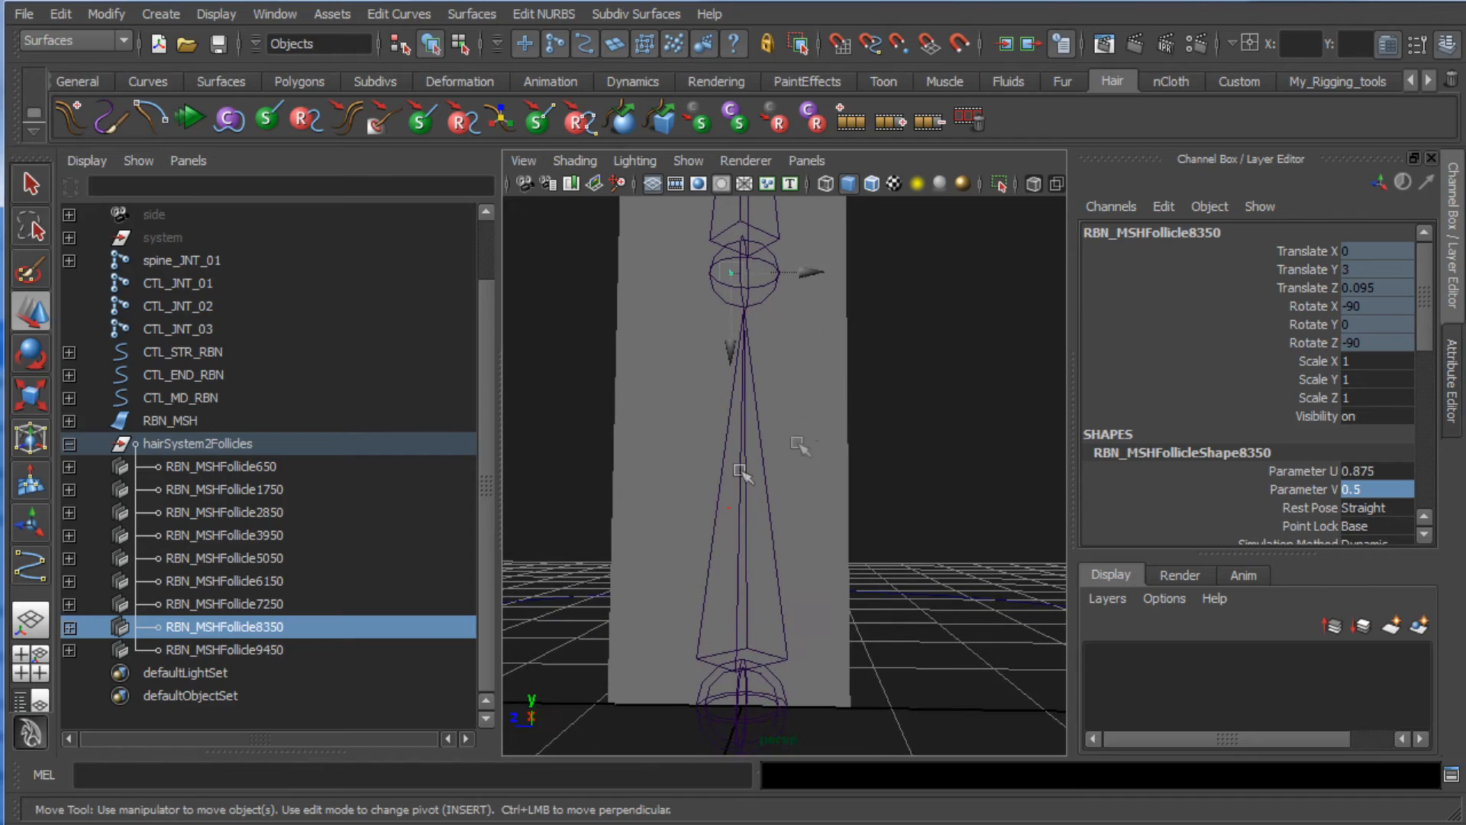
left_click(296, 646)
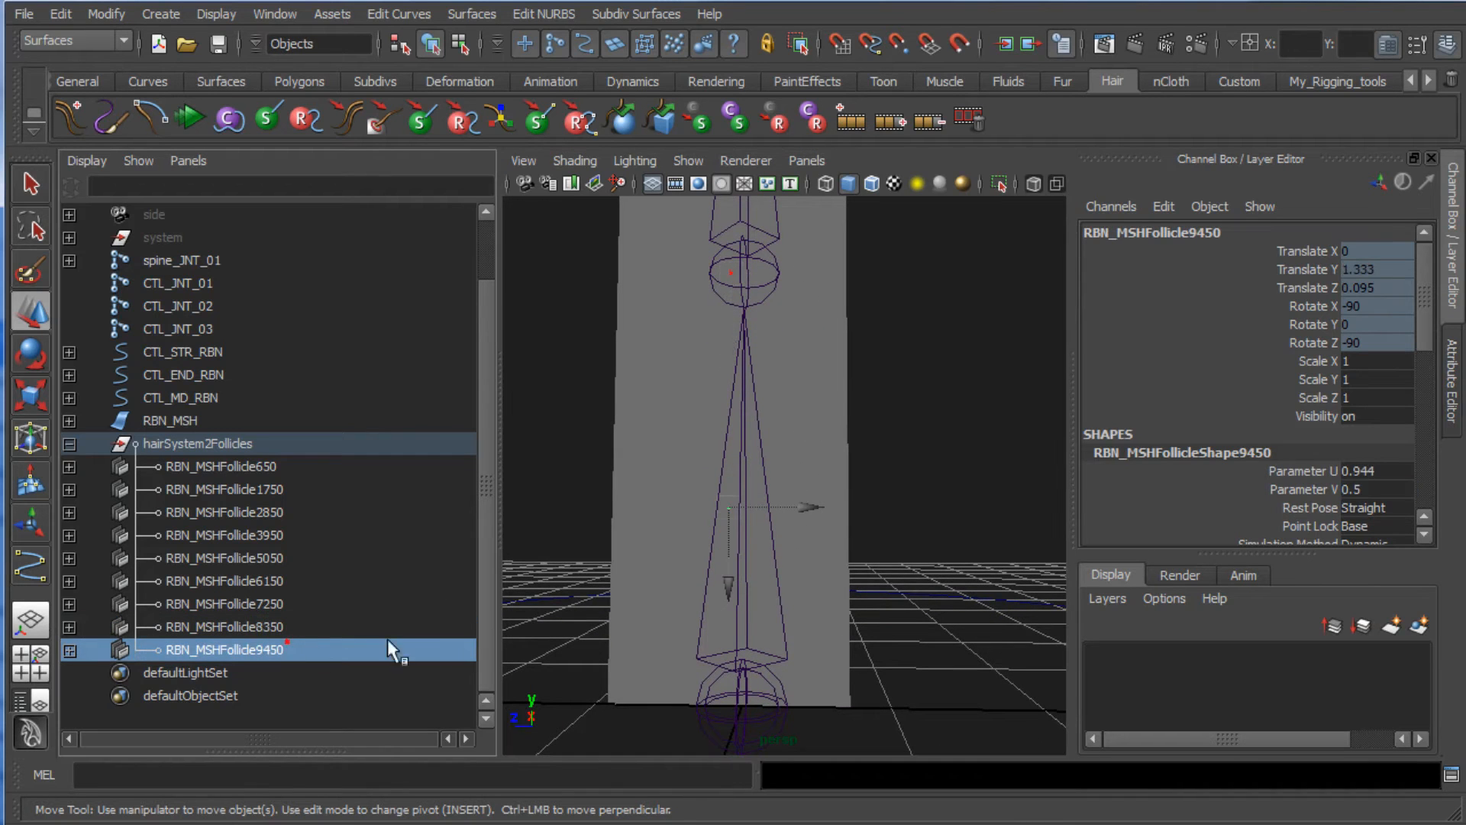
left_click(1386, 470)
key("BackSpace")
type("99")
key("Return")
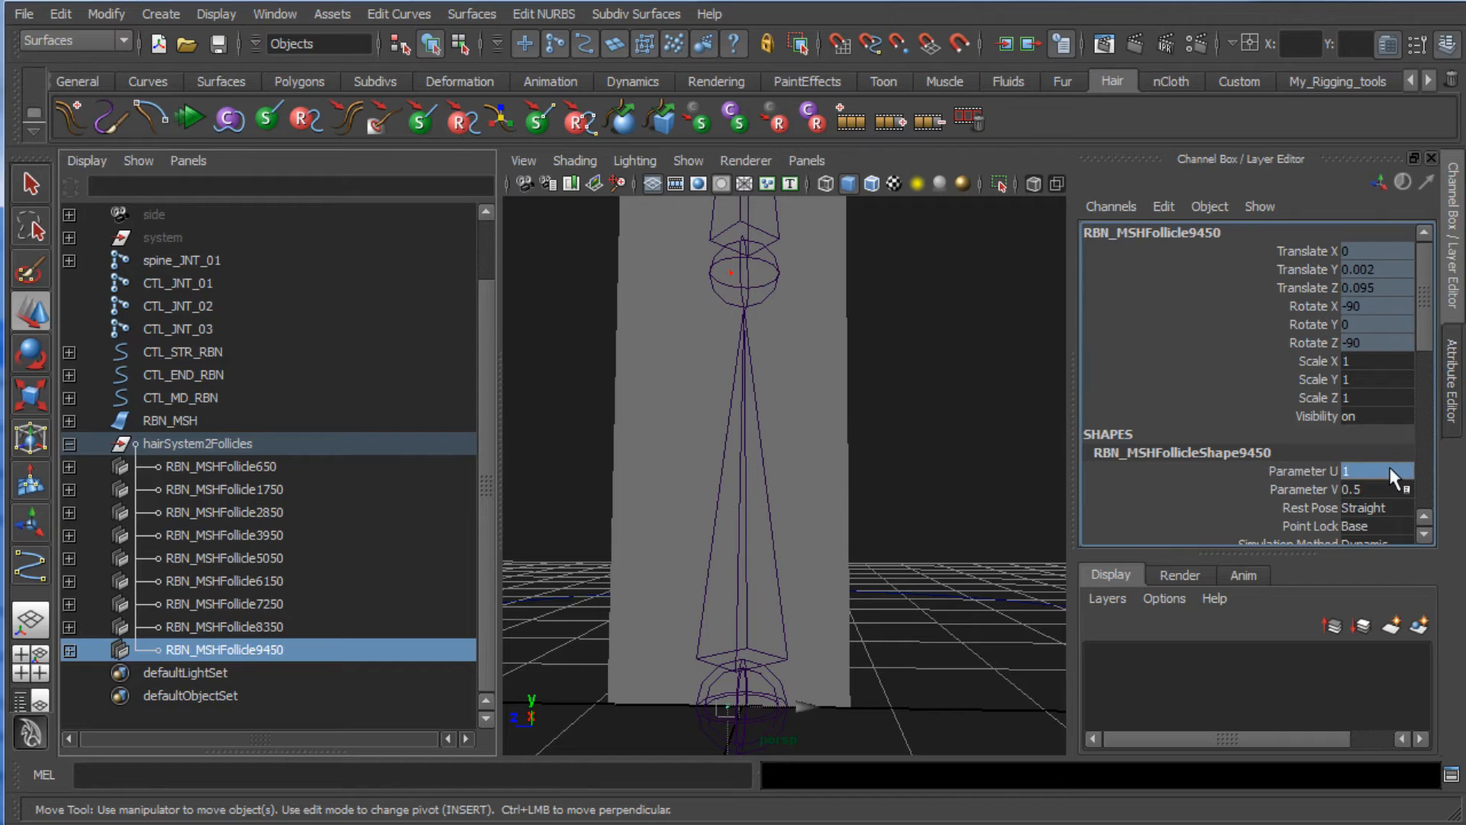
Step: Expand the full spine_JNT_01 hierarchy and examine the individual joints in the chain
left_click_drag(858, 484, 801, 544, "alt")
scroll(862, 418, "down", 8)
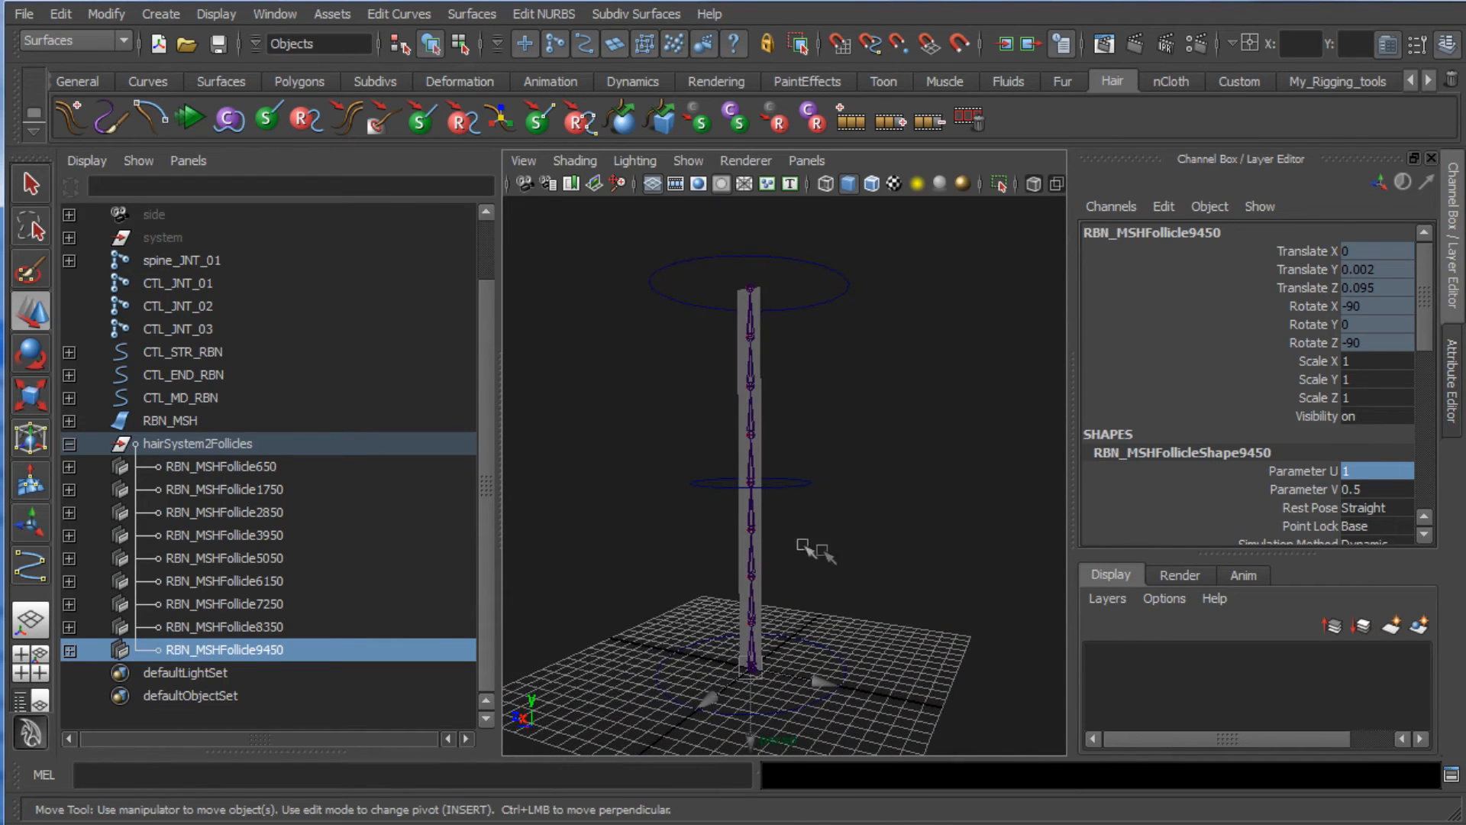
left_click(163, 445)
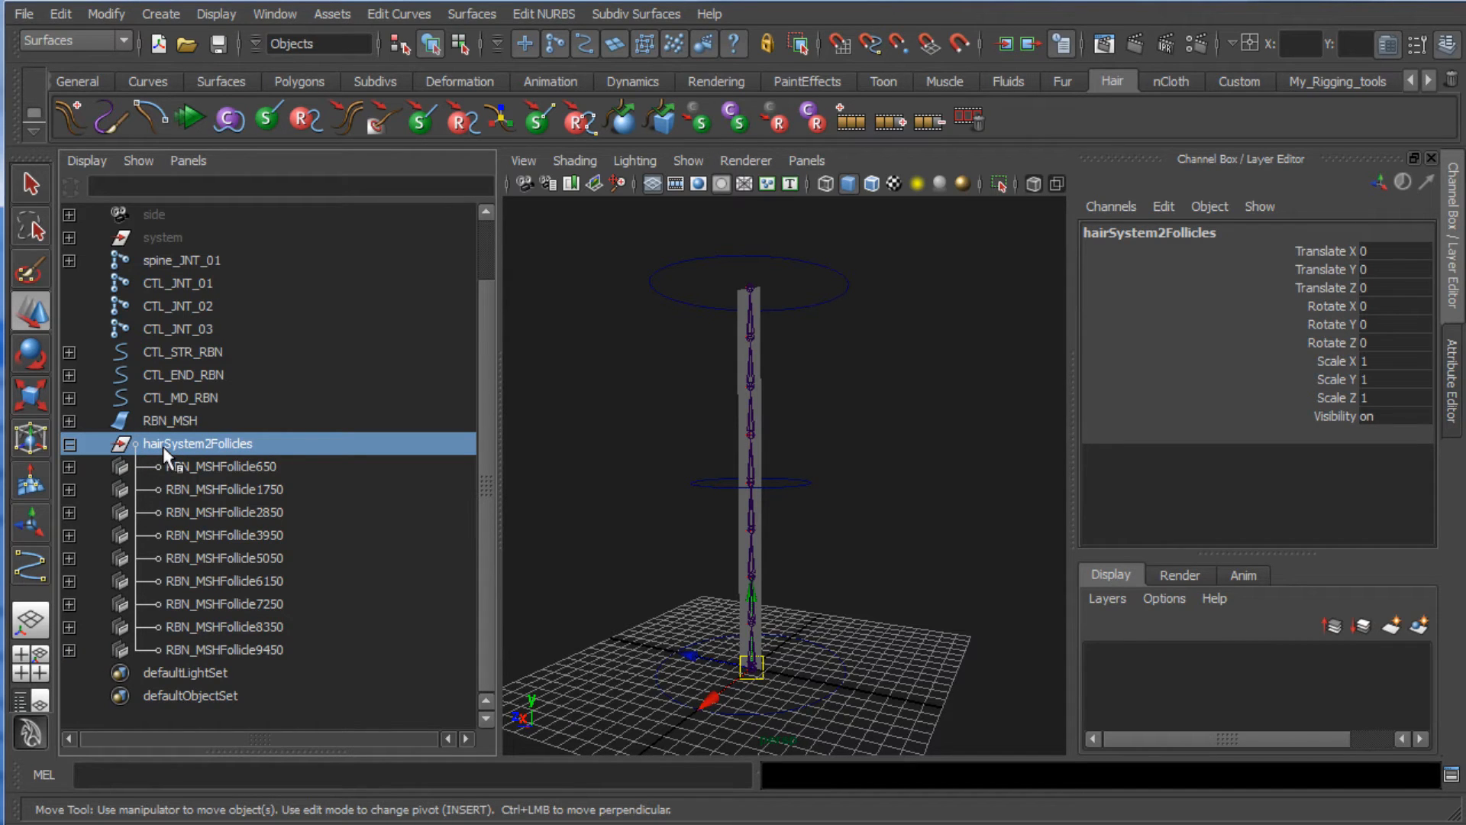
left_click(184, 262)
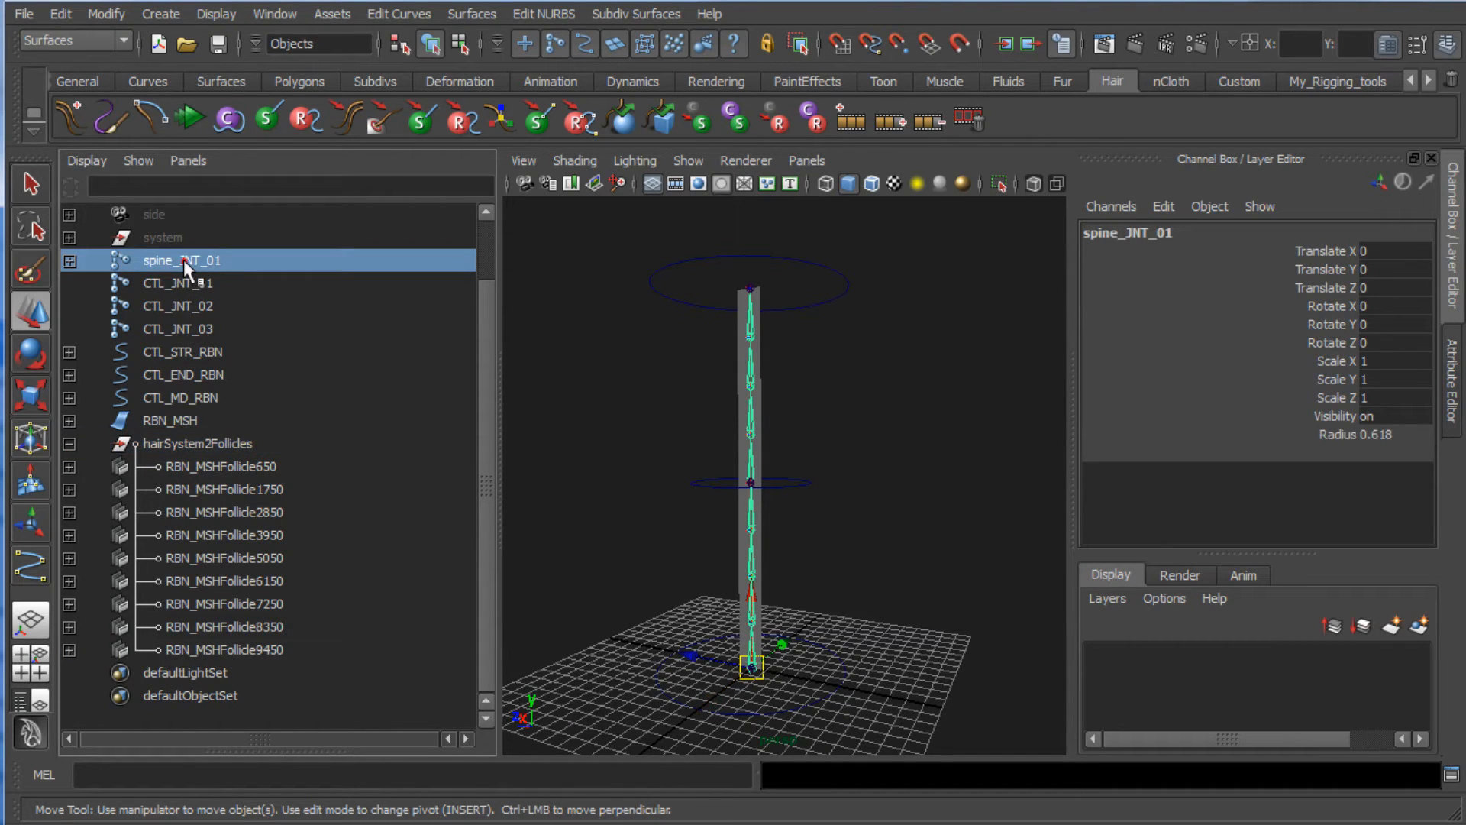
left_click(68, 260, "shift")
left_click(378, 442)
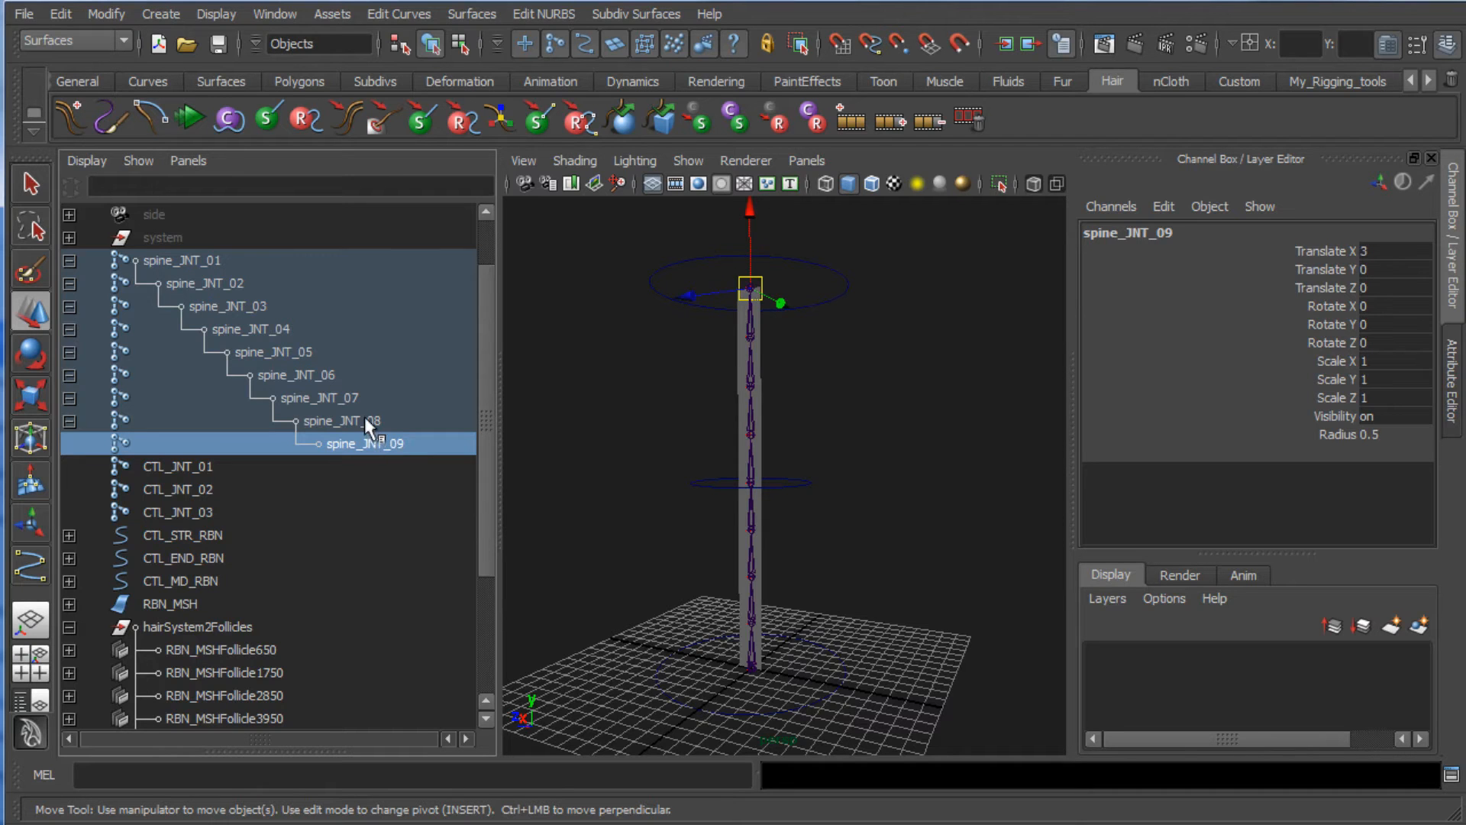
left_click(365, 419)
left_click(351, 397)
left_click(309, 375)
left_click(290, 352)
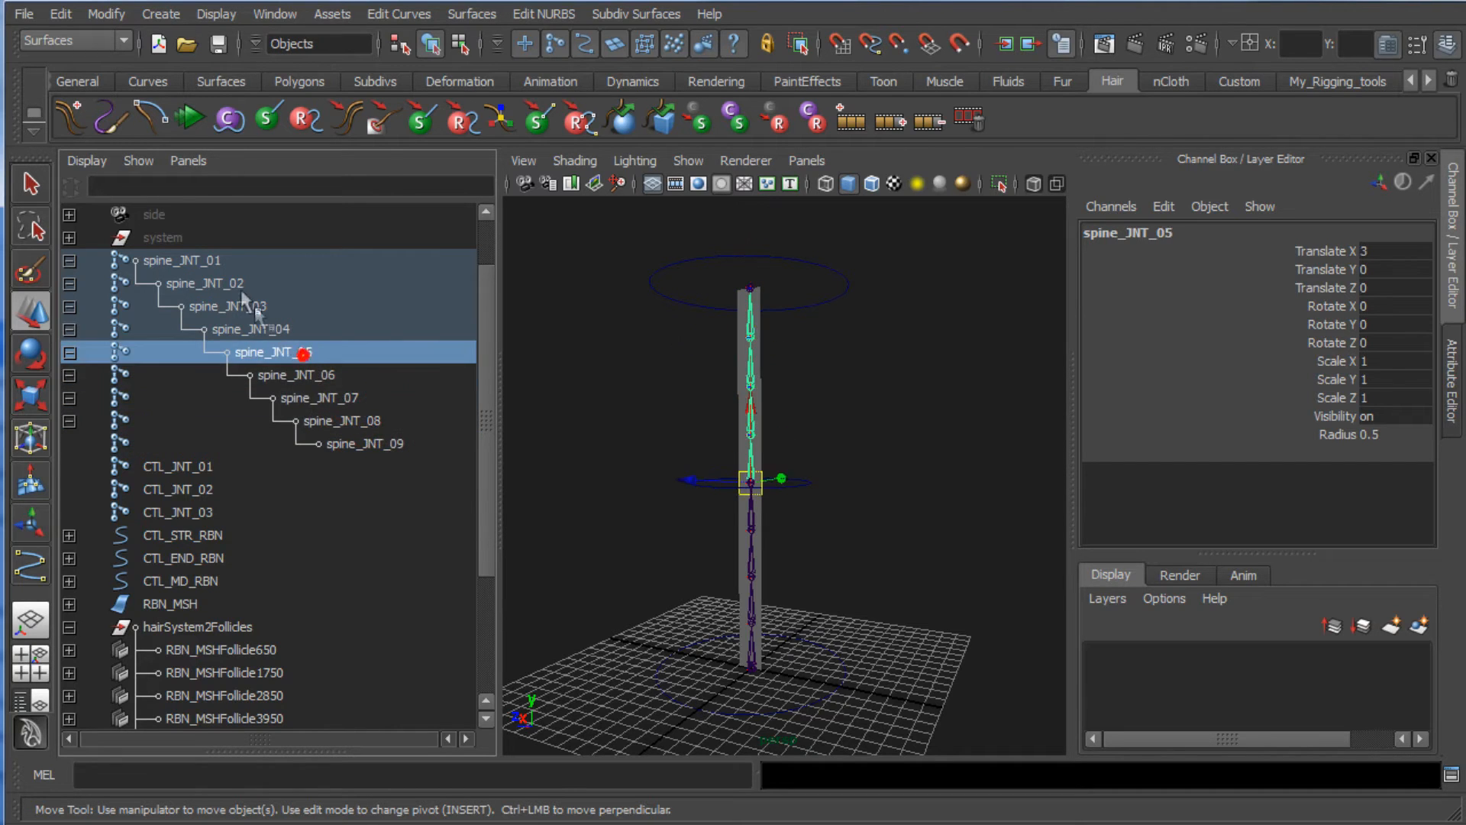
left_click(212, 260)
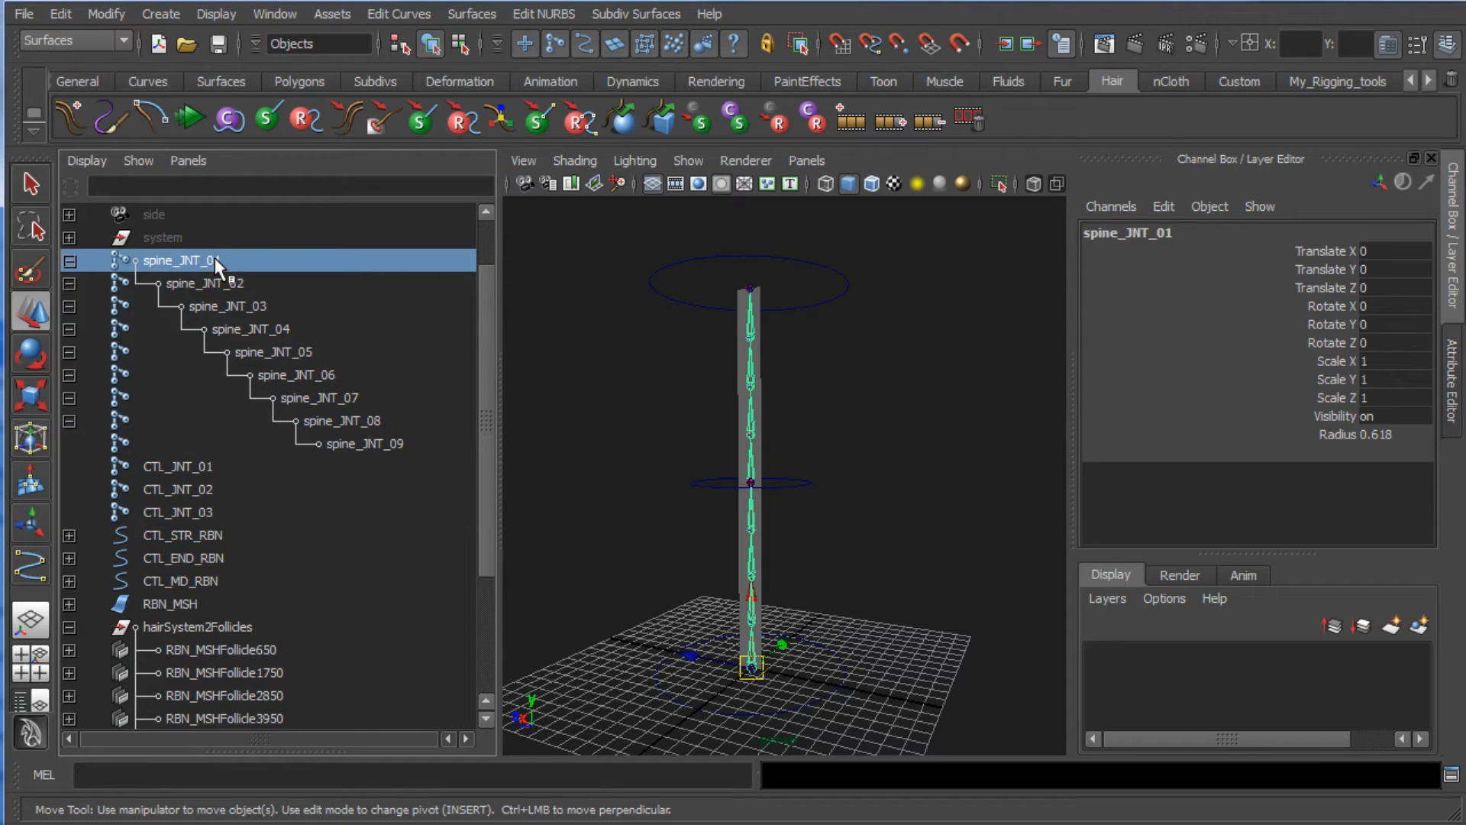
Step: Select the joints from spine_JNT_09 up to spine_JNT_02 and unparent them all into separate top-level joints
left_click(388, 437, "shift")
left_click(385, 420, "ctrl")
left_click(357, 397, "ctrl")
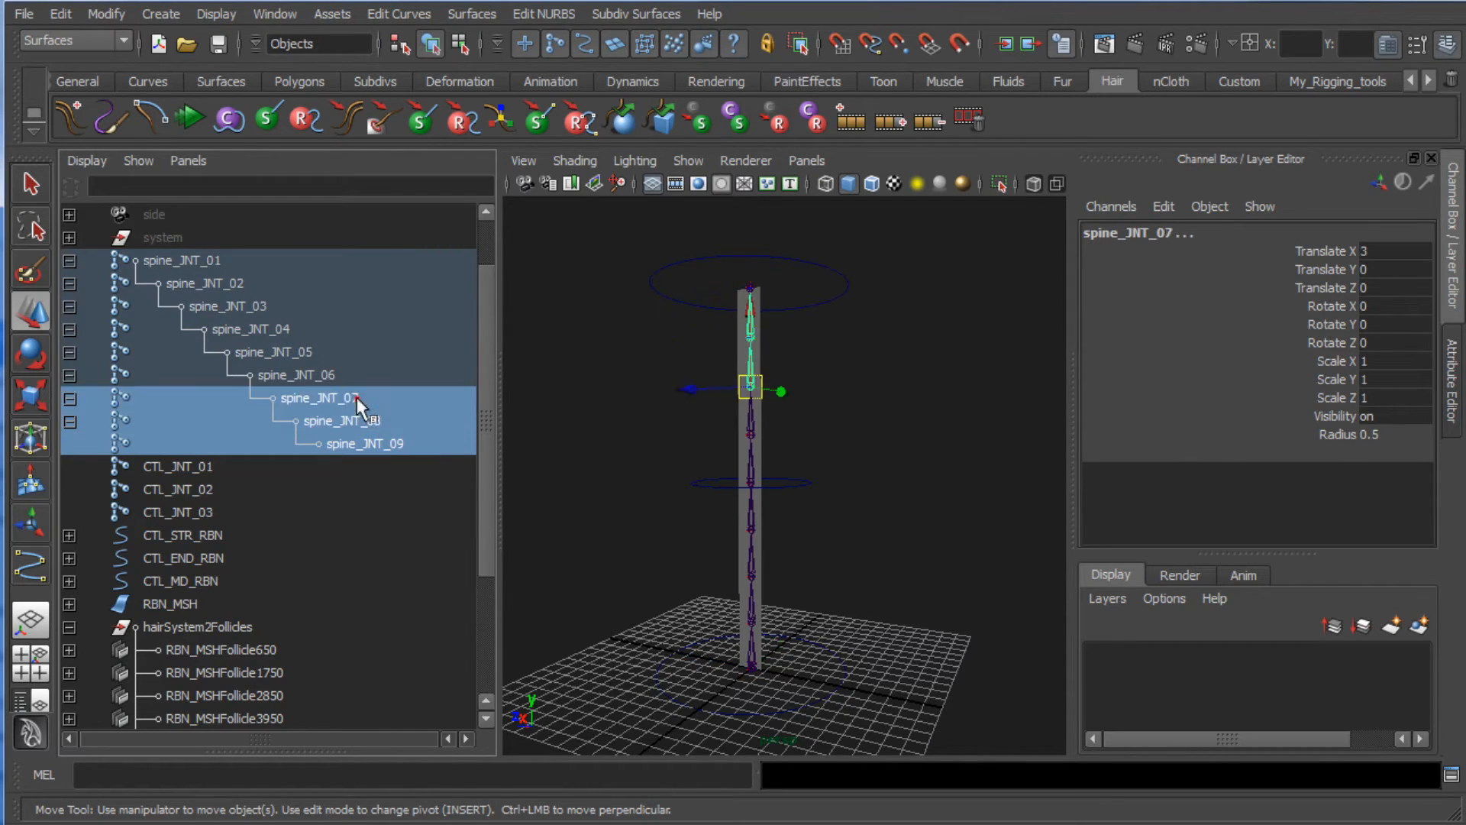
left_click(328, 374, "ctrl")
left_click(297, 352, "ctrl")
left_click(266, 323, "ctrl")
left_click(252, 307, "ctrl")
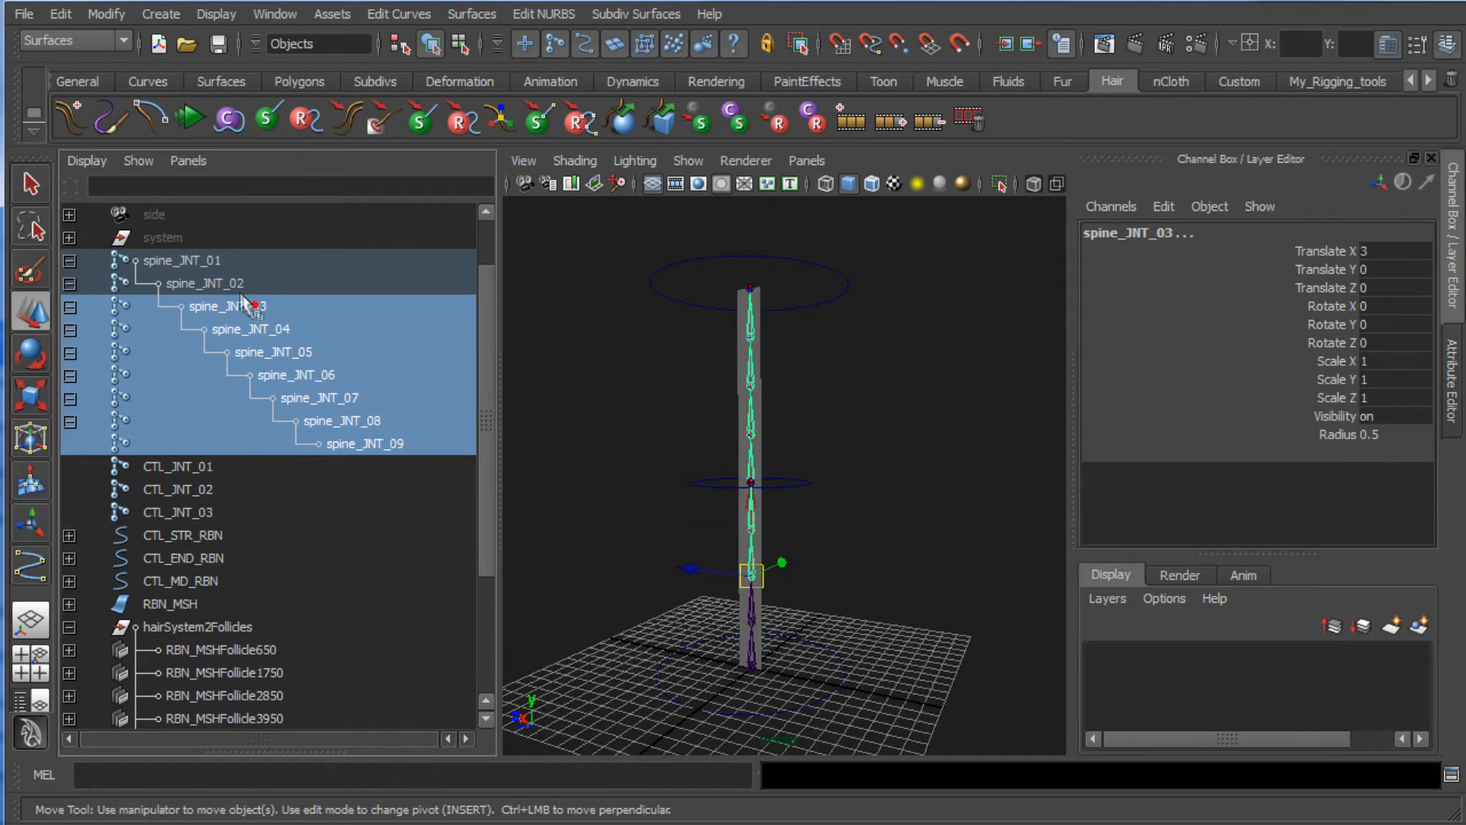
left_click(222, 278, "ctrl")
left_click(218, 263, "ctrl")
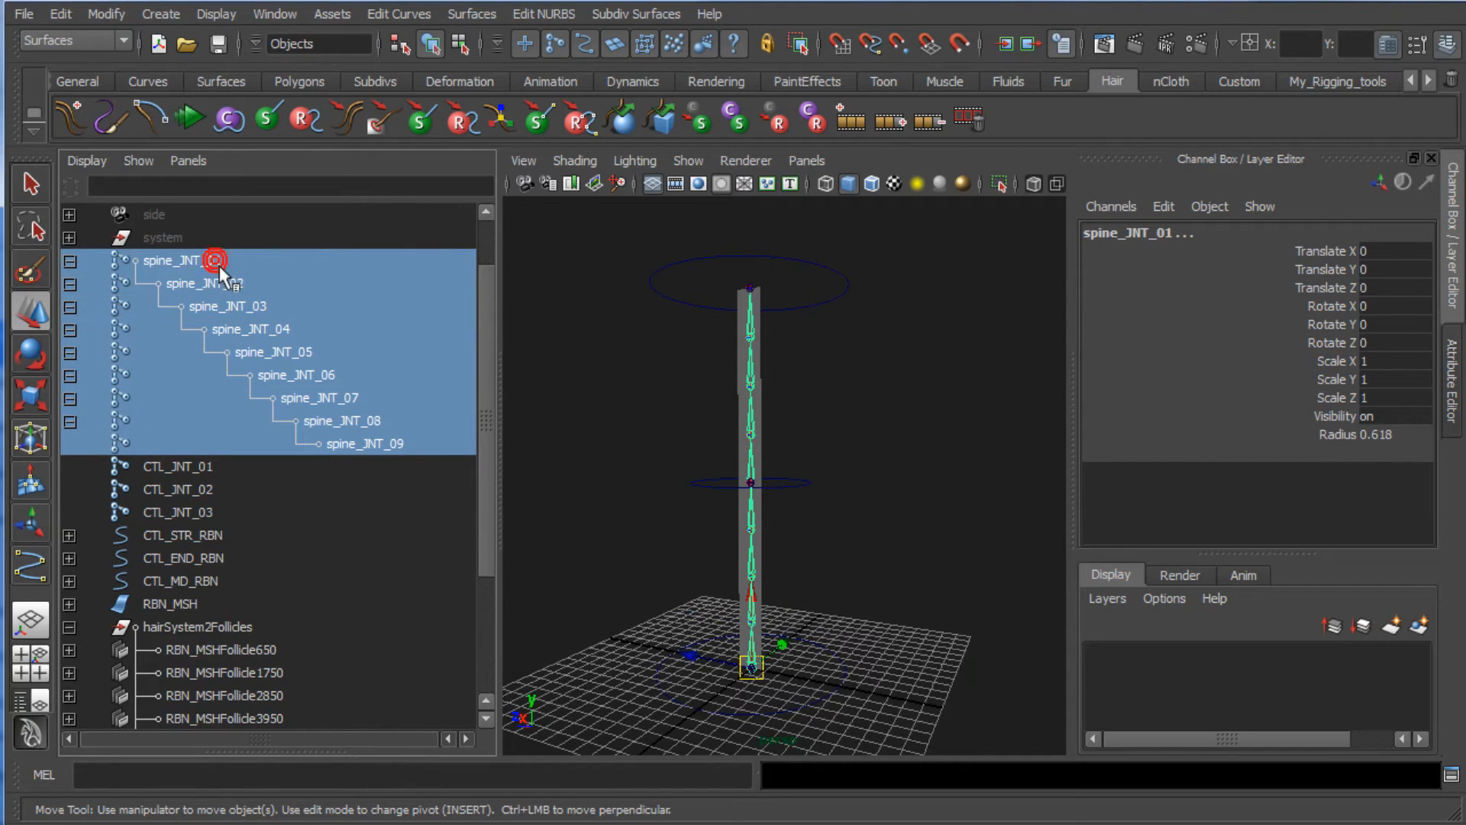
left_click(221, 265, "ctrl")
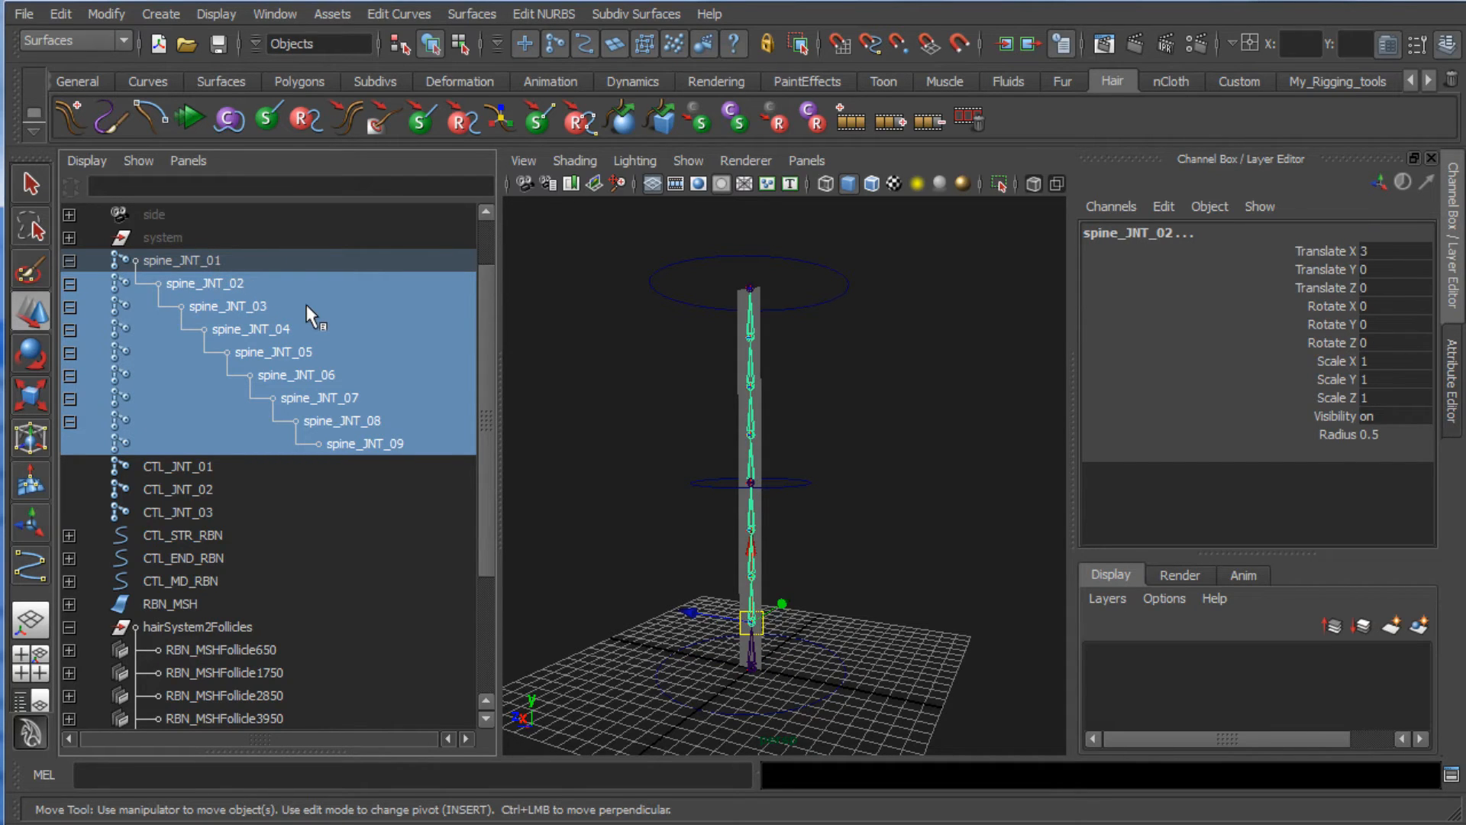
key("shift+p")
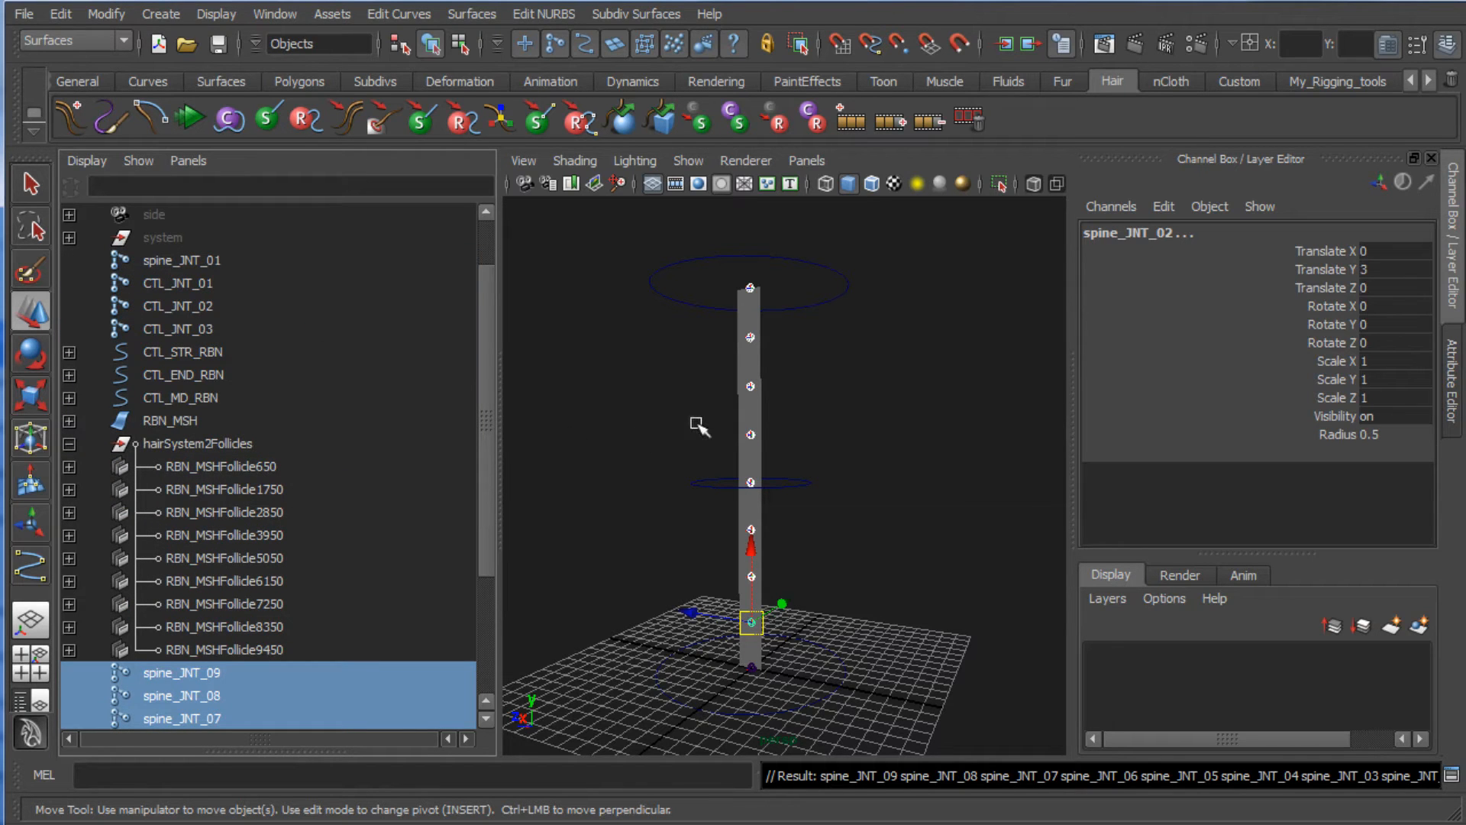
Step: Parent spine_JNT_09 under RBN_MSHFollicle650, the follicle at the ribbon's top end
left_click(670, 426)
mouse_move(670, 425)
left_mouse_down("alt")
mouse_move(910, 430)
mouse_move(641, 425)
left_mouse_up("alt")
middle_click_drag(642, 425, 772, 386, "alt")
right_click_drag(772, 386, 743, 522, "alt")
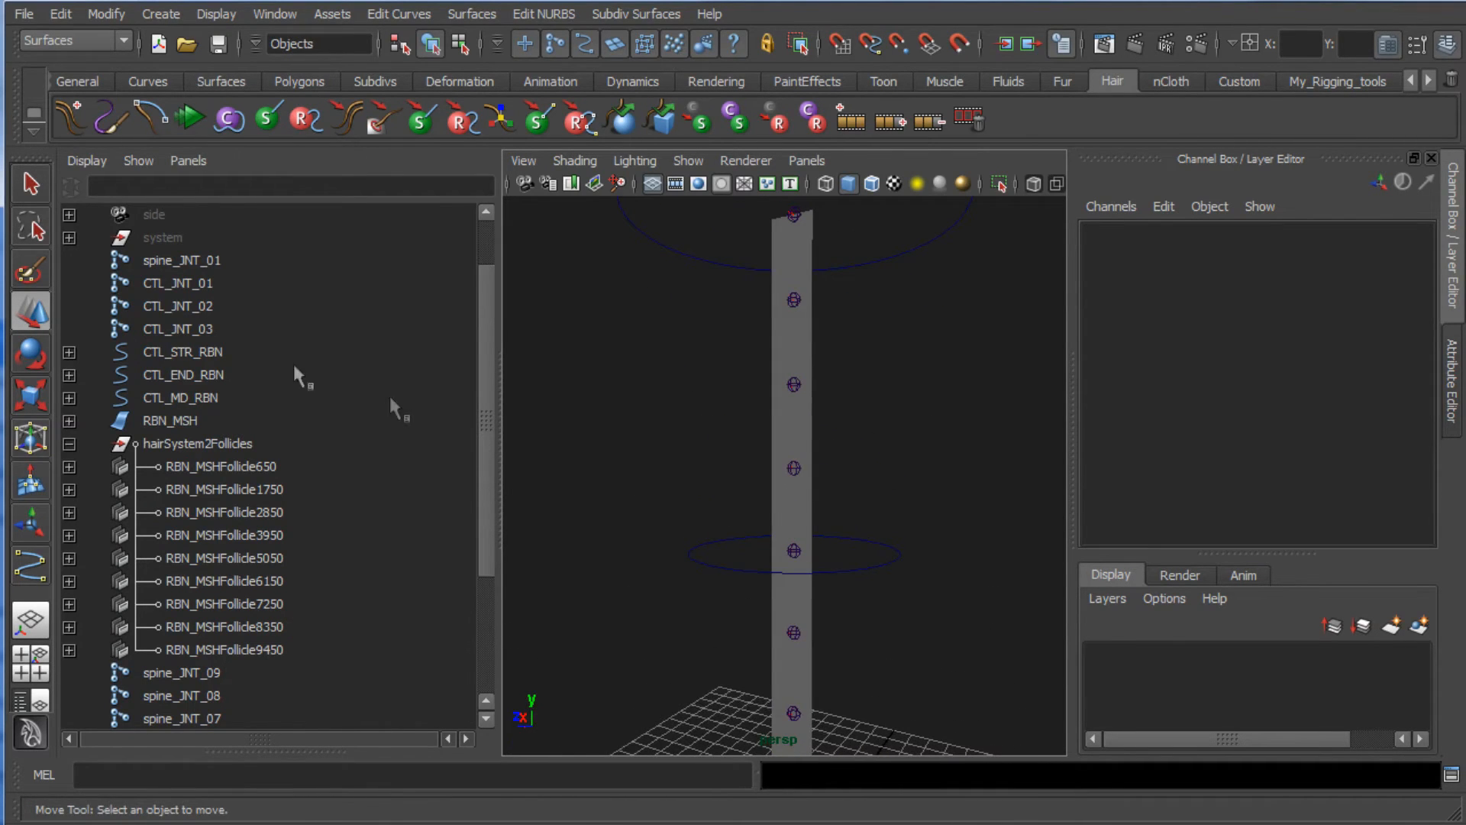
left_click(280, 465)
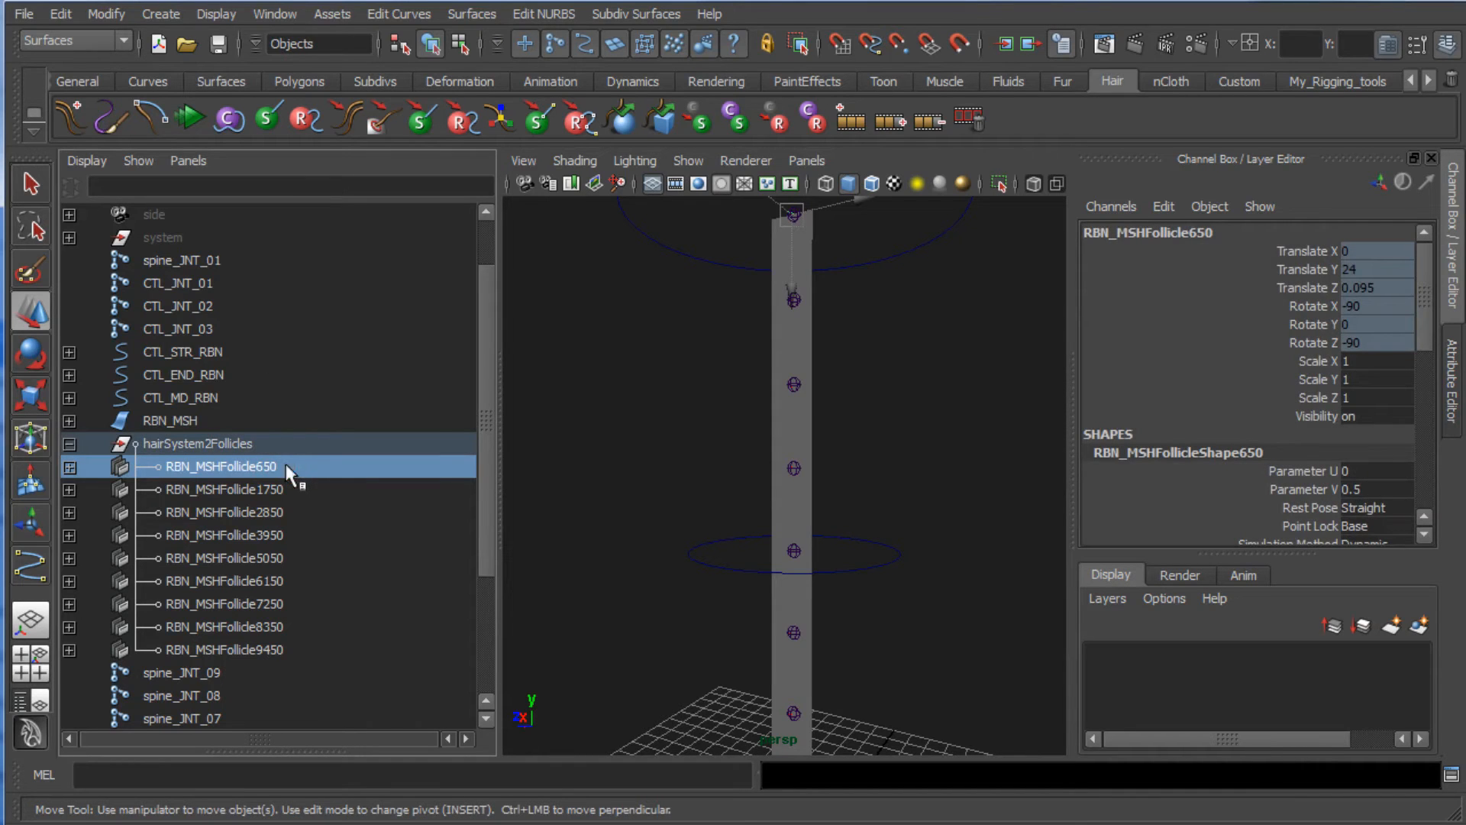
left_click_drag(486, 581, 484, 661)
left_click(208, 513)
middle_click_drag(208, 513, 261, 310)
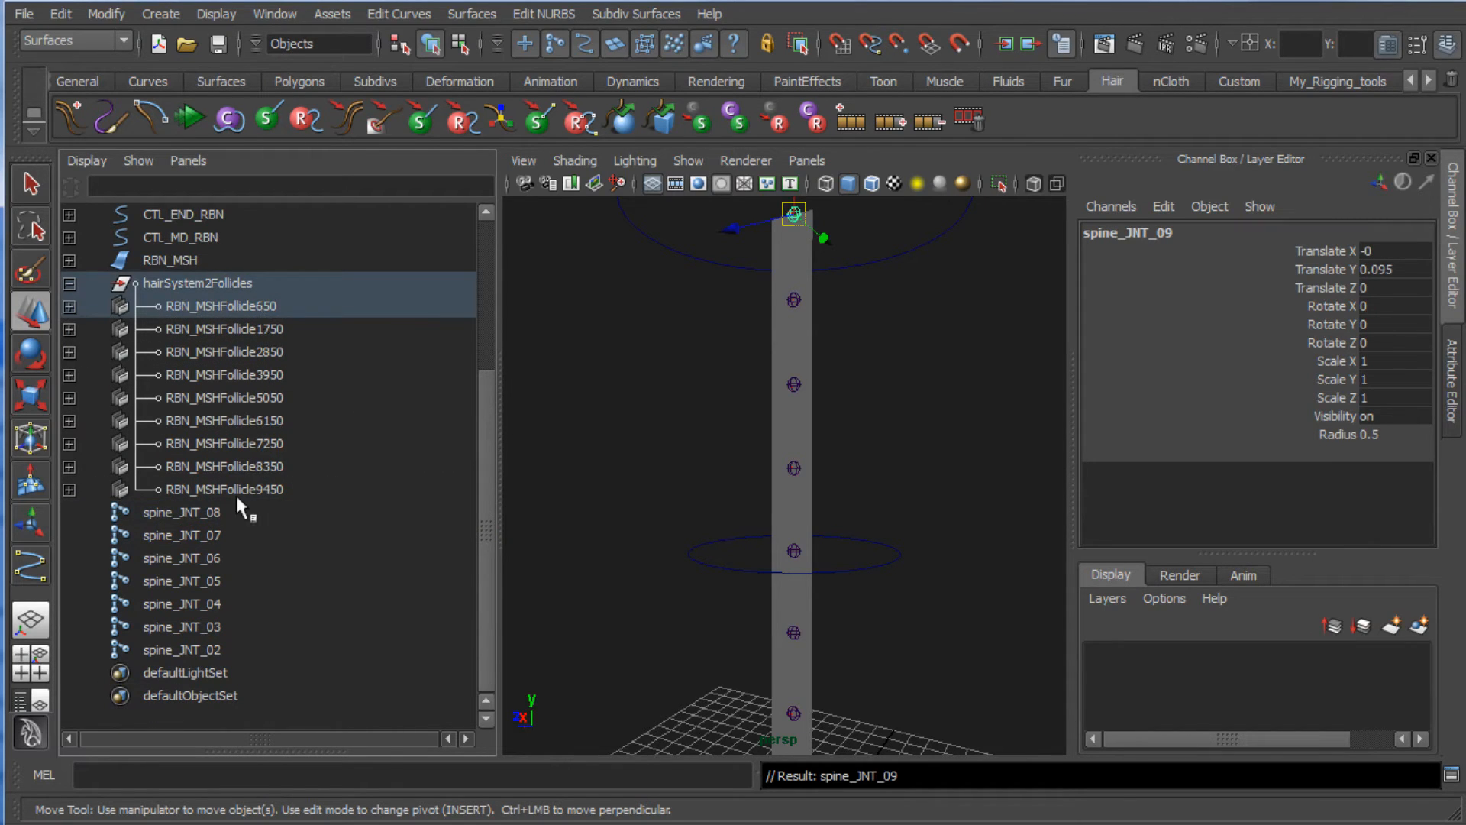
Step: Parent spine_JNT_08, spine_JNT_07 and spine_JNT_06 under RBN_MSHFollicle1750, RBN_MSHFollicle2850 and RBN_MSHFollicle3950 respectively
left_click(228, 512)
middle_click_drag(231, 513, 283, 327)
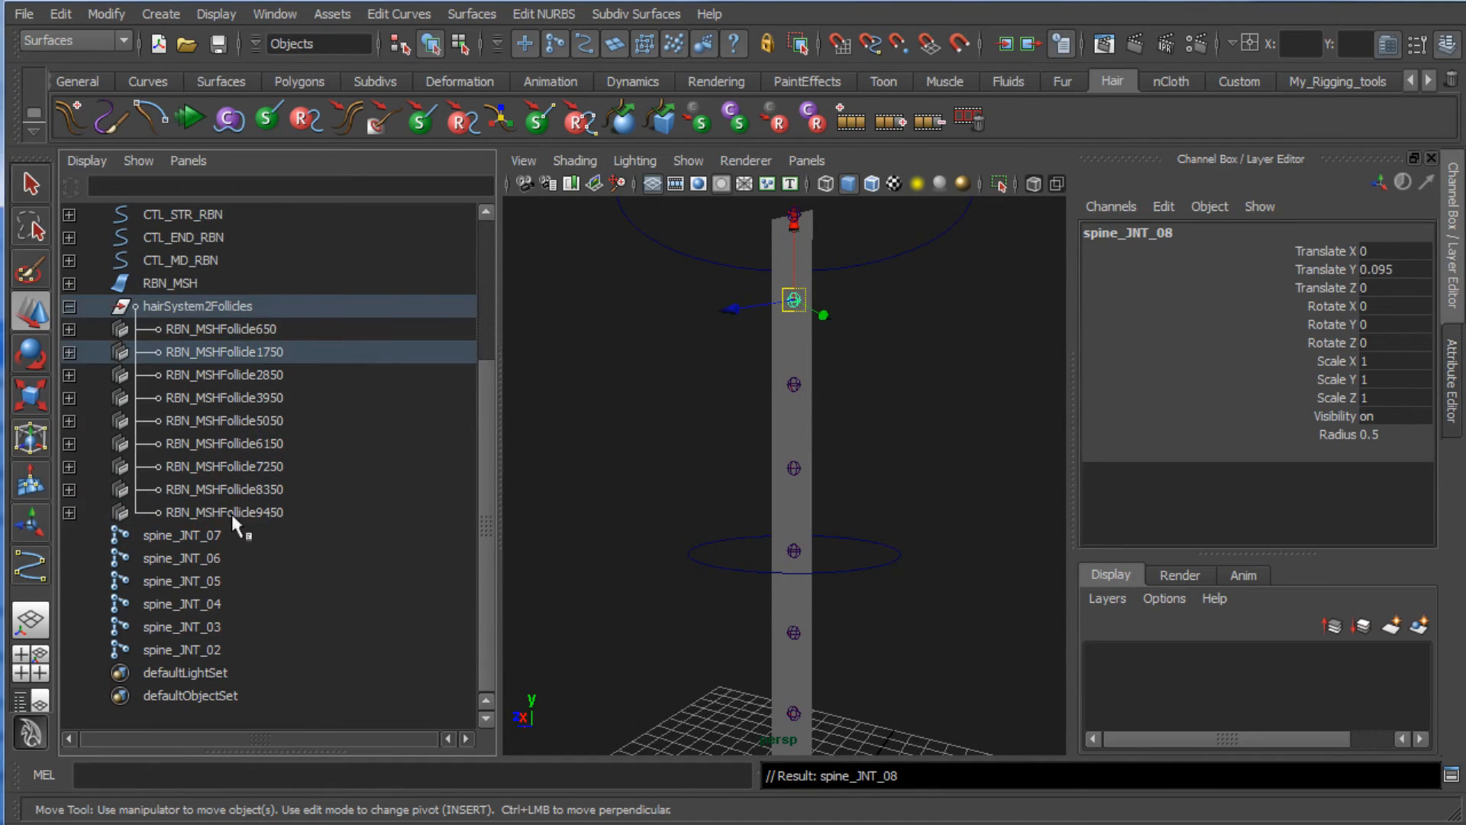
left_click(227, 533)
middle_click_drag(227, 533, 282, 372)
left_click(214, 559)
middle_click_drag(214, 558, 283, 419)
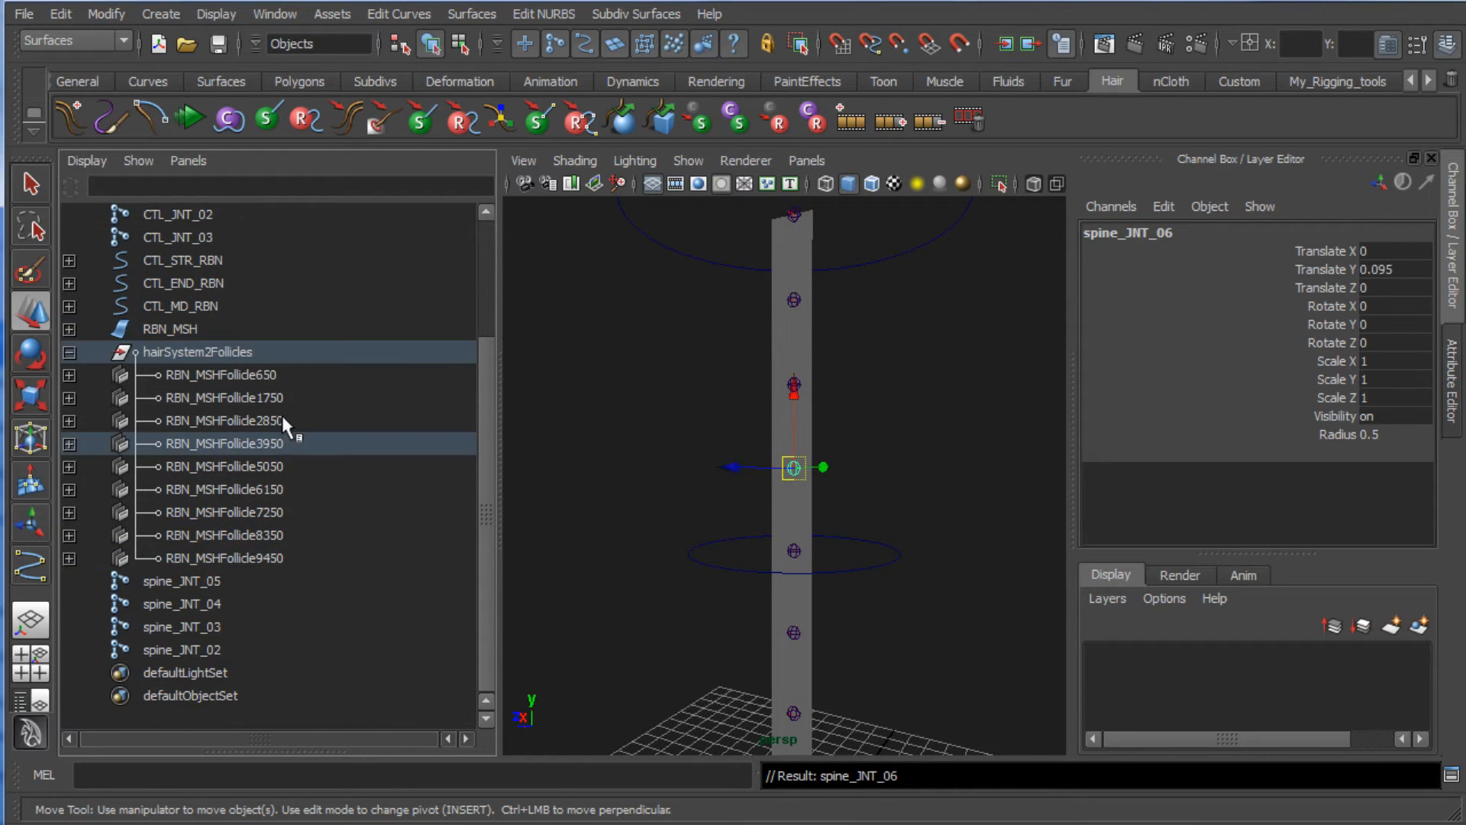
left_click(282, 449)
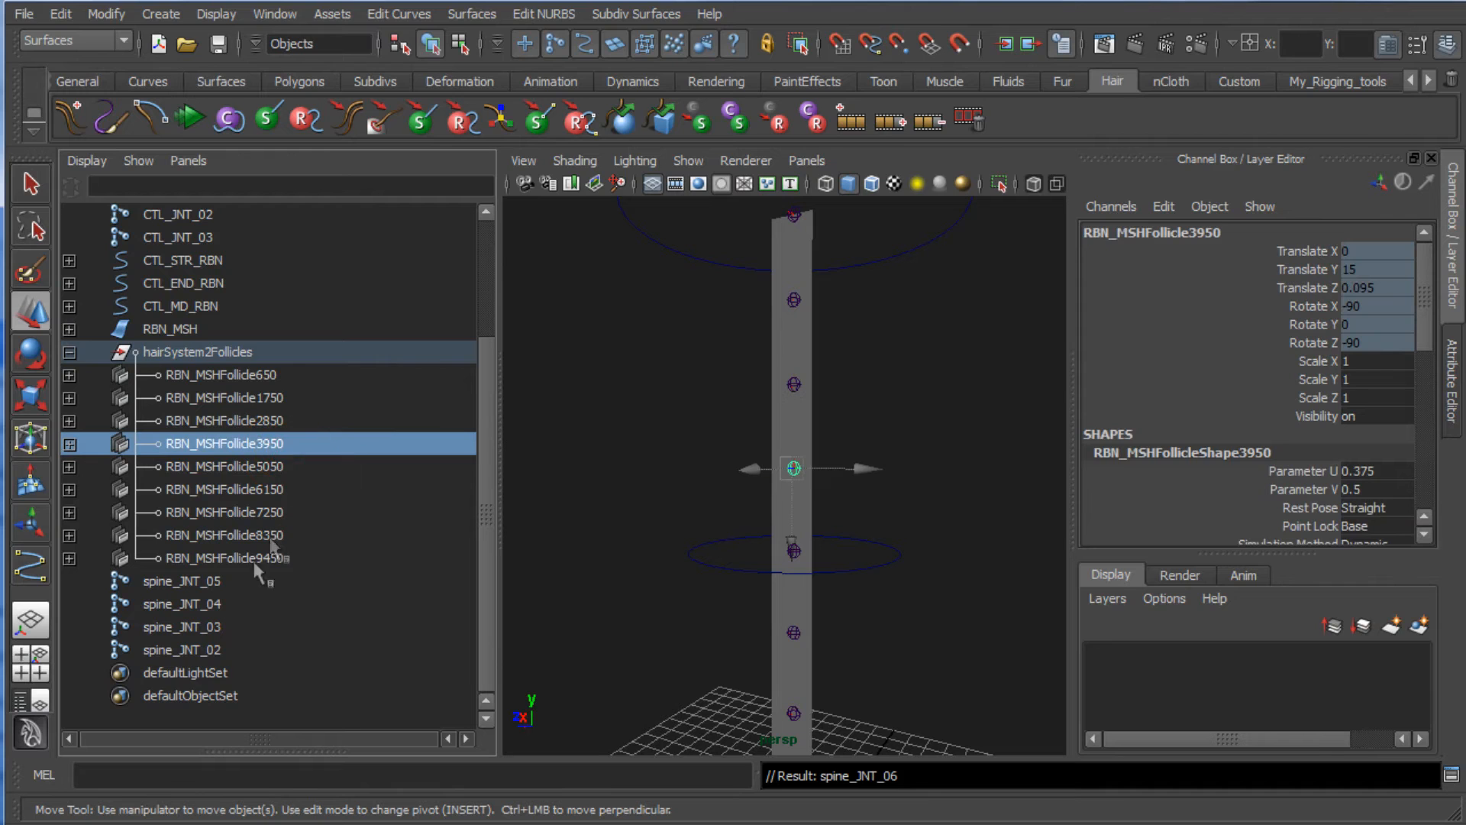
Step: Parent spine_JNT_05, spine_JNT_04 and spine_JNT_03 under RBN_MSHFollicle5050, RBN_MSHFollicle6150 and RBN_MSHFollicle7250 respectively
left_click(241, 582)
middle_click_drag(240, 582, 277, 465)
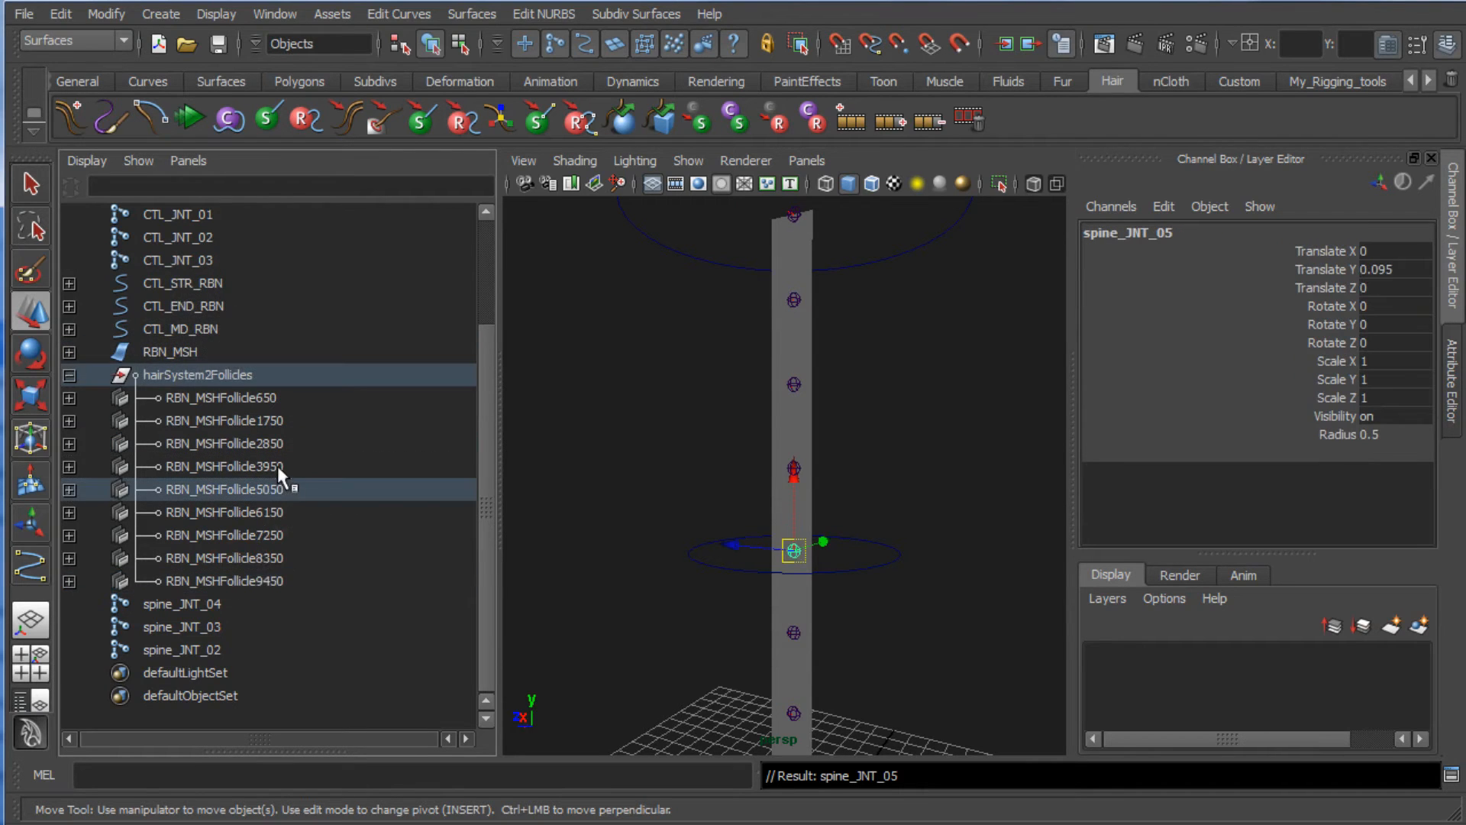
left_click(241, 604)
middle_click_drag(241, 605, 275, 510)
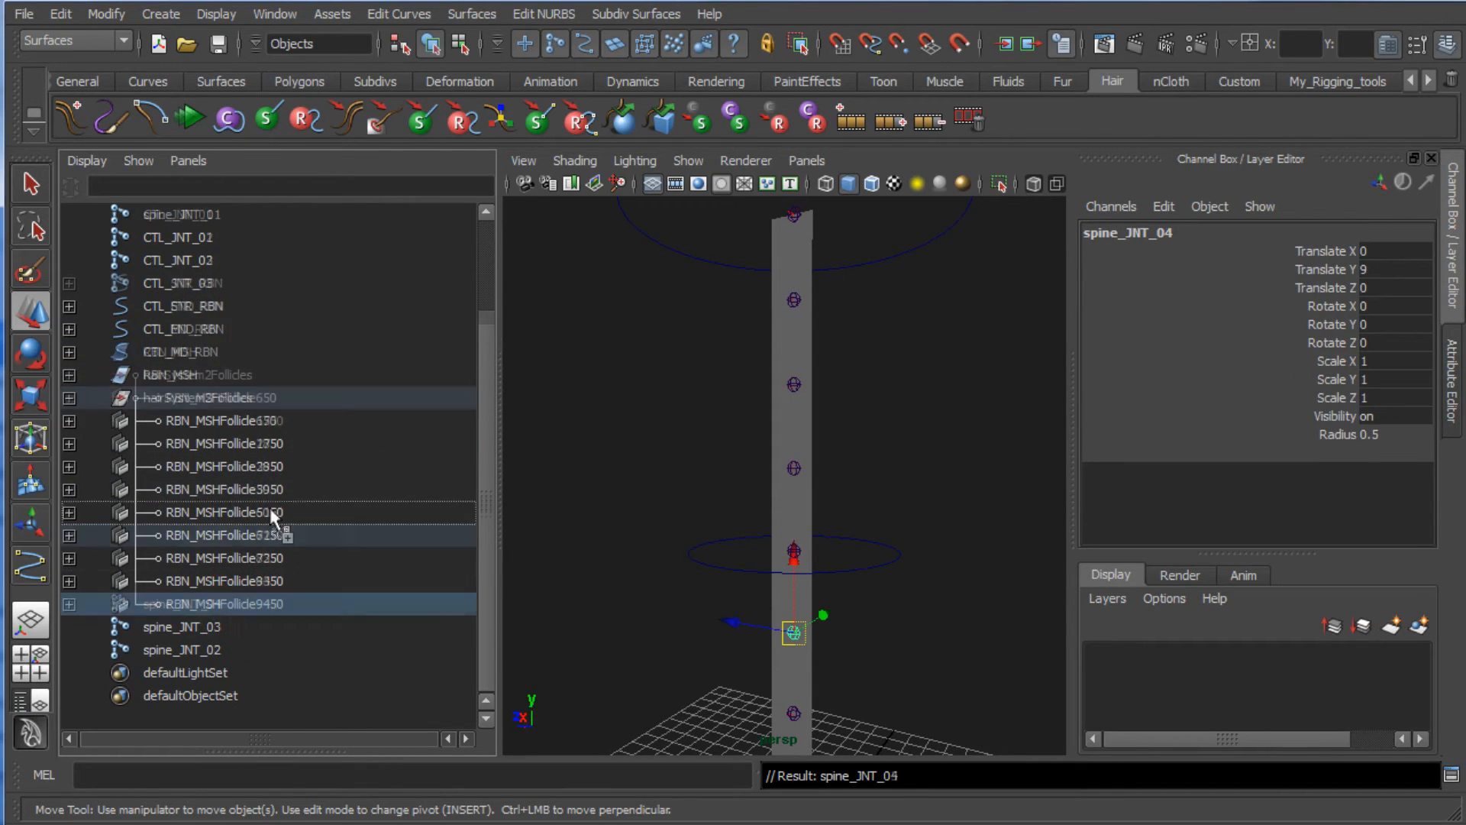
left_click(216, 630)
middle_click_drag(216, 631, 282, 556)
Step: Parent spine_JNT_02 under RBN_MSHFollicle8350 and spine_JNT_01 under RBN_MSHFollicle9450
left_click(231, 652)
middle_click_drag(230, 652, 274, 602)
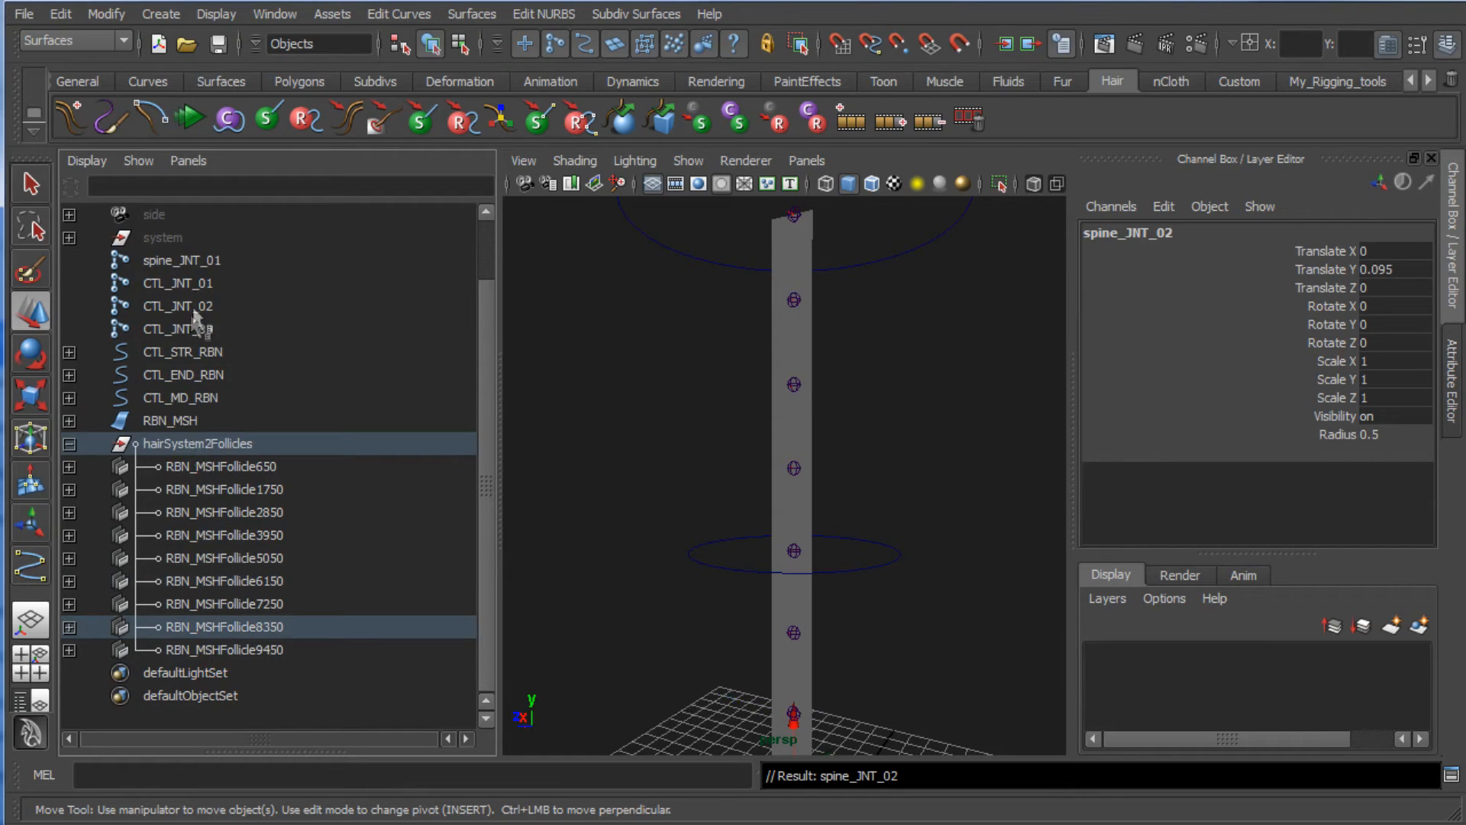
left_click(197, 260)
middle_click_drag(197, 260, 284, 649)
Step: Select the hairSystem2Follicles group and inspect its joints along the whole ribbon
left_click(234, 446)
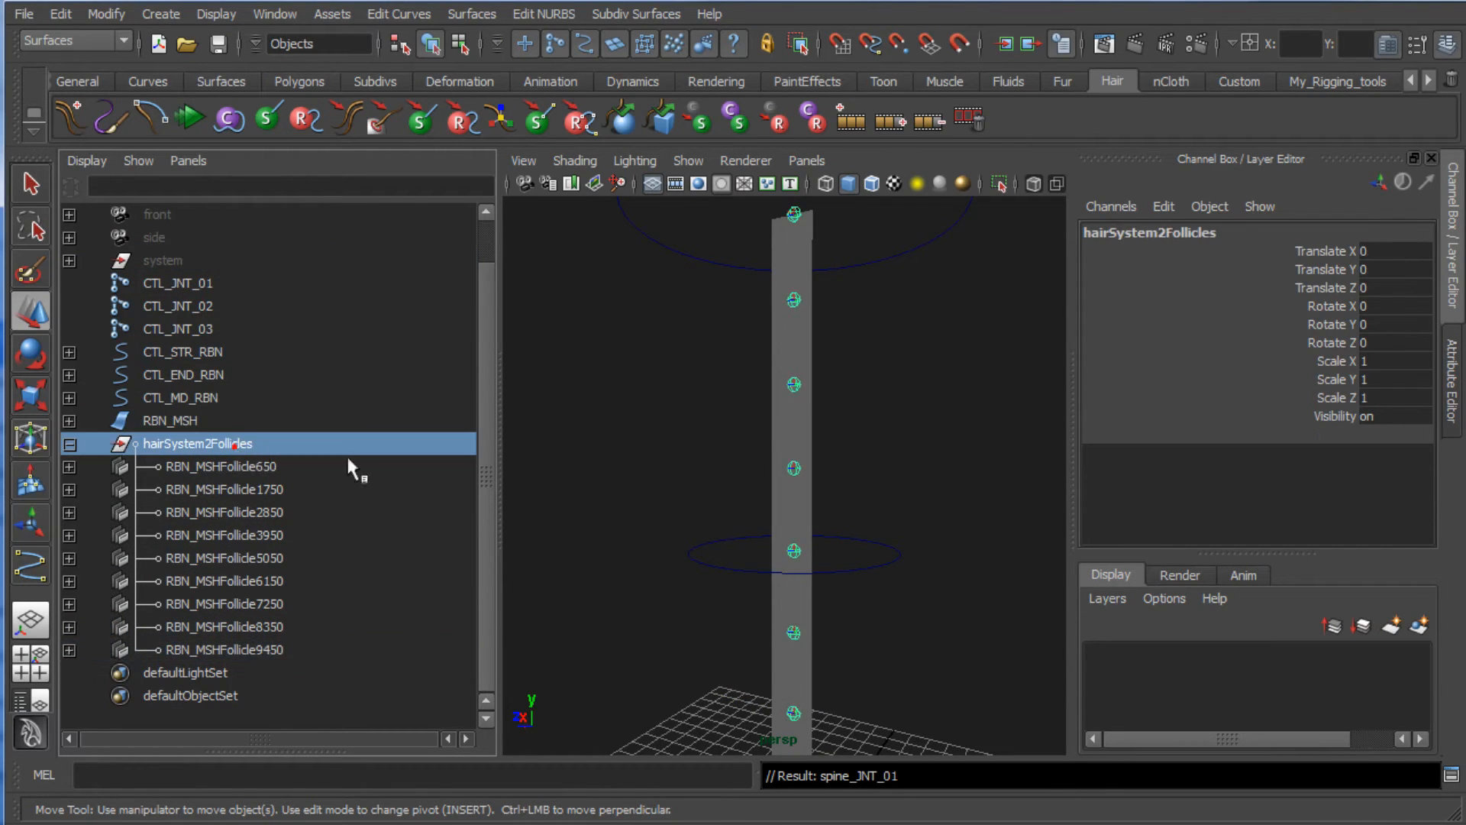
key("f")
left_click_drag(802, 439, 863, 439, "alt")
scroll(844, 451, "up", 10)
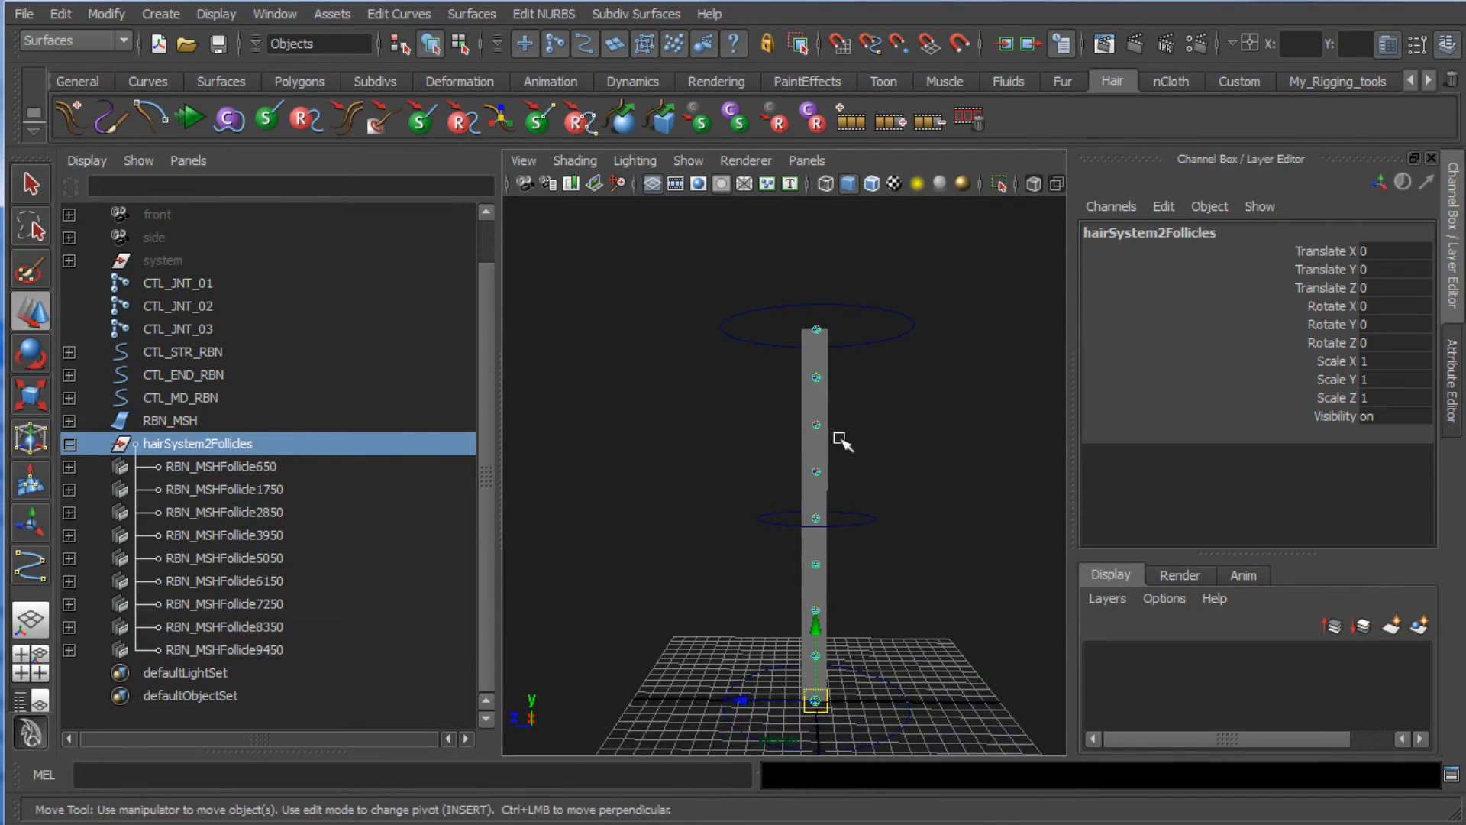
Step: Test the follicle joints by moving the ribbon's middle control vertices sideways, undo the move and return to object selection
left_click(848, 456)
right_click_drag(847, 457, 741, 455)
right_click(834, 456)
left_click_drag(721, 447, 885, 477)
scroll(881, 479, "down", 5)
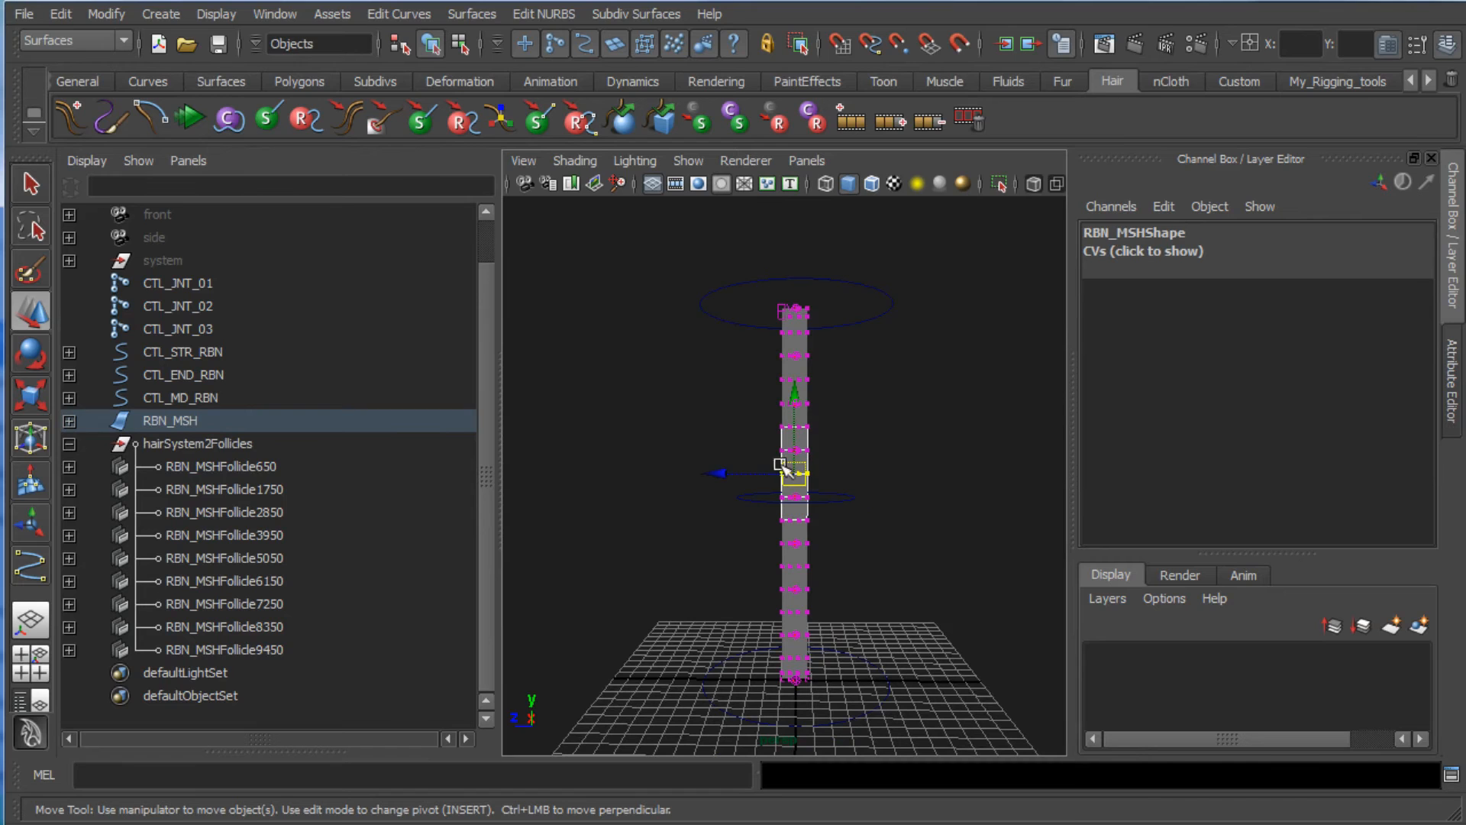
left_click_drag(752, 476, 708, 478)
left_click_drag(801, 480, 870, 481)
key("ctrl+z")
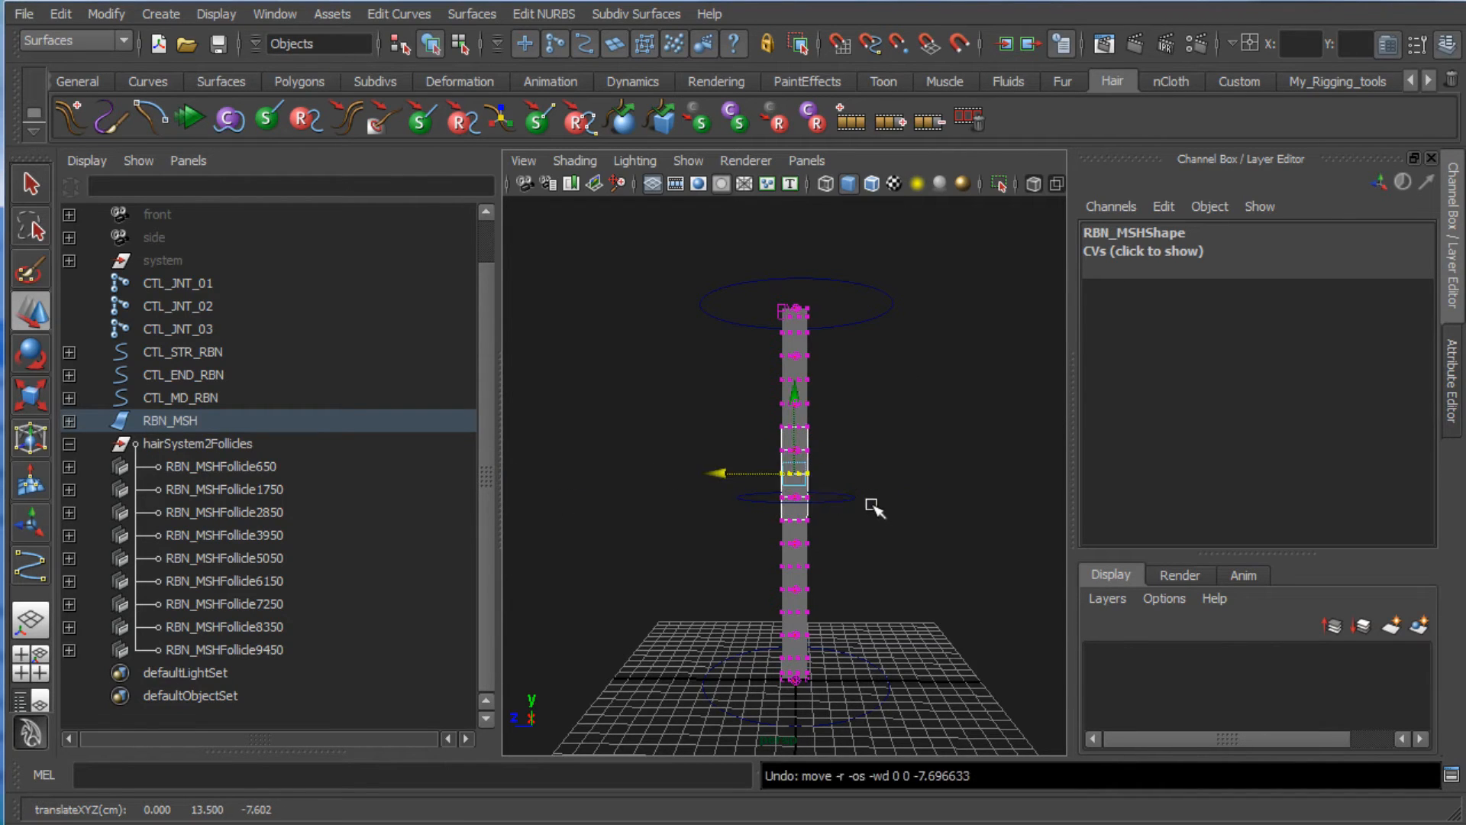
scroll(913, 449, "up", 5)
right_click_drag(850, 432, 855, 419)
left_click(939, 428)
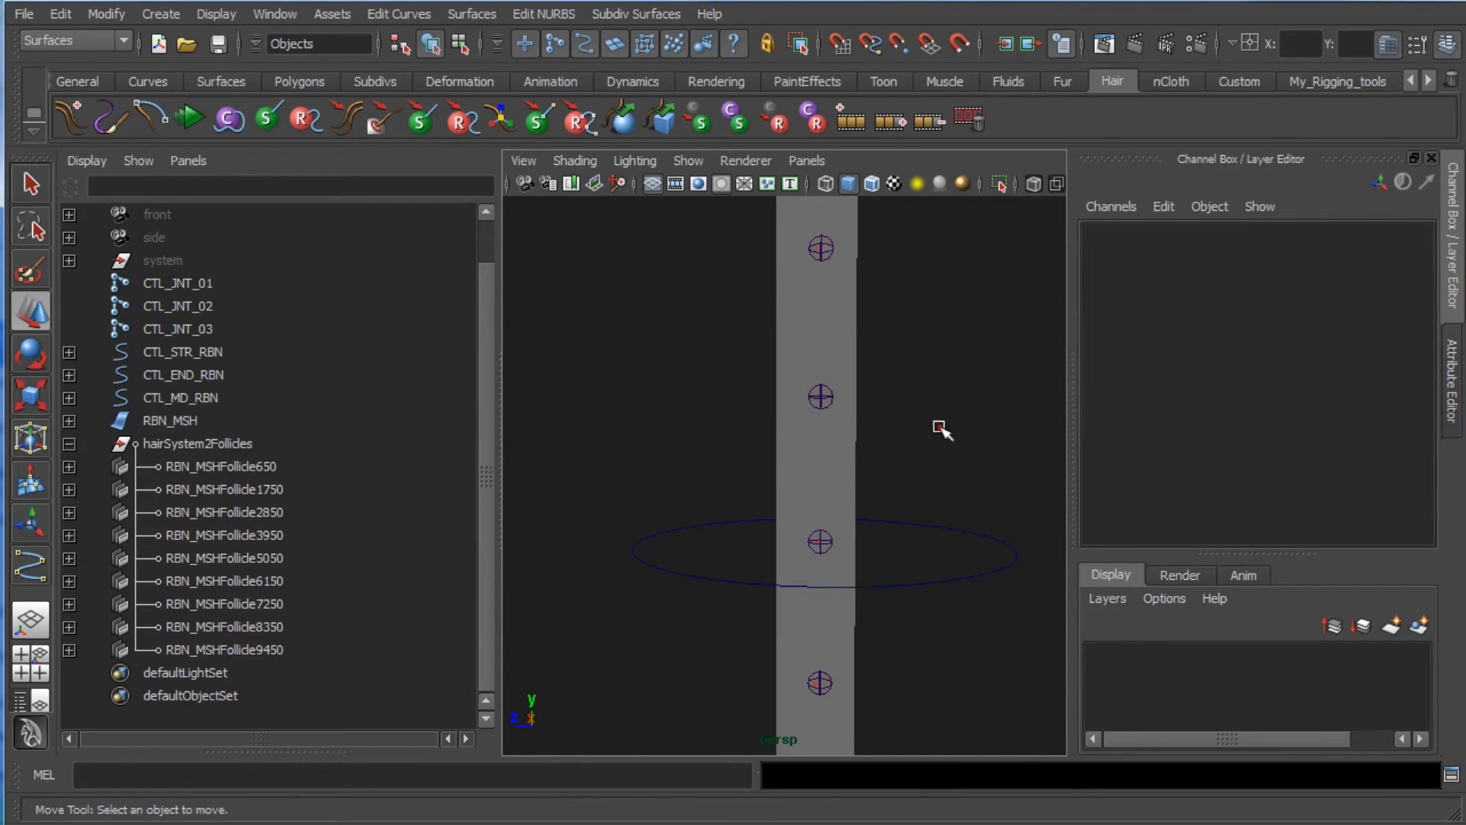
Step: Move the middle control curve CTL_MD_RBN sideways to test its effect on the ribbon, and undo the move
scroll(939, 458, "down", 8)
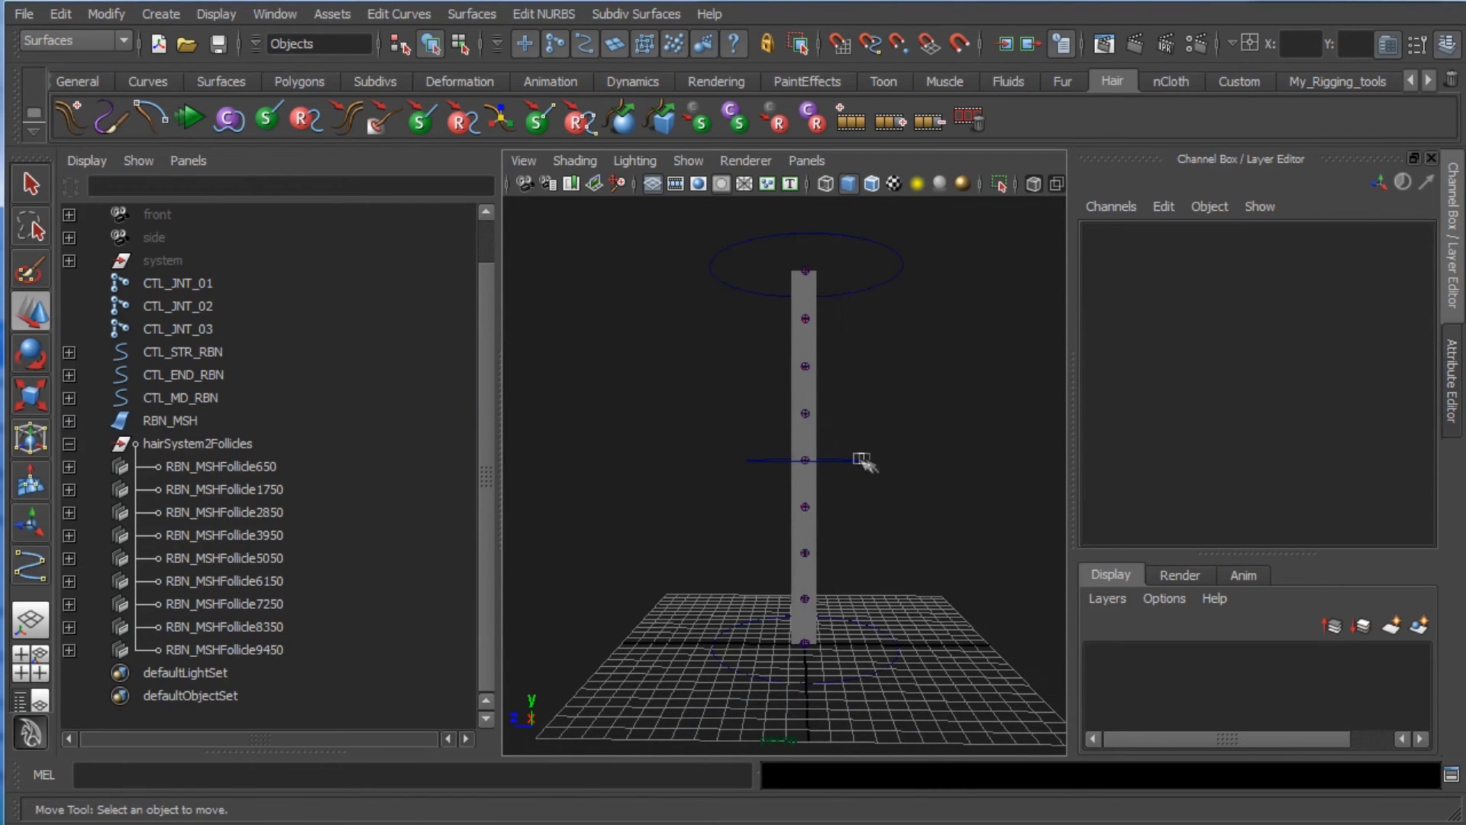
left_click(861, 458)
left_click_drag(743, 458, 634, 478)
key("ctrl+z")
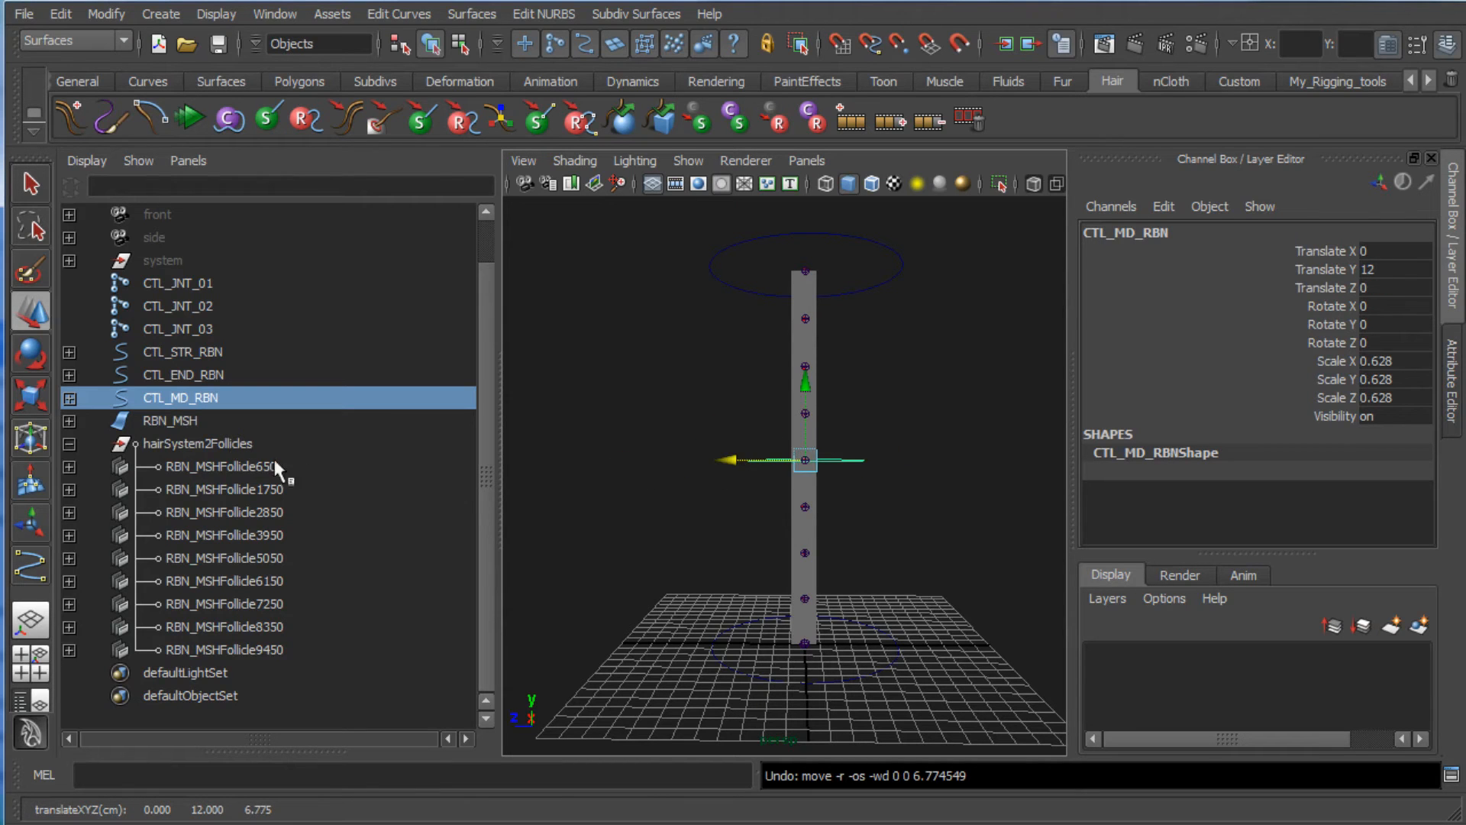
Step: Collapse the hairSystem2Follicles group and check RBN_MSH, CTL_STR_RBN and CTL_JNT_01 by selecting each in turn
left_click(195, 443)
left_click(69, 443)
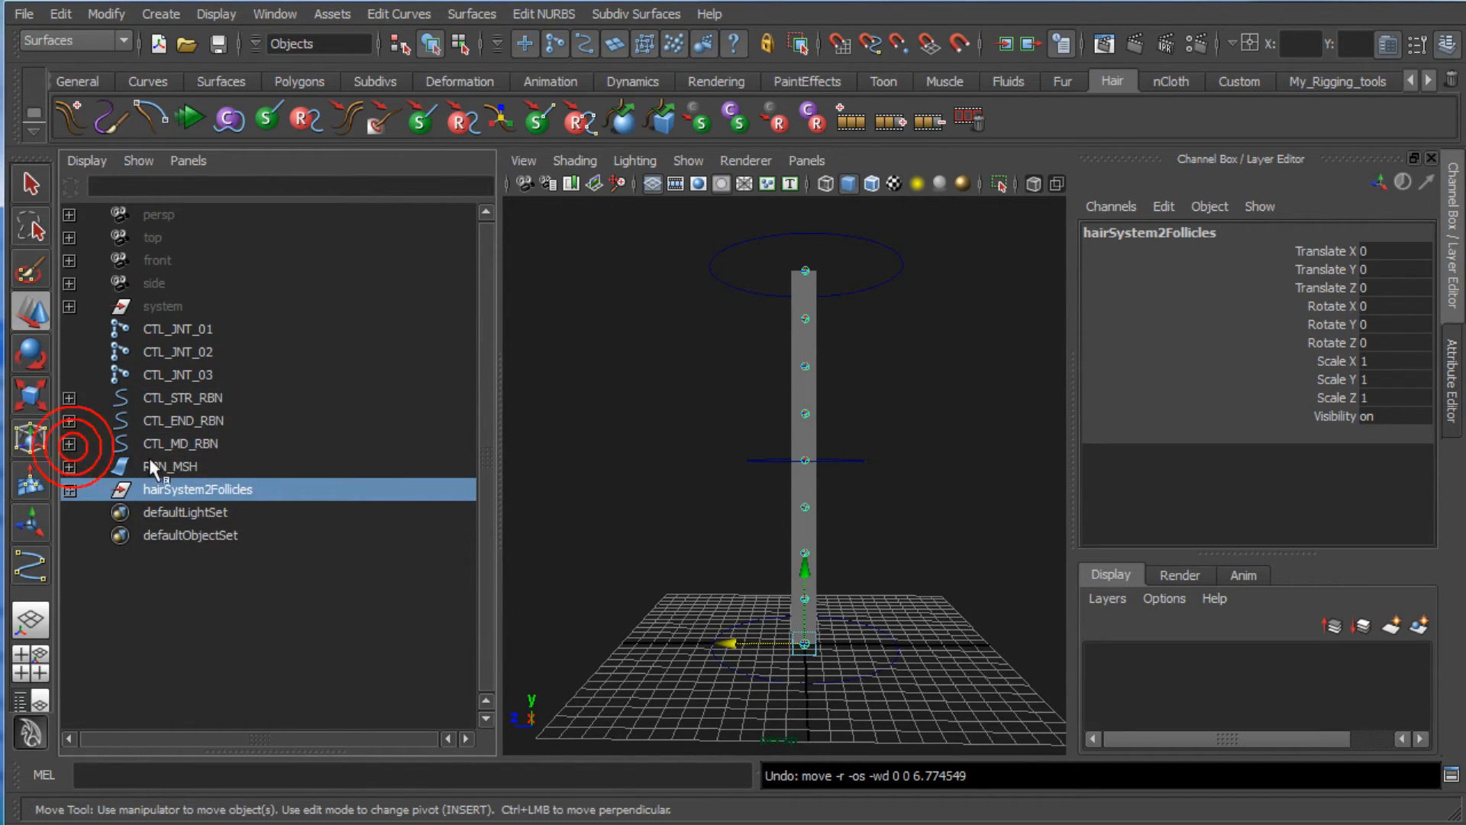
left_click(170, 468)
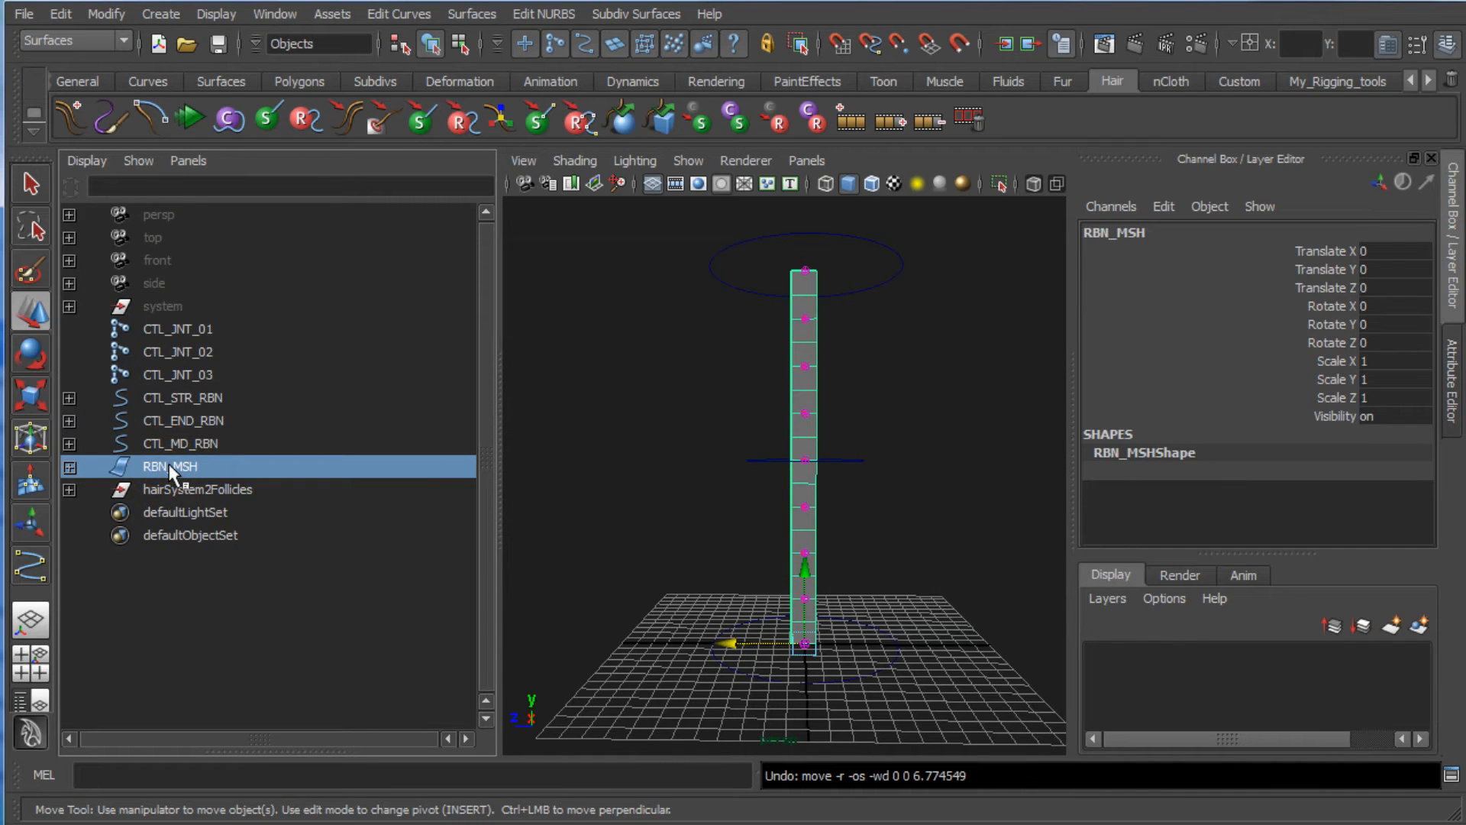
left_click(217, 405)
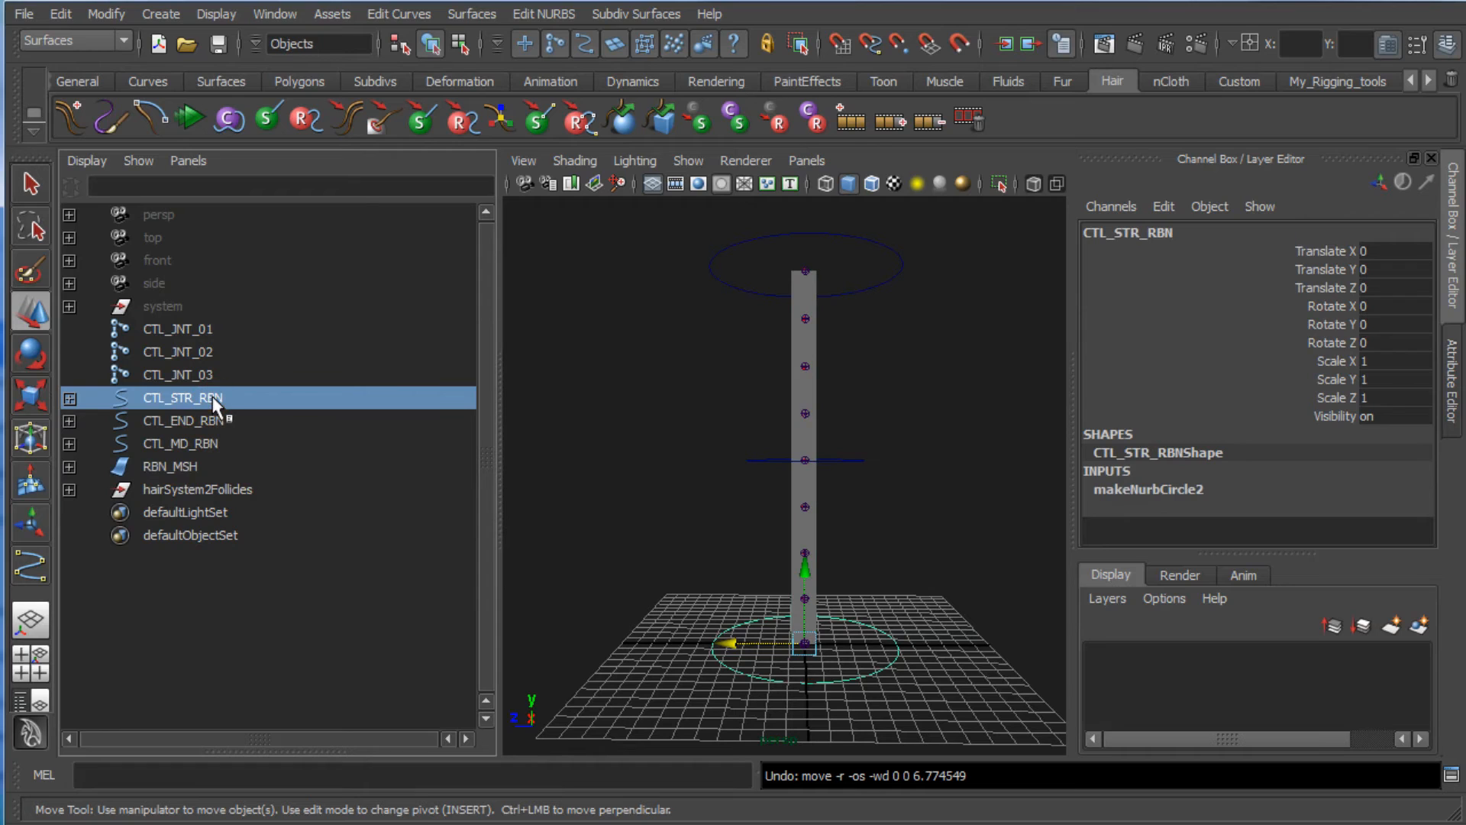
left_click(205, 328)
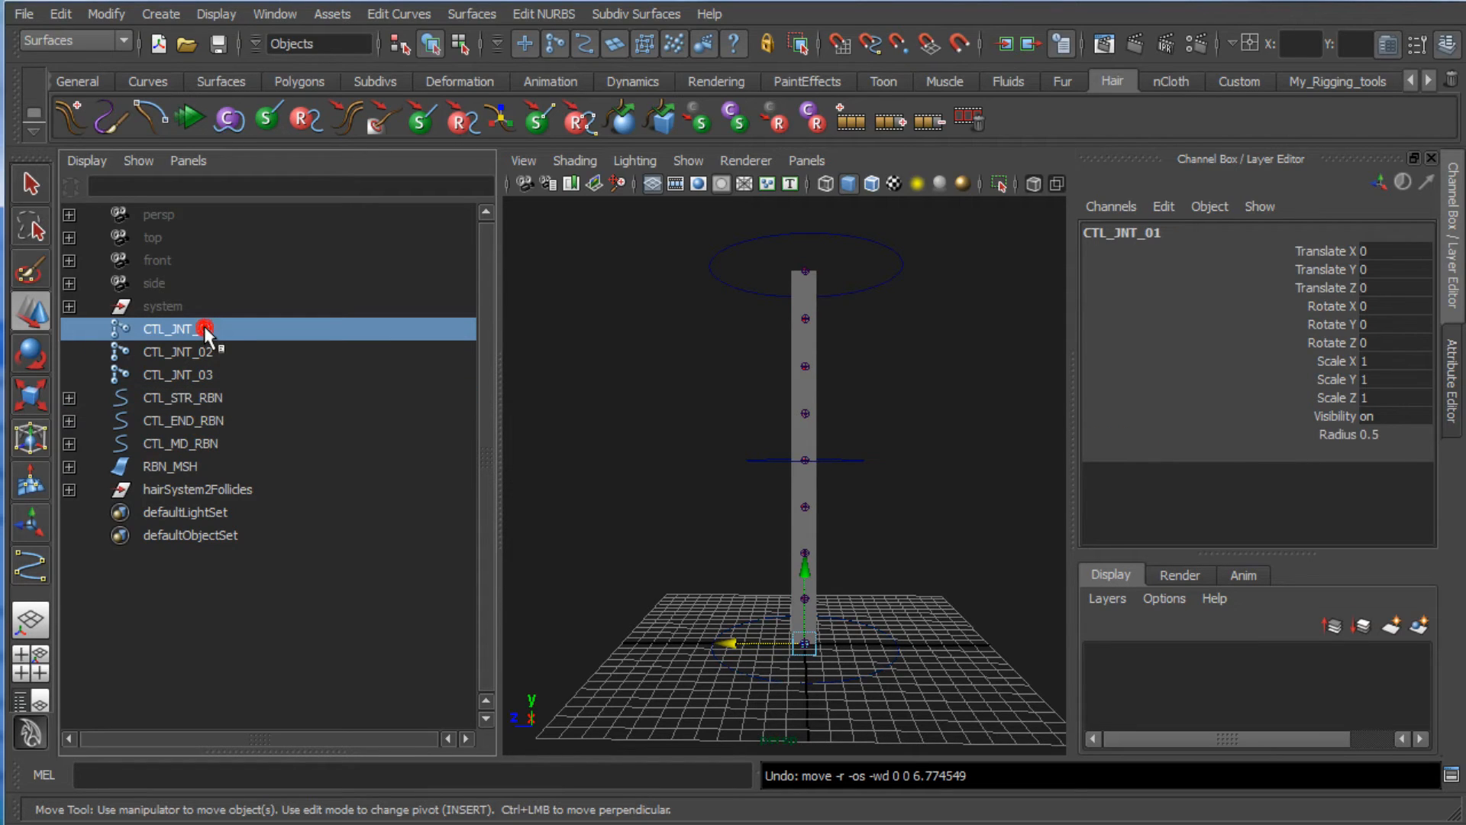
Step: Select RBN_MSH together with CTL_JNT_01, CTL_JNT_02 and CTL_JNT_03, and switch to the Animation menu set
left_click(201, 468)
left_click_drag(202, 329, 202, 378, "ctrl")
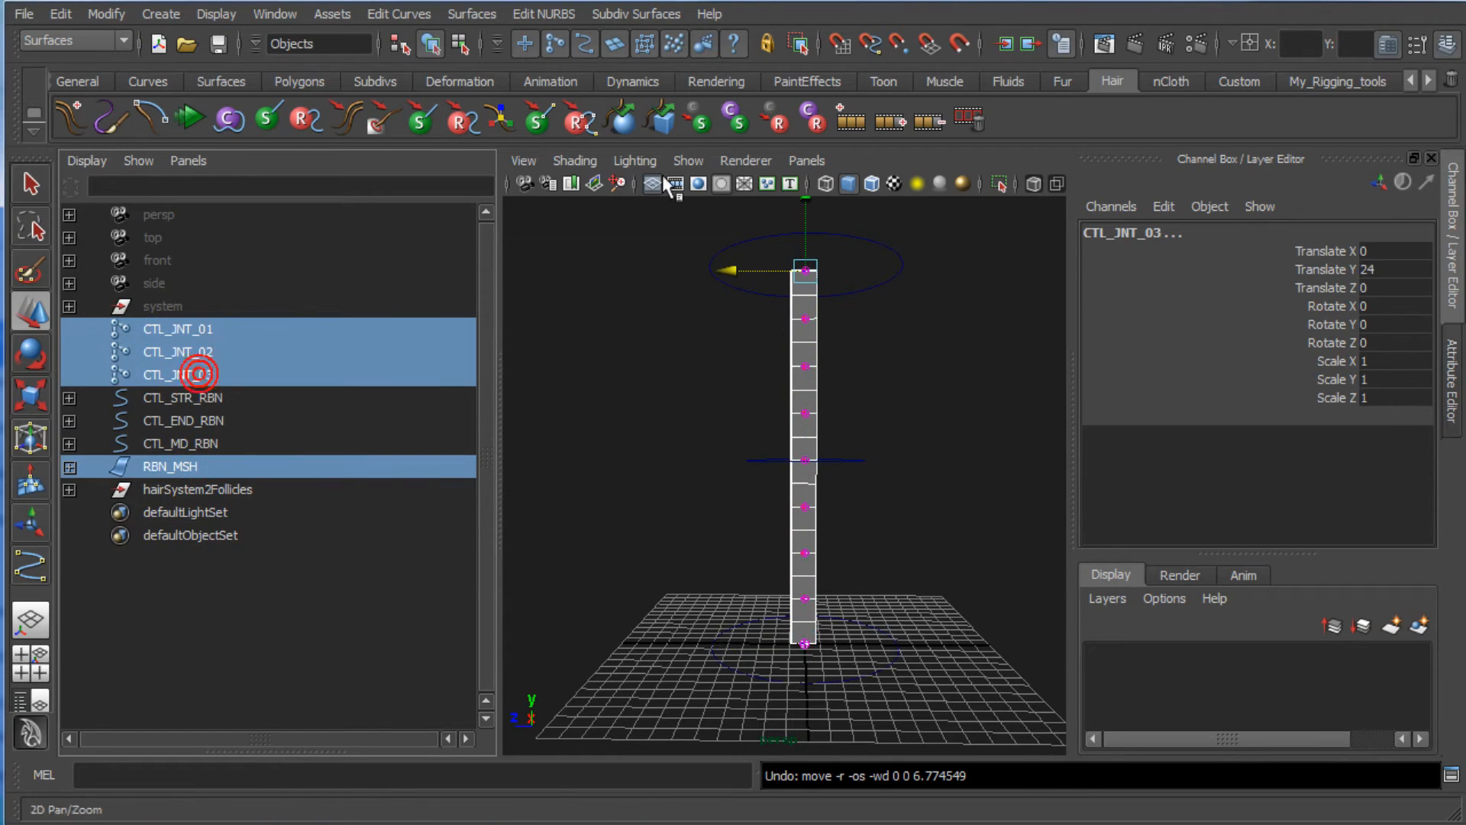
left_click(126, 40)
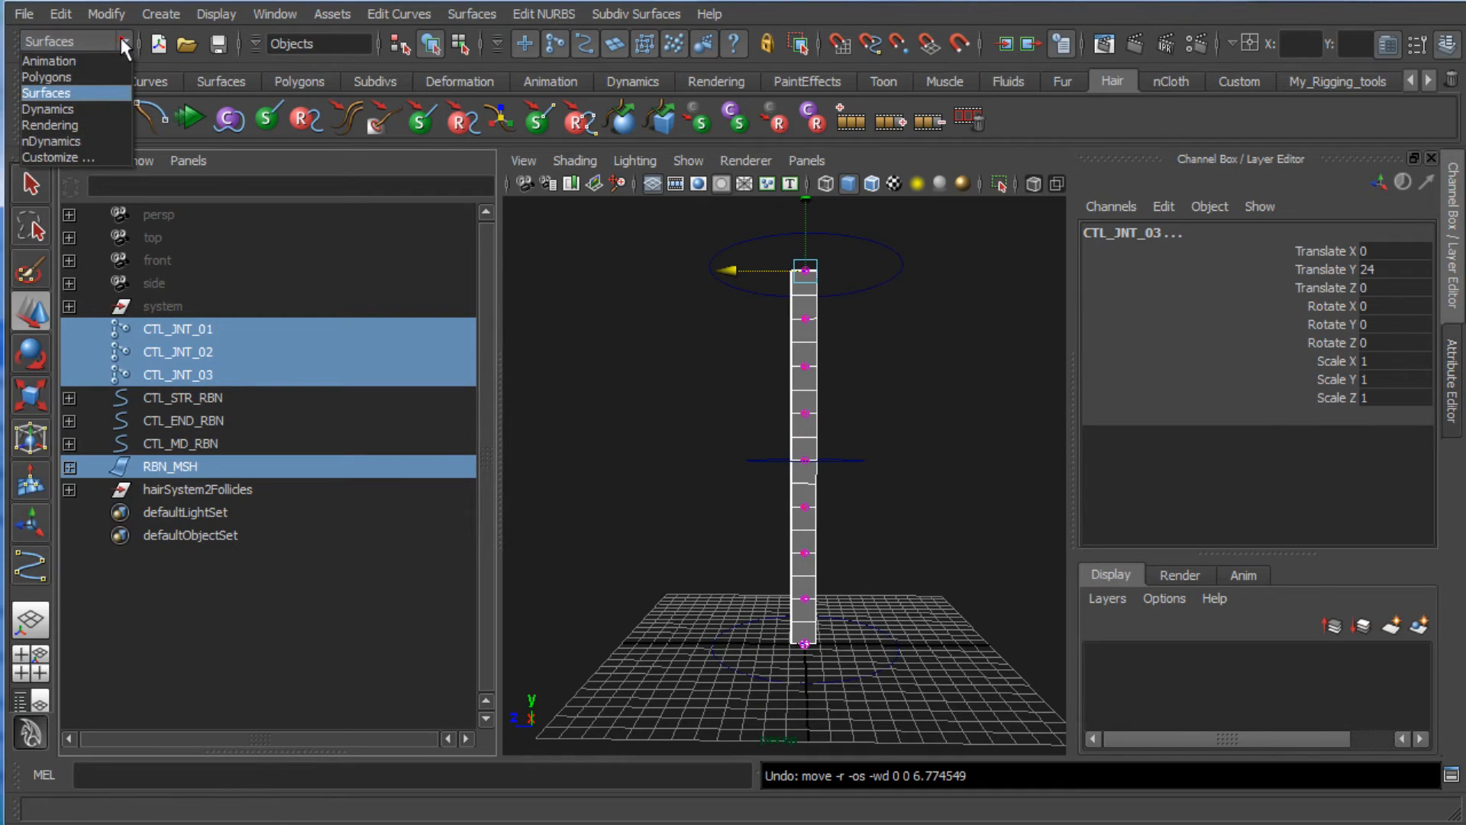
left_click(107, 66)
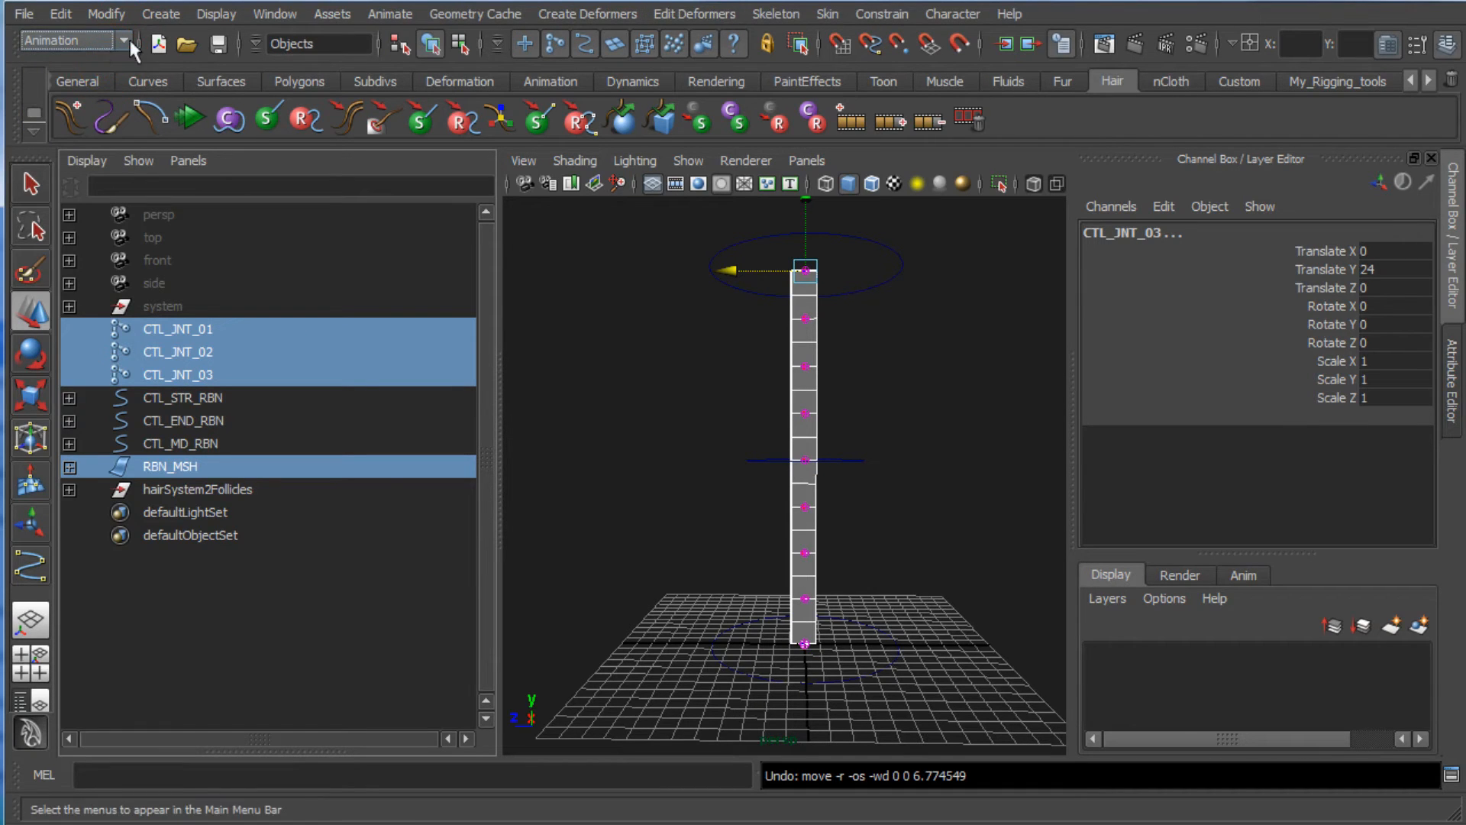
left_click(829, 16)
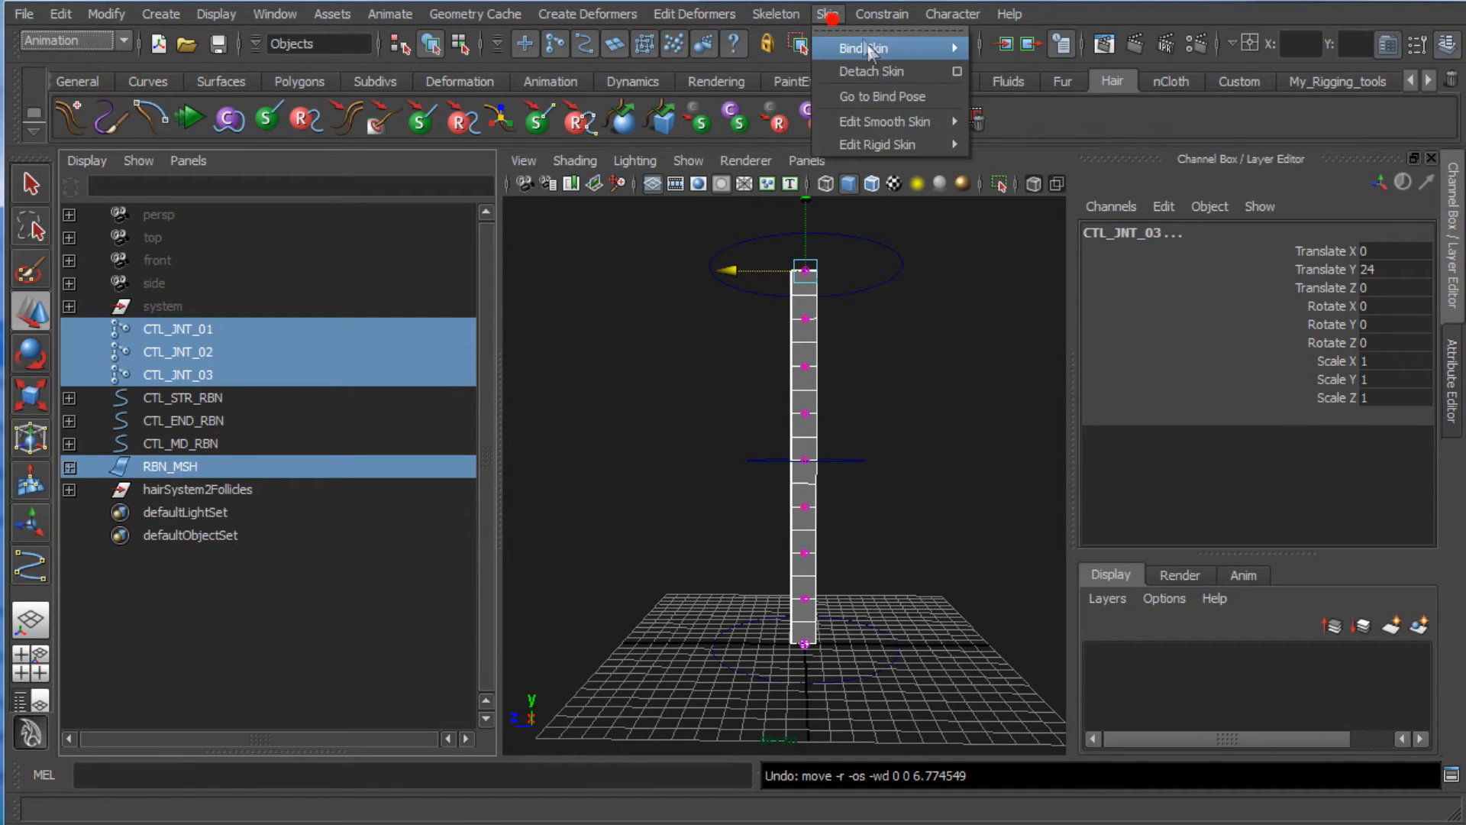
mouse_move(868, 47)
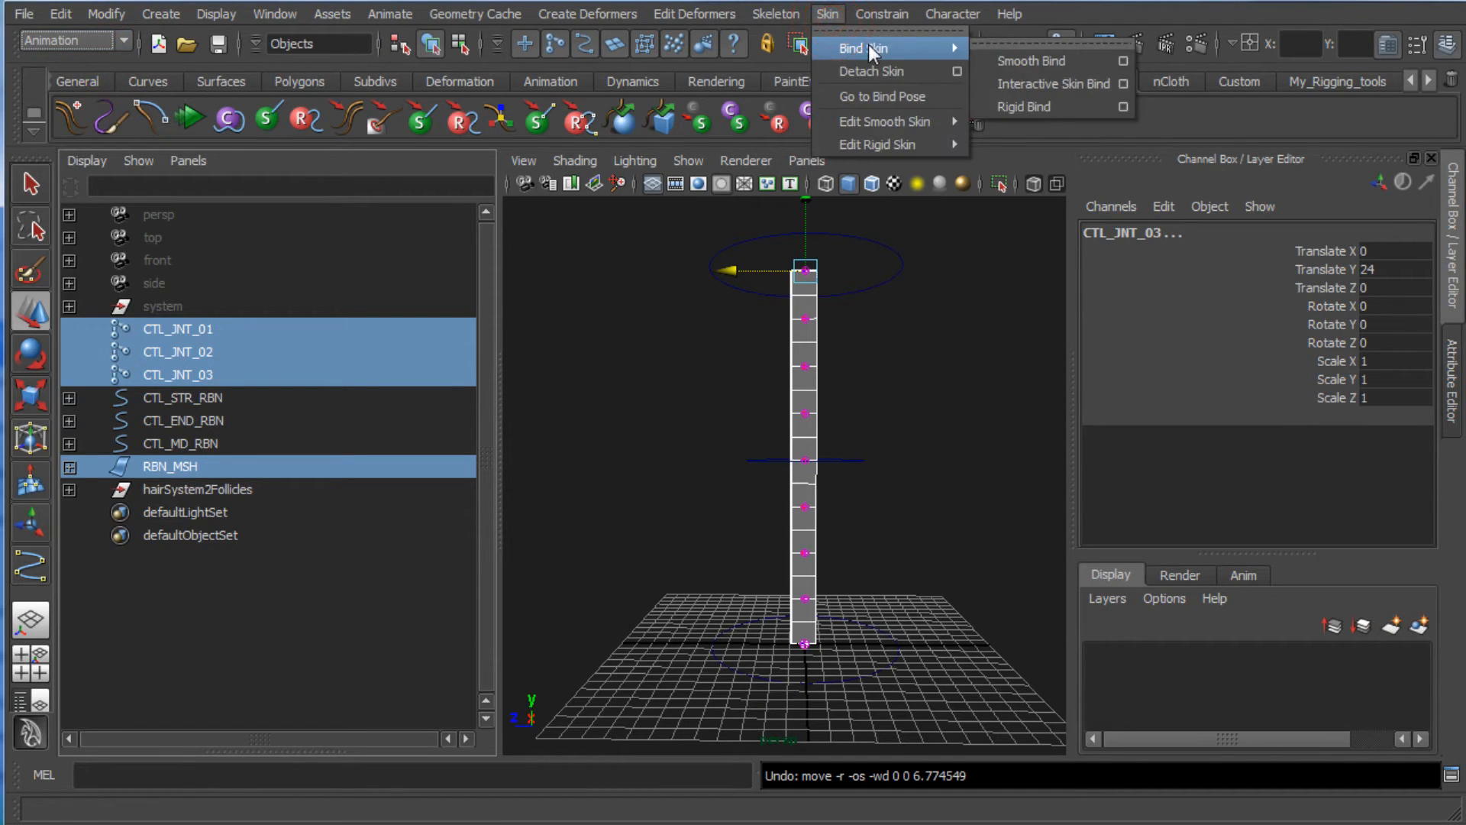
left_click(1015, 60)
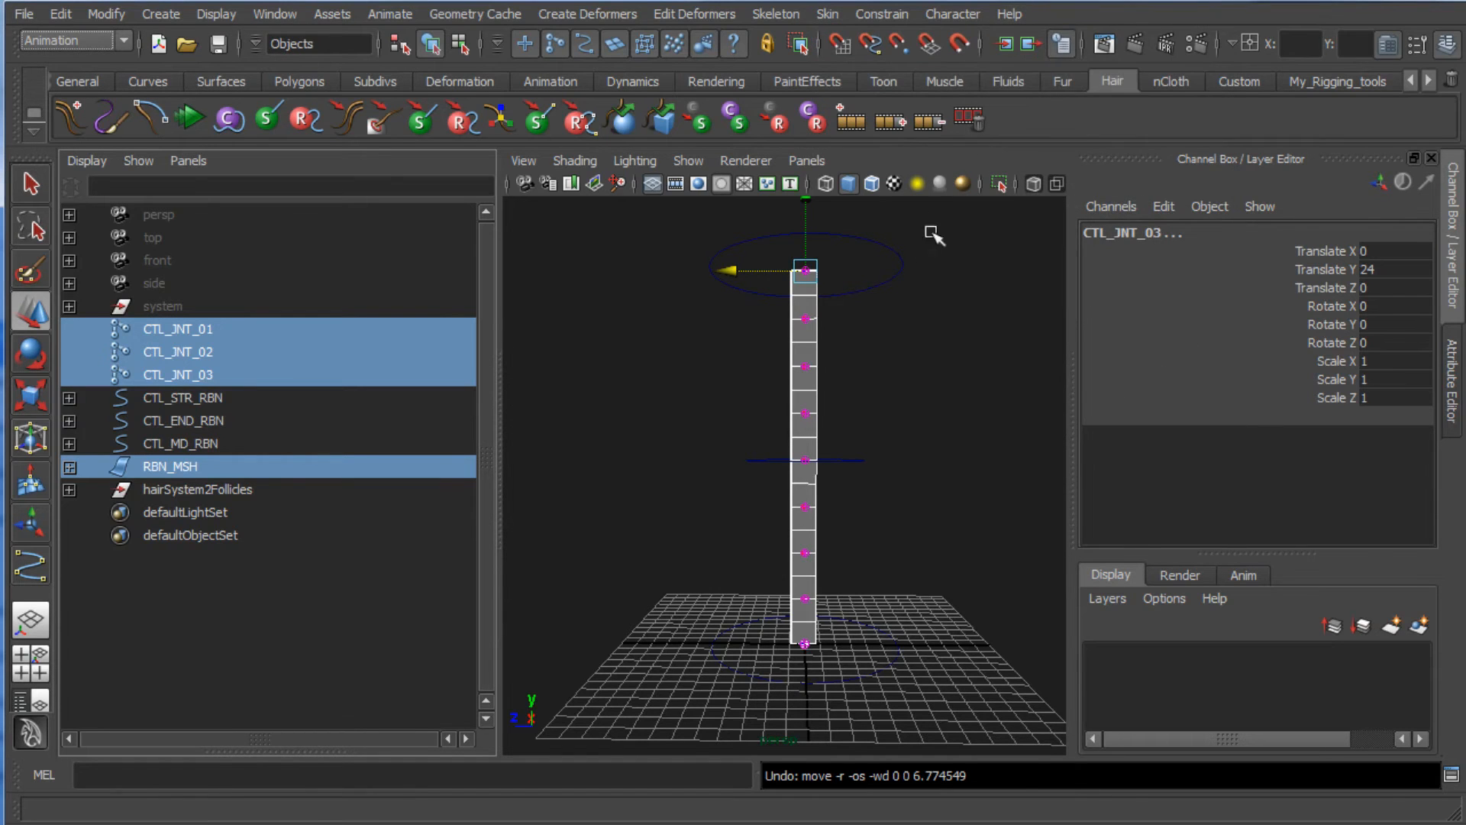
left_click(897, 307)
Step: Smooth bind RBN_MSH to CTL_JNT_01, CTL_JNT_02 and CTL_JNT_03, using reset bind options with Normalize Weights set to Interactive
left_click(814, 303)
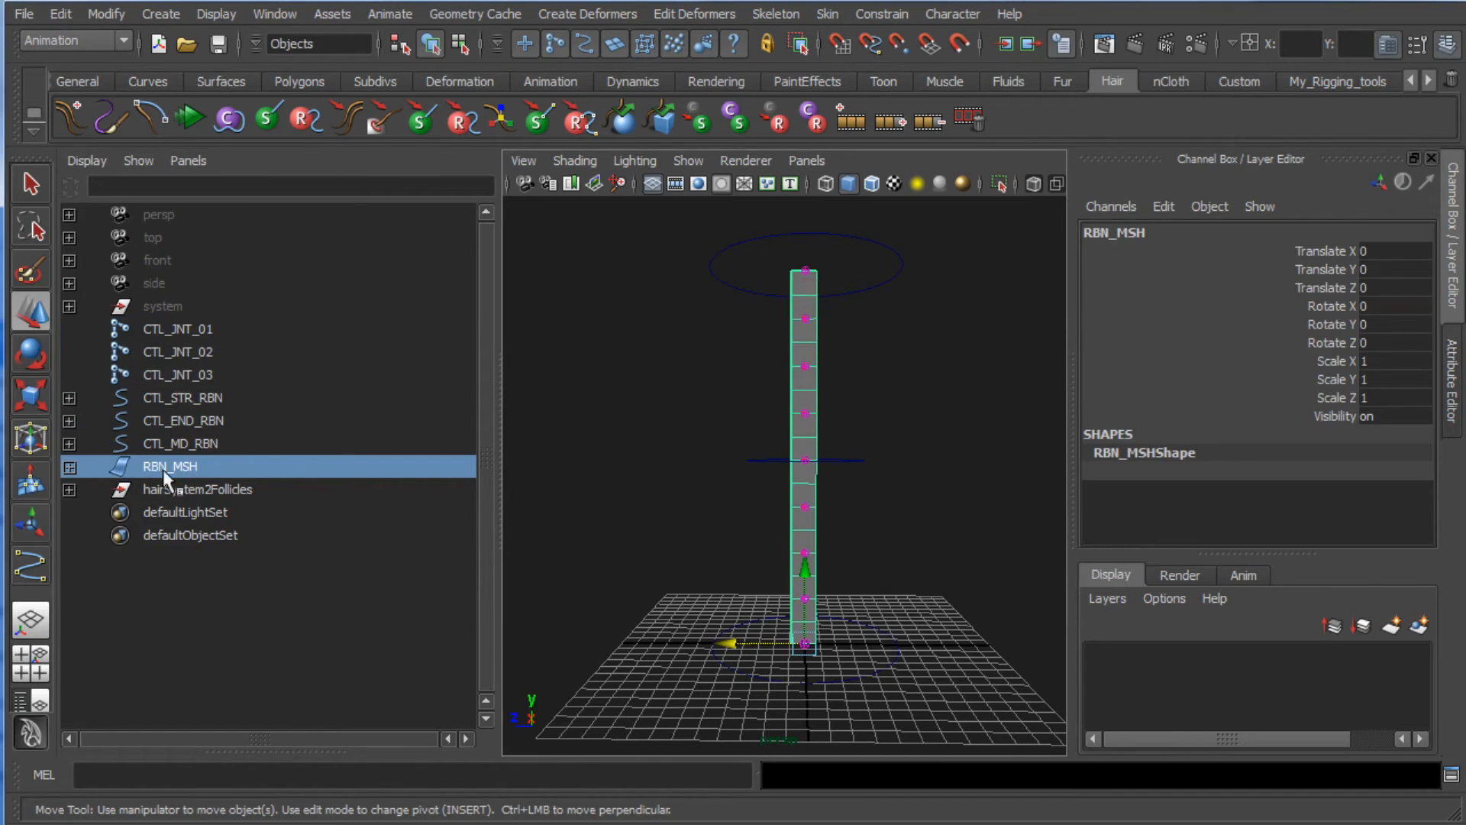
left_click_drag(189, 330, 197, 374, "ctrl")
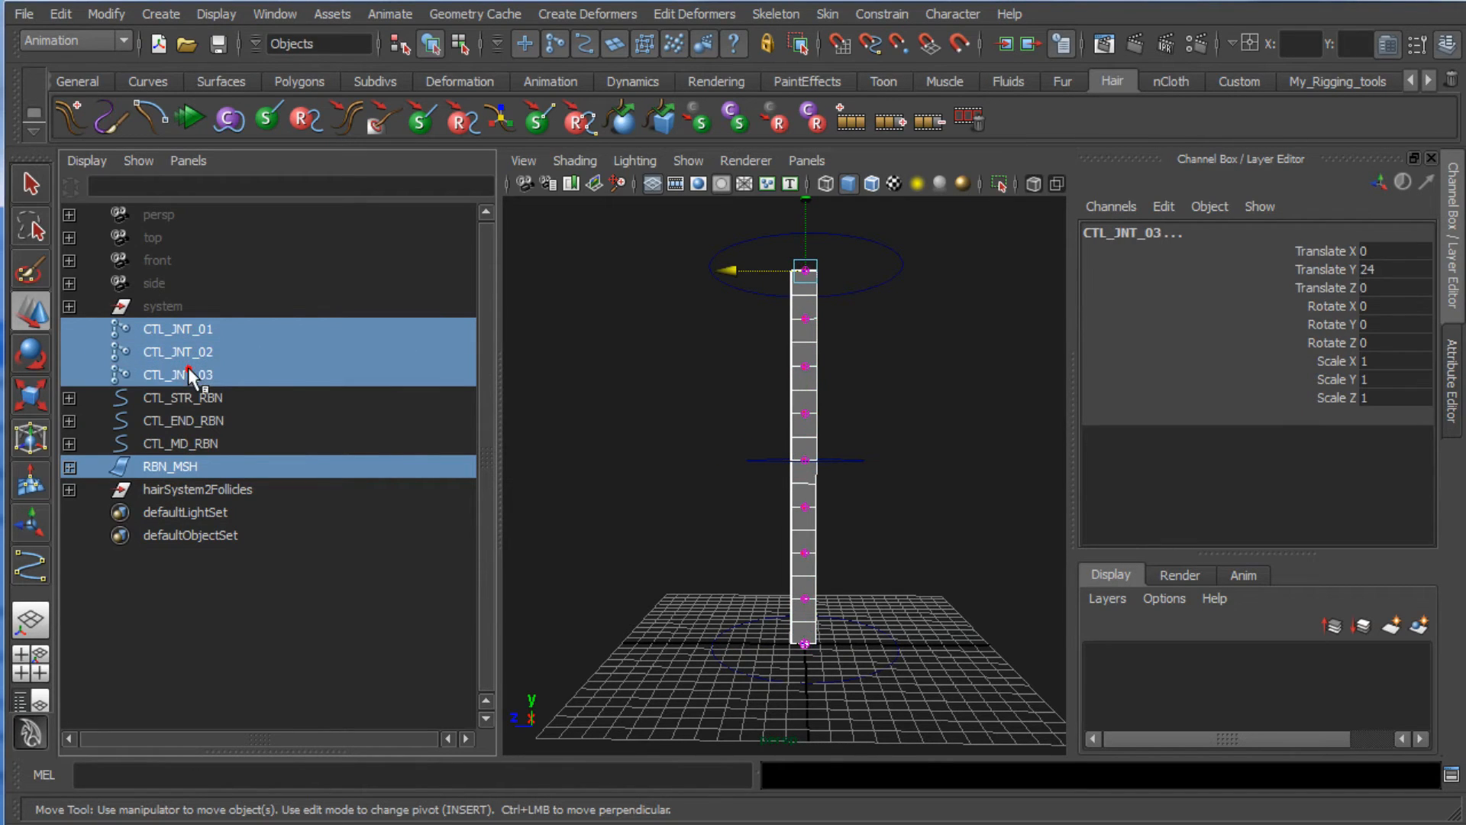
left_click(879, 14)
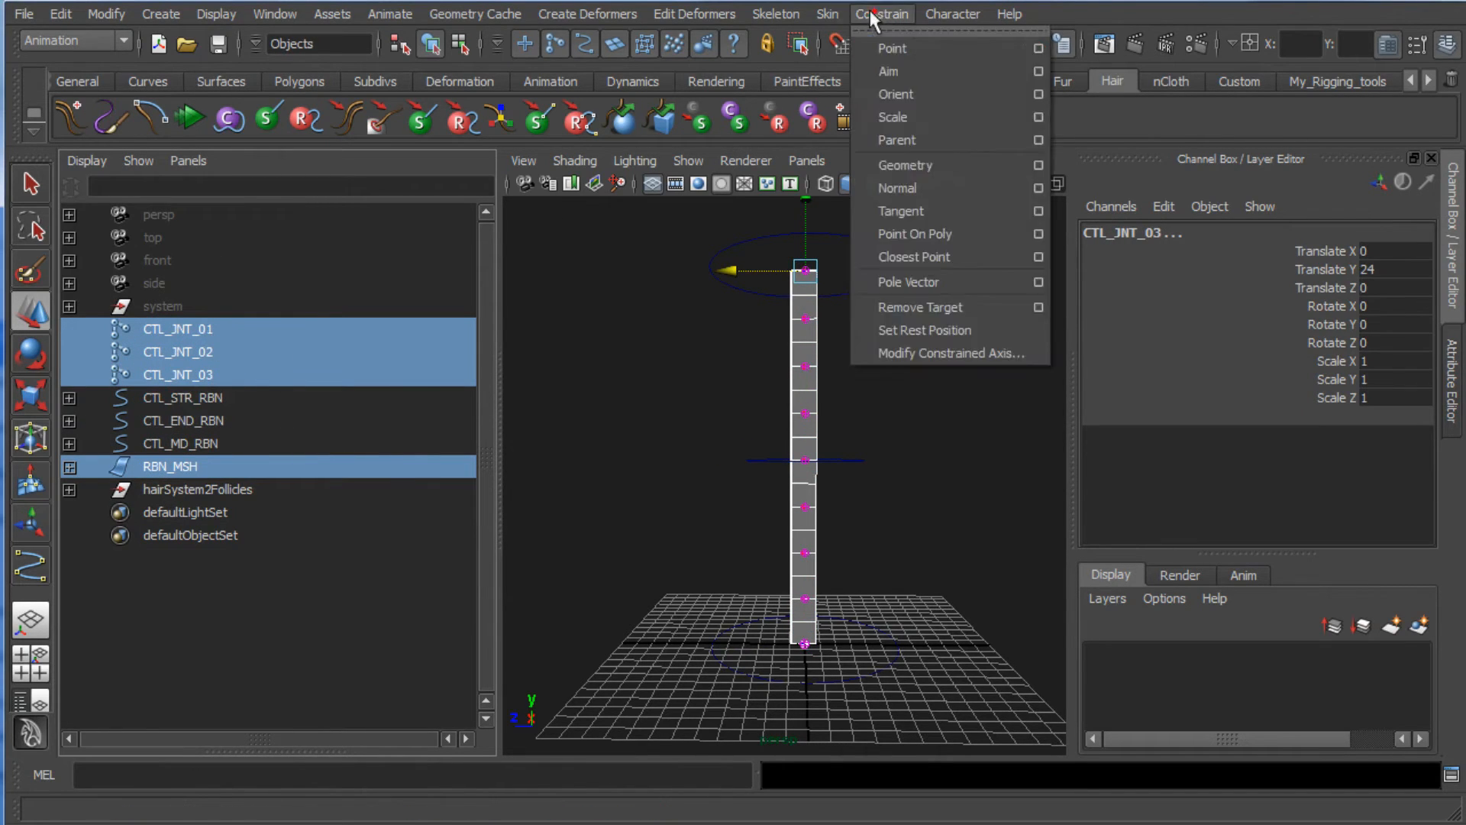
mouse_move(832, 17)
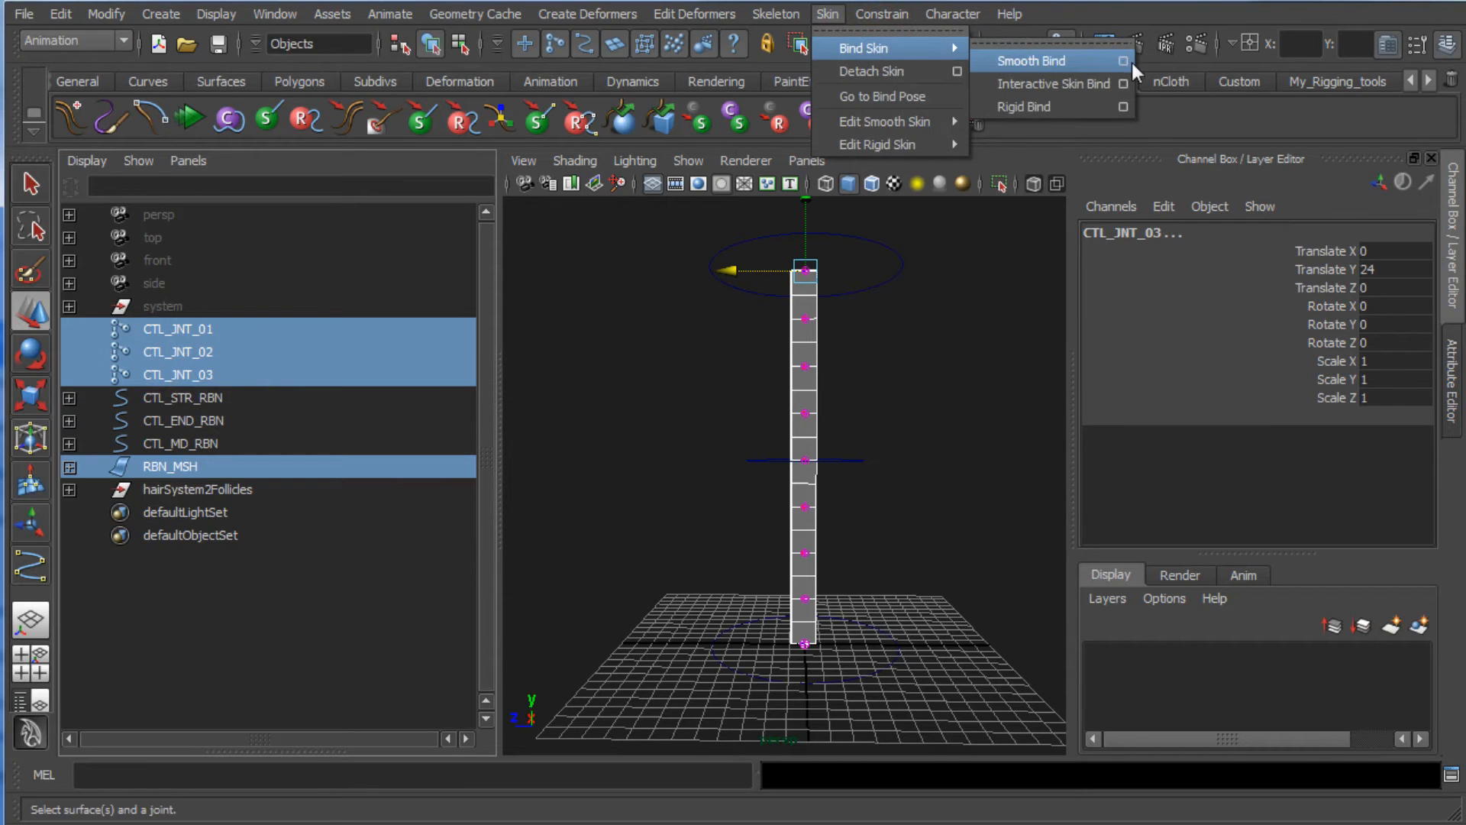
left_click(1127, 61)
left_click(810, 66)
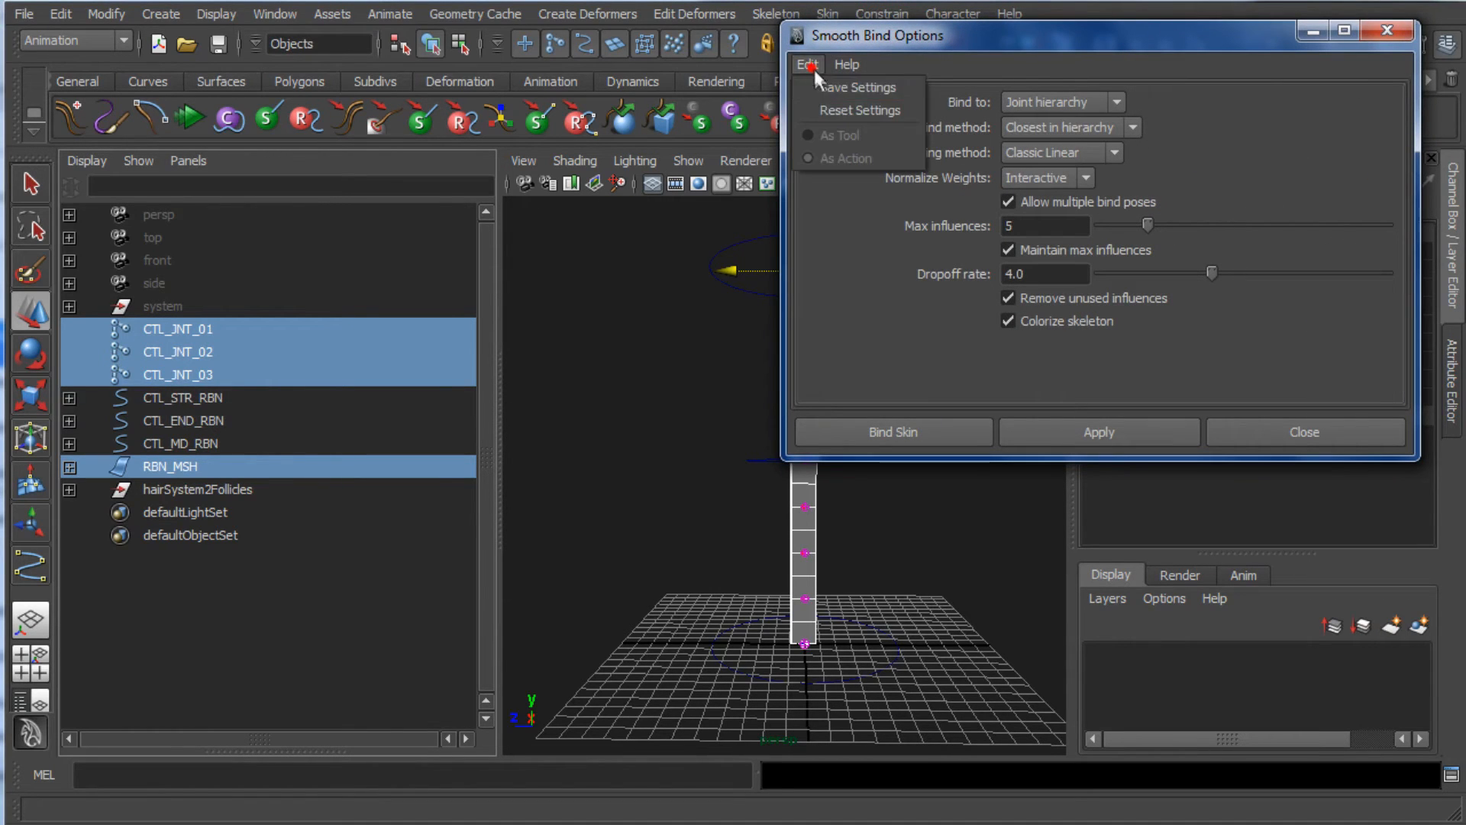
left_click(824, 108)
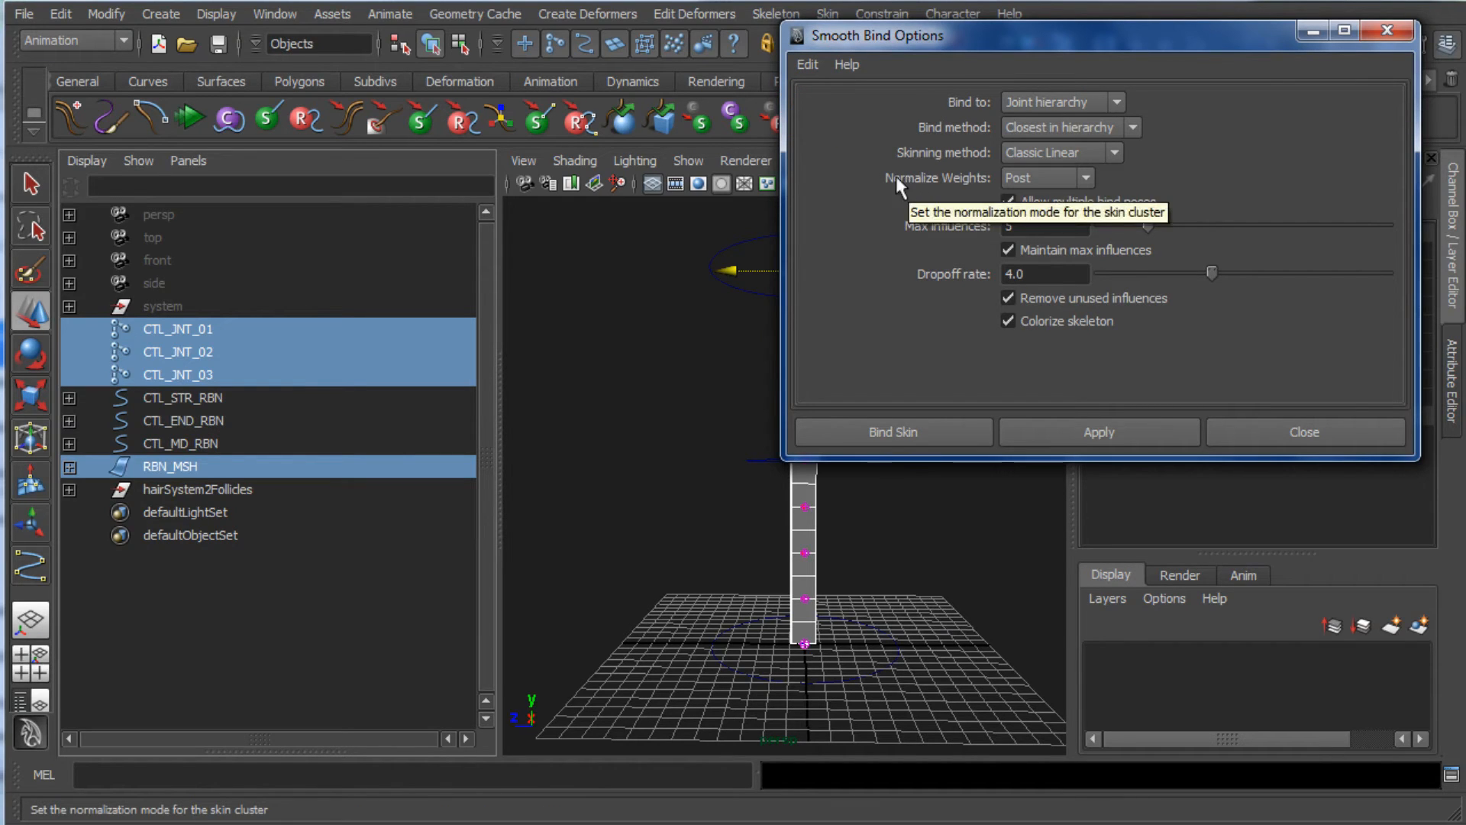
left_click(1039, 189)
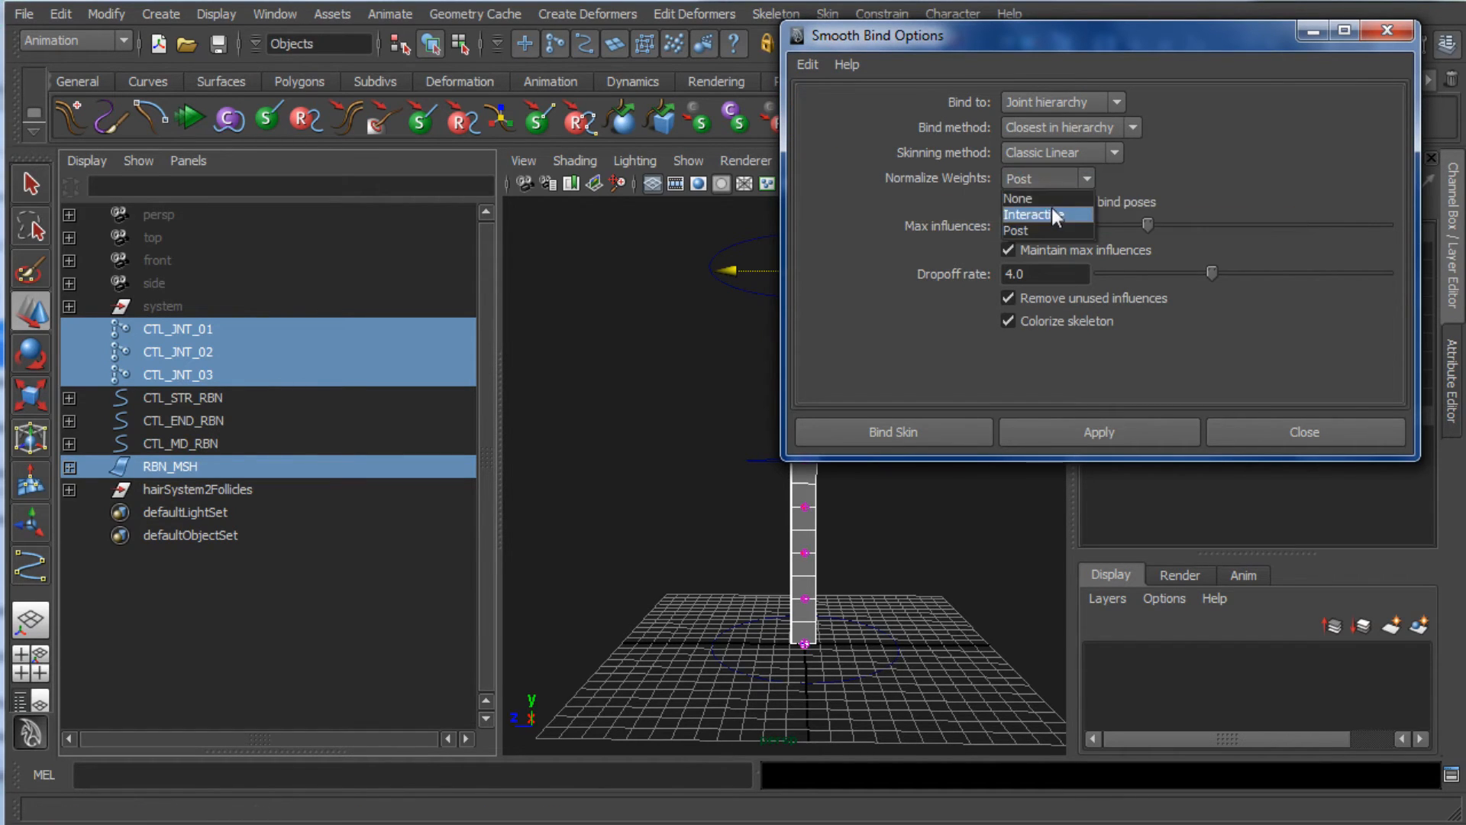
left_click(1051, 214)
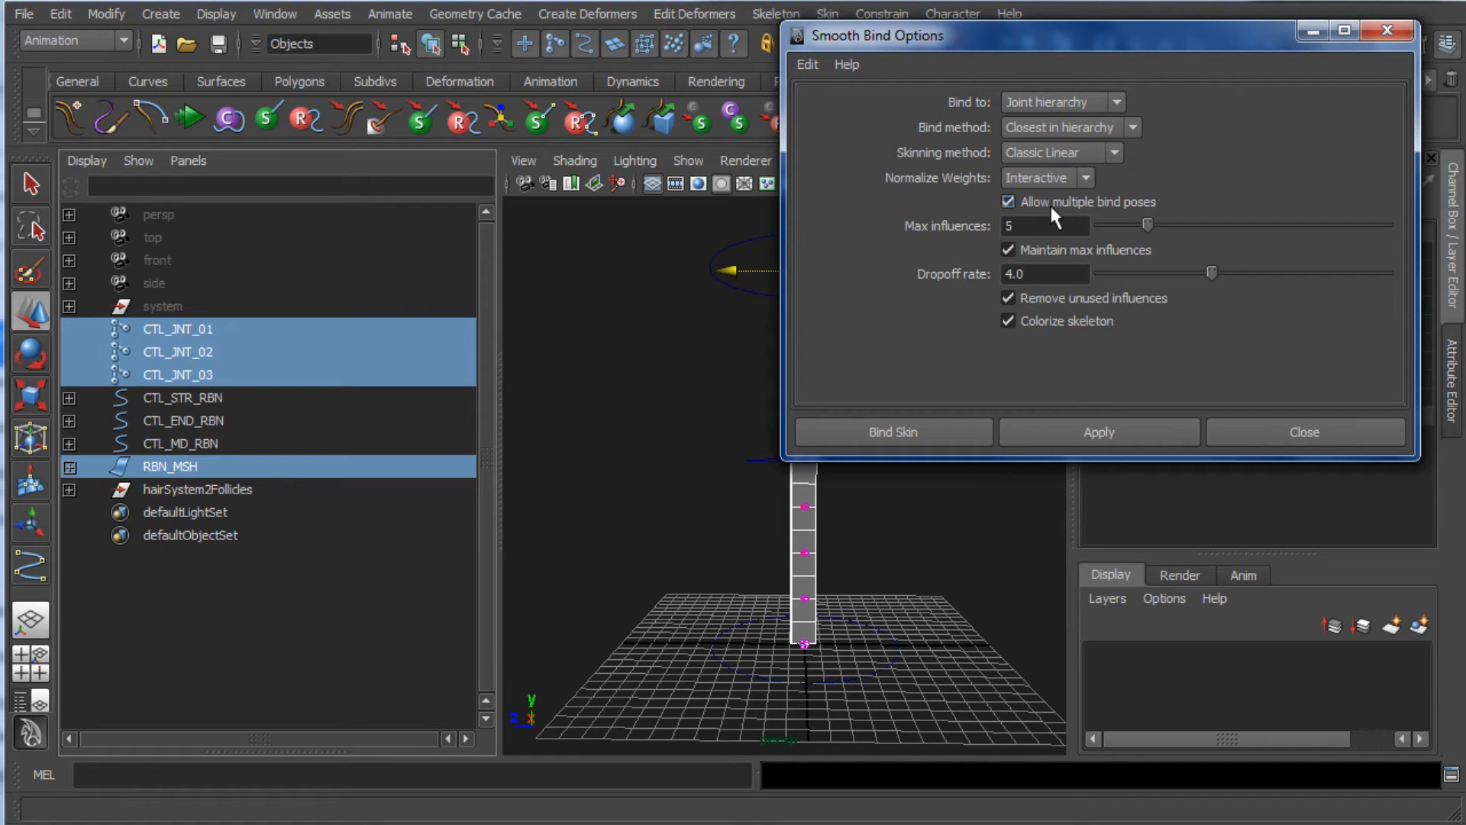
left_click(953, 429)
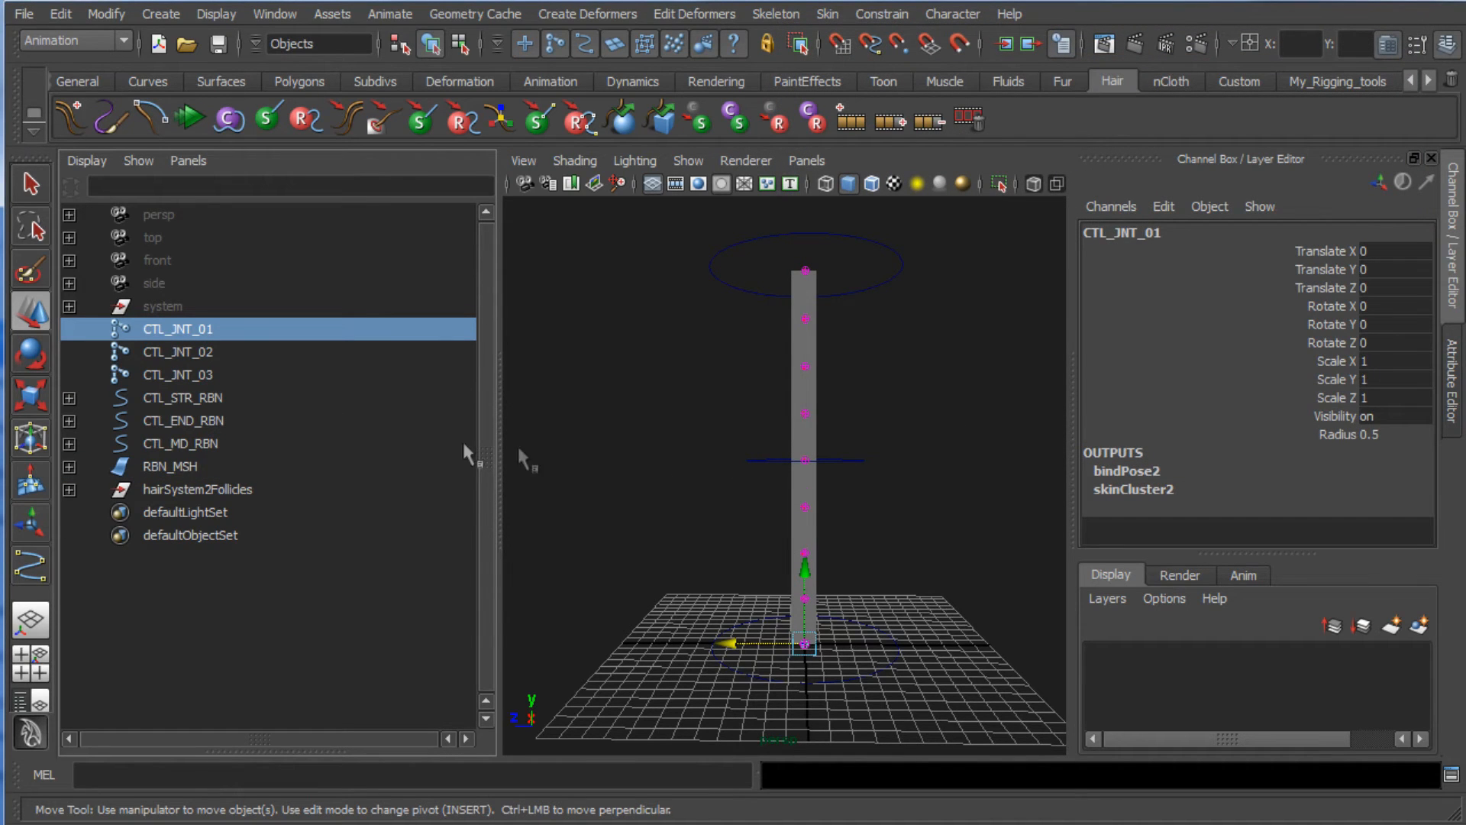
Step: Move CTL_JNT_02 about -4.4 units along Z to test the ribbon's skinning, undo the move and clear the selection
left_click(215, 357)
left_click_drag(733, 459, 802, 523)
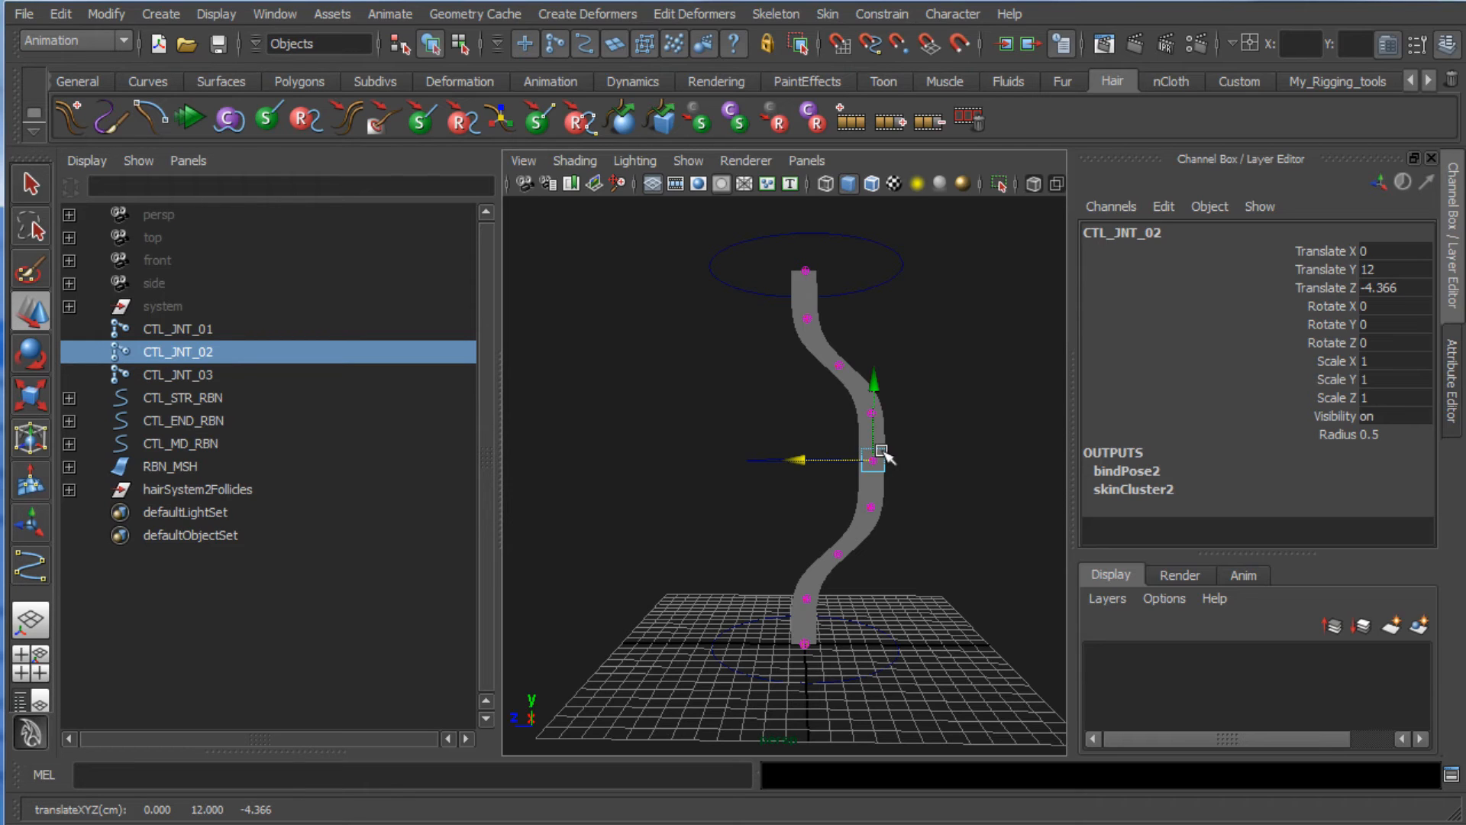
key("ctrl+z")
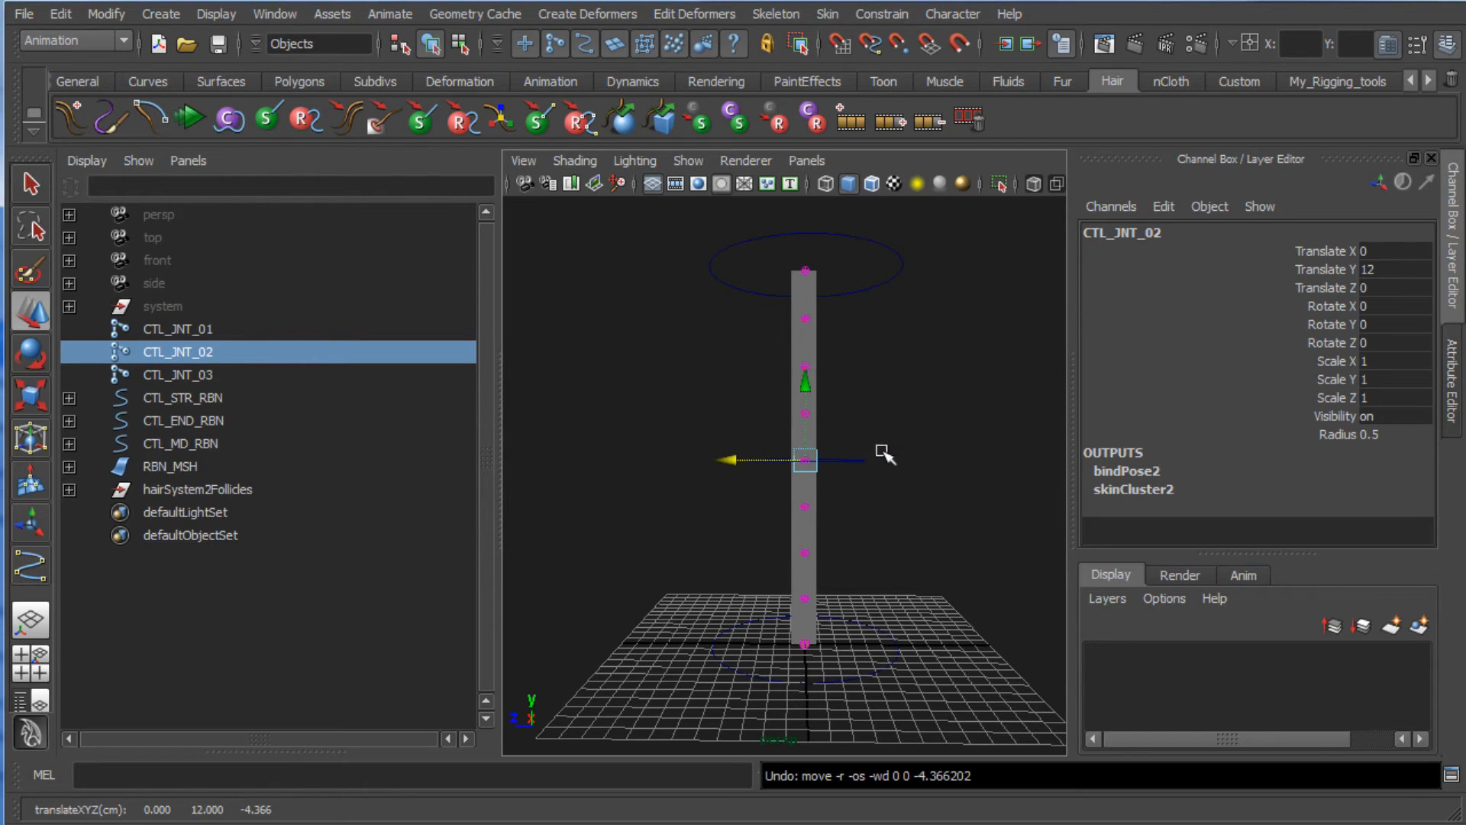
left_click(927, 442)
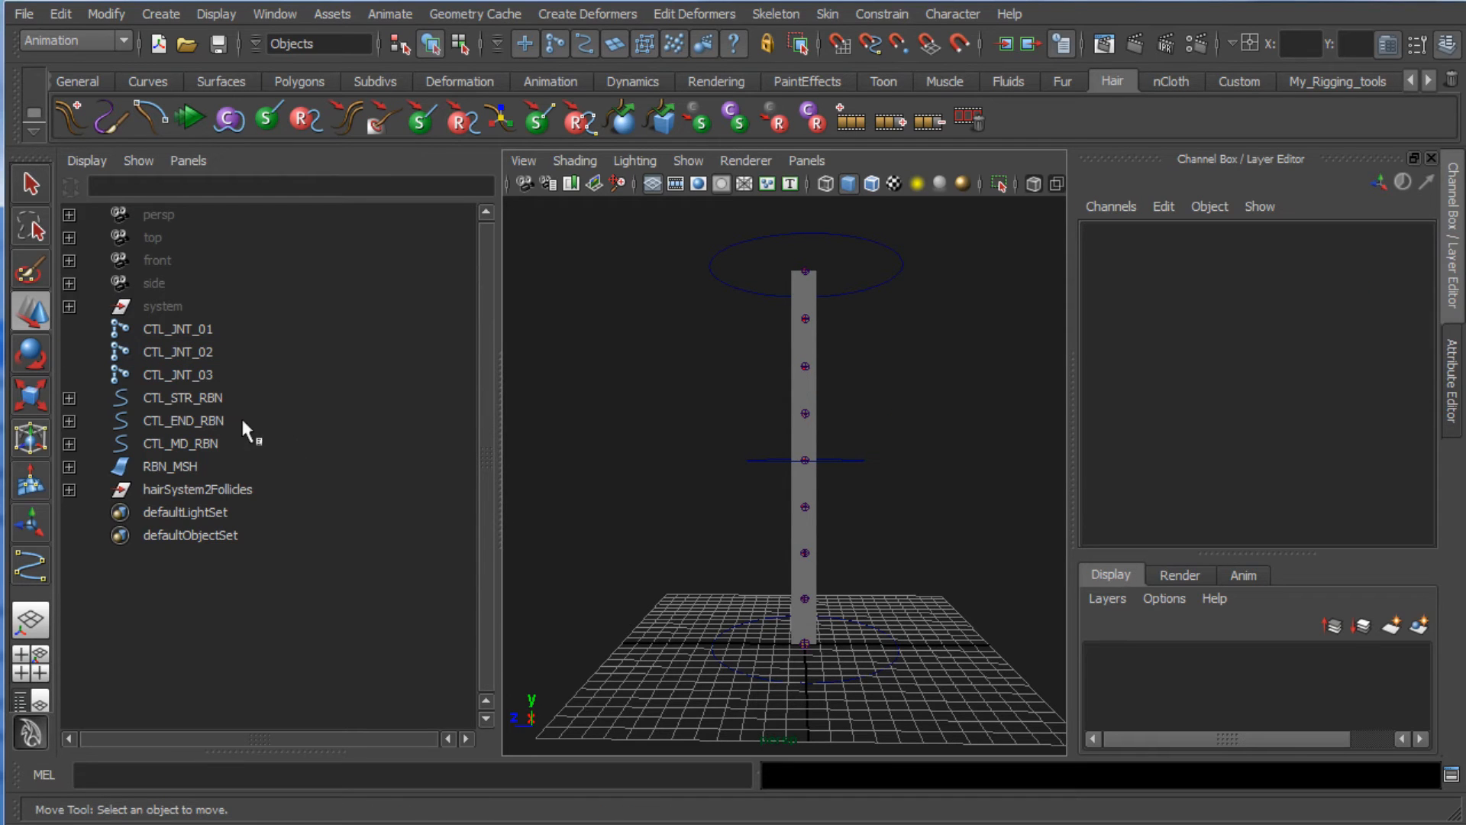
Step: Parent-constrain CTL_JNT_01 to the base control curve CTL_STR_RBN
left_click(214, 336)
left_click_drag(855, 465, 926, 535, "alt")
scroll(903, 480, "up", 3)
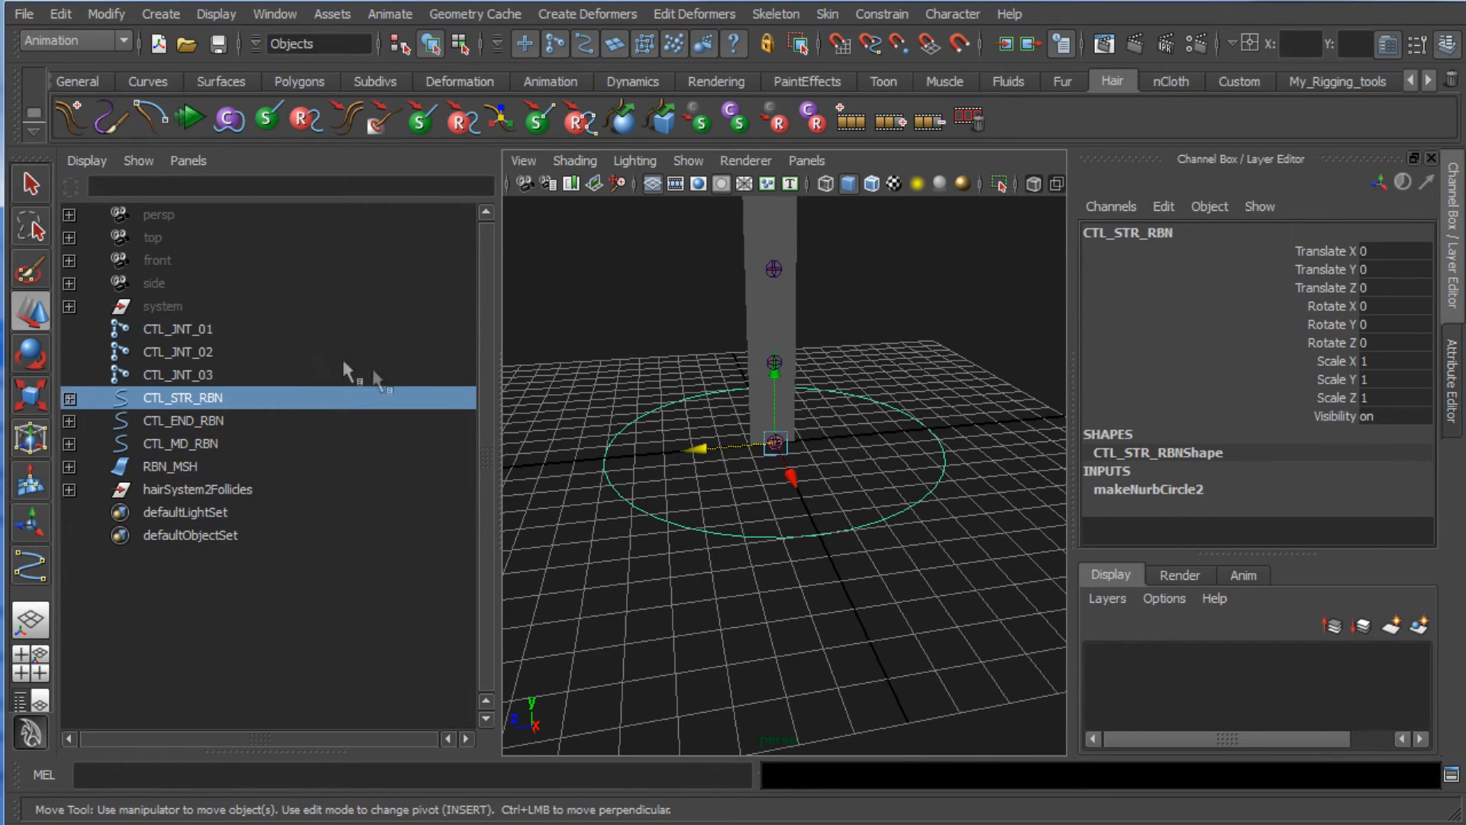
left_click(215, 328, "ctrl")
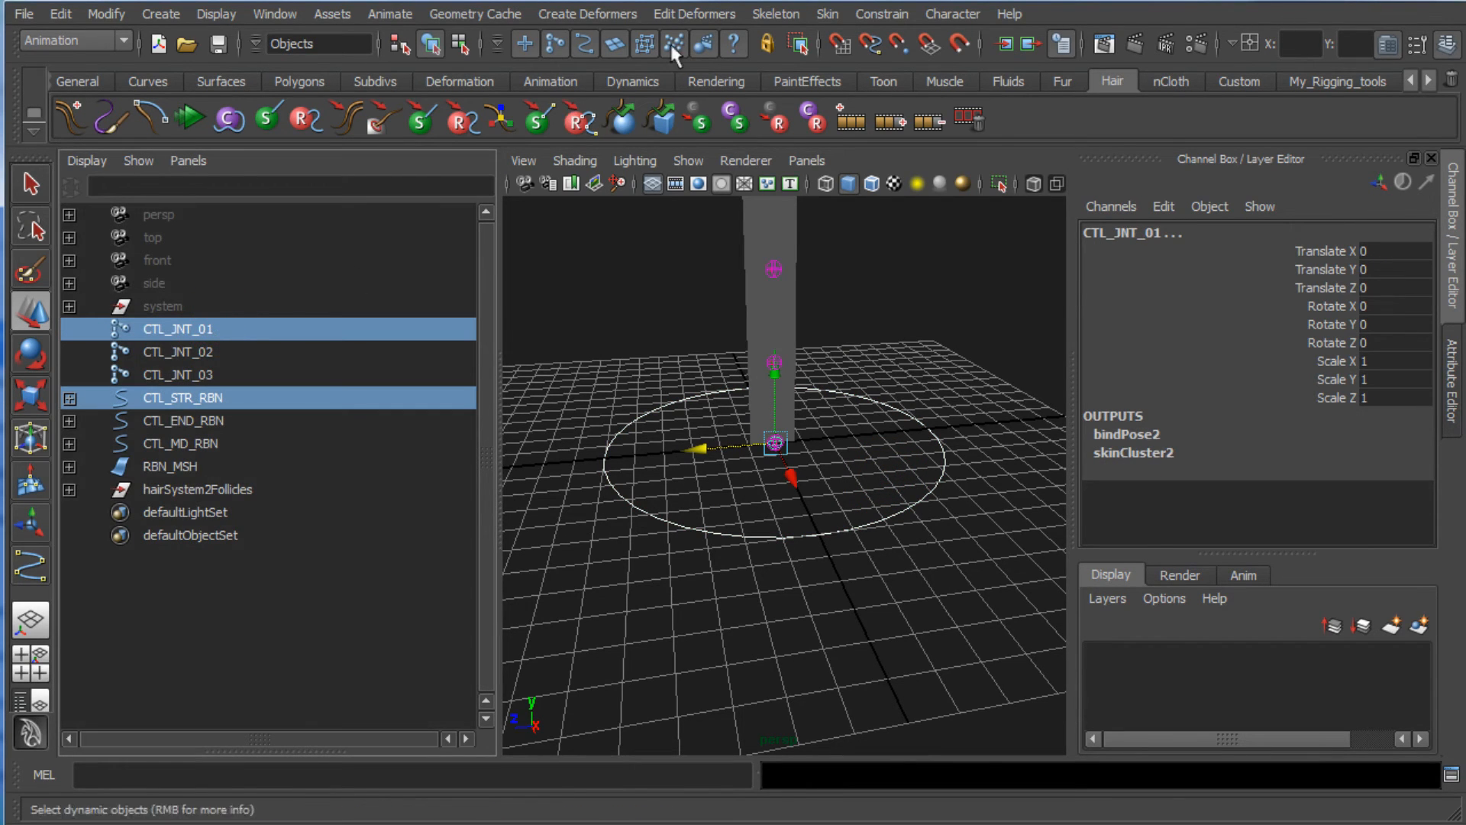
left_click(882, 14)
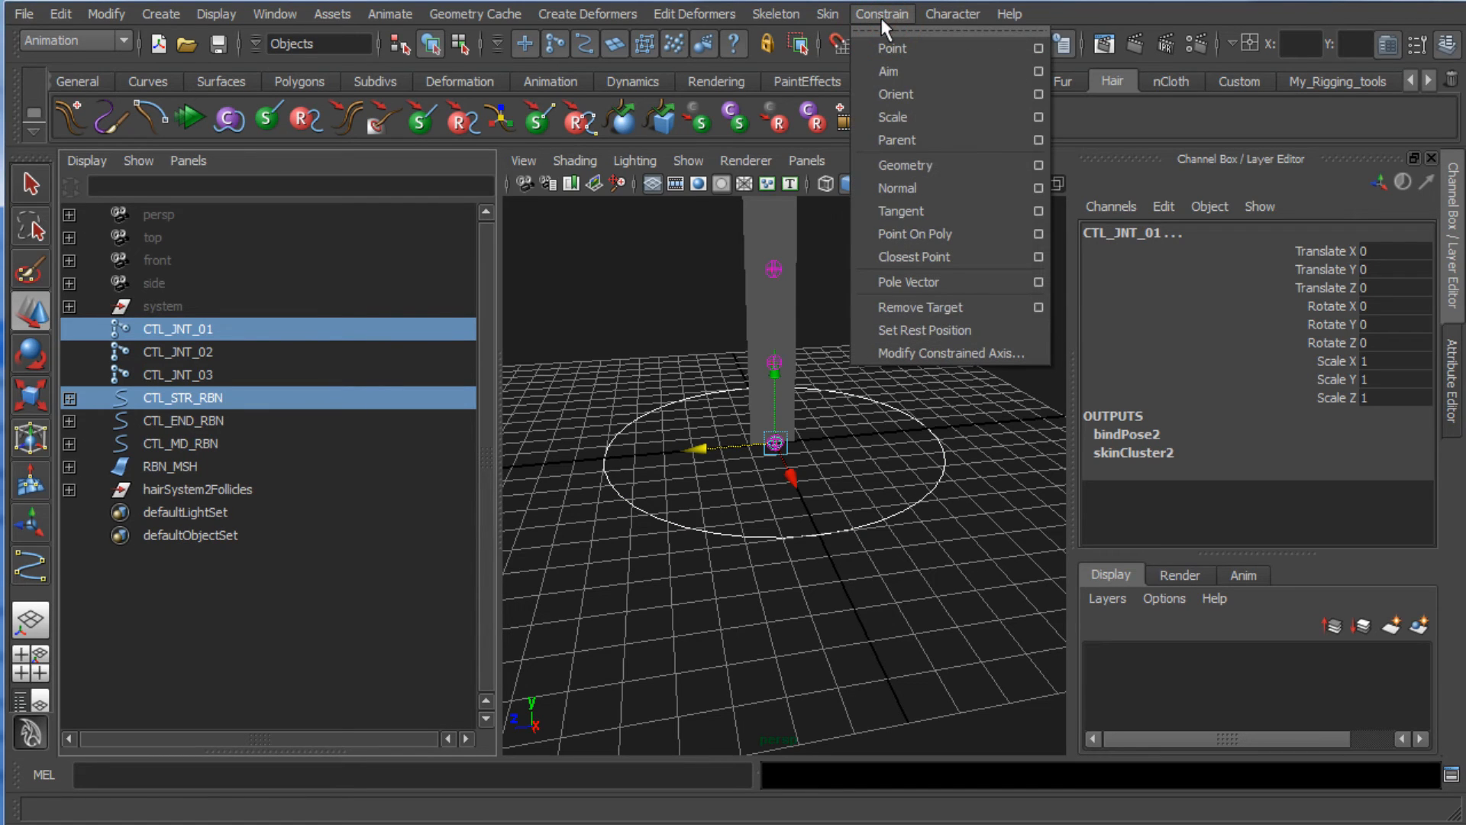
left_click(933, 137)
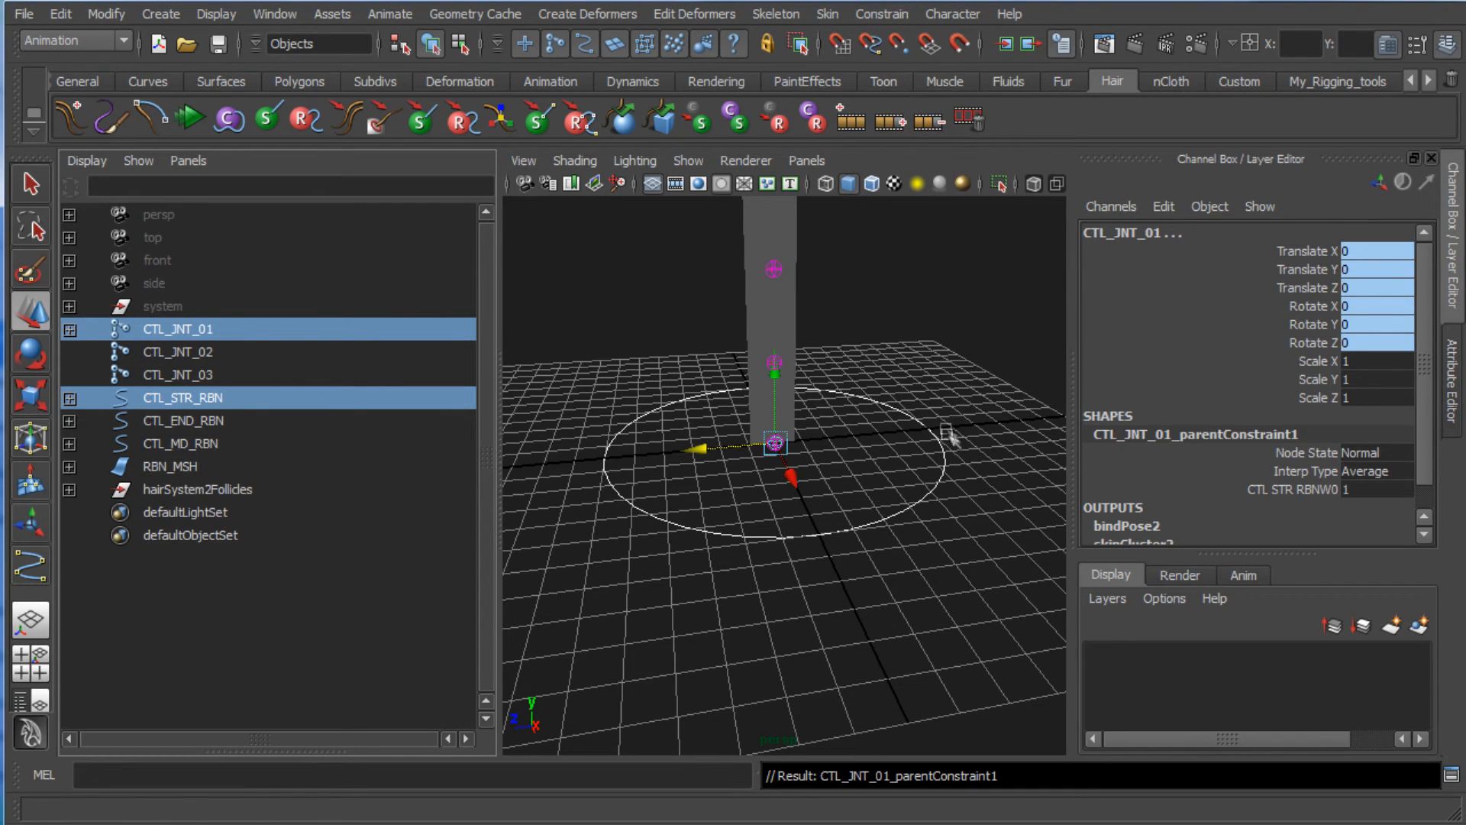
Step: Move CTL_STR_RBN about 4.8 units along Z to test its pull on the ribbon's base, and undo the move
left_click(944, 456)
left_click_drag(726, 450, 571, 463)
scroll(697, 454, "down", 8)
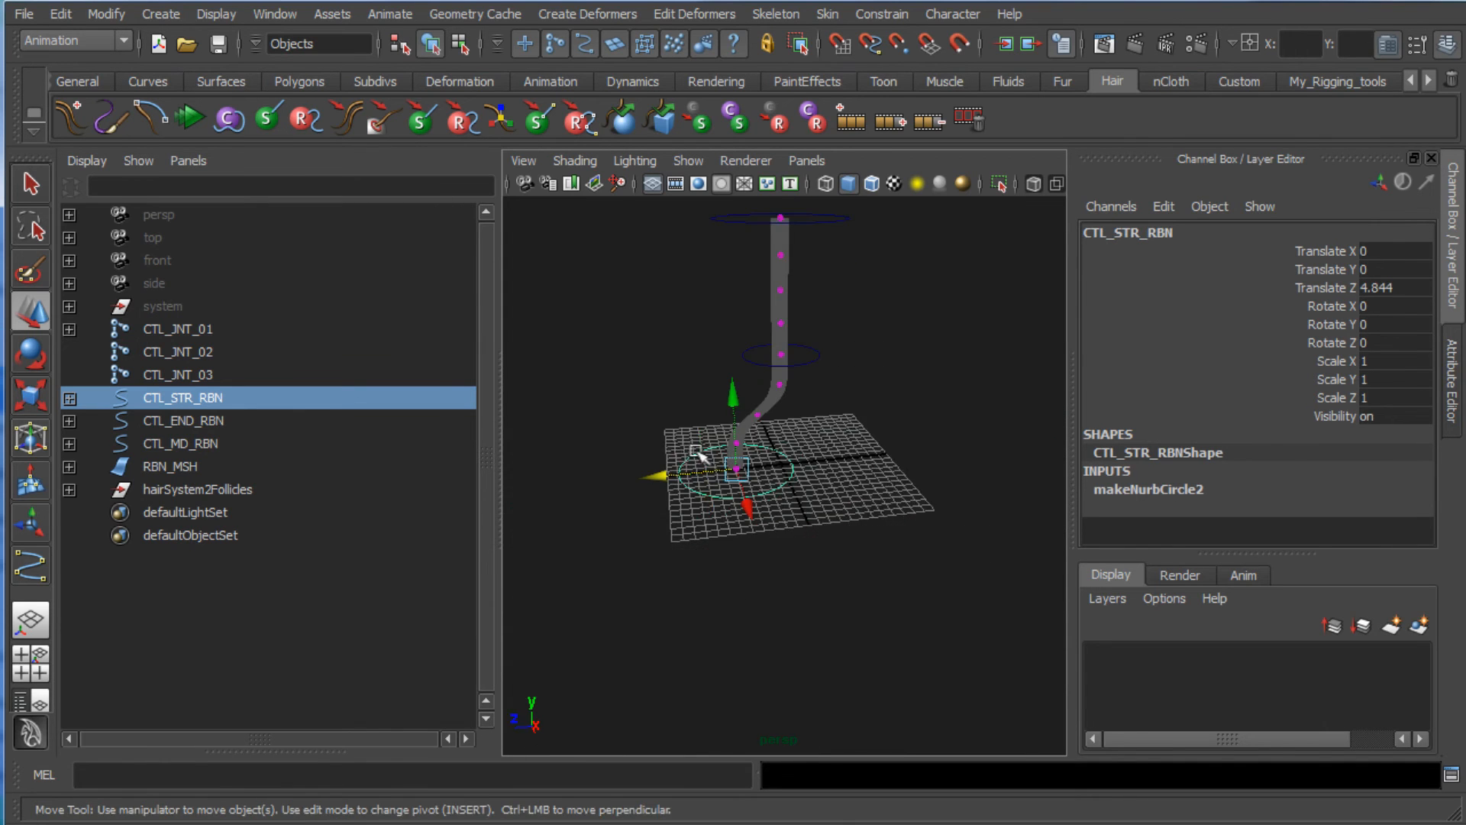
key("ctrl+z")
Step: Parent-constrain CTL_JNT_02 to the middle control curve CTL_MD_RBN
scroll(818, 442, "up", 8)
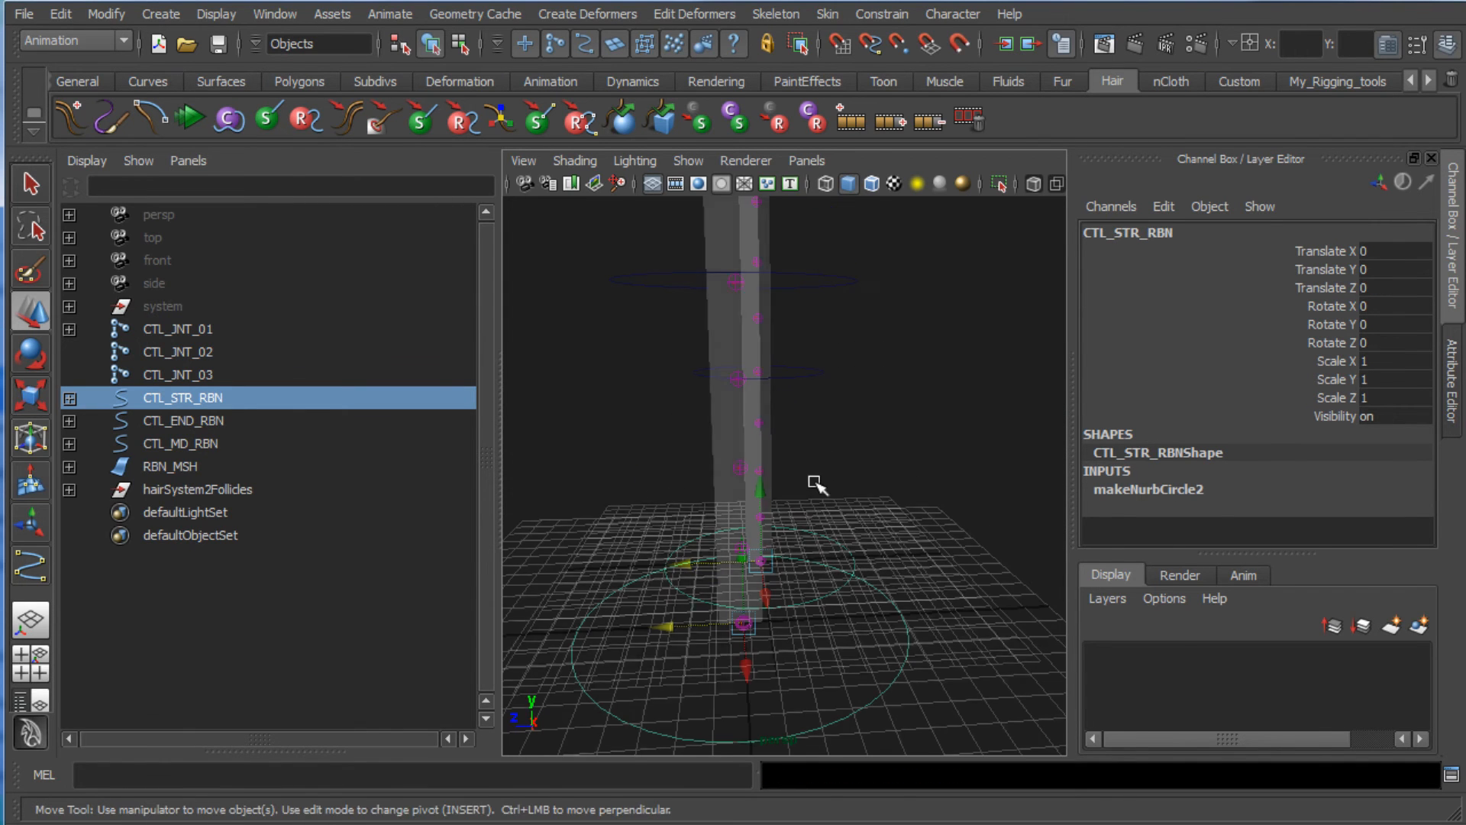
left_click_drag(843, 299, 862, 359, "alt")
left_click(862, 364)
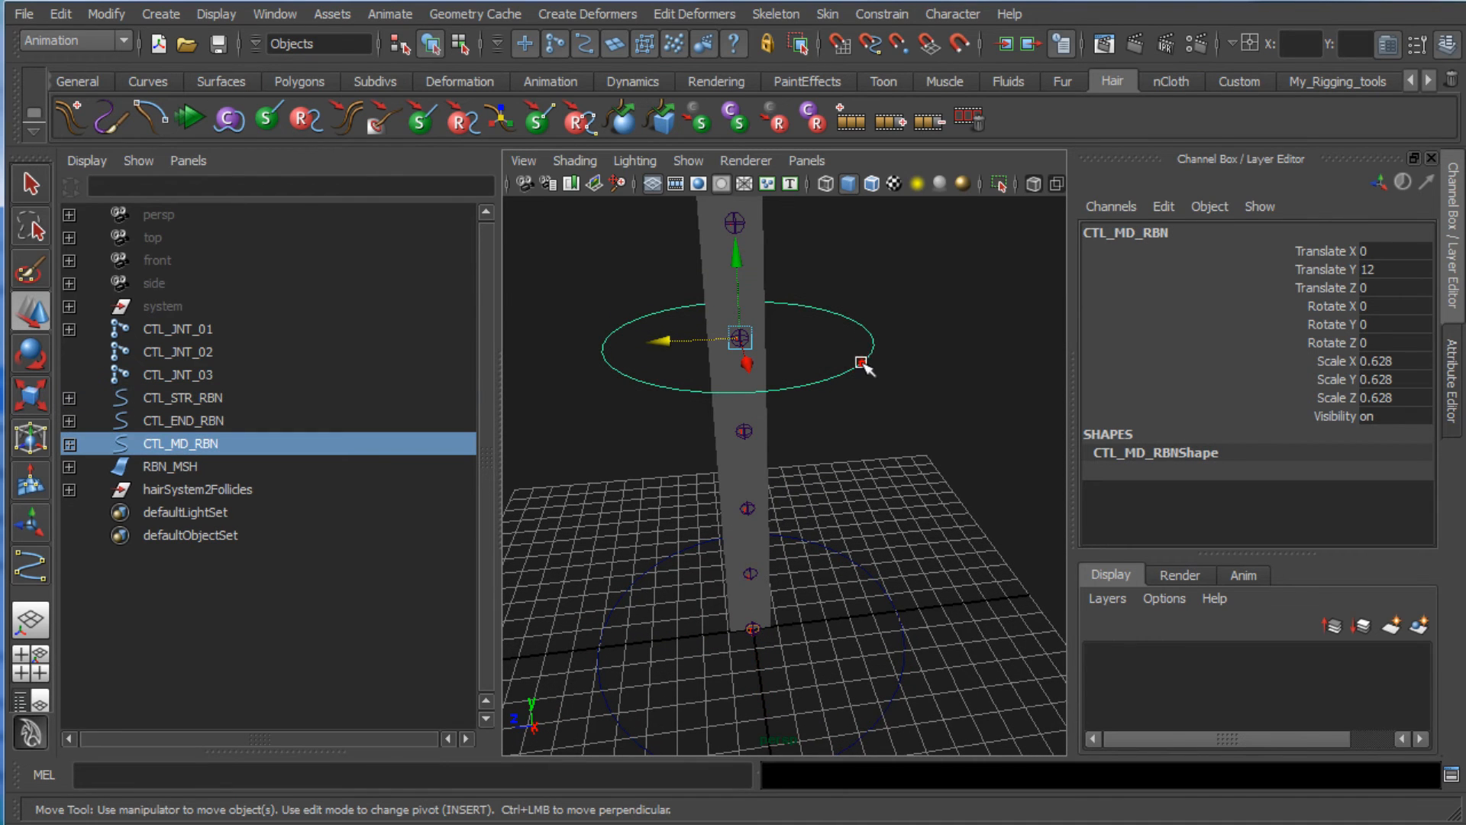
left_click(215, 353, "ctrl")
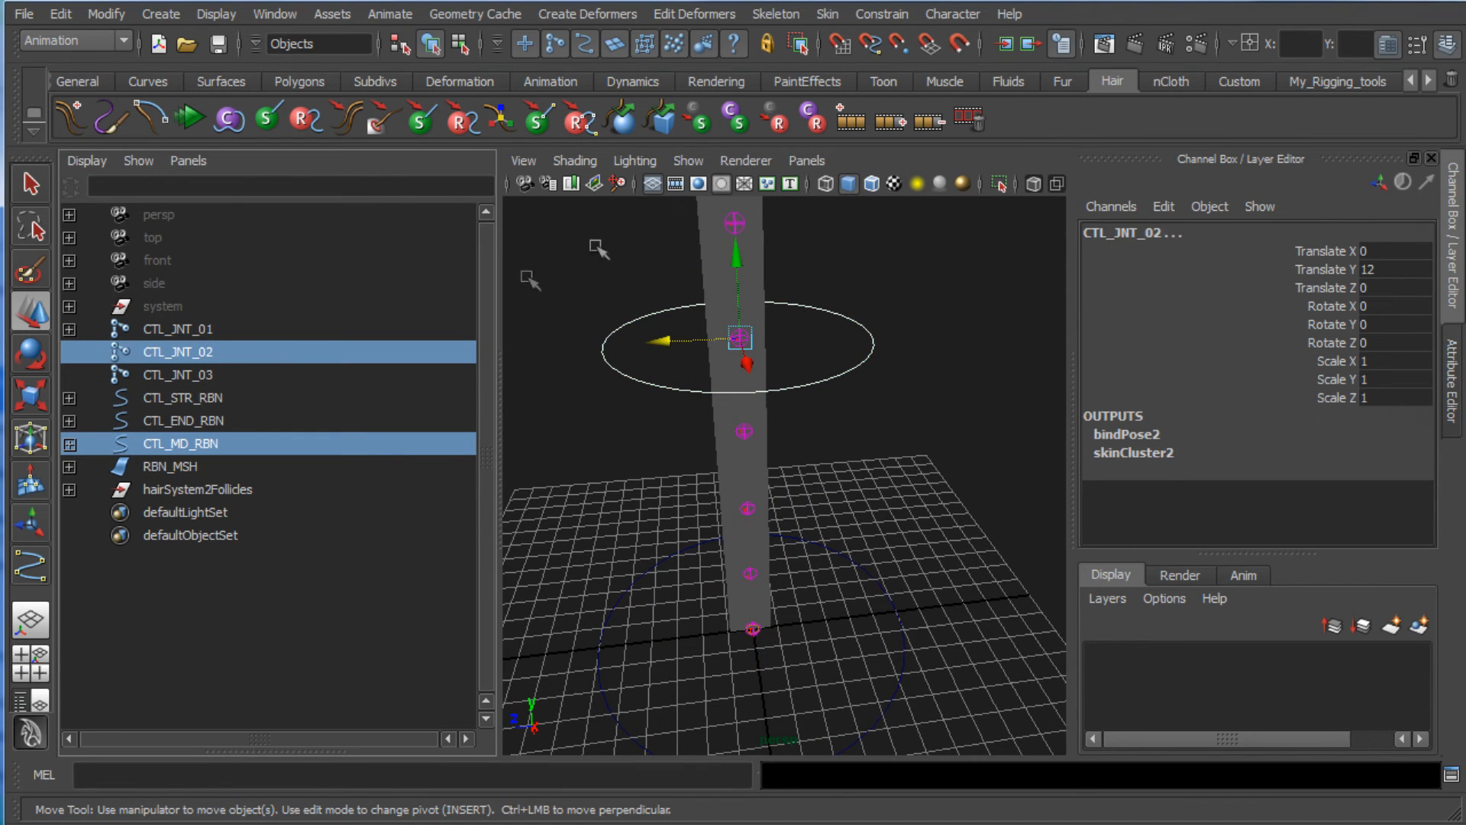
left_click(882, 14)
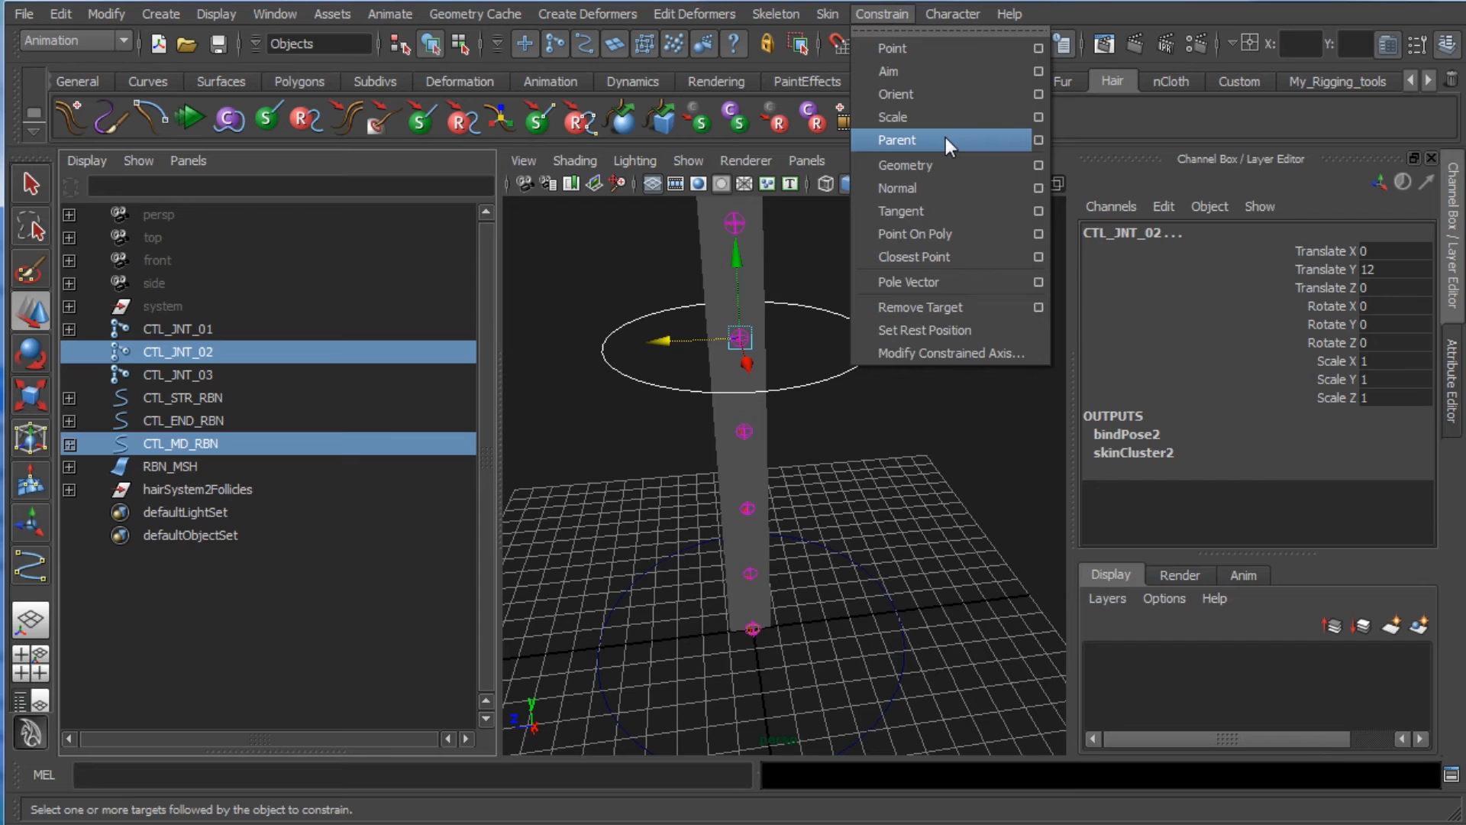
left_click(916, 14)
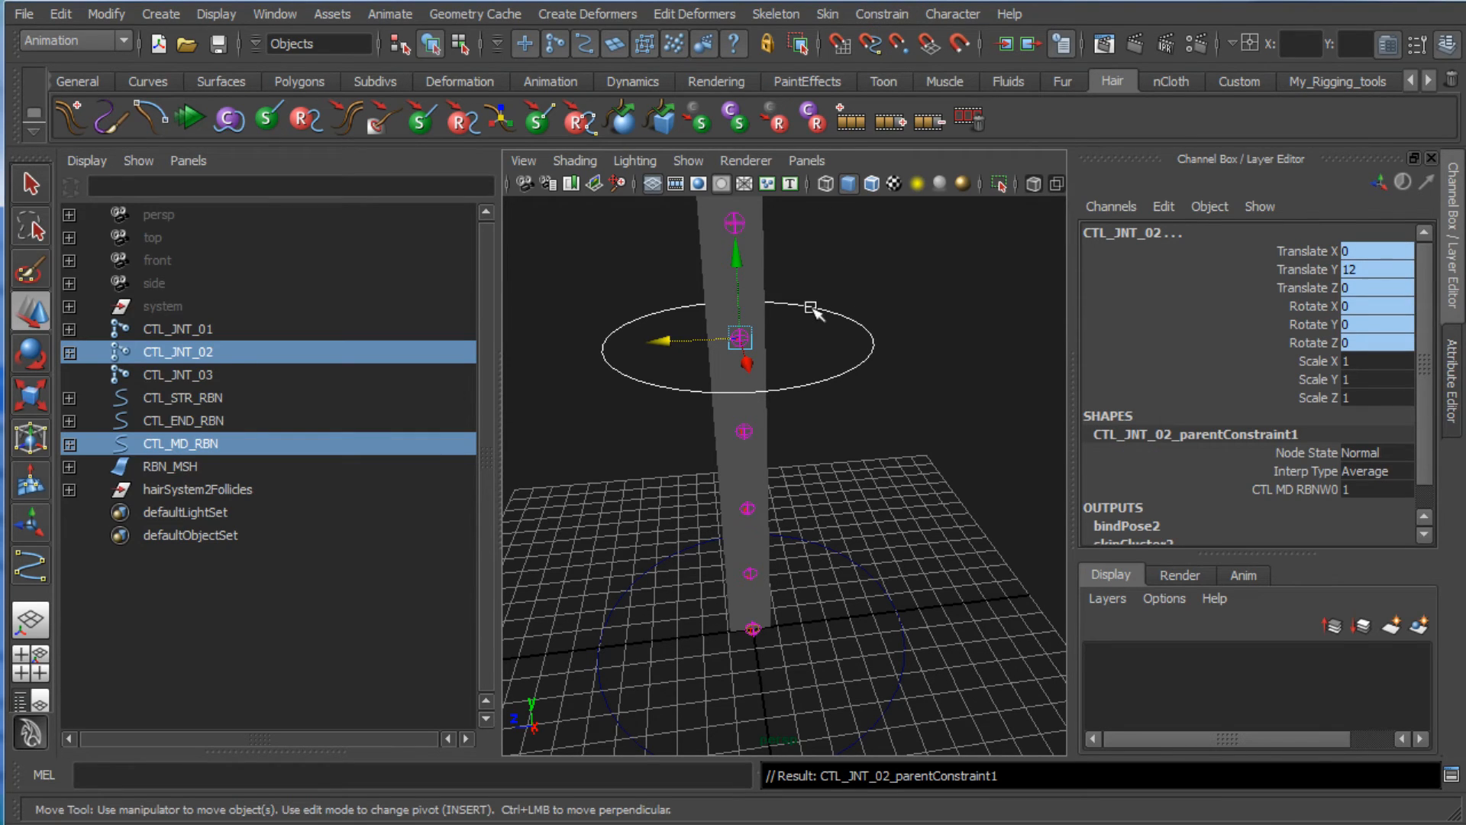
Step: Move CTL_MD_RBN back and forth along Z to test the middle of the ribbon, and undo the move
left_click(867, 347)
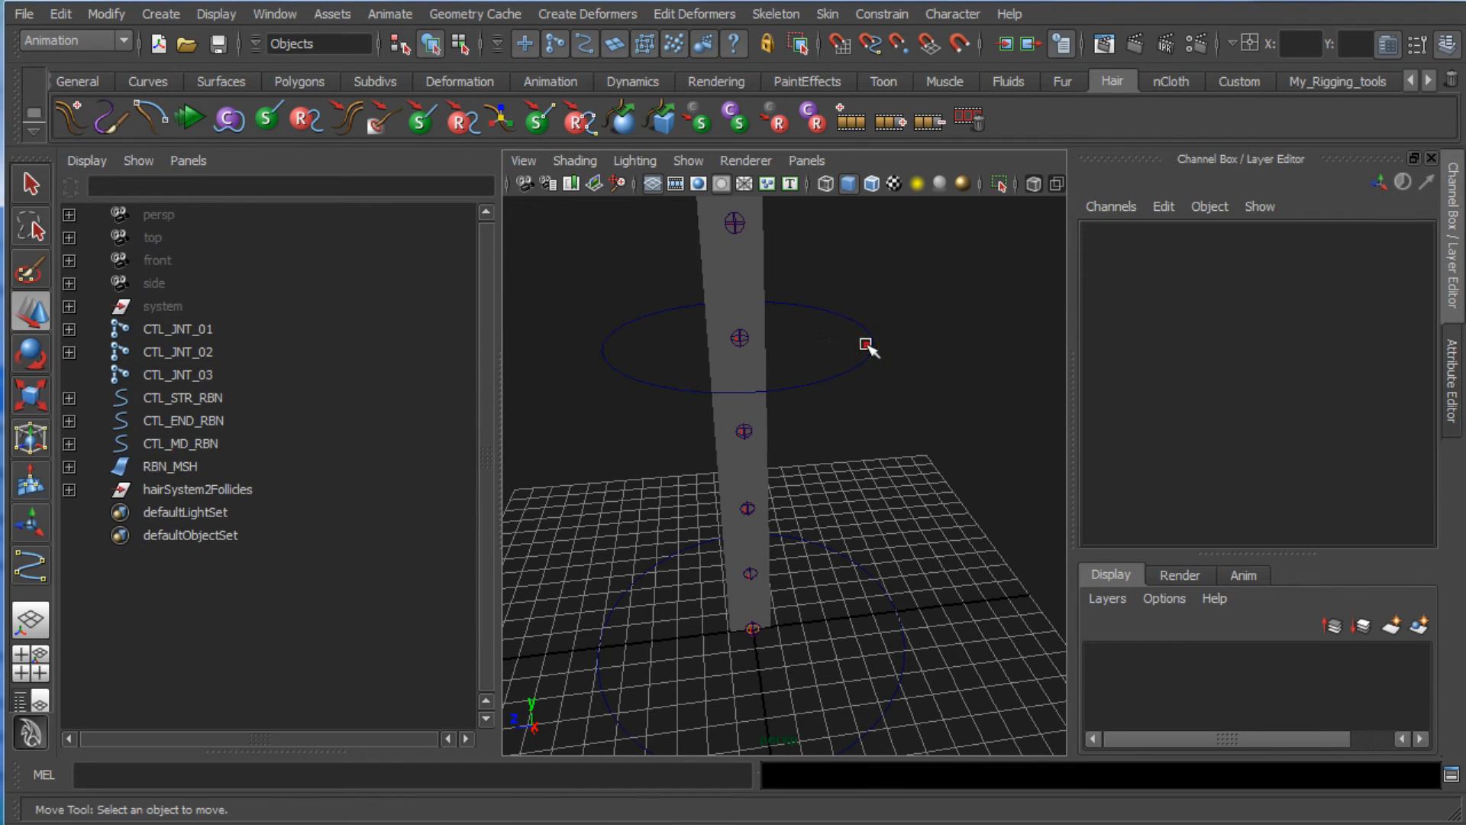
left_click(873, 347)
left_click_drag(670, 342, 524, 337)
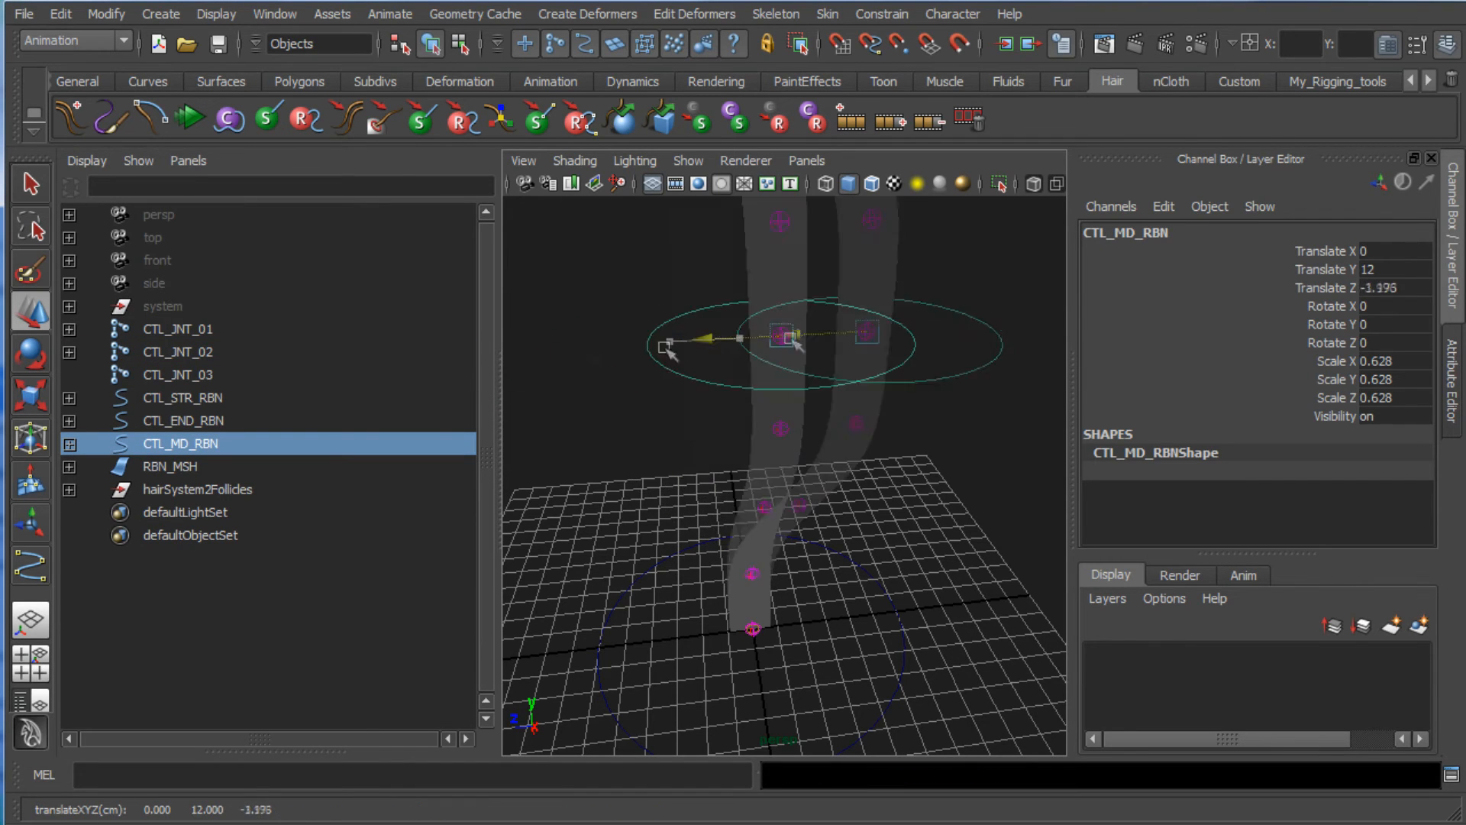
key("ctrl+z")
Step: Parent-constrain CTL_JNT_03 to the upper control curve CTL_END_RBN by repeating the last constraint command
left_click_drag(852, 313, 927, 645, "alt")
left_click_drag(1005, 488, 933, 411, "alt")
left_click(897, 409)
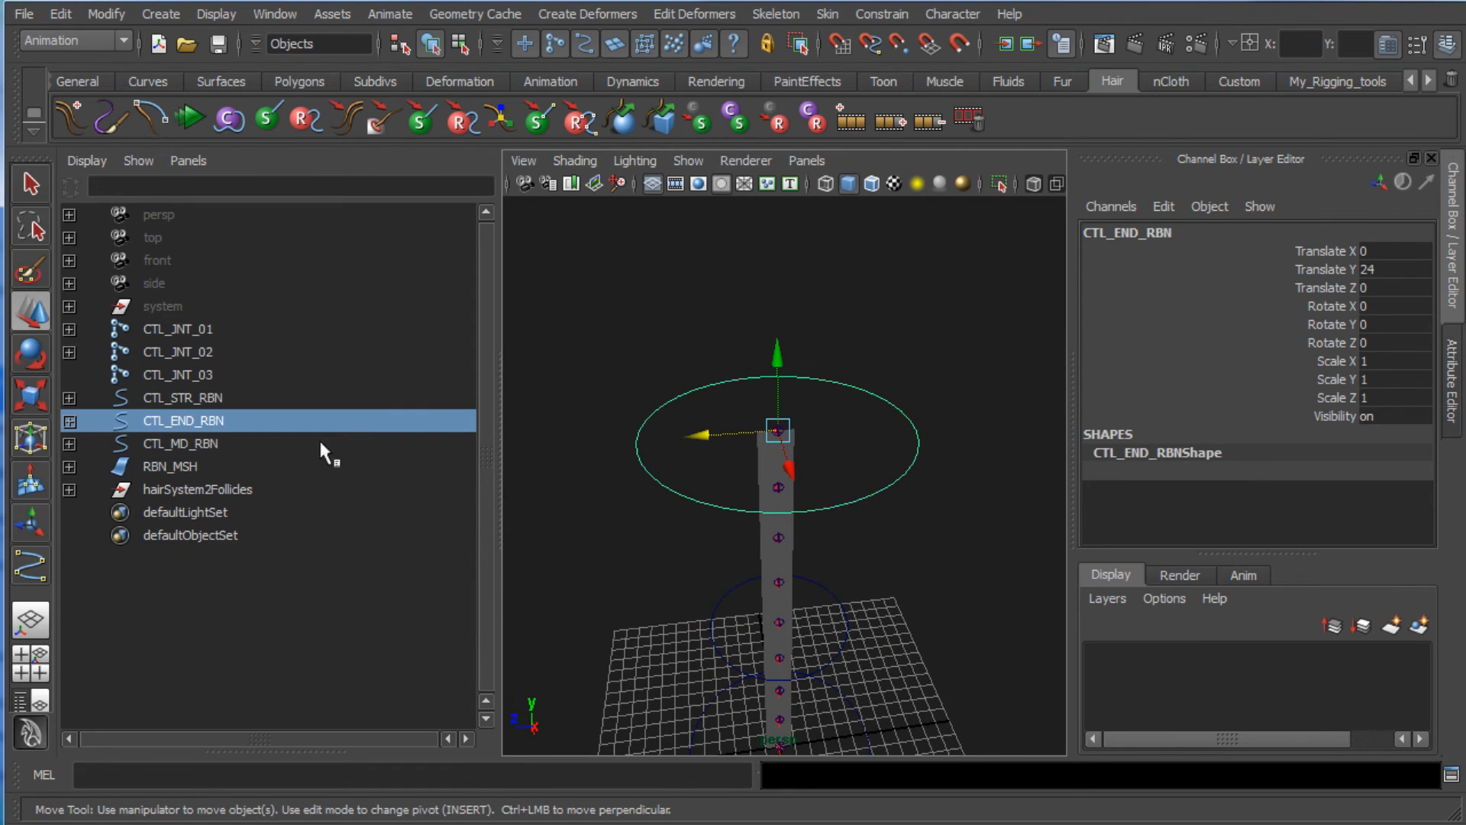
left_click(193, 376, "ctrl")
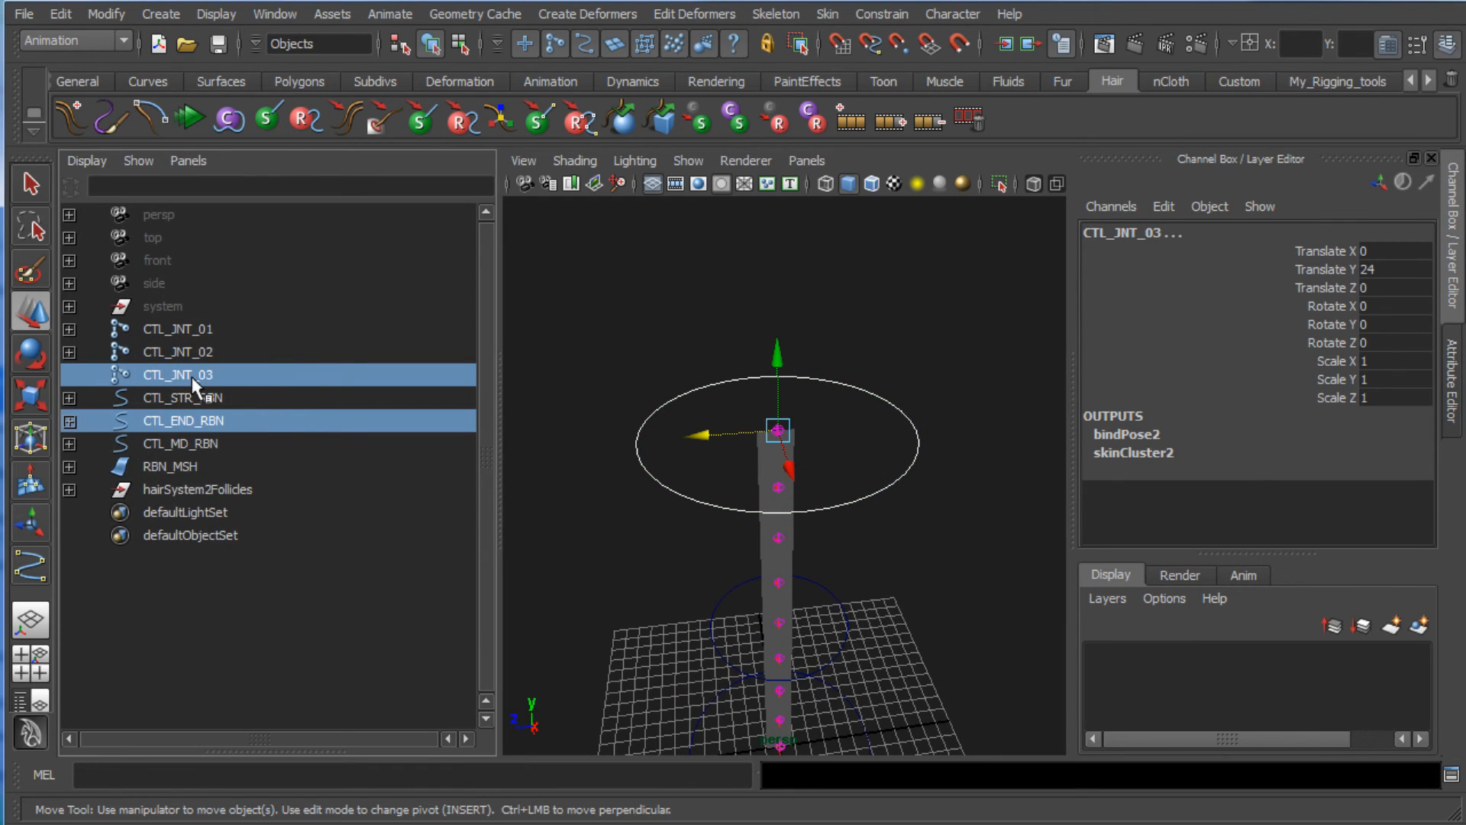
key("g")
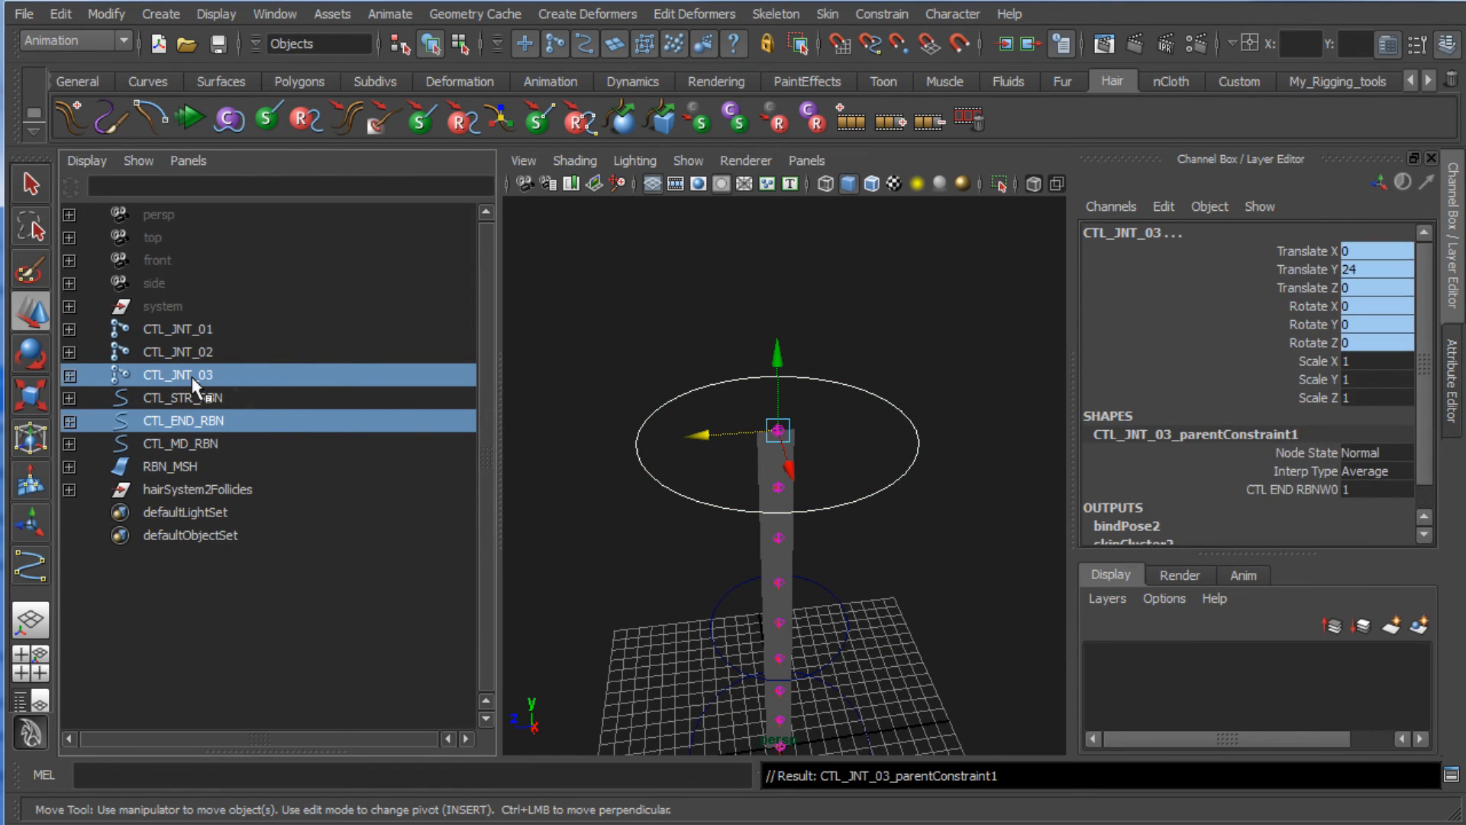
Step: Move CTL_END_RBN to test its new constraint on CTL_JNT_03, and undo the move
left_click(908, 416)
mouse_move(737, 443)
middle_mouse_down()
mouse_move(672, 443)
mouse_move(848, 451)
mouse_move(726, 466)
middle_mouse_up()
key("ctrl+z")
Step: Move CTL_END_RBN sideways about -4.6 units in Z and separately upward about 2.8 units to test the whole ribbon, undoing each move
left_click(899, 574)
right_click_drag(911, 630, 923, 458, "alt")
left_click_drag(912, 451, 887, 484, "alt")
left_click(819, 458)
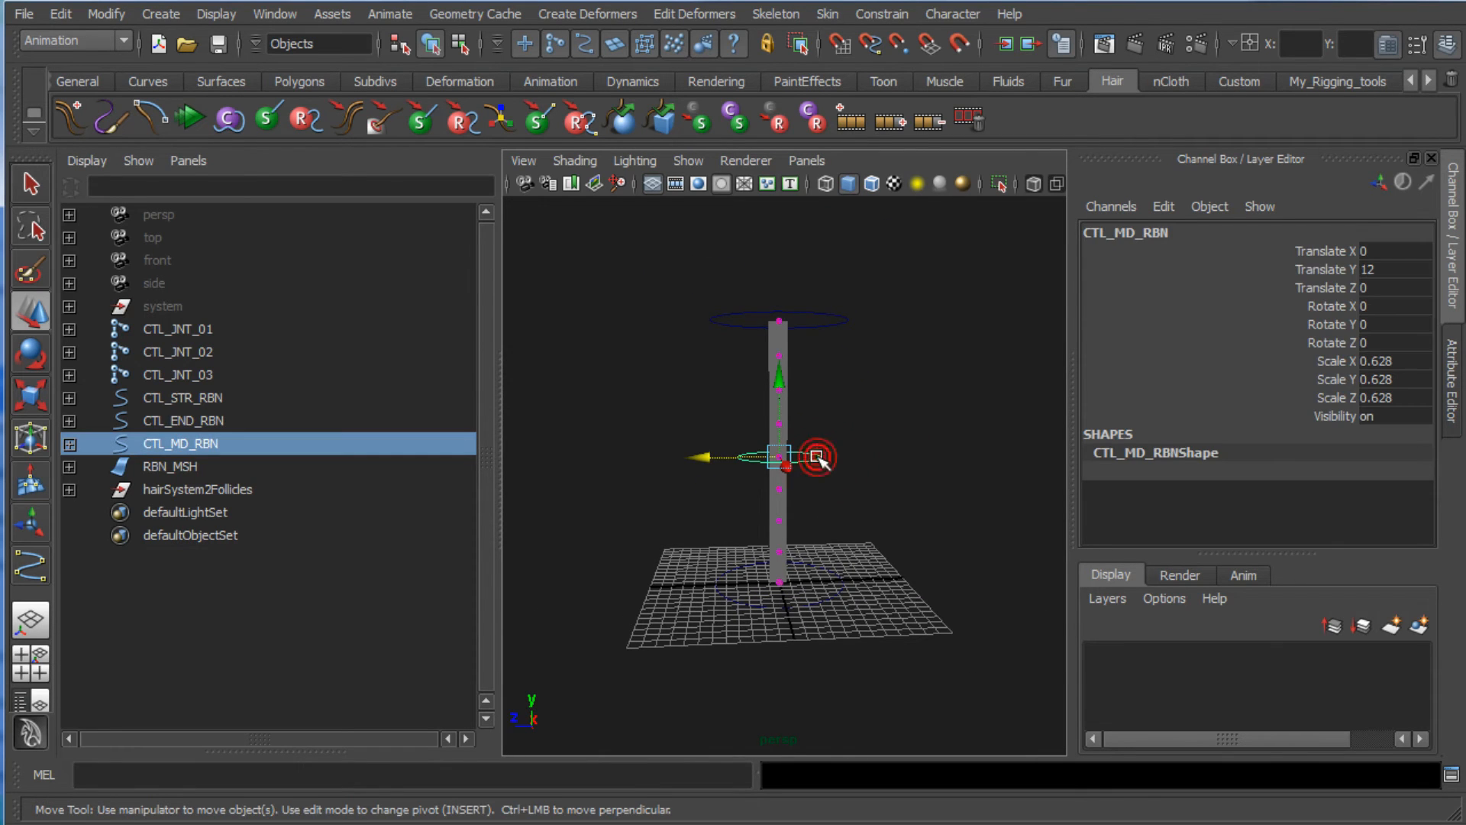
left_click(838, 321)
left_click_drag(786, 321, 832, 309)
key("ctrl+z")
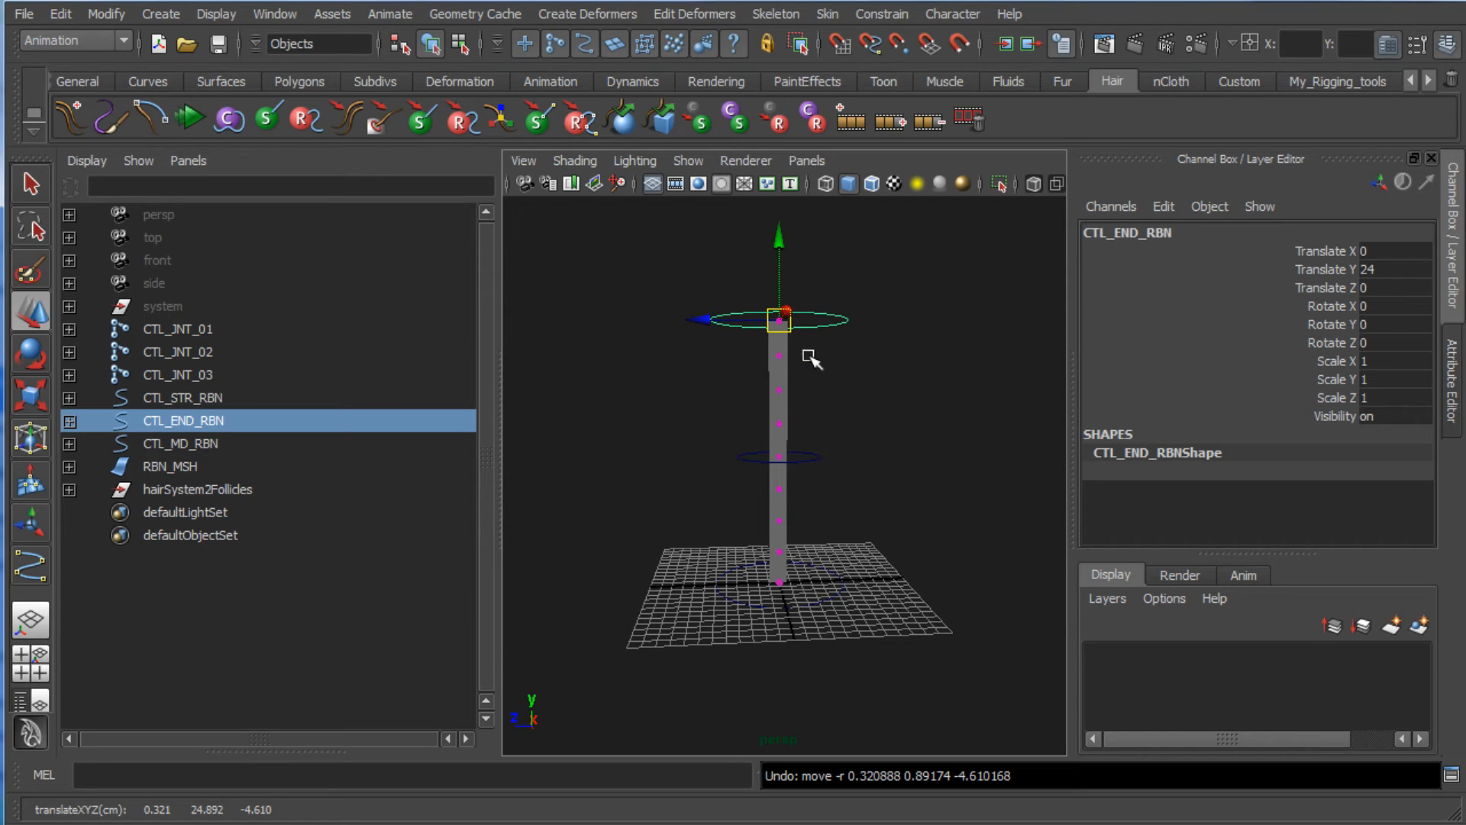
left_click_drag(778, 317, 785, 289)
key("ctrl+z")
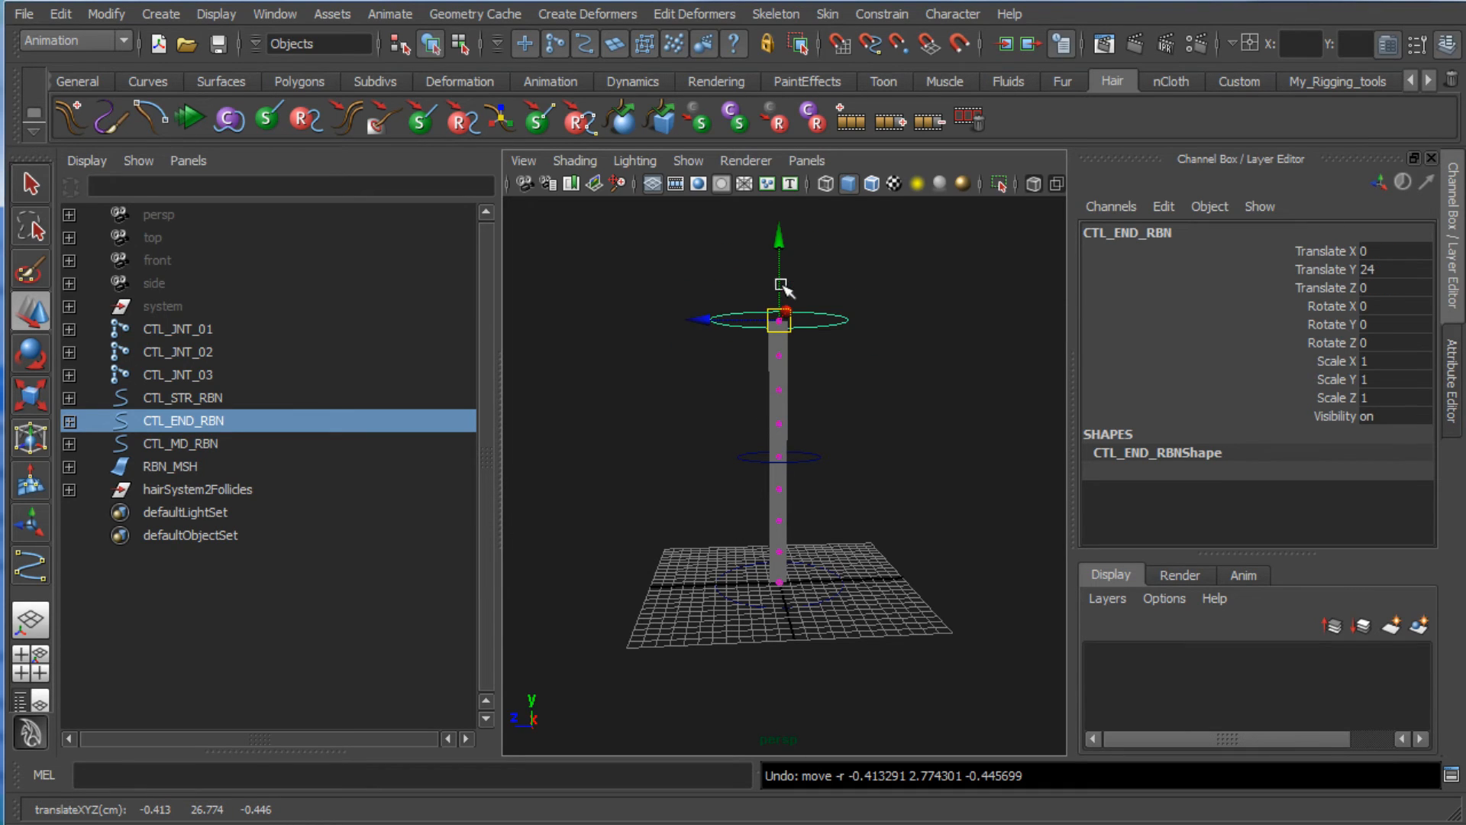
Step: Freeze the transformations of the control curves CTL_MD_RBN and CTL_END_RBN
left_click(813, 453)
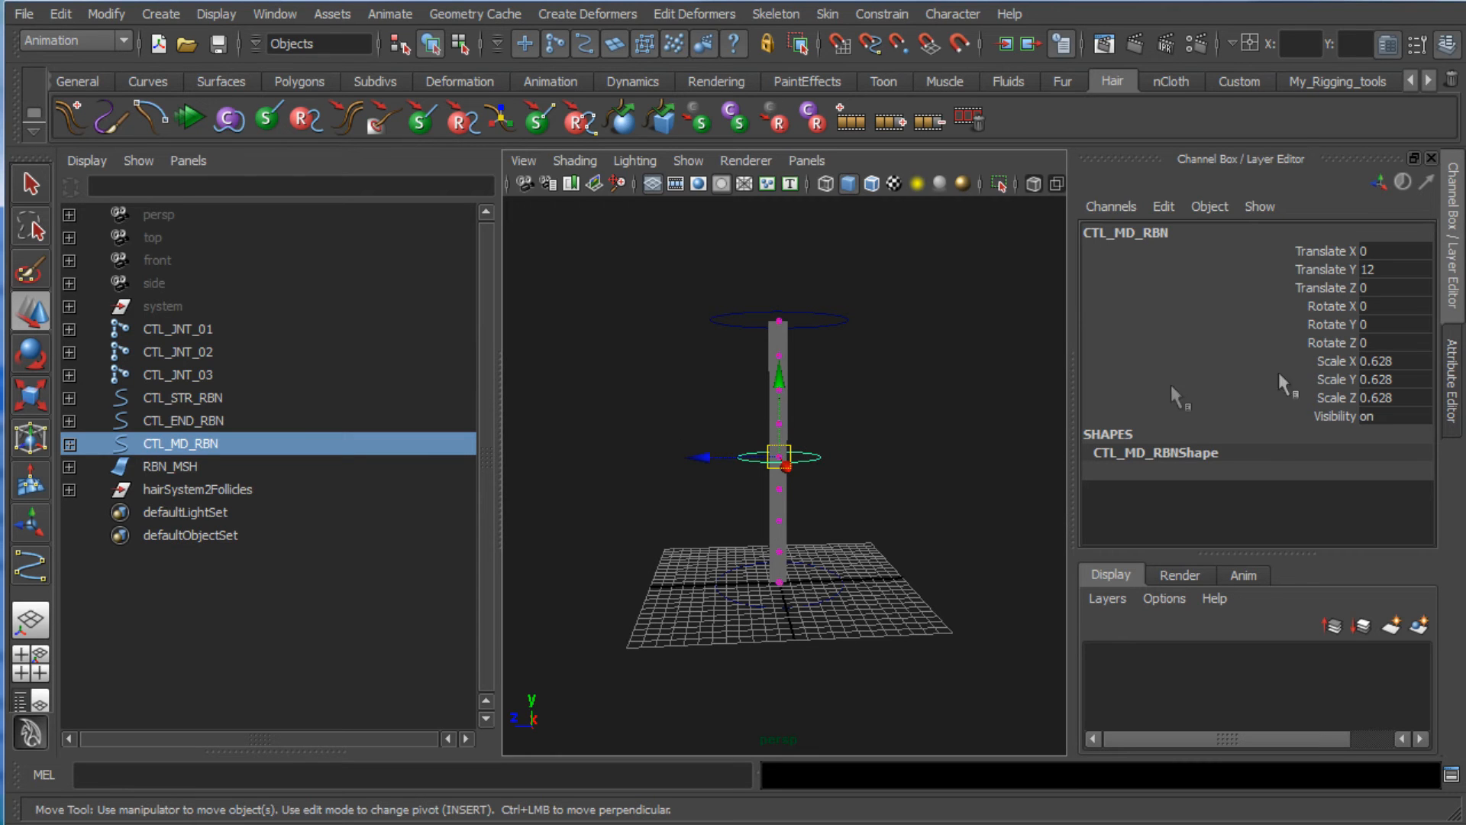
left_click(61, 14)
mouse_move(107, 15)
left_click(184, 87)
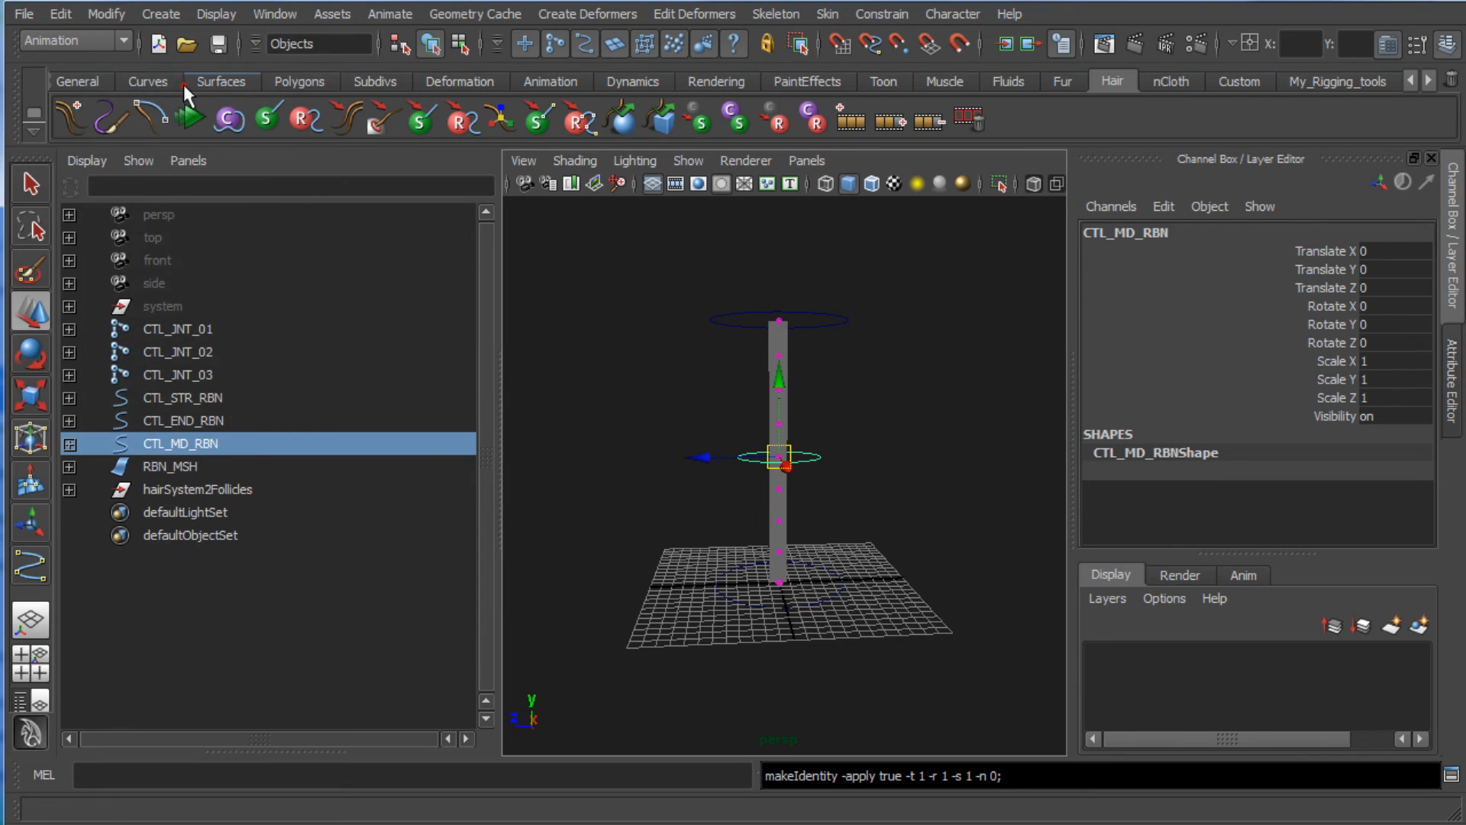
left_click_drag(692, 285, 724, 356)
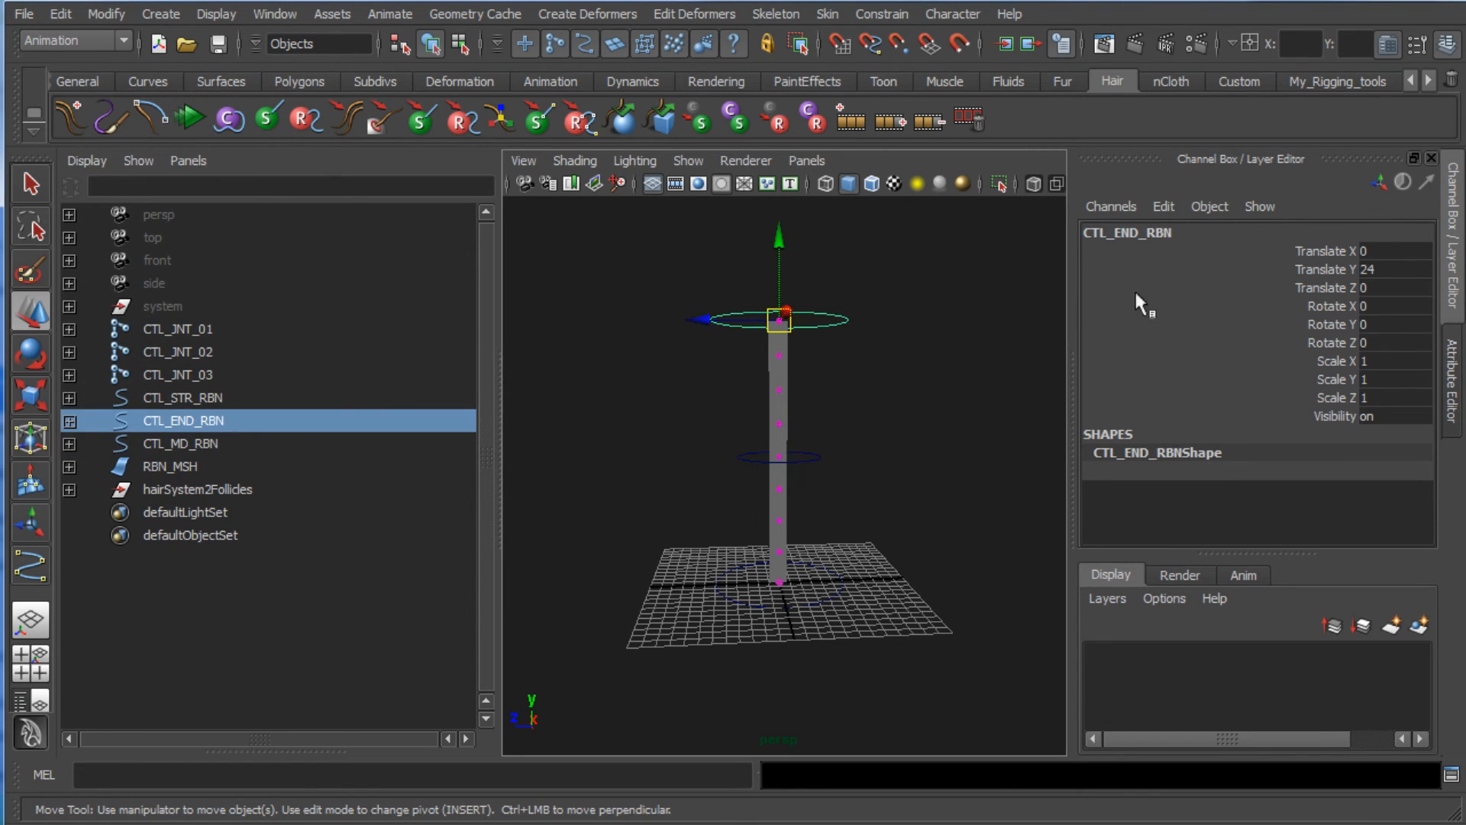
left_click(72, 18)
mouse_move(98, 13)
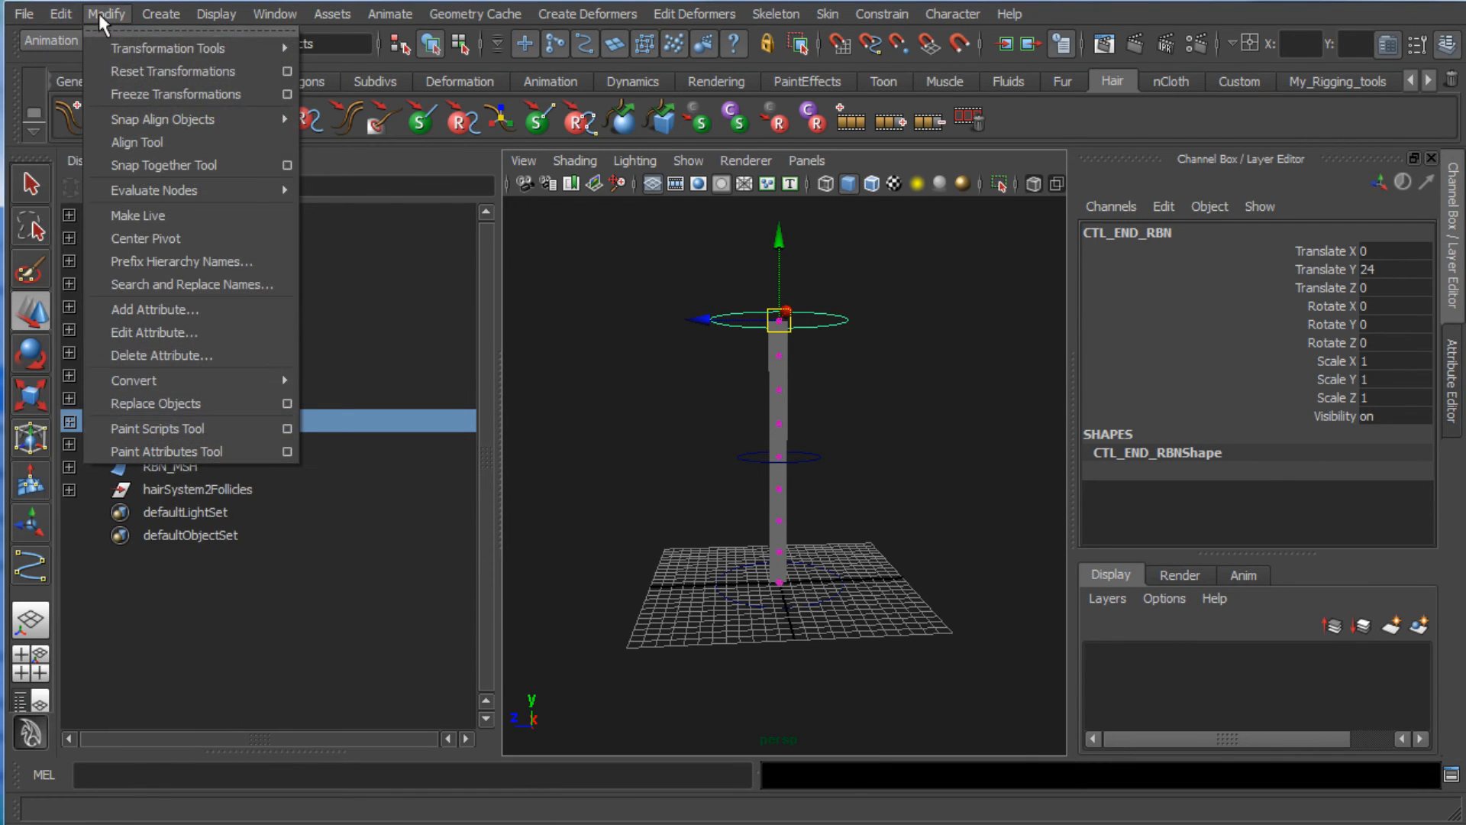
left_click(137, 95)
Step: Check the channel values of CTL_MD_RBN, CTL_STR_RBN and CTL_END_RBN, then test-move CTL_END_RBN and undo the move
left_click(225, 444)
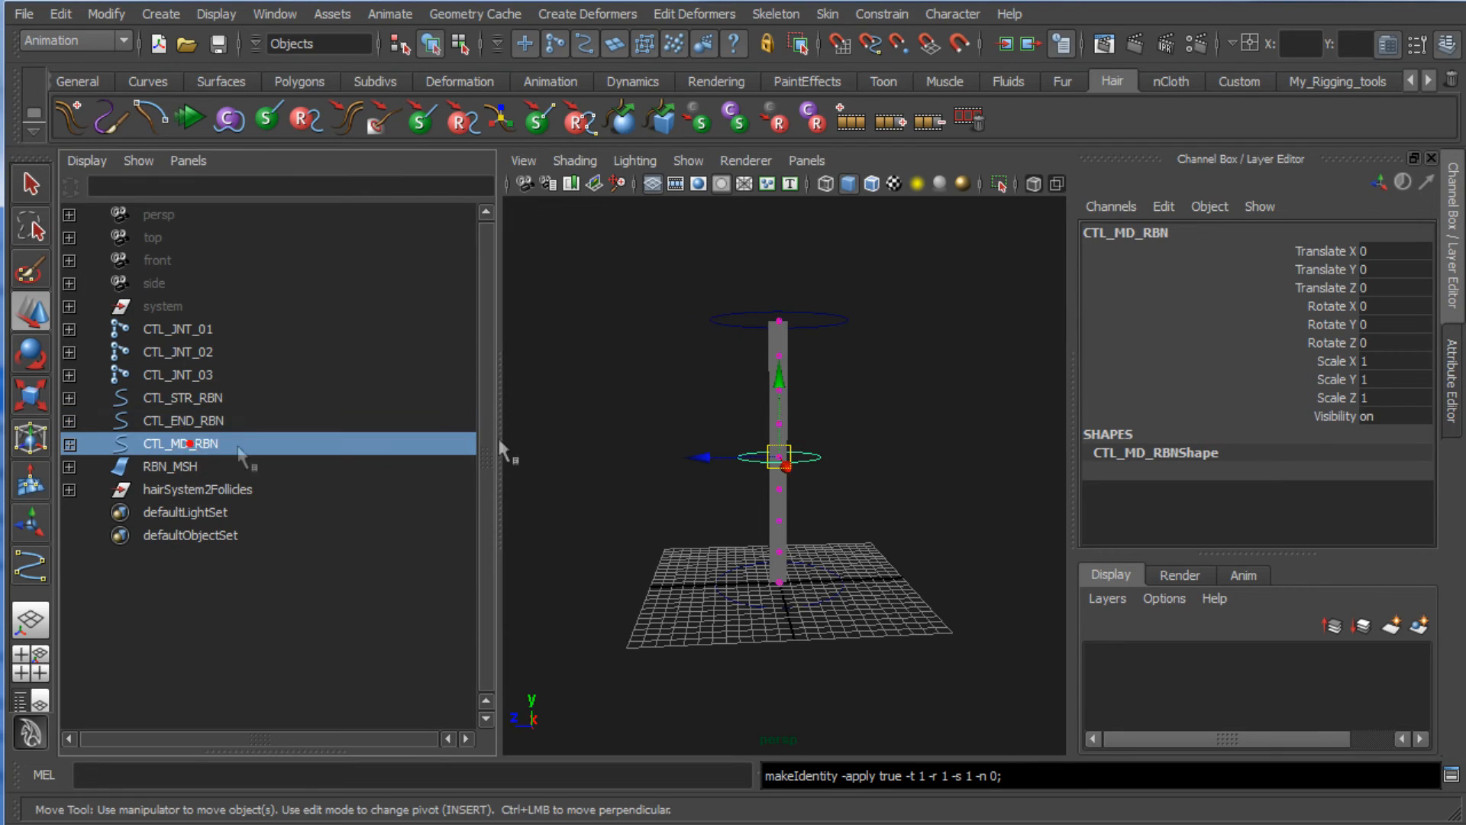
left_click(834, 594)
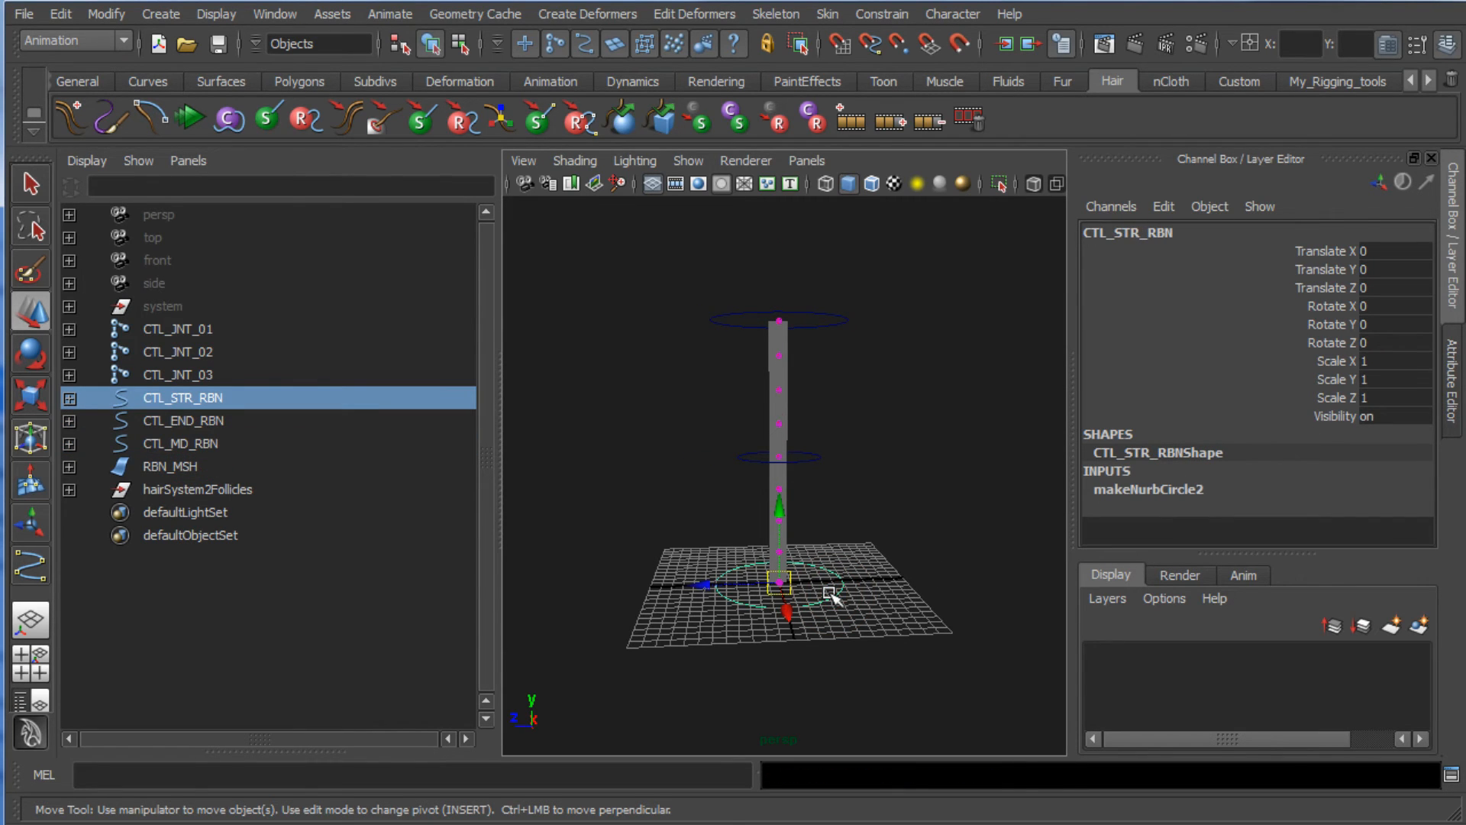
left_click(731, 308)
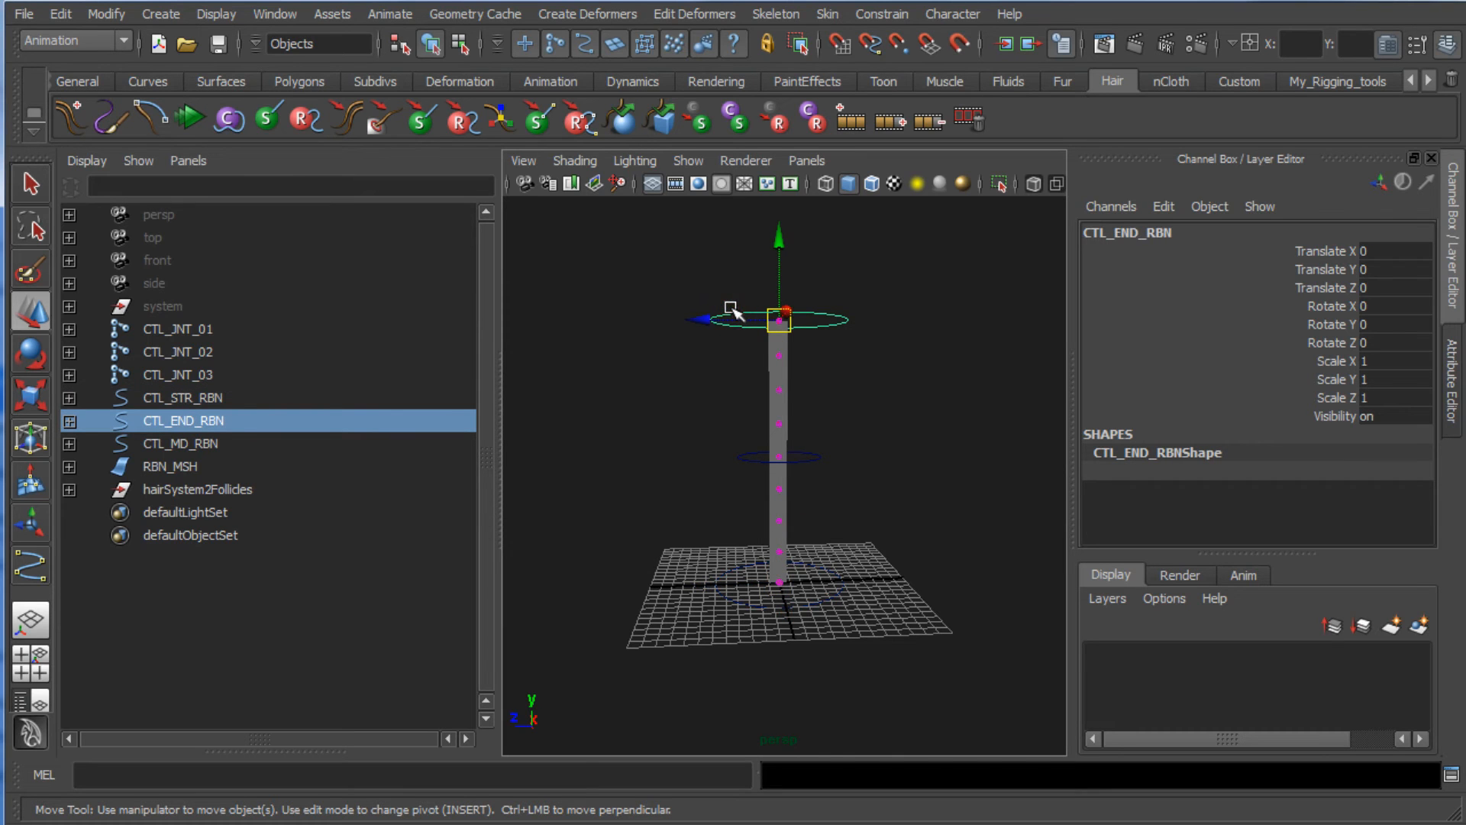
mouse_move(767, 336)
left_mouse_down()
mouse_move(796, 410)
mouse_move(780, 320)
mouse_move(753, 279)
mouse_move(793, 284)
mouse_move(840, 328)
mouse_move(776, 309)
left_mouse_up()
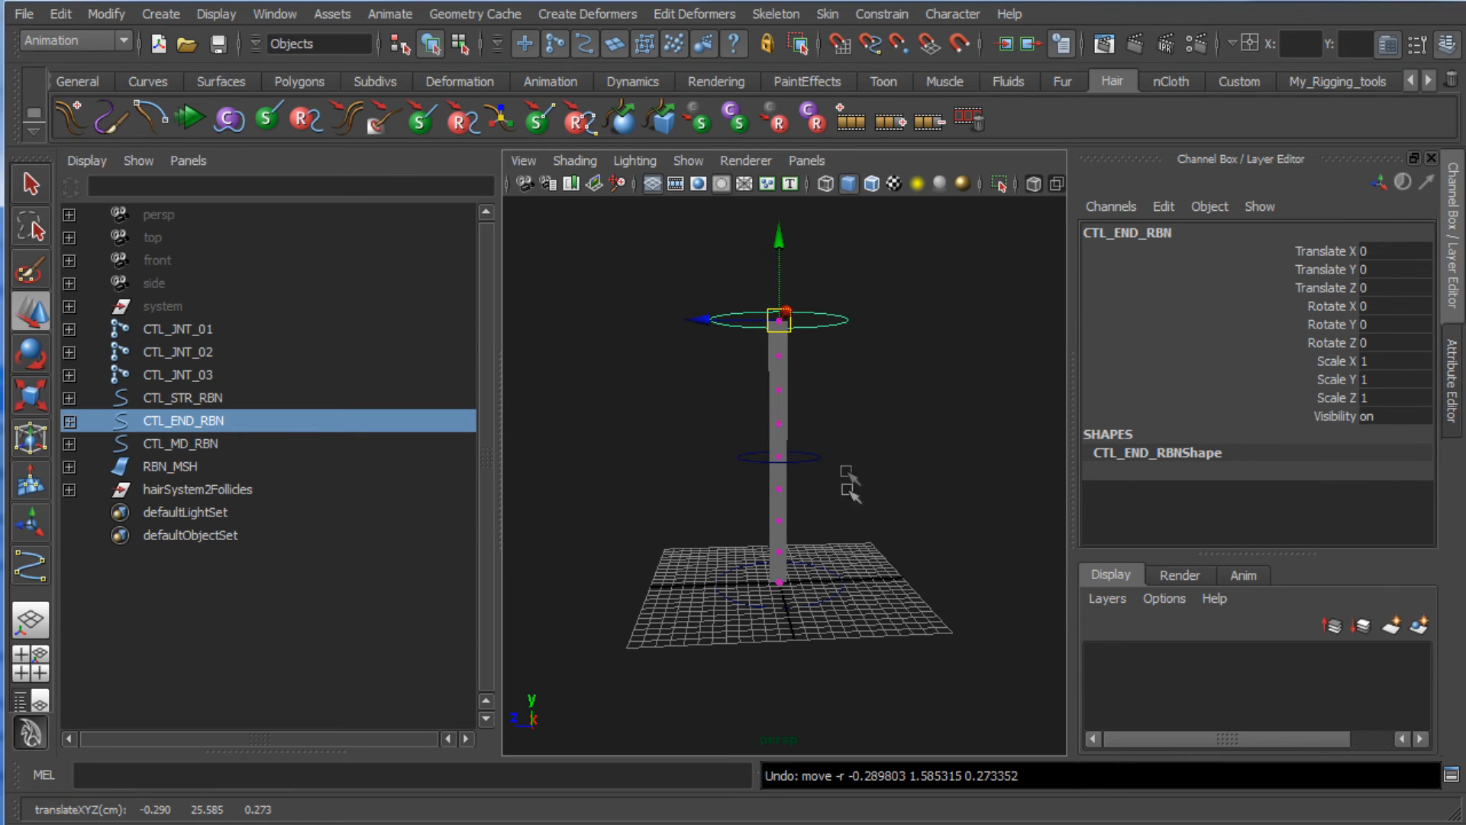
Step: Parent-constrain the middle control CTL_MD_RBN to both CTL_STR_RBN and CTL_END_RBN
left_click(836, 574, "shift")
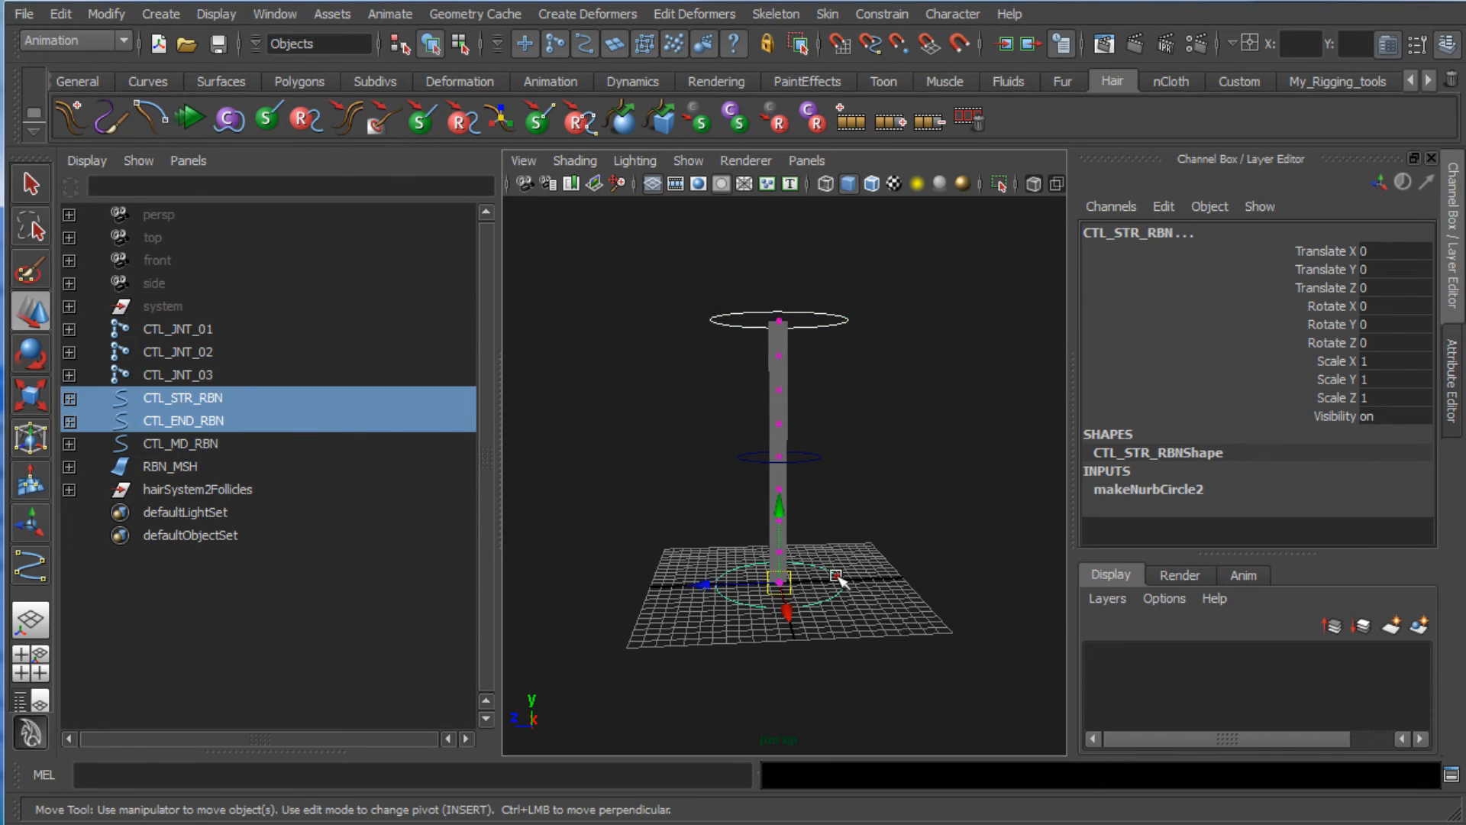
left_click(818, 456, "shift")
left_click(870, 12)
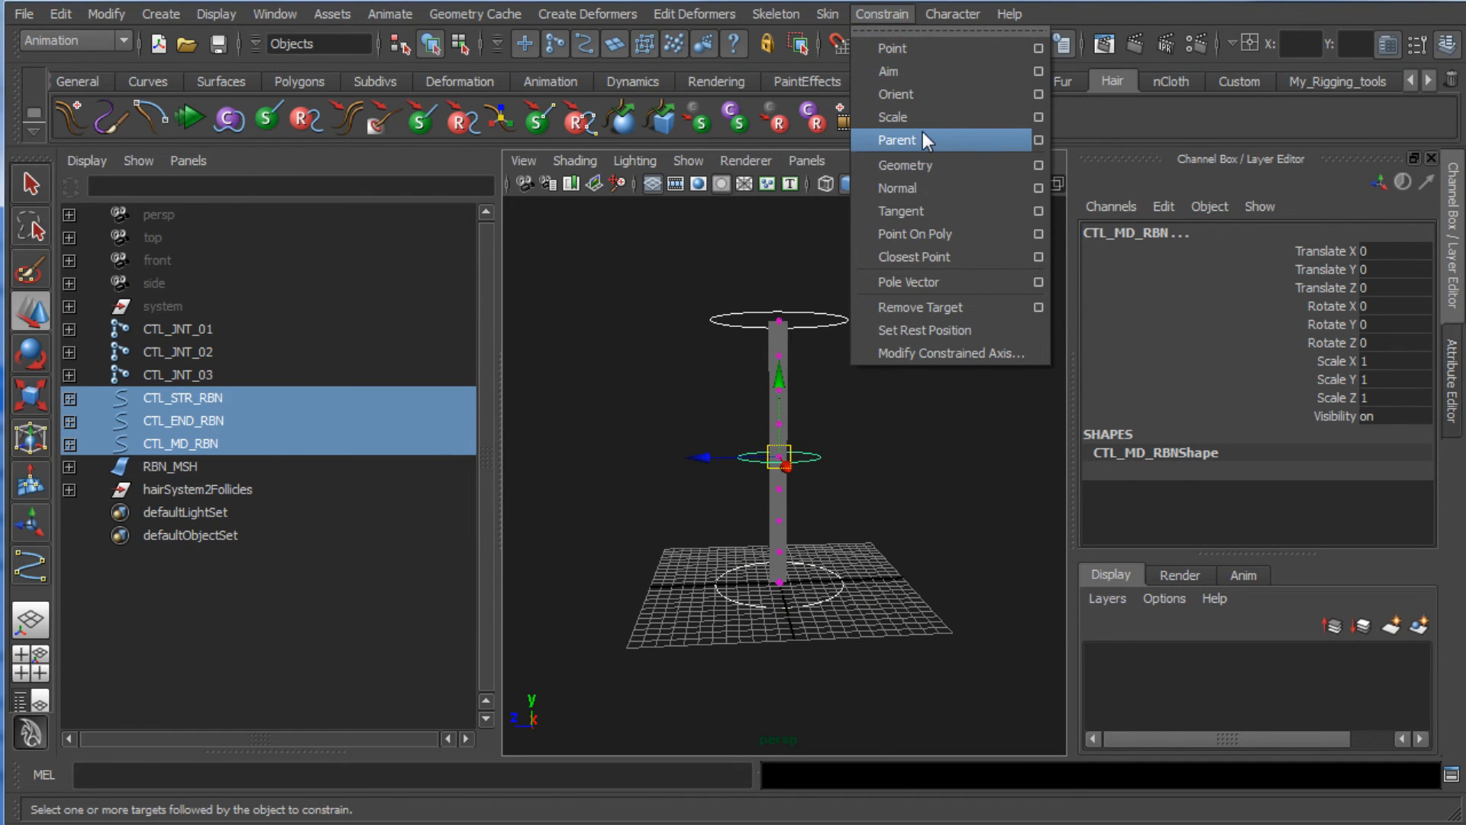
left_click(922, 135)
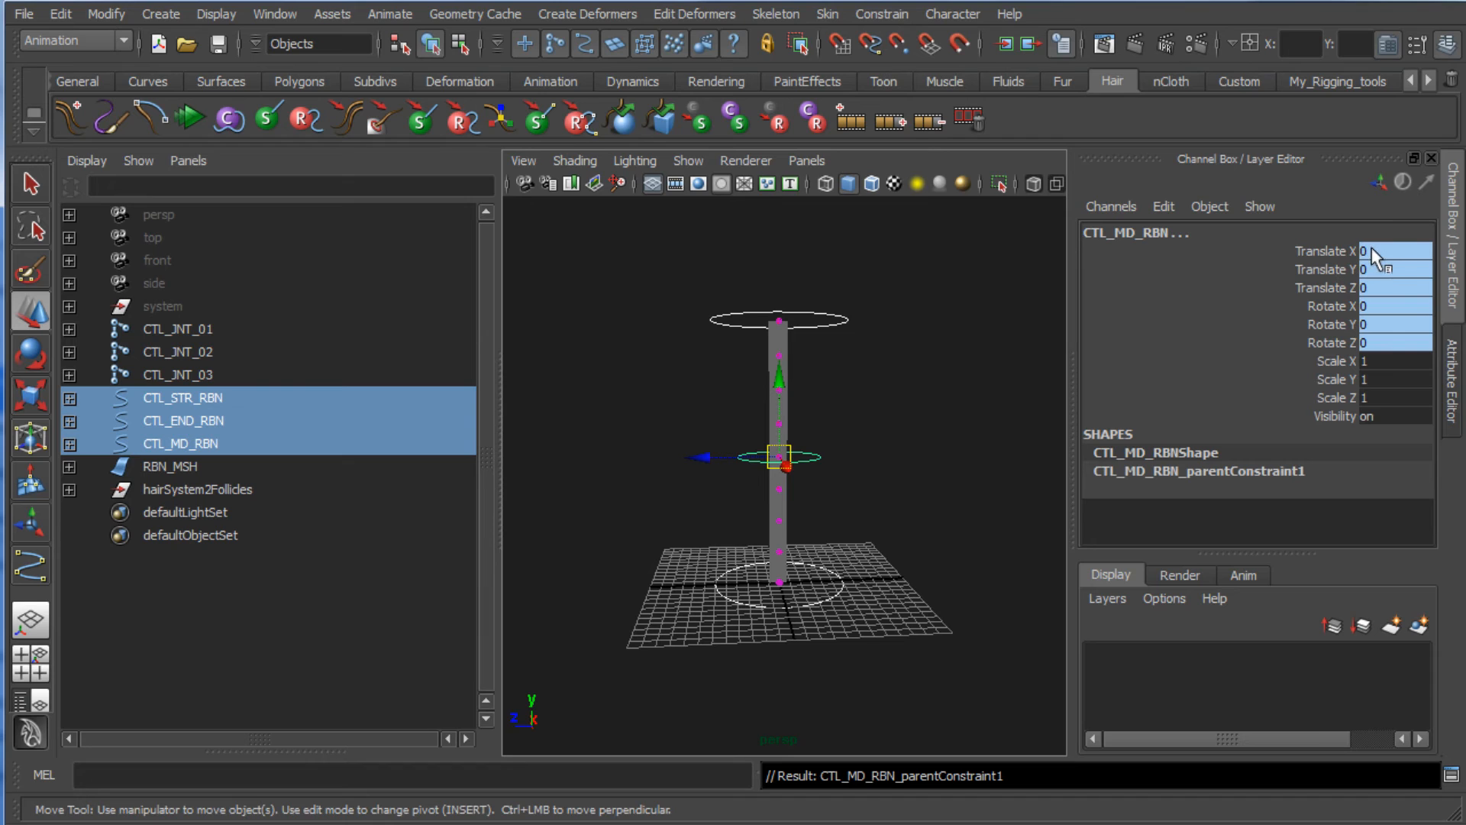
Step: Move the constrained CTL_MD_RBN by hand about 3.6 units along Z to test it, and undo the move
left_click(820, 456)
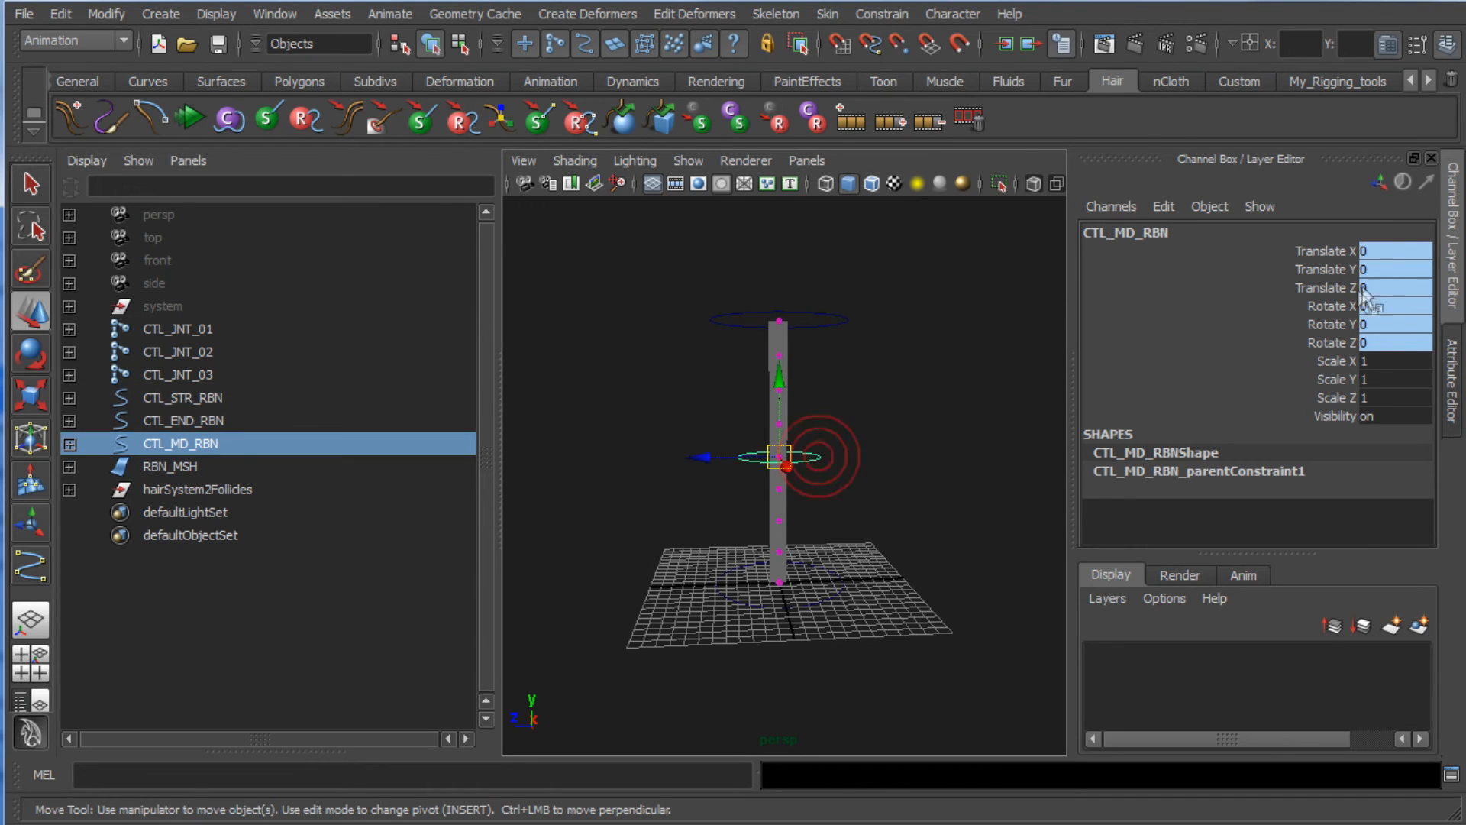
left_click_drag(795, 449, 751, 455)
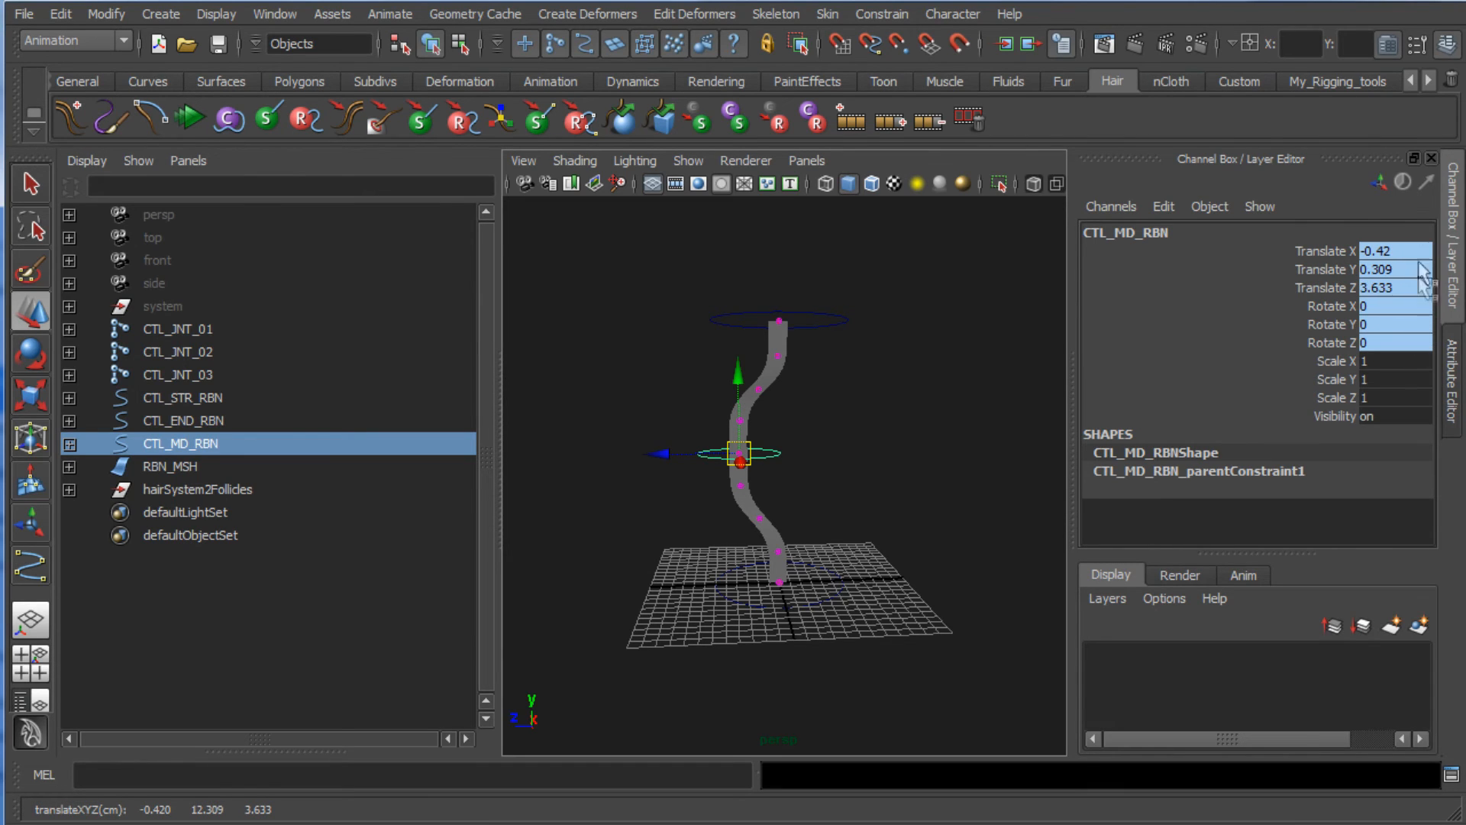
key("ctrl+z")
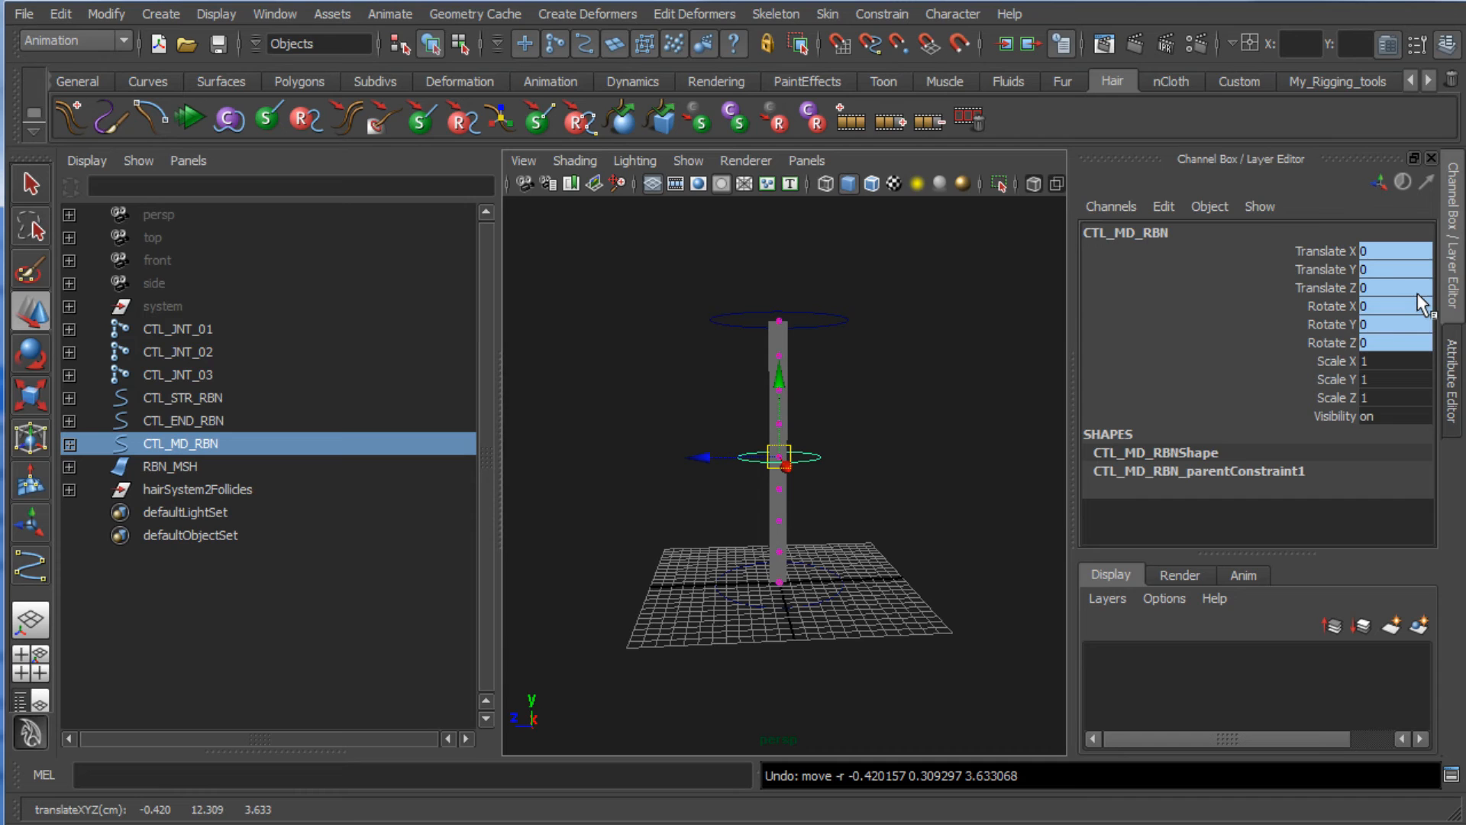
Step: Undo the parent constraint on CTL_MD_RBN and duplicate that control curve on its own
key("ctrl+z")
key("ctrl+z")
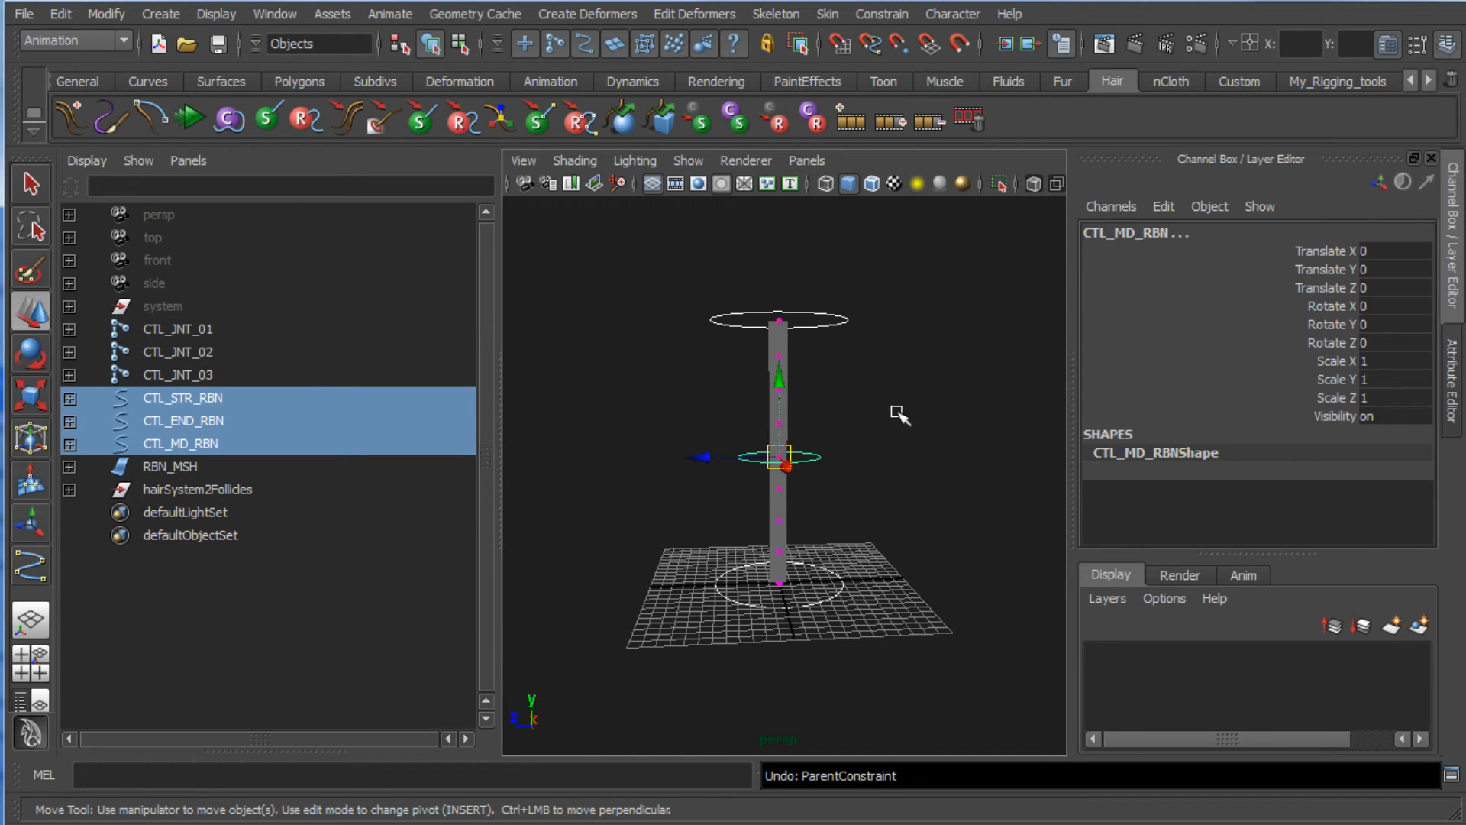
left_click(814, 458)
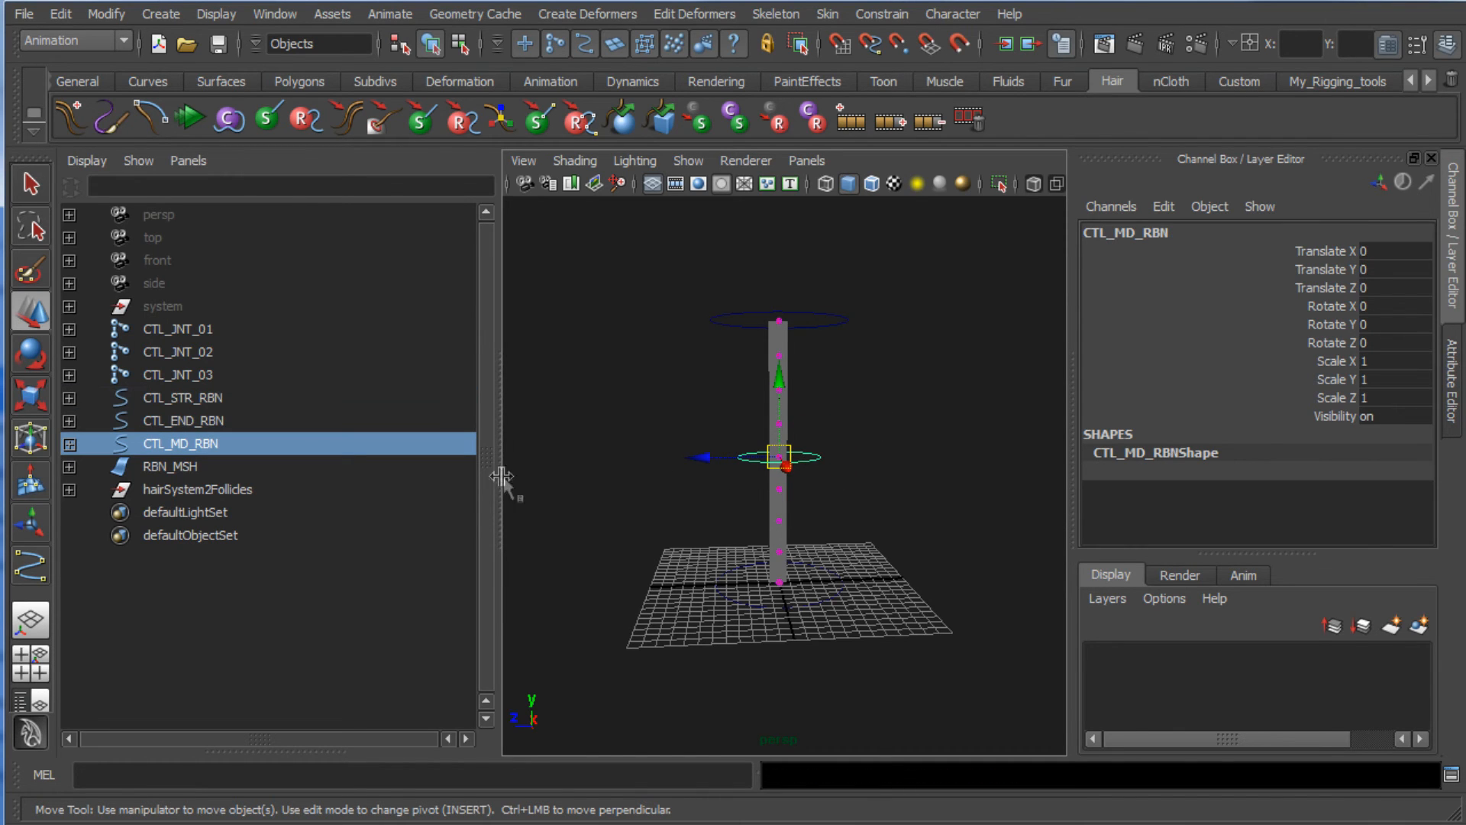
key("ctrl+d")
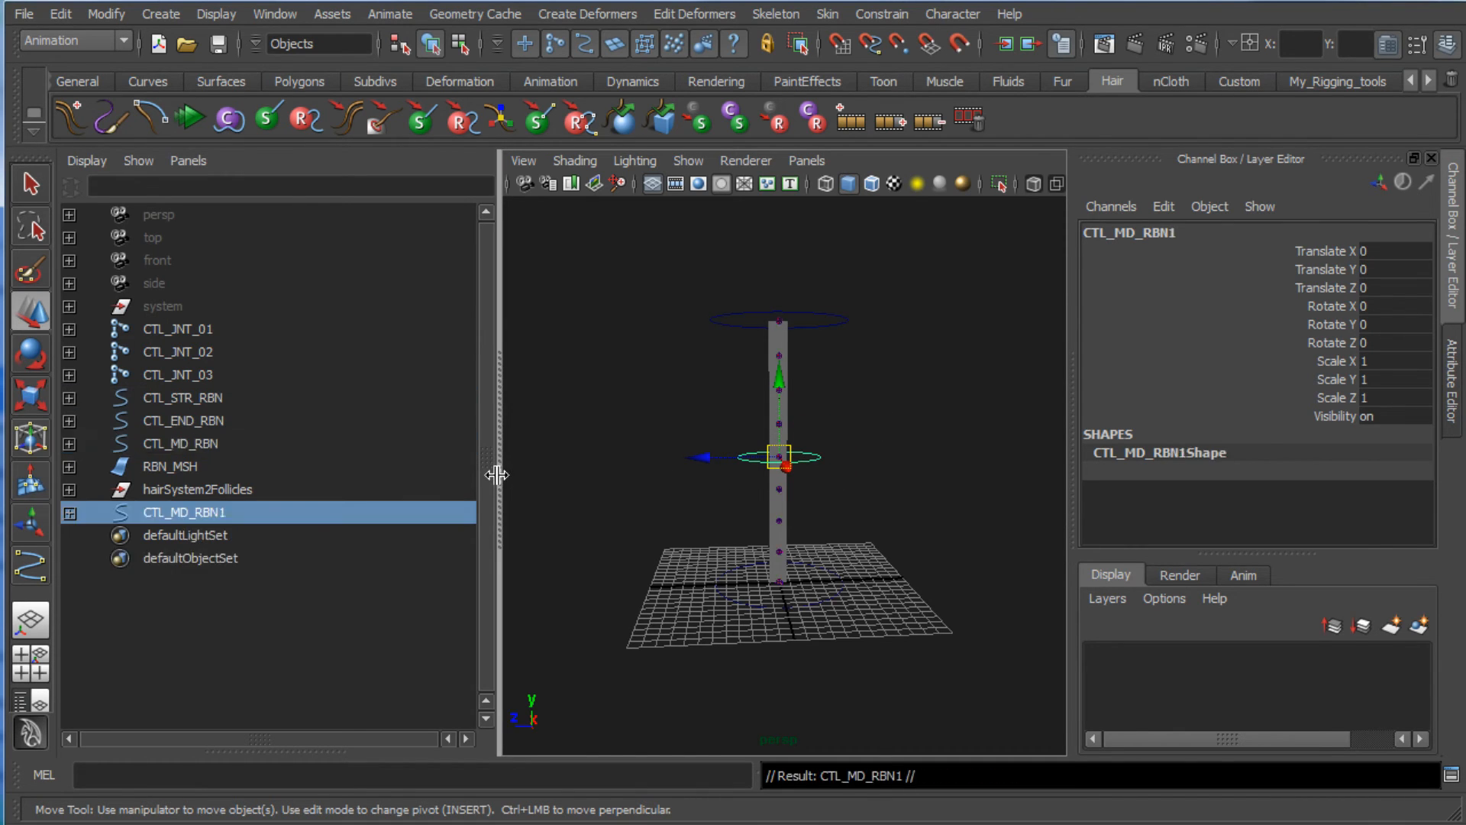
Step: Rename the duplicated middle control curve as CTL_CRV_GRP
double_click(236, 512)
left_click_drag(265, 512, 199, 511)
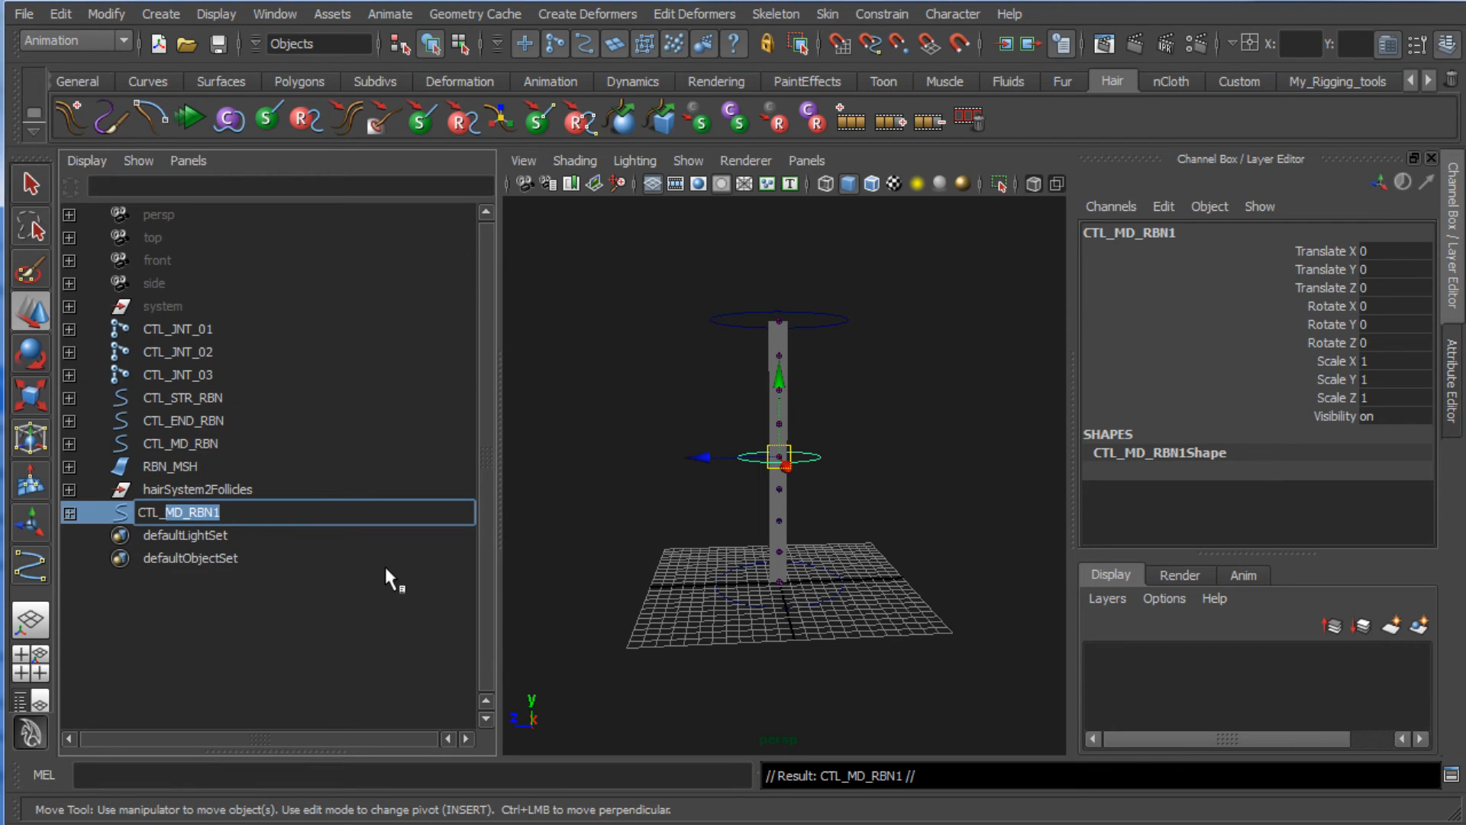
type("CRV_GRP")
key("Return")
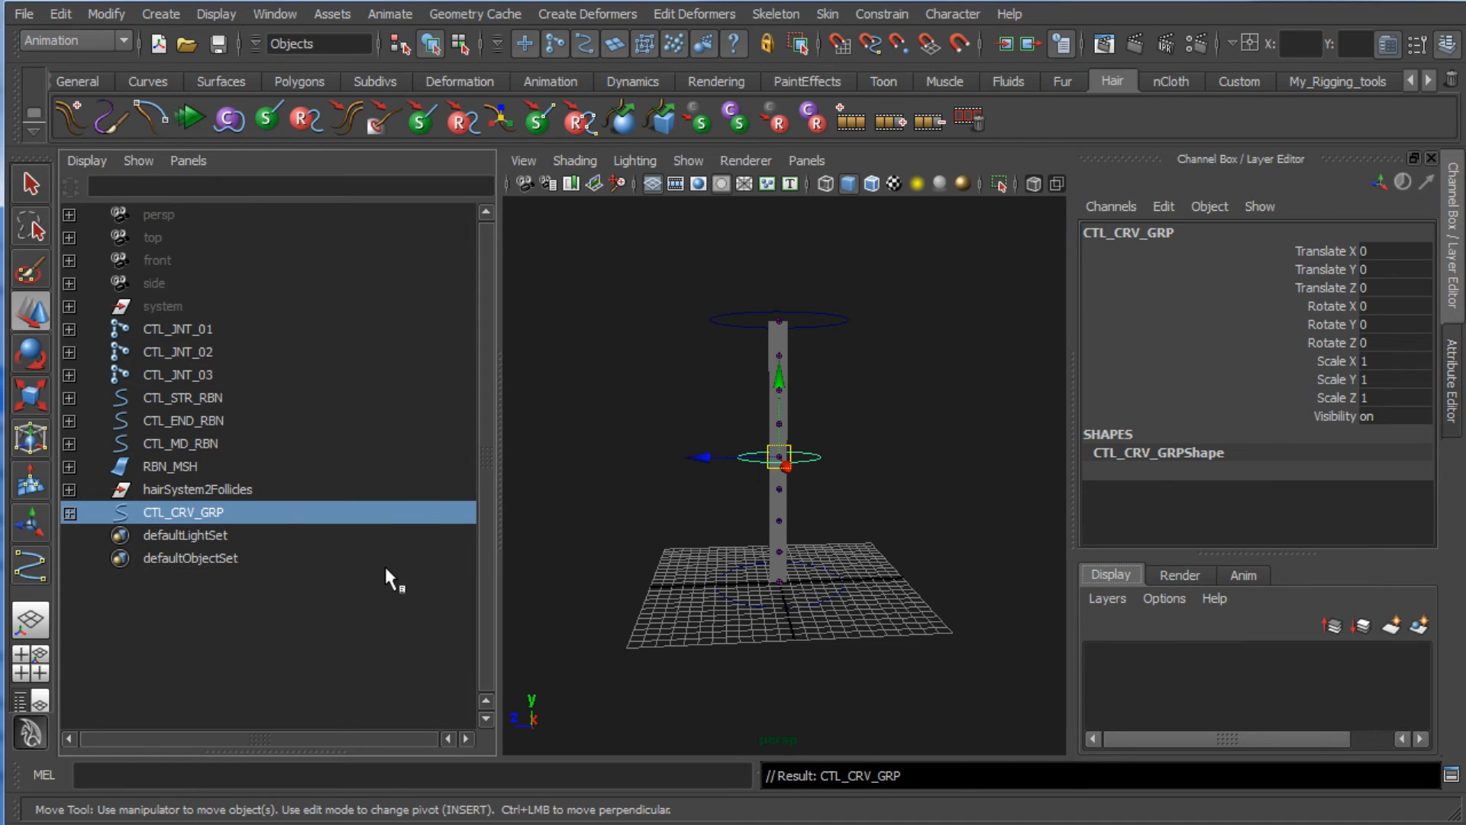
Step: Rename the duplicated middle control curve as CTL_GRP_RBN
double_click(267, 511)
left_click_drag(260, 510, 174, 512)
type("GR")
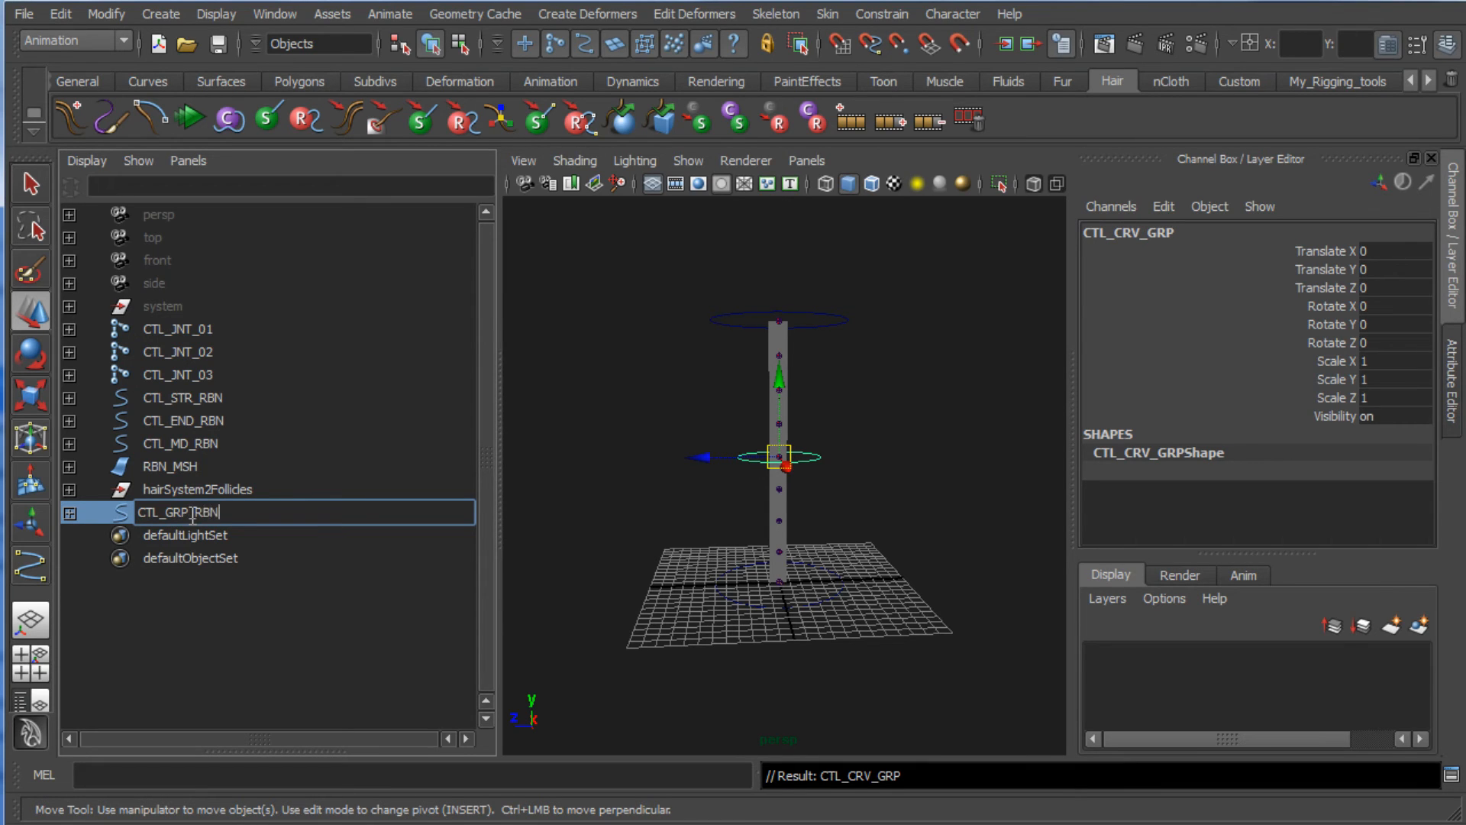
type("P_RBN")
key("Return")
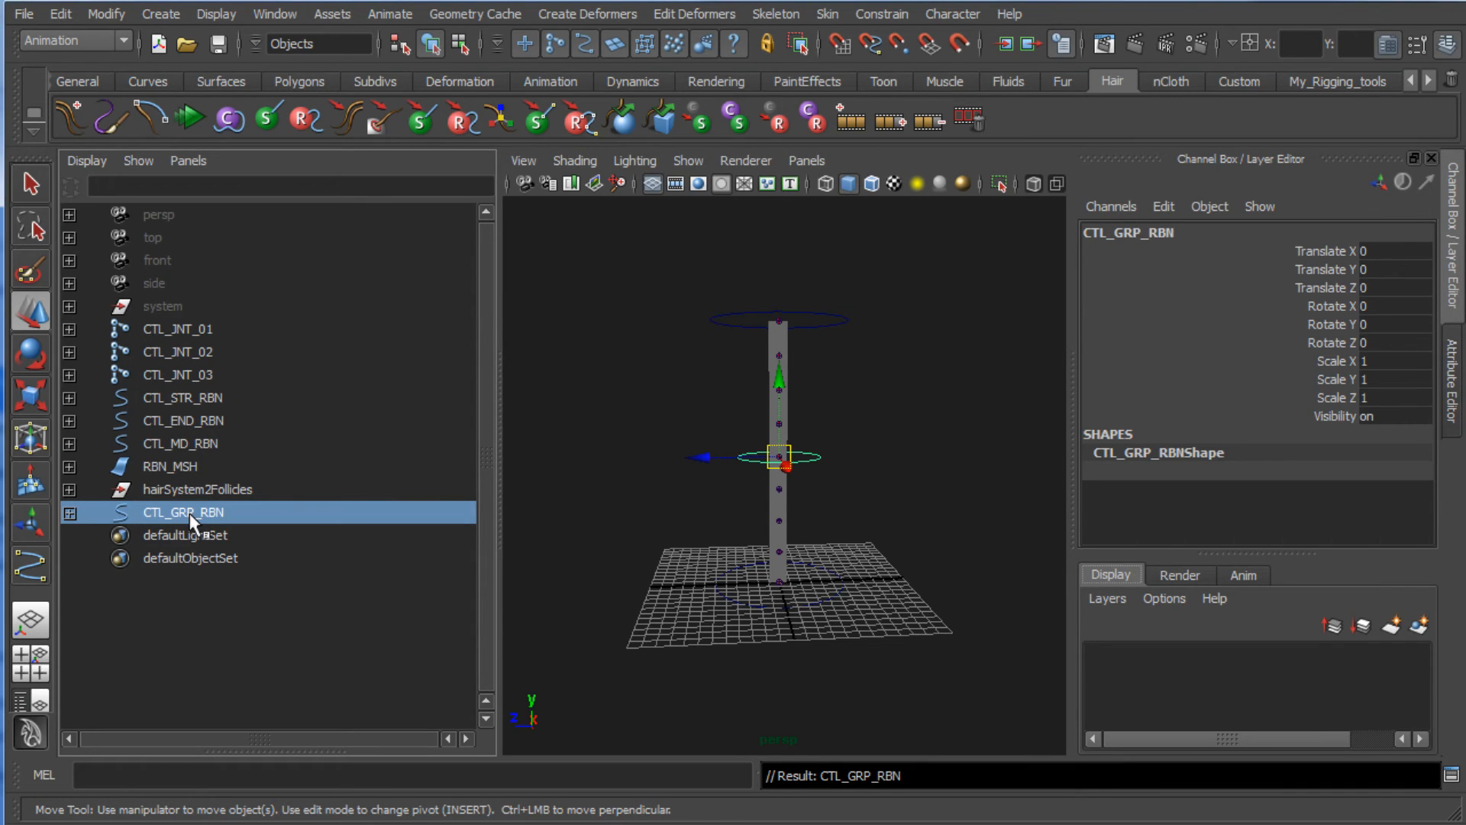
Step: Delete the shape node CTL_GRP_RBNShape from CTL_GRP_RBN, keeping only the transform as a group
left_click(69, 512)
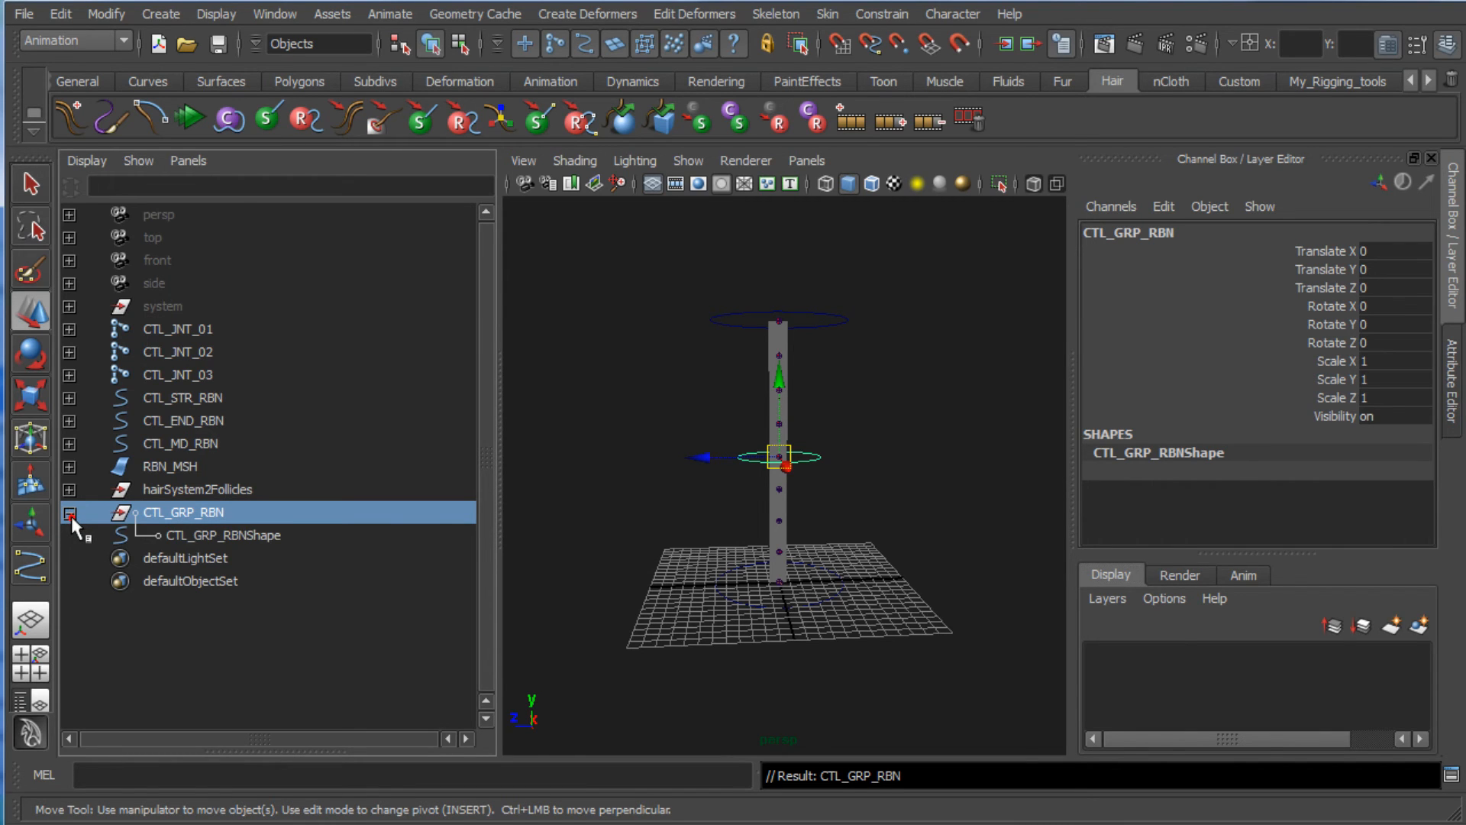
left_click(202, 534)
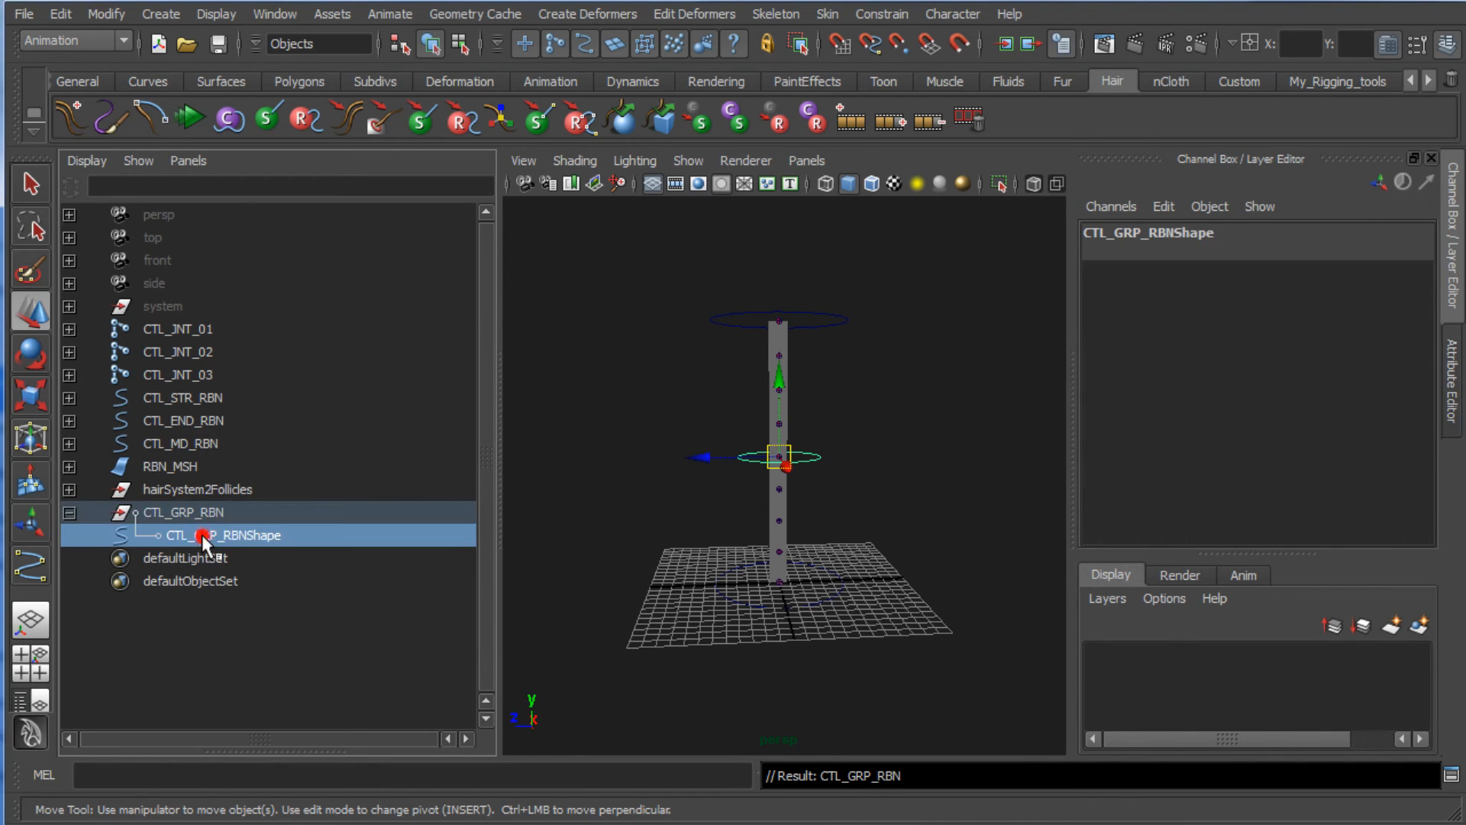
left_click(137, 162)
mouse_move(86, 165)
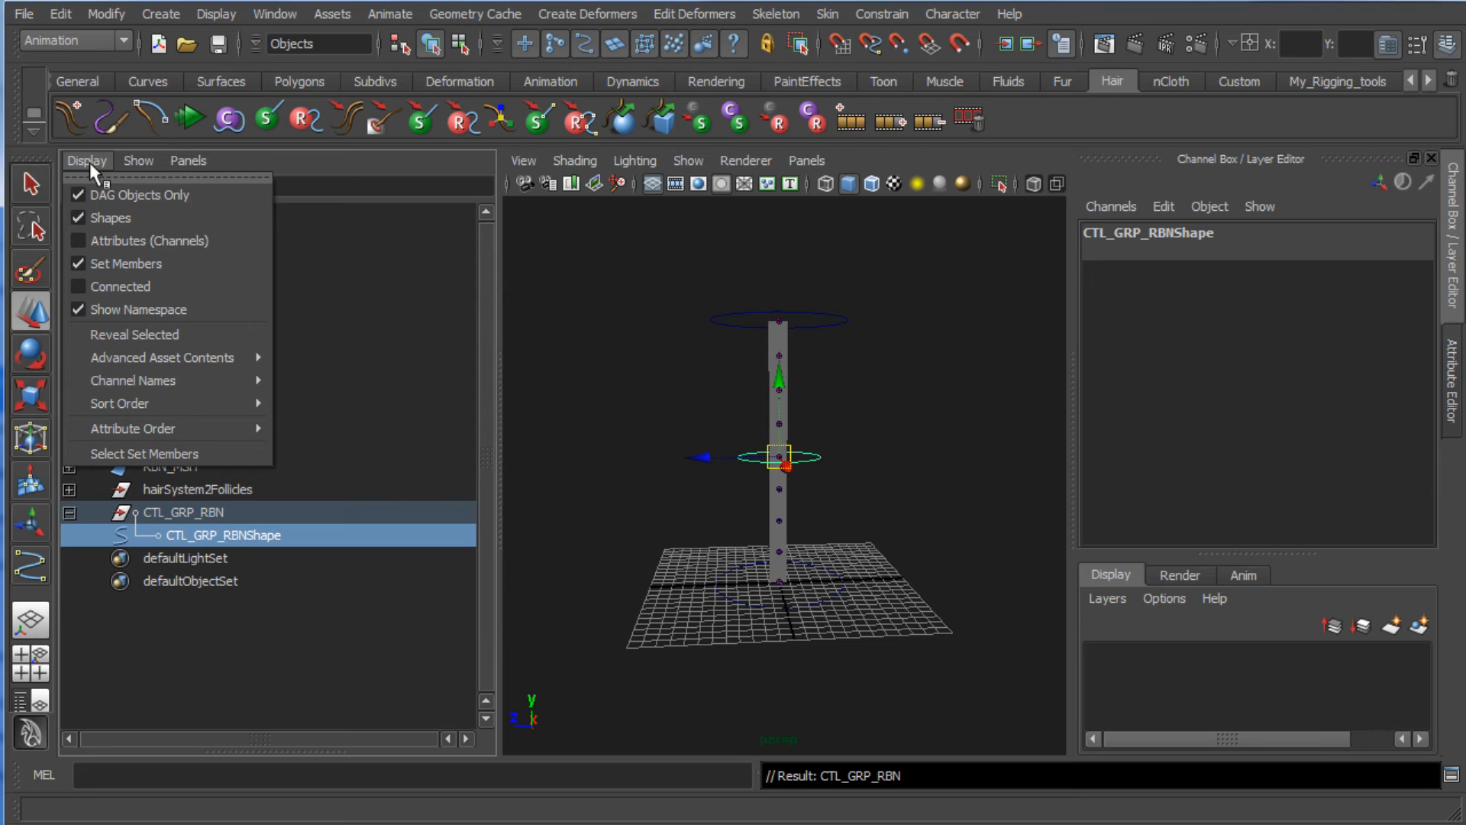
left_click(85, 160)
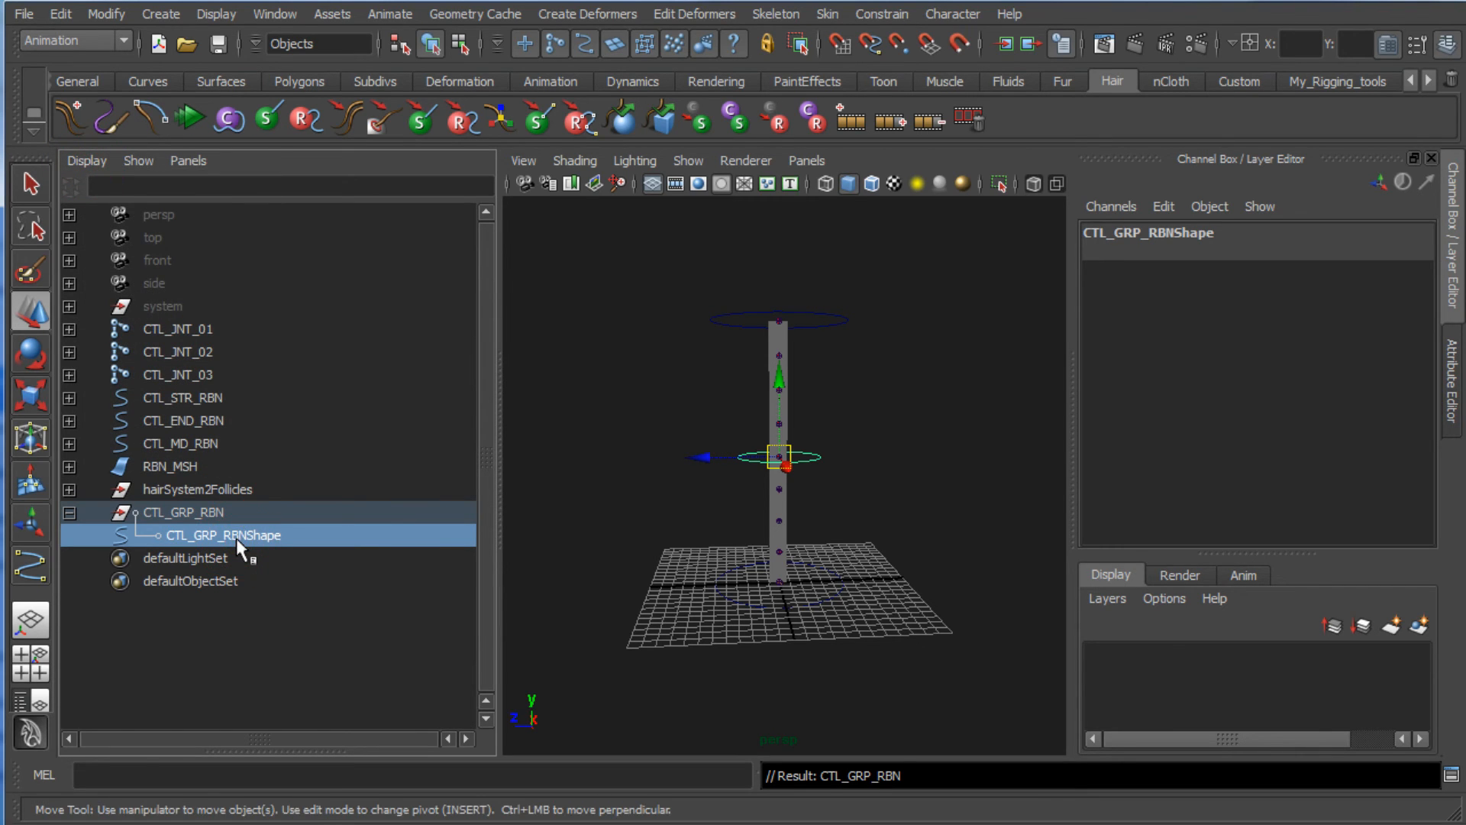
left_click(199, 511)
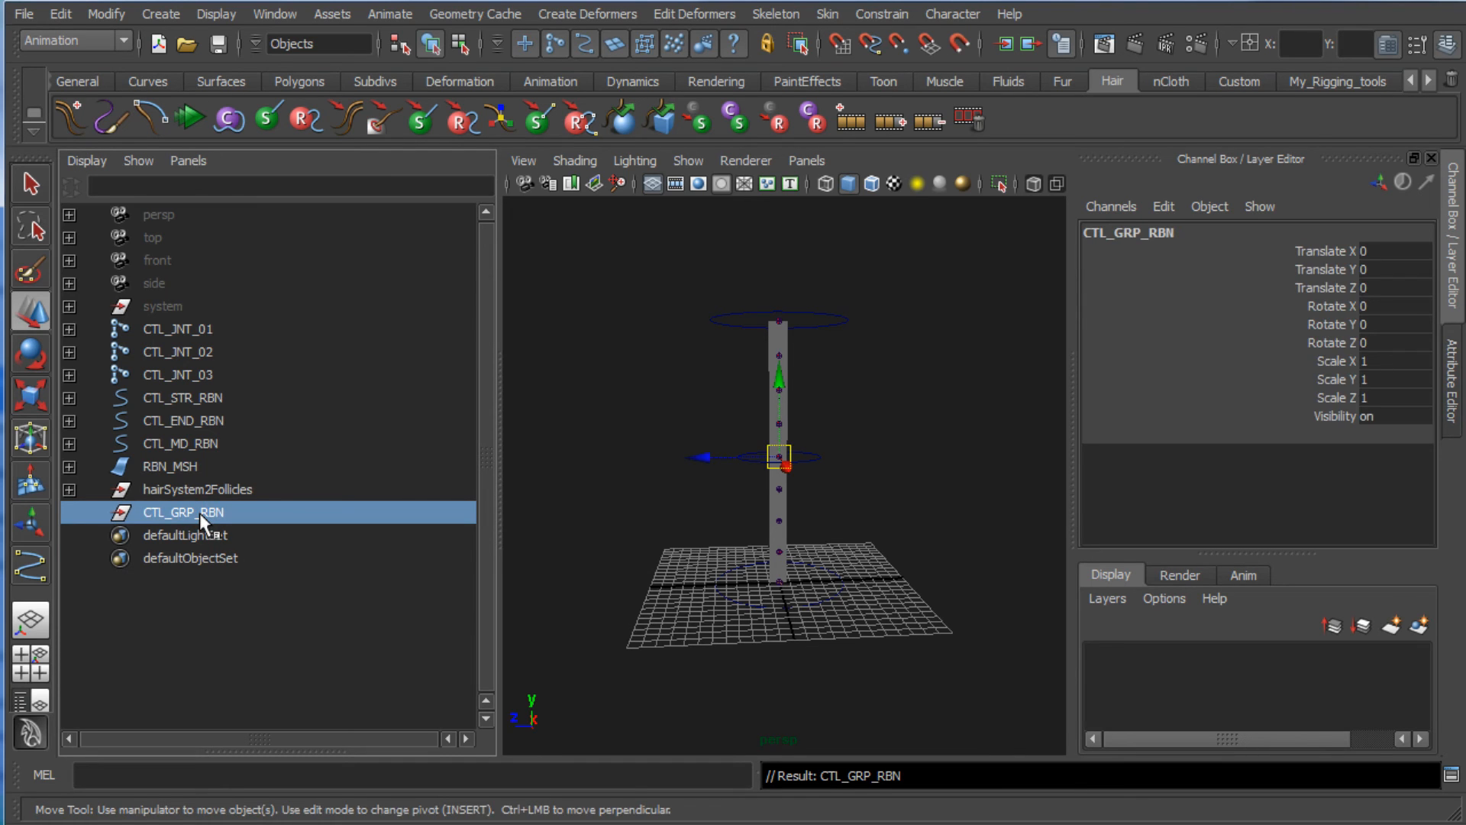
Step: Parent the middle control CTL_MD_RBN under the CTL_GRP_RBN group
left_click(217, 423)
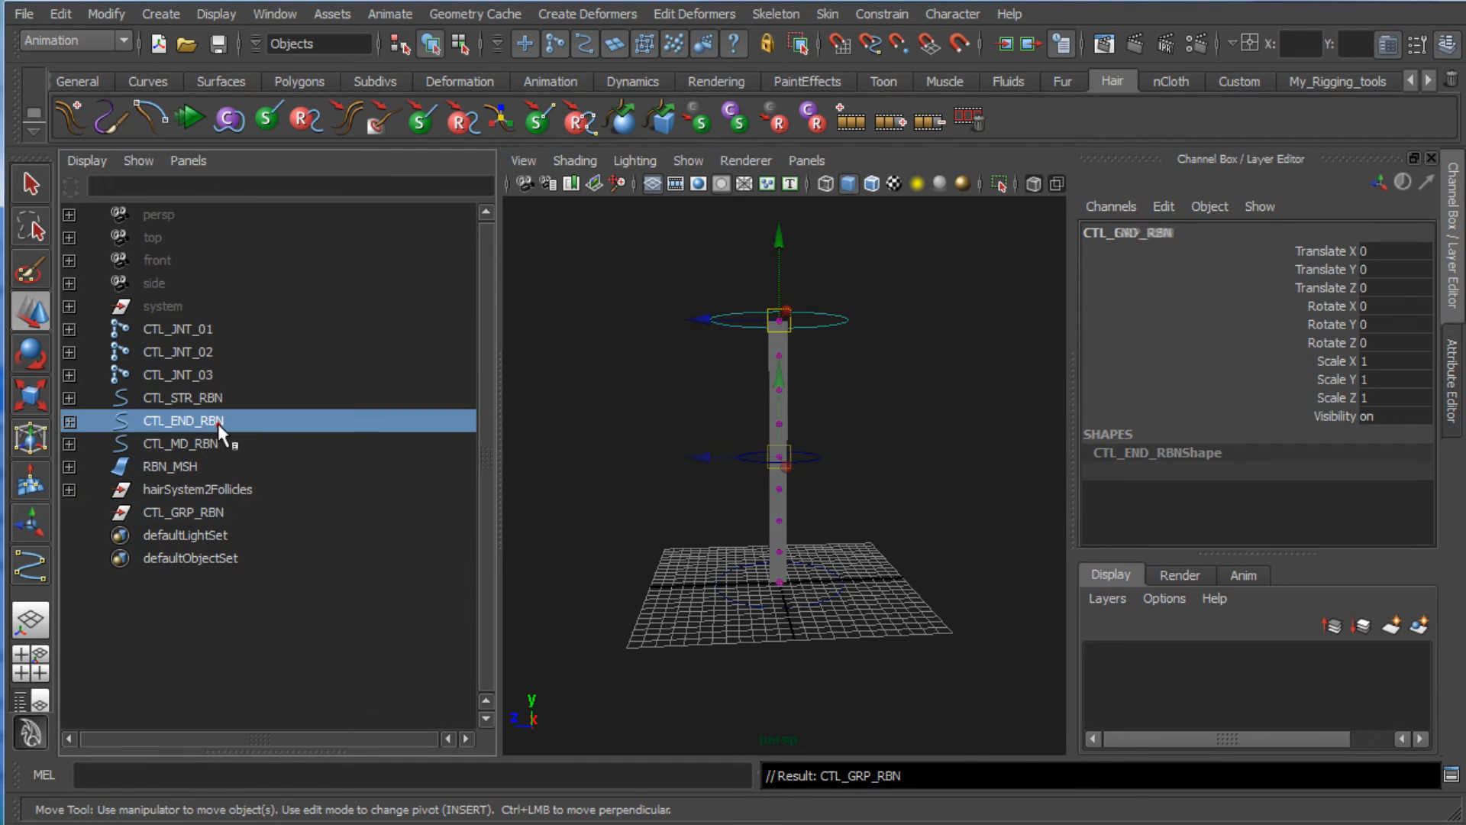
left_click(218, 444)
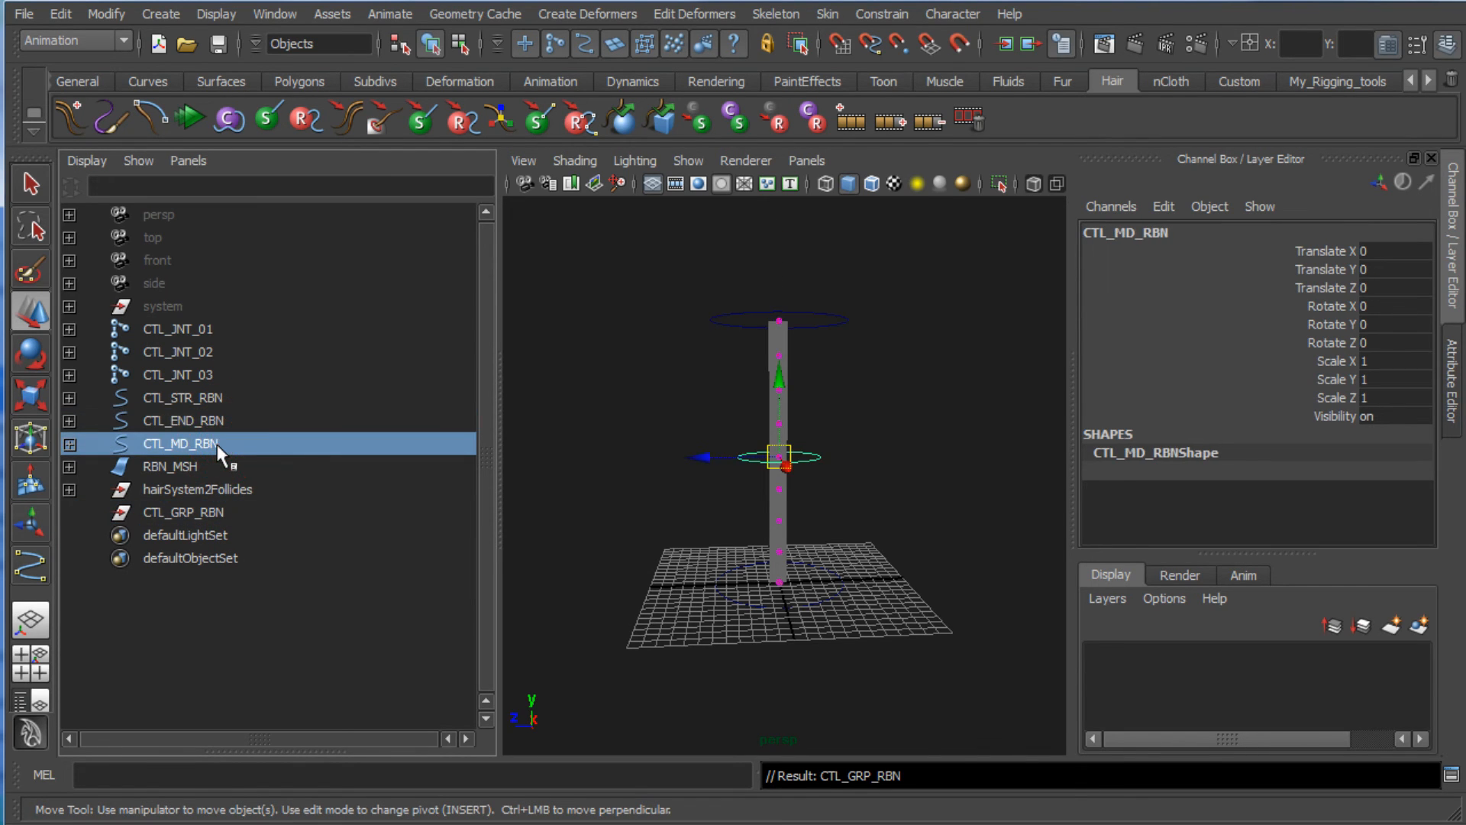
middle_click_drag(219, 450, 213, 507)
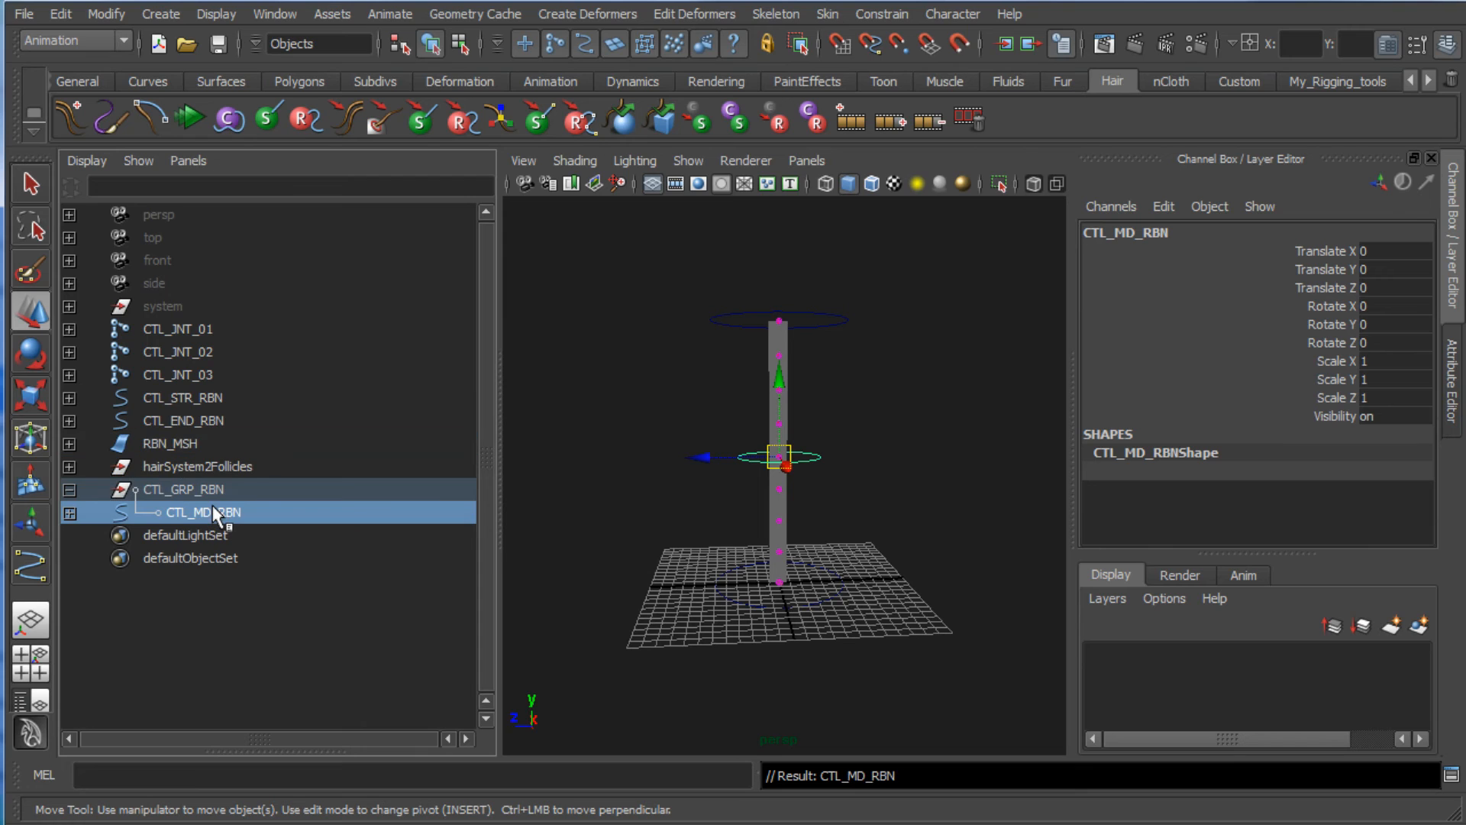
Step: Test-move CTL_GRP_RBN with its child CTL_MD_RBN by hand, undo the move, and collapse the group's hierarchy
left_click(199, 493)
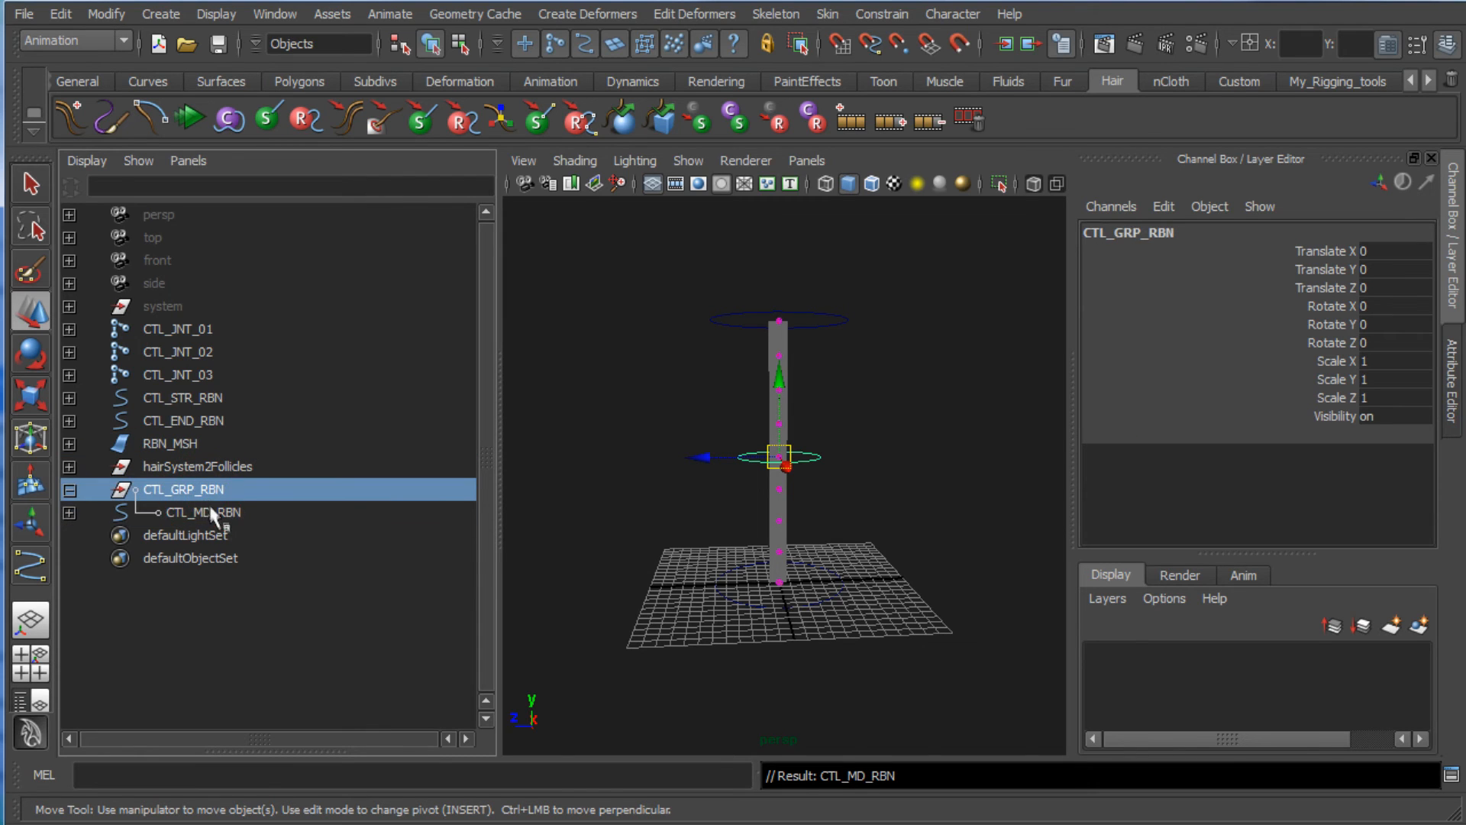
left_click(213, 513)
left_click(215, 489)
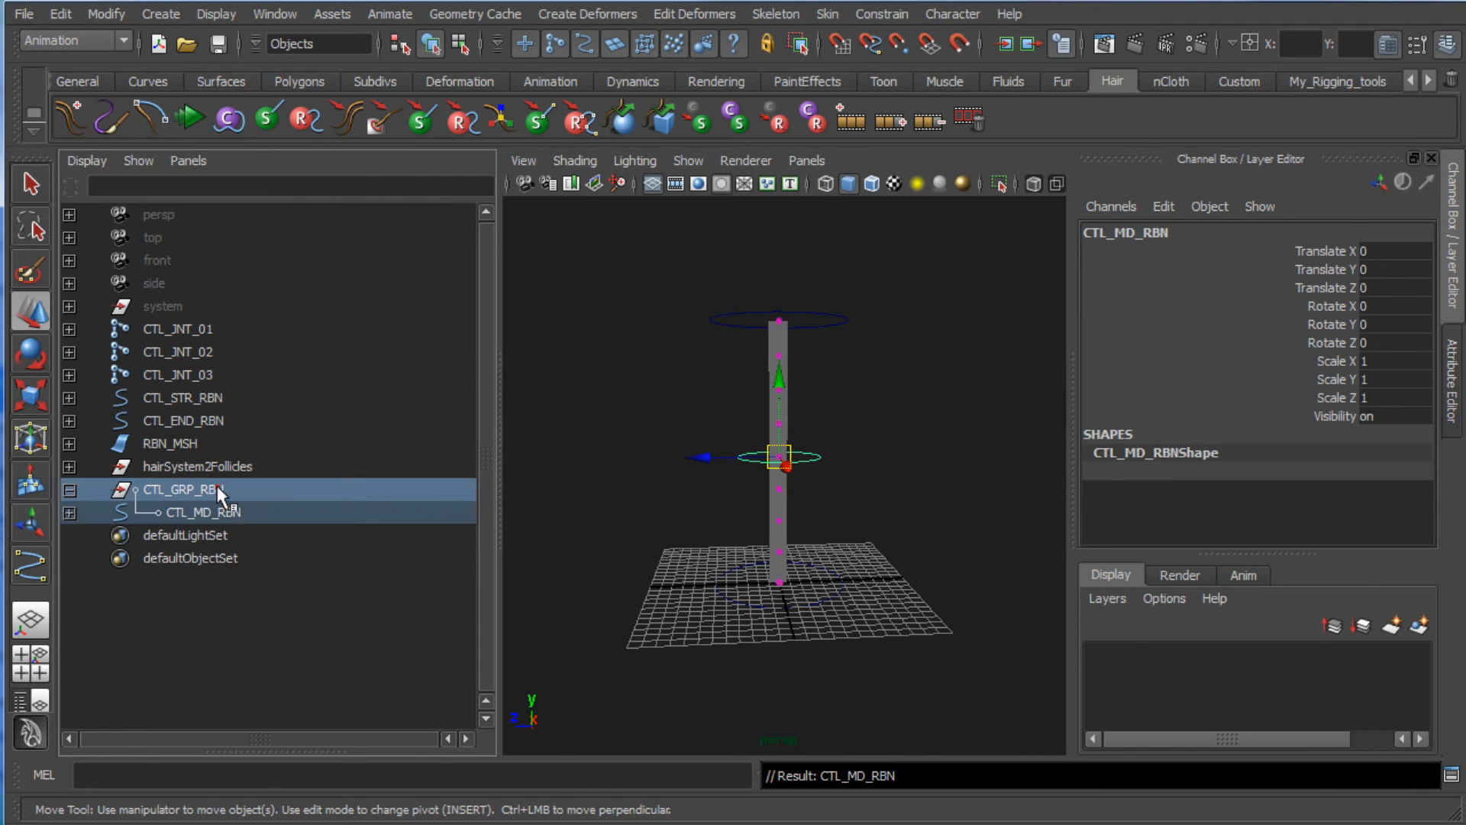
left_click_drag(789, 452, 717, 456)
key("ctrl+z")
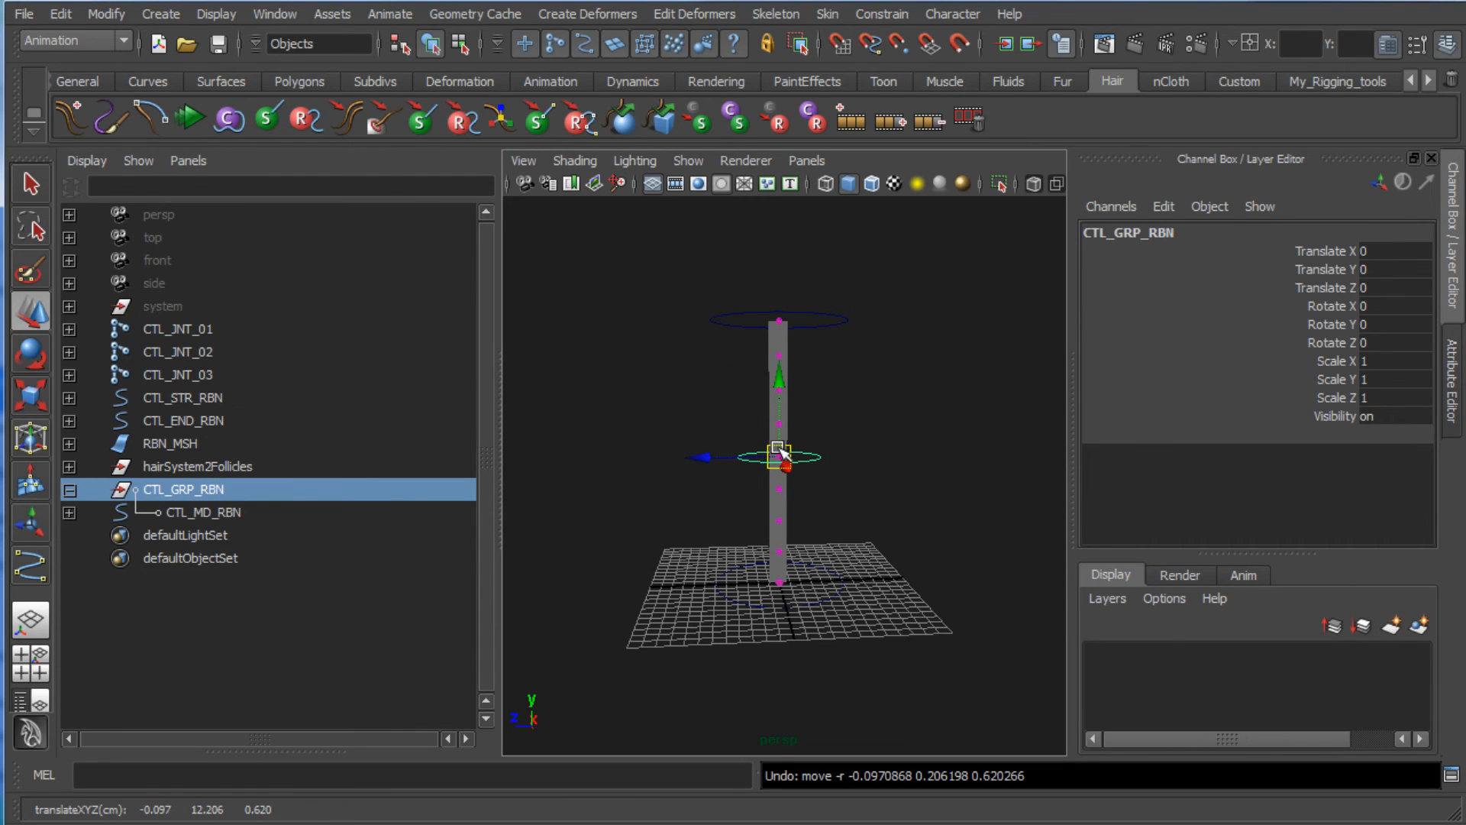
left_click(69, 490)
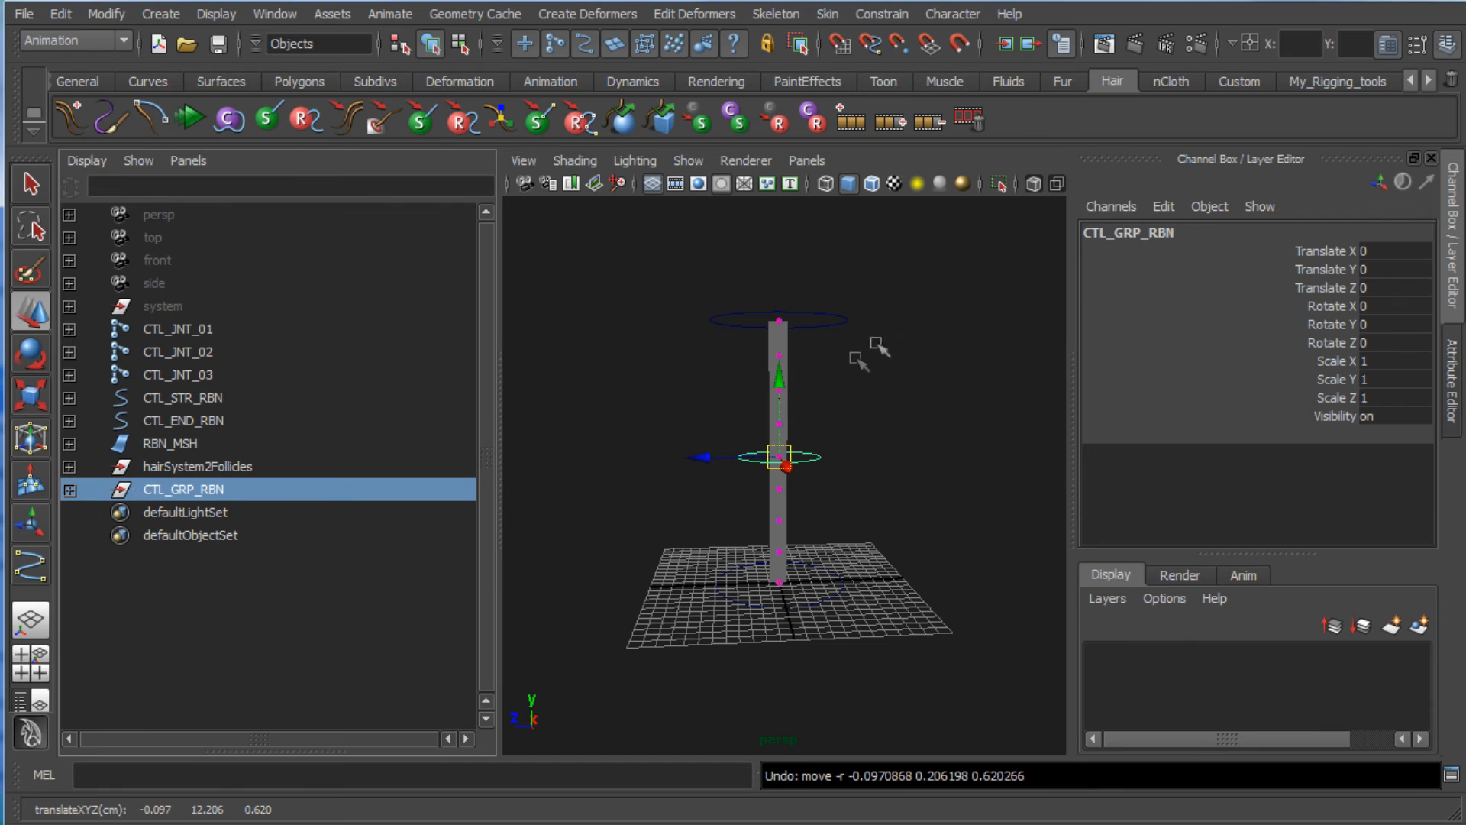
Step: Parent-constrain the CTL_GRP_RBN group to both CTL_END_RBN and CTL_STR_RBN
left_click(846, 319)
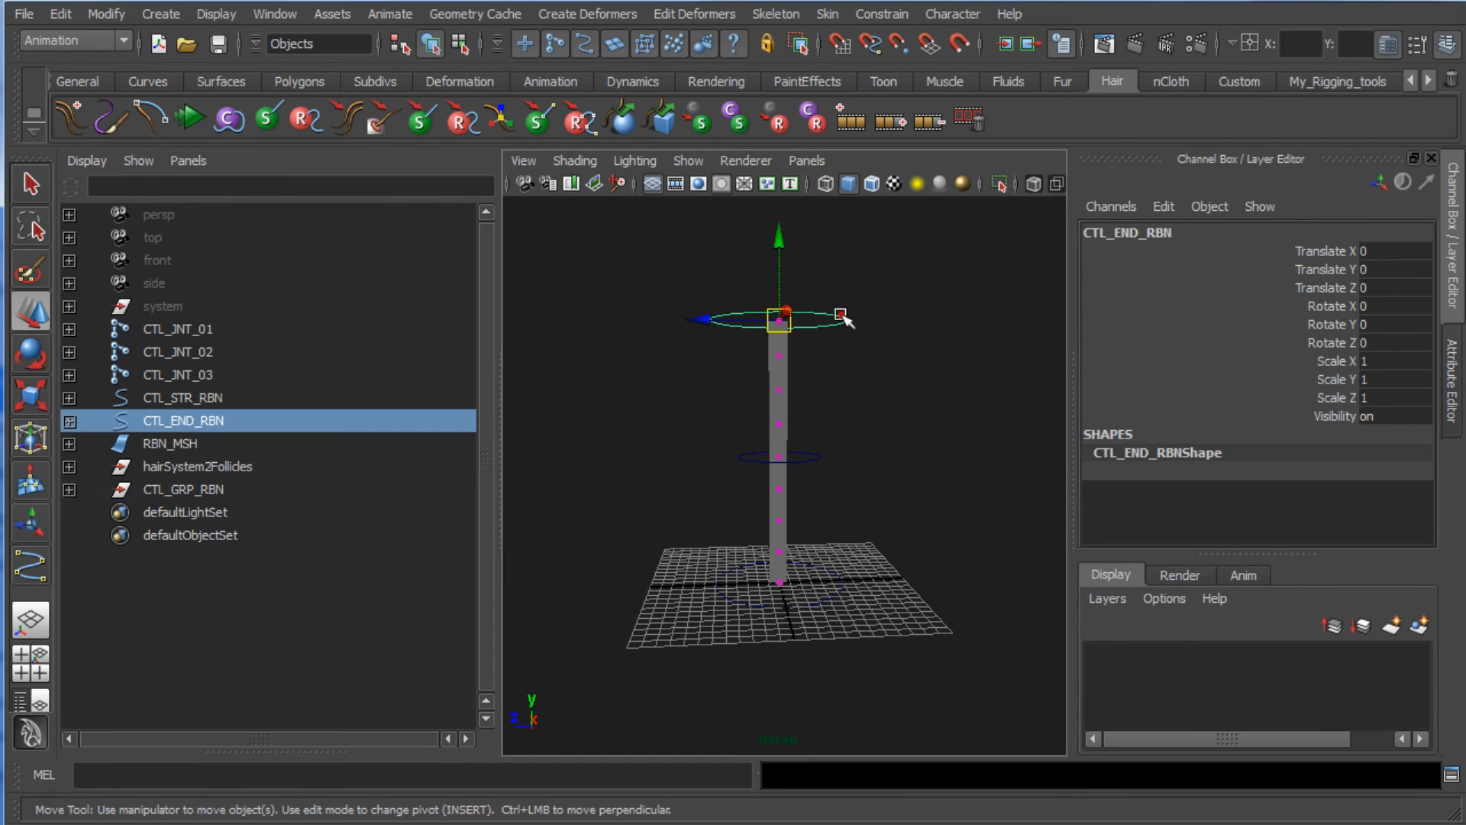
left_click(840, 578, "shift")
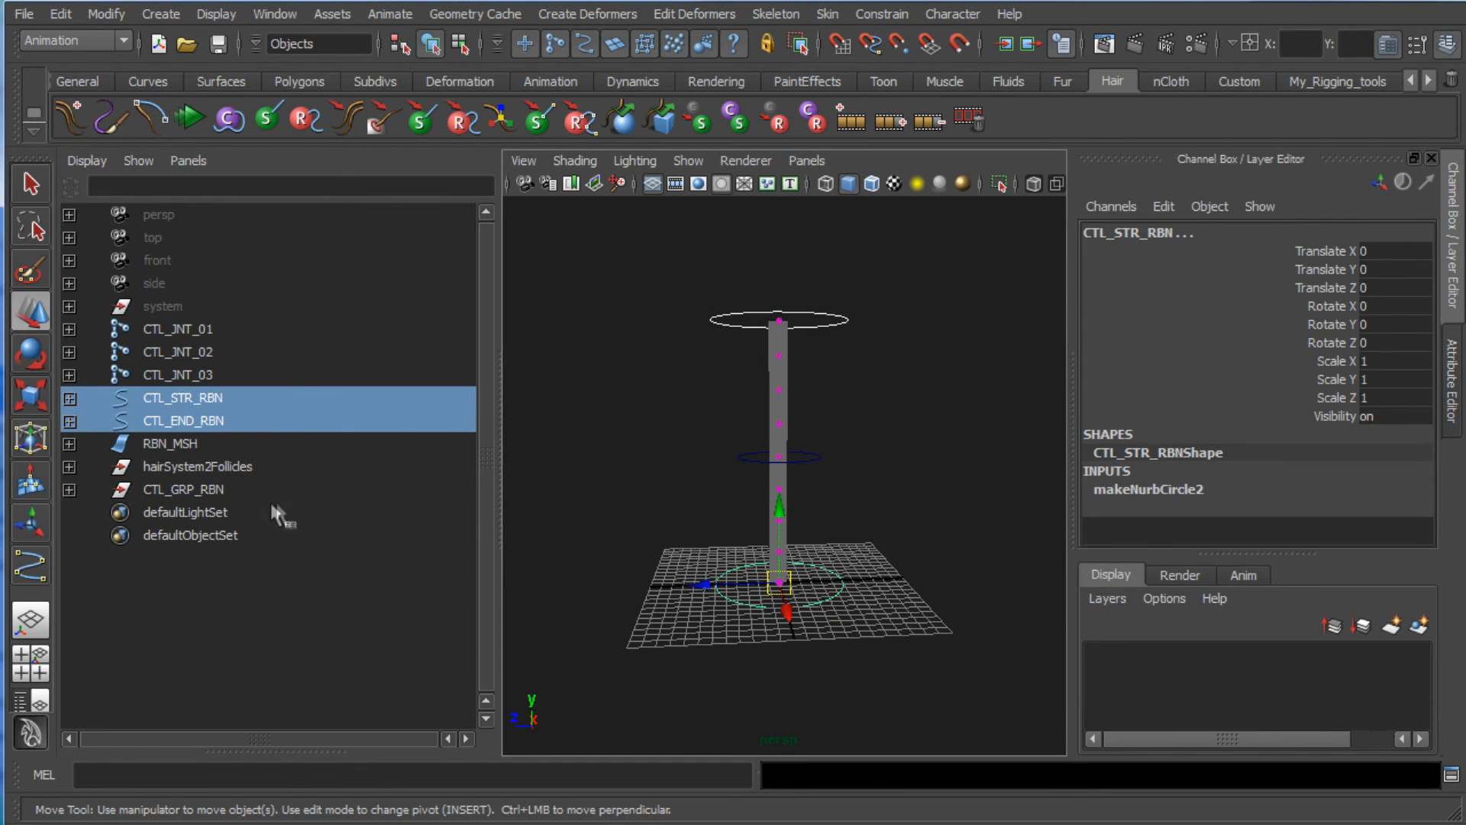
left_click(223, 490, "ctrl")
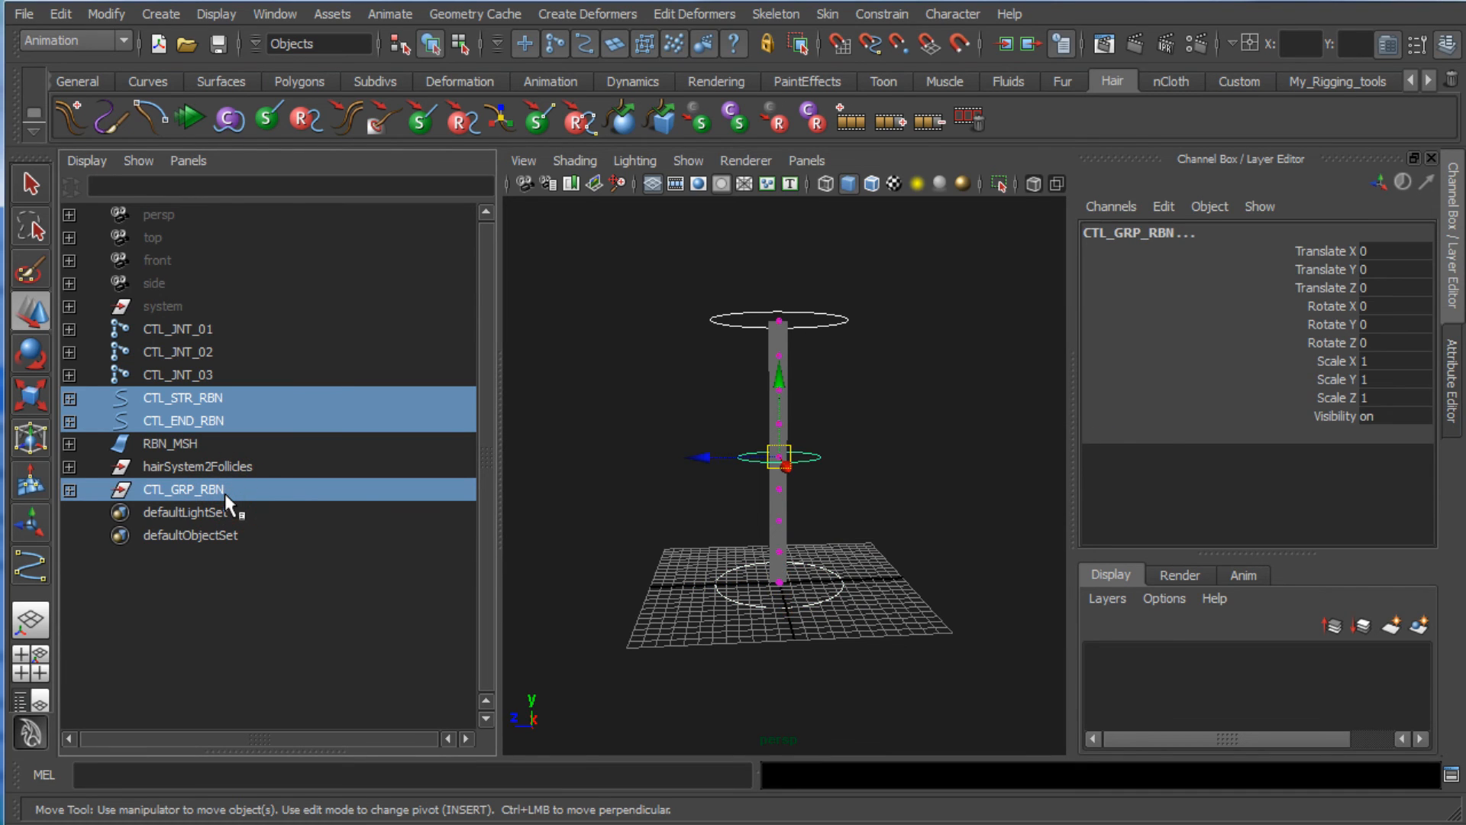
left_click(69, 490)
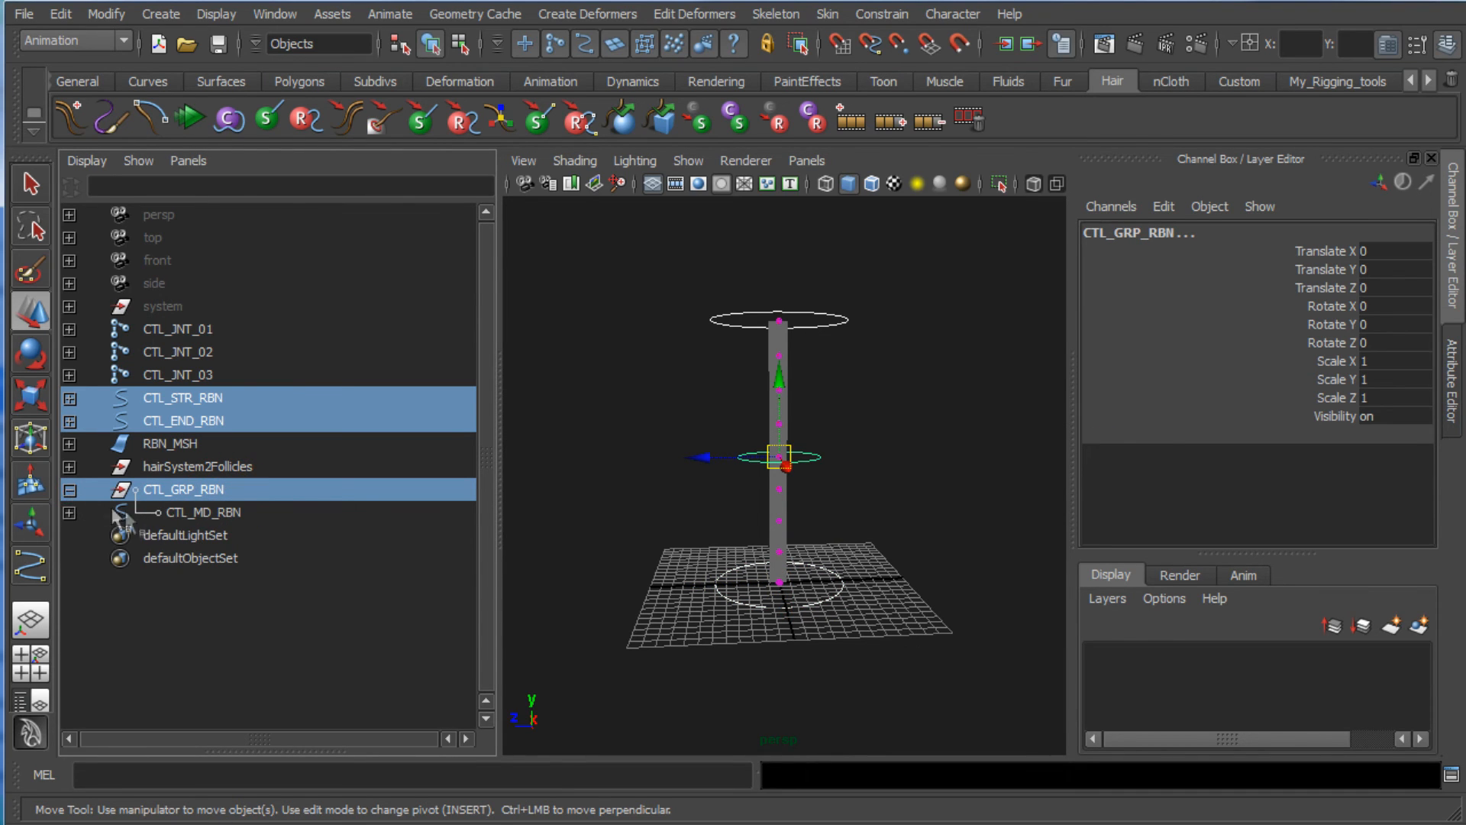
left_click(69, 489)
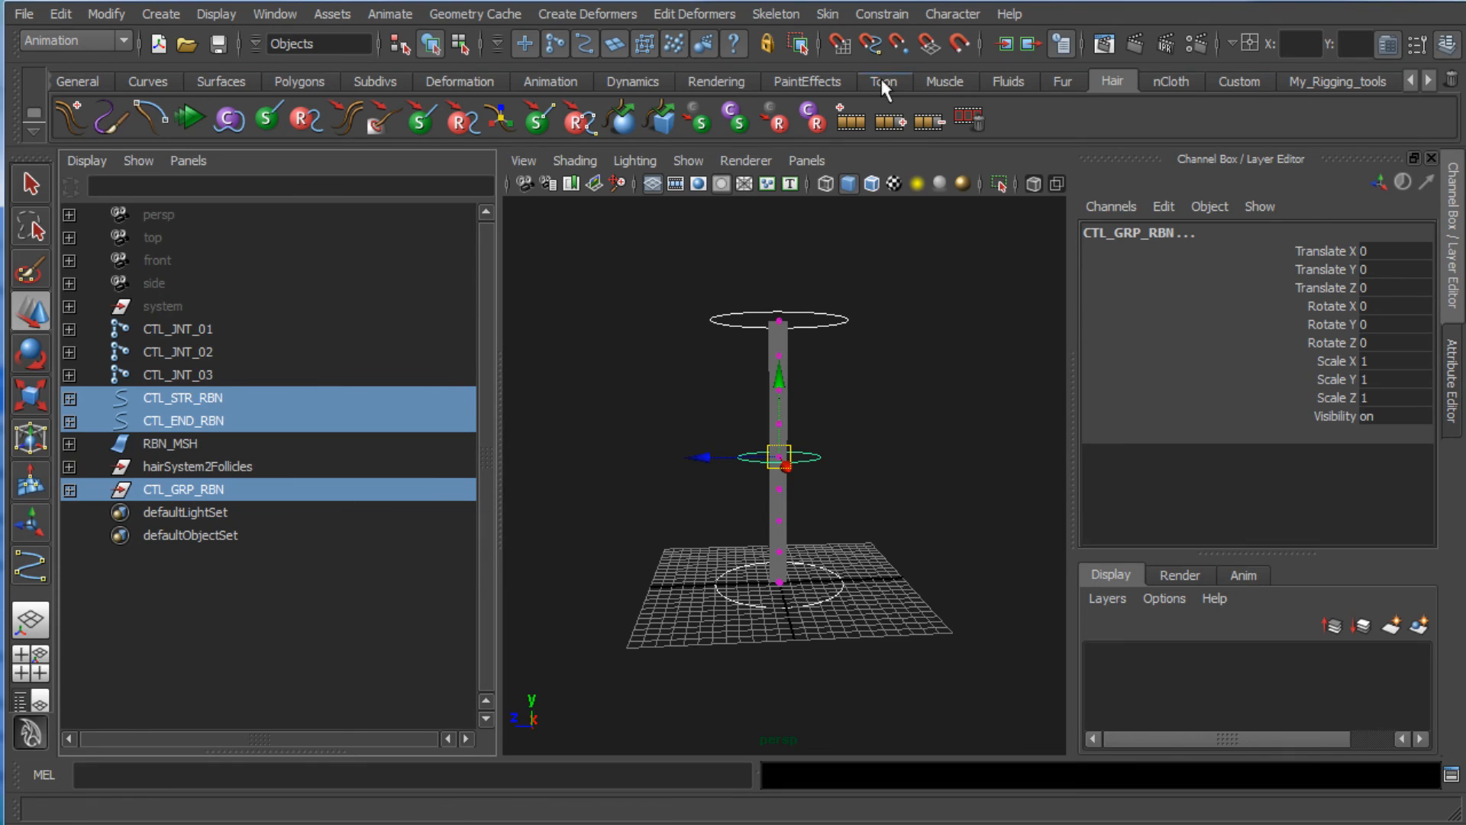
left_click(900, 17)
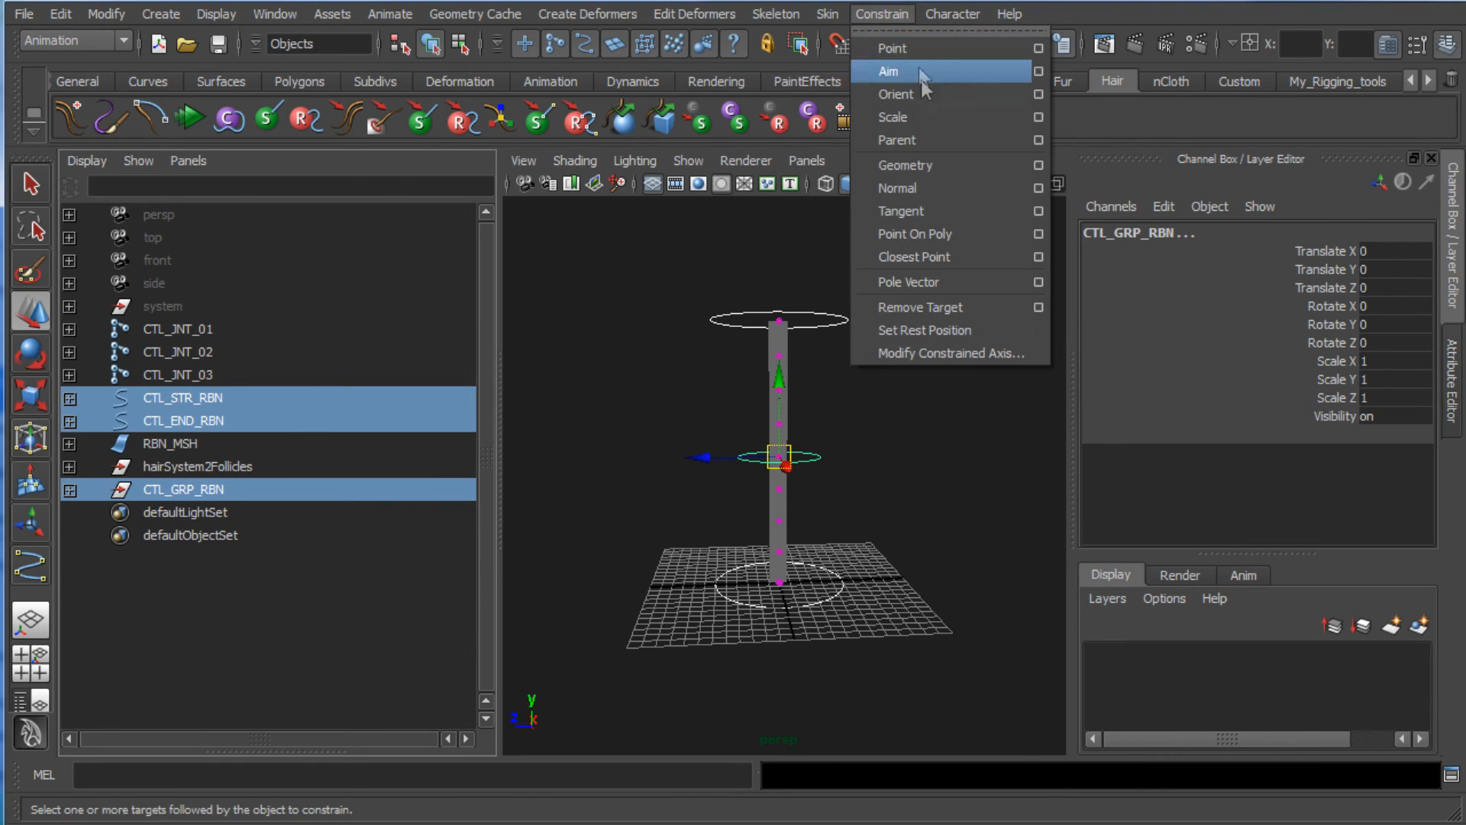
left_click(927, 140)
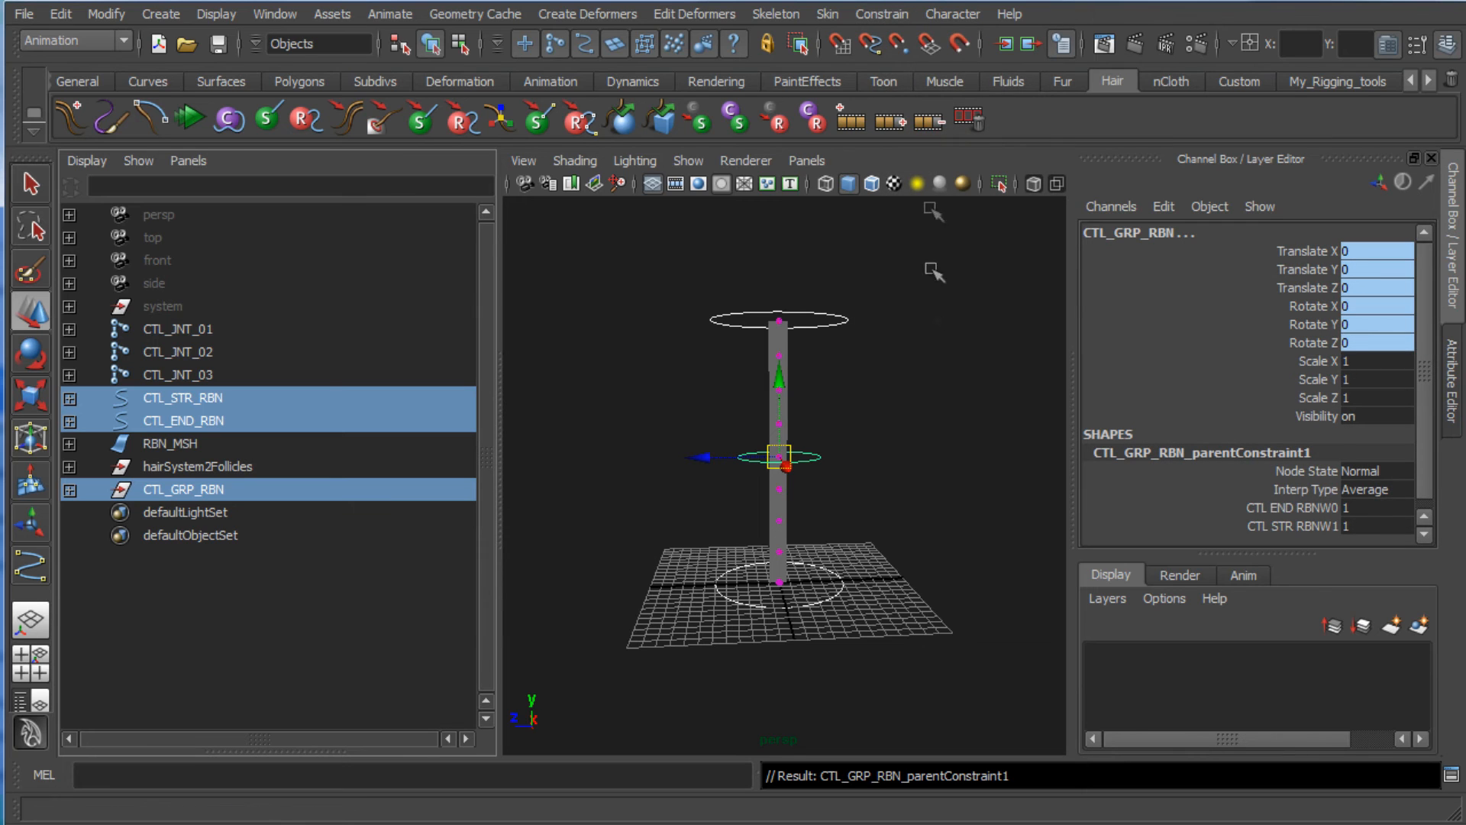
Step: Test-move CTL_END_RBN about -12.9 units in Z and rotate it about -11.2 degrees in X, then reset its translation and Rotate X to 0
left_click(841, 323)
left_click_drag(786, 336, 940, 341)
key("e")
left_click_drag(828, 309, 853, 237)
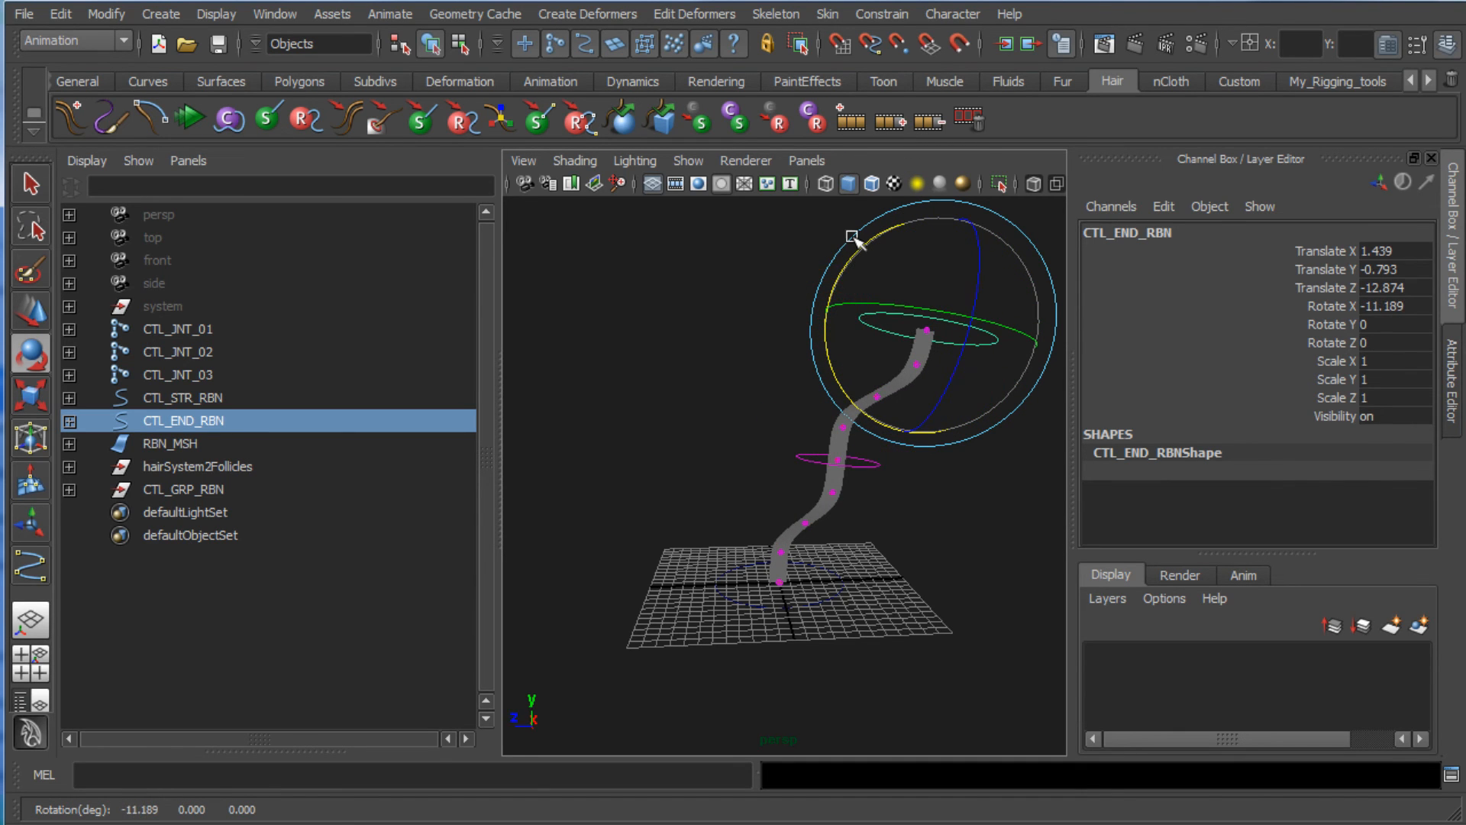
left_click_drag(1385, 299, 1388, 253)
type("0")
key("Return")
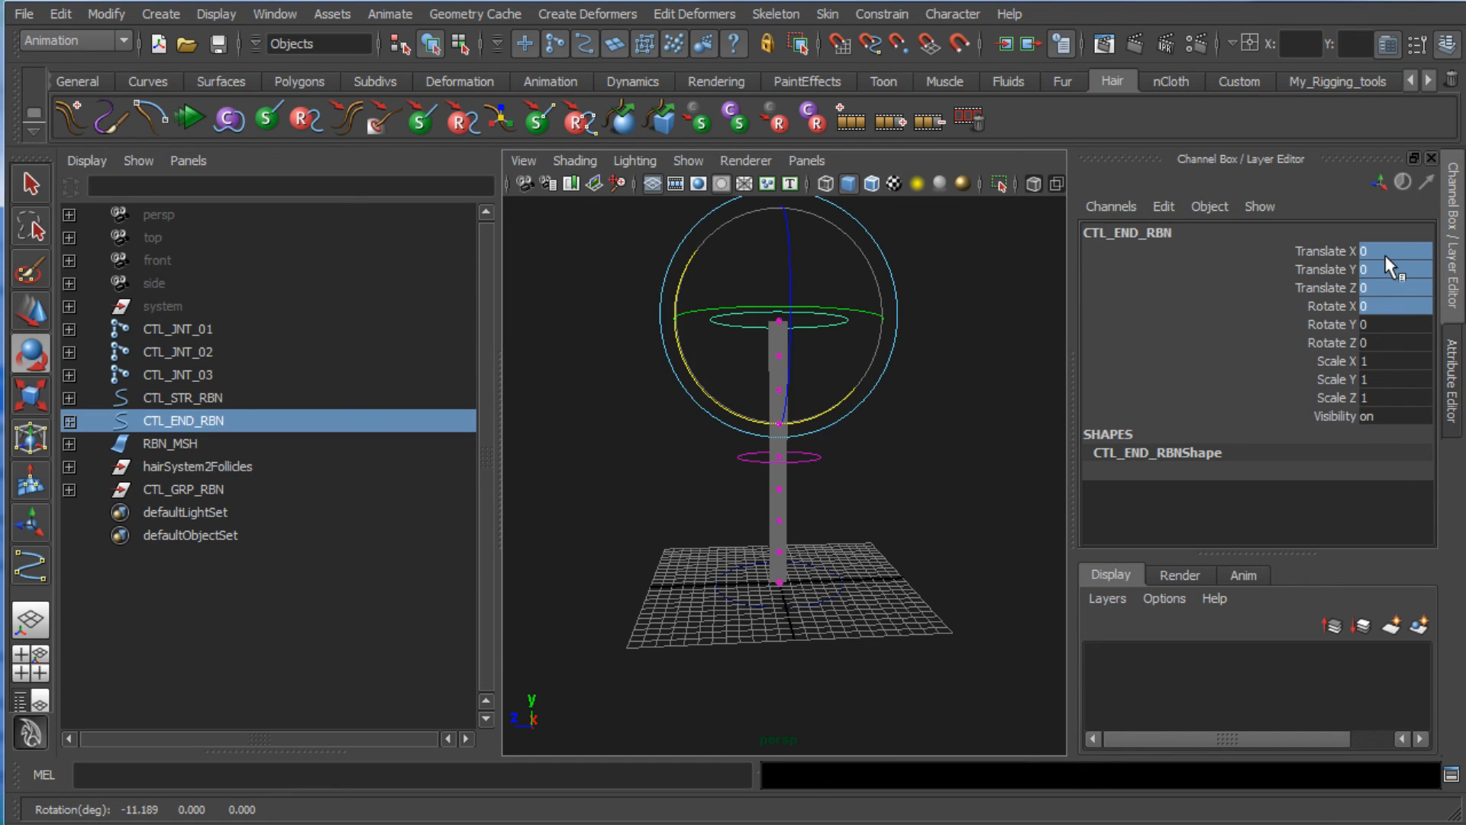
Step: Test-move the middle control CTL_MD_RBN about 11.3 units along Z, undo the move, and deselect it
key("w")
left_click(928, 542)
left_click(819, 458)
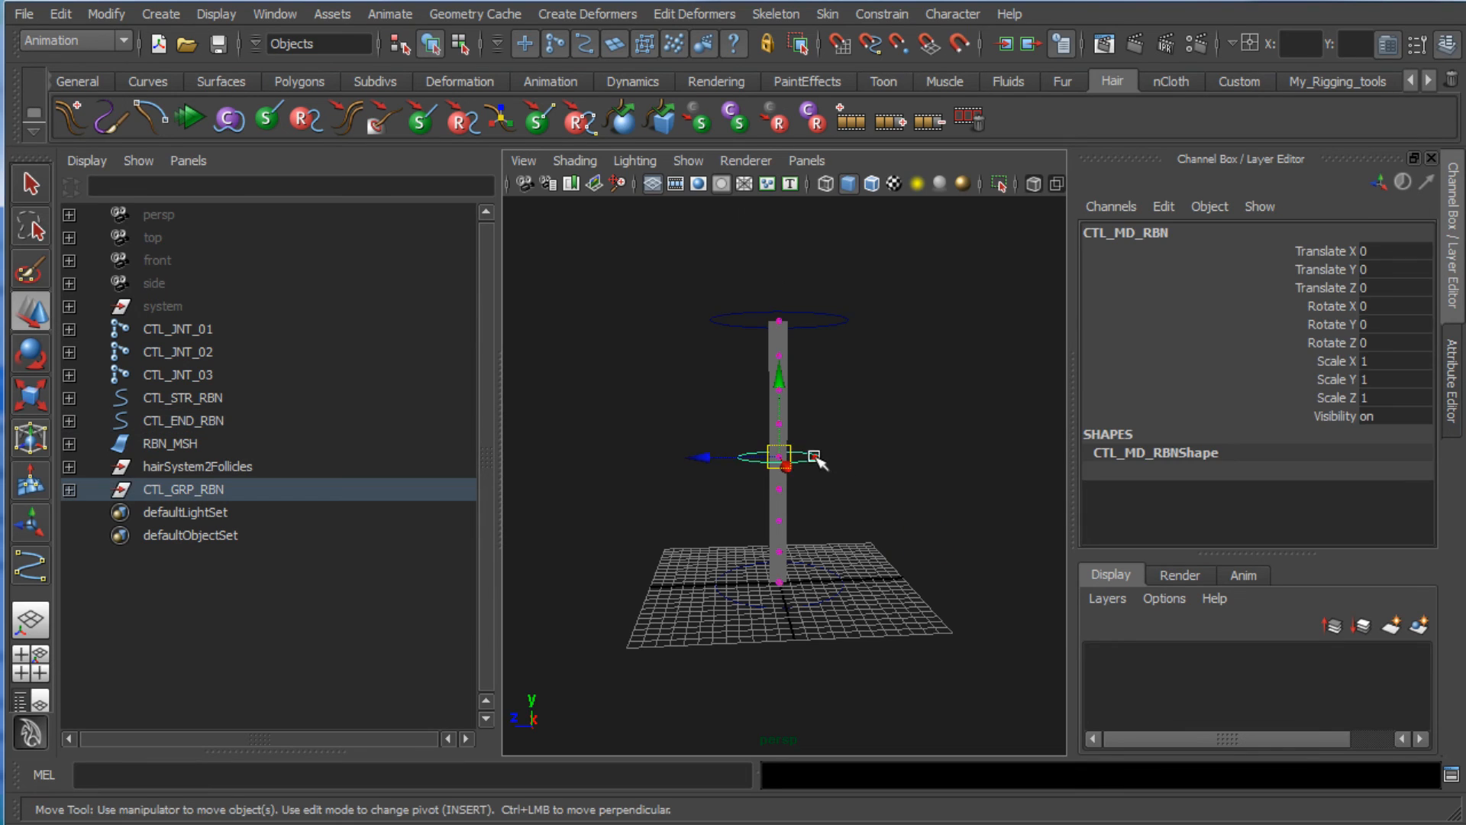
left_click_drag(741, 457, 611, 481)
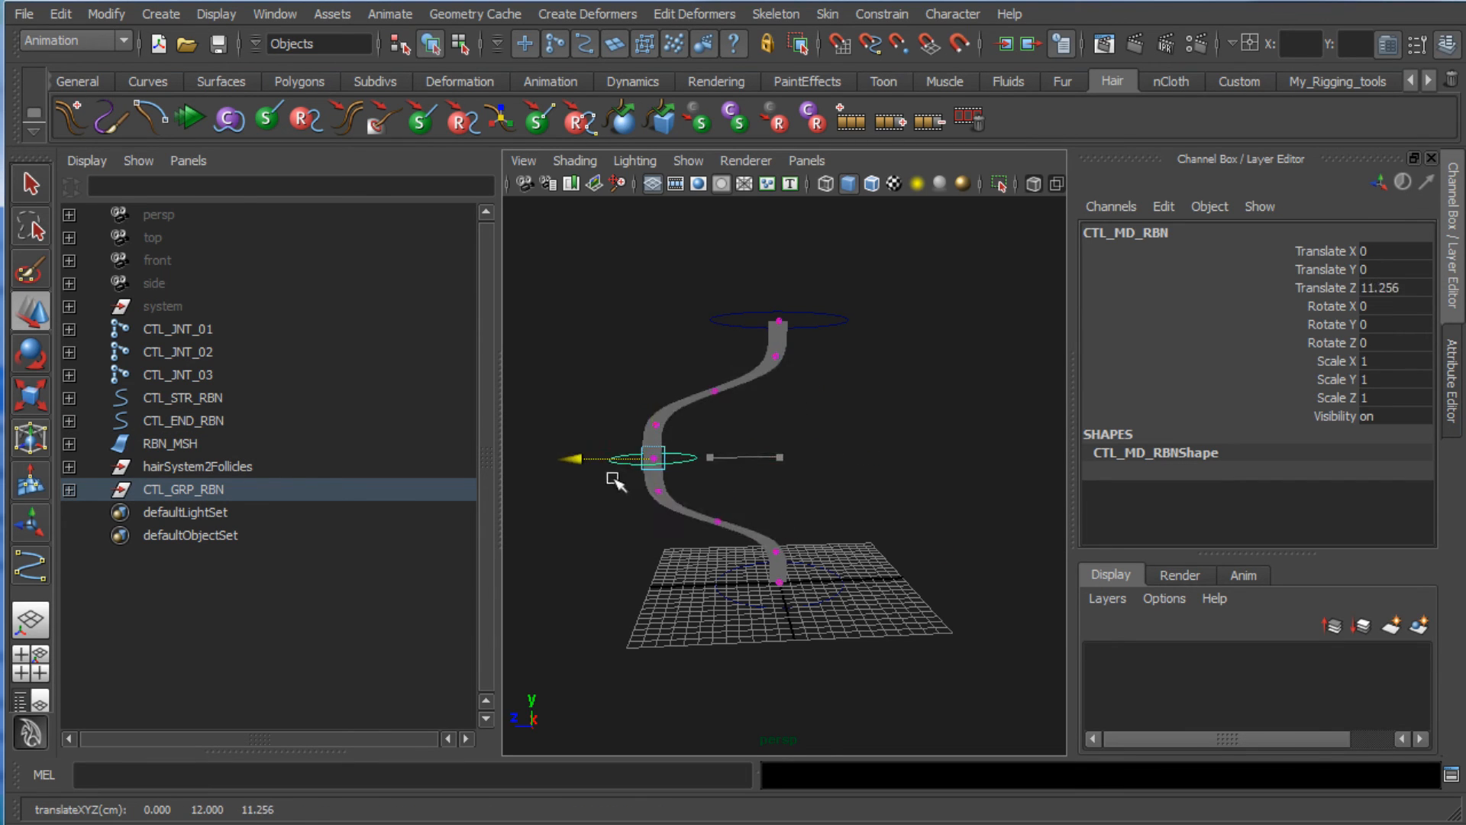
key("ctrl+z")
left_click(890, 420)
Step: Select the ribbon mesh RBN_MSH and open the Paint Skin Weights Tool with its settings
scroll(862, 387, "up", 5)
left_click(792, 330)
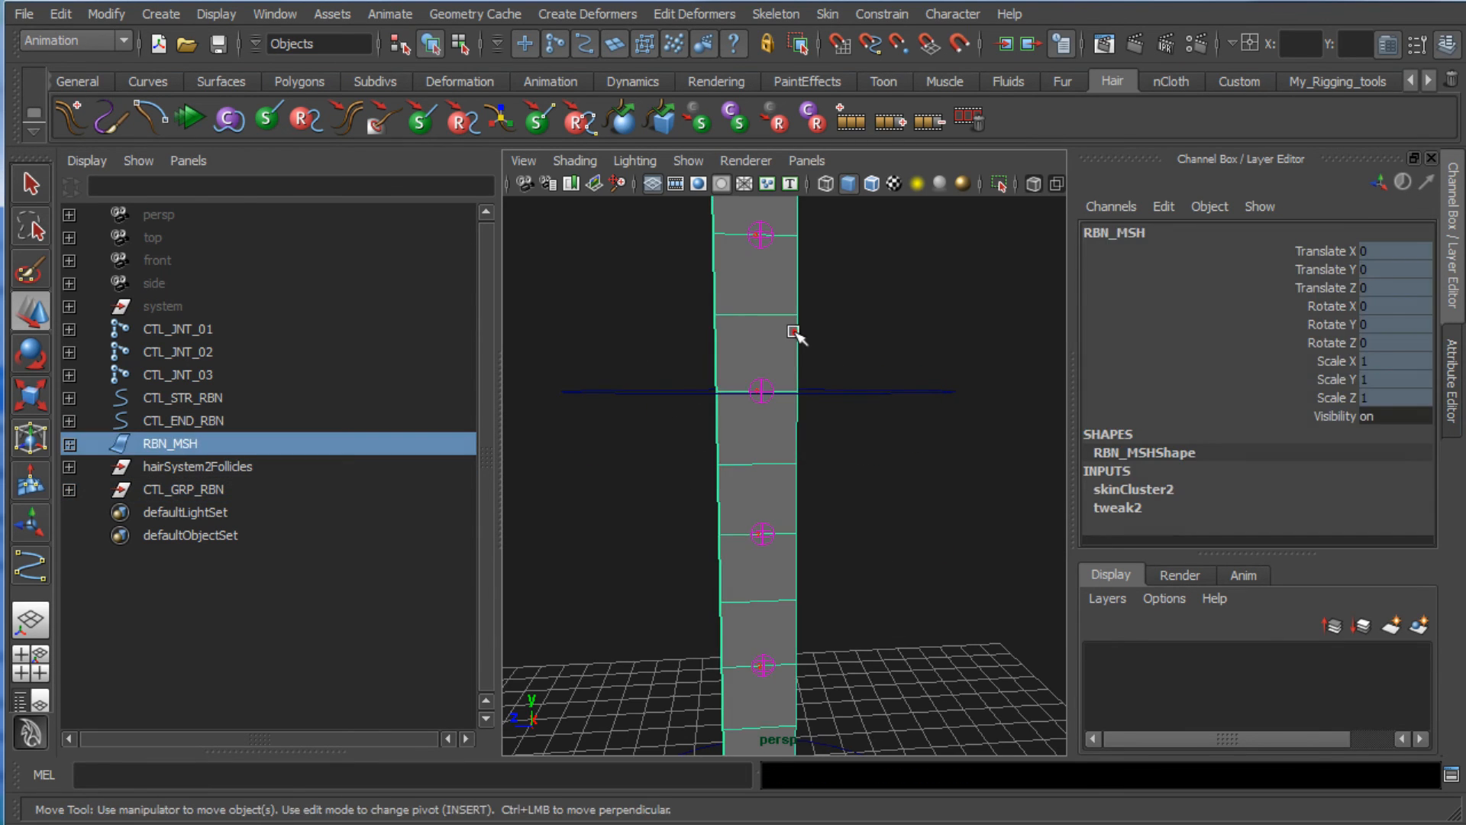
scroll(792, 330, "down", 5)
scroll(794, 333, "up", 3)
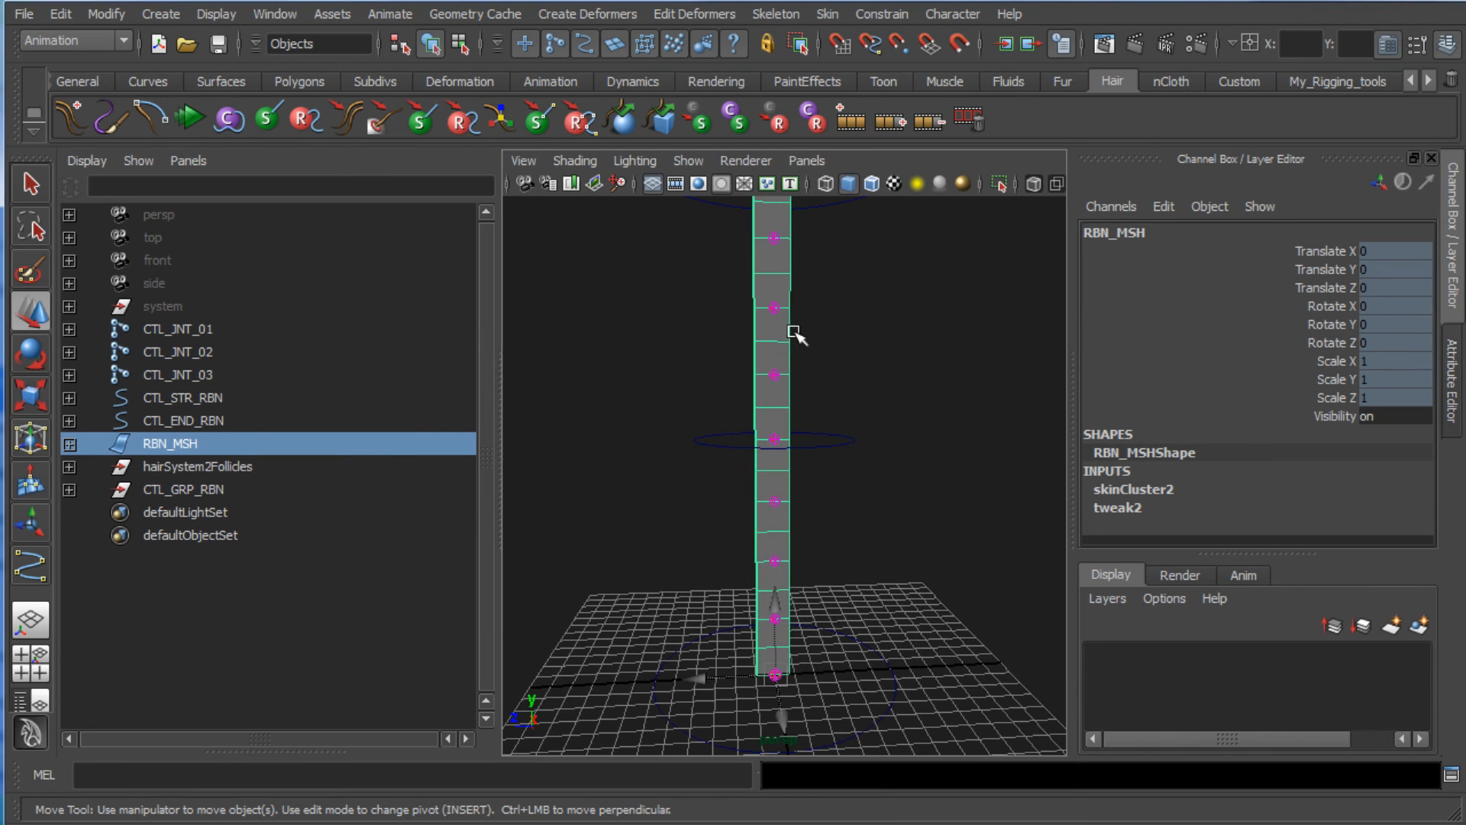
scroll(794, 328, "down", 3)
left_click(826, 13)
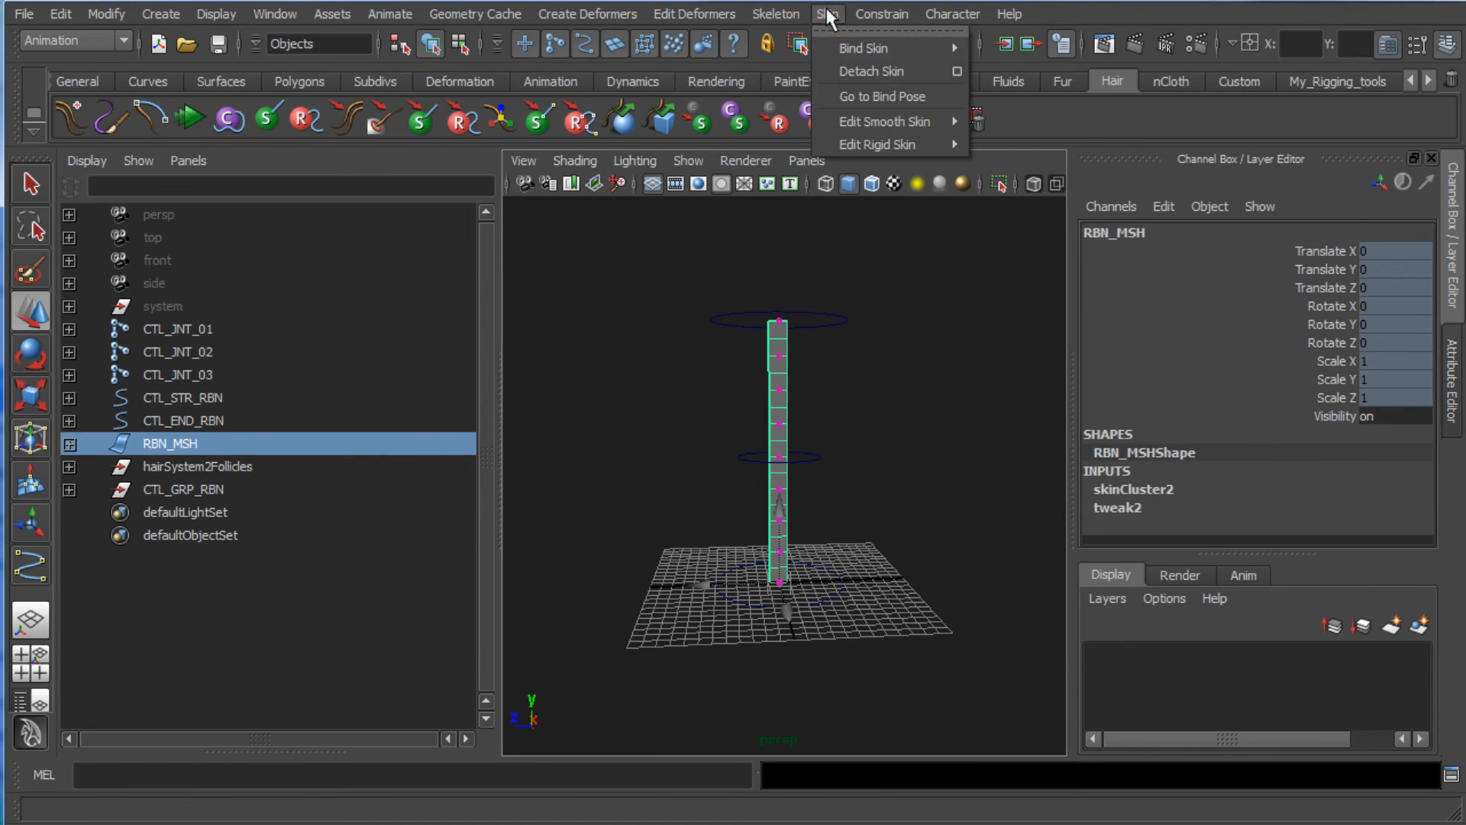
mouse_move(890, 124)
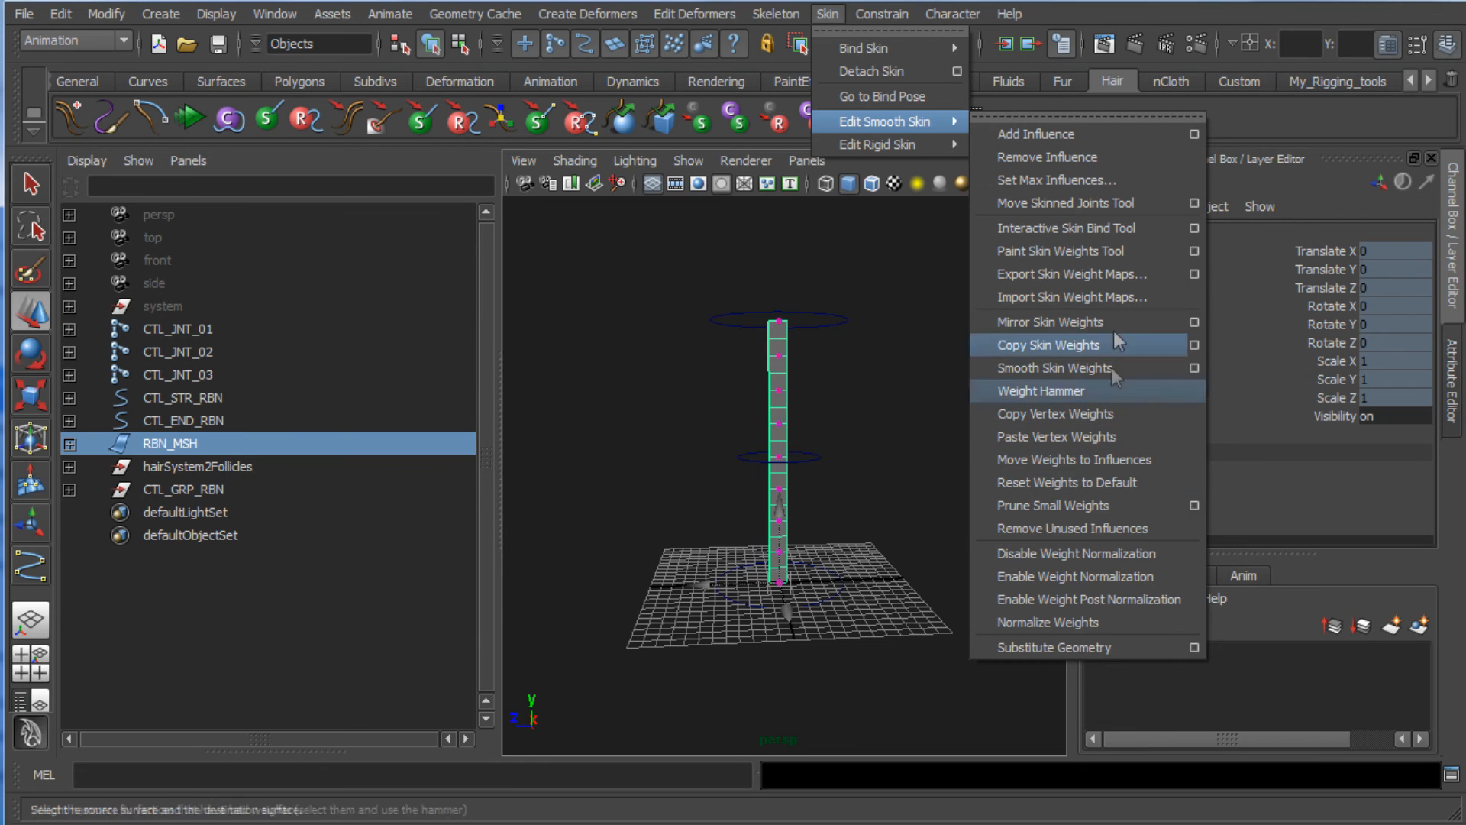
left_click(1194, 251)
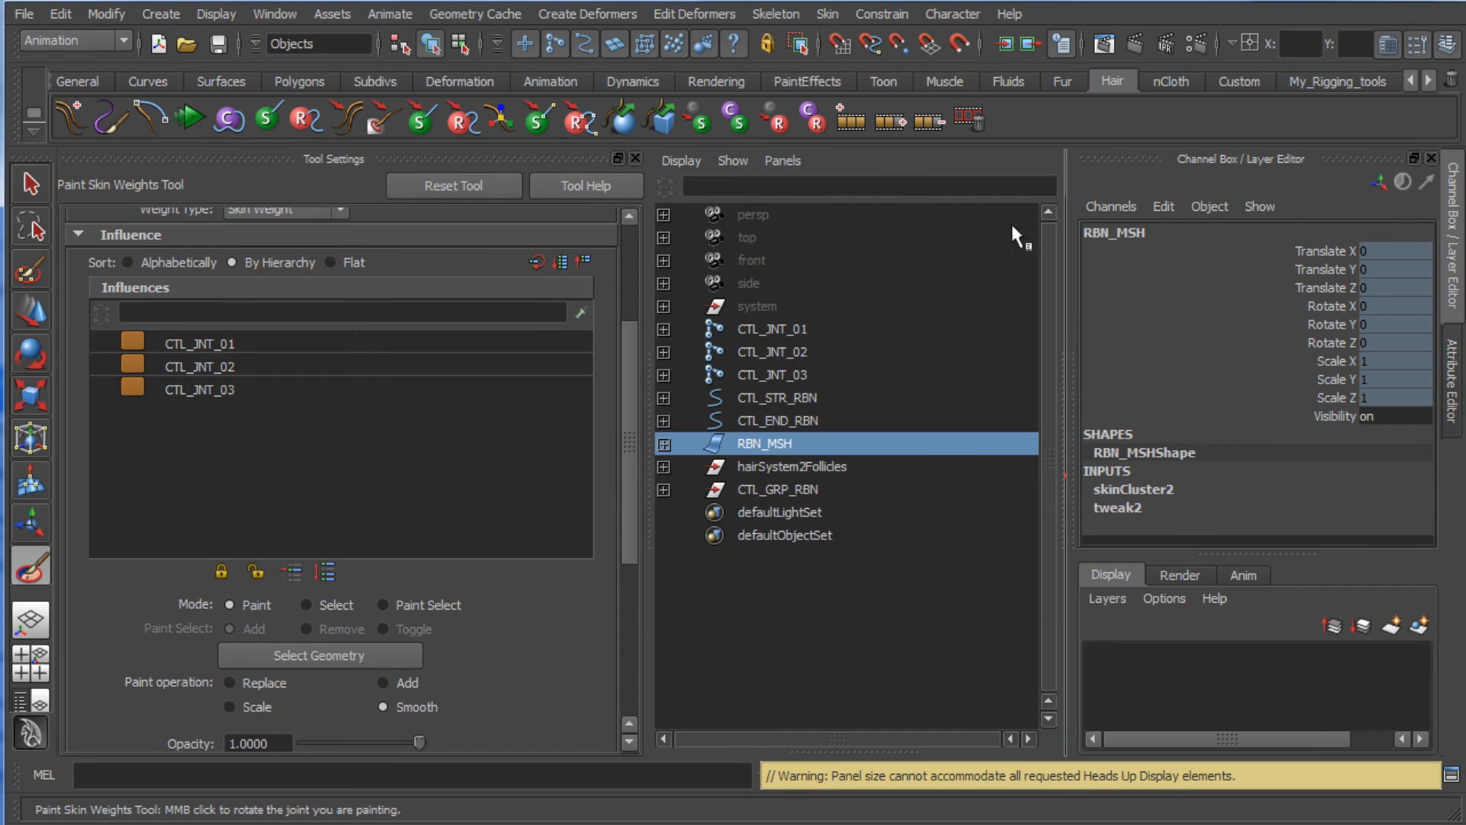
Step: Show the perspective view in place of the Outliner, frame the ribbon, and close the Channel Box and Attribute Editor
left_click(1062, 181)
left_click_drag(873, 362, 795, 392, "alt")
key("f")
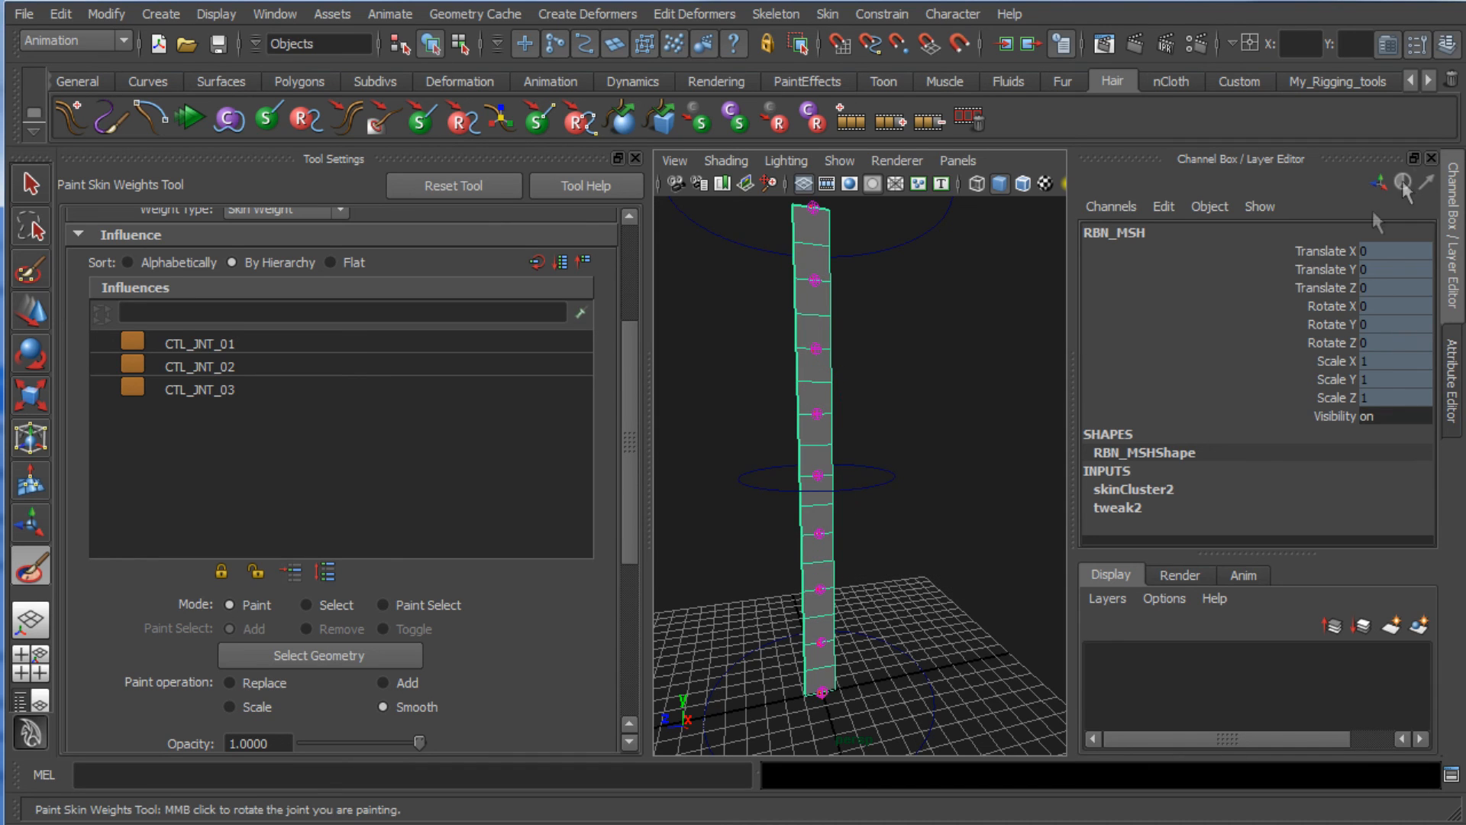
left_click(1430, 159)
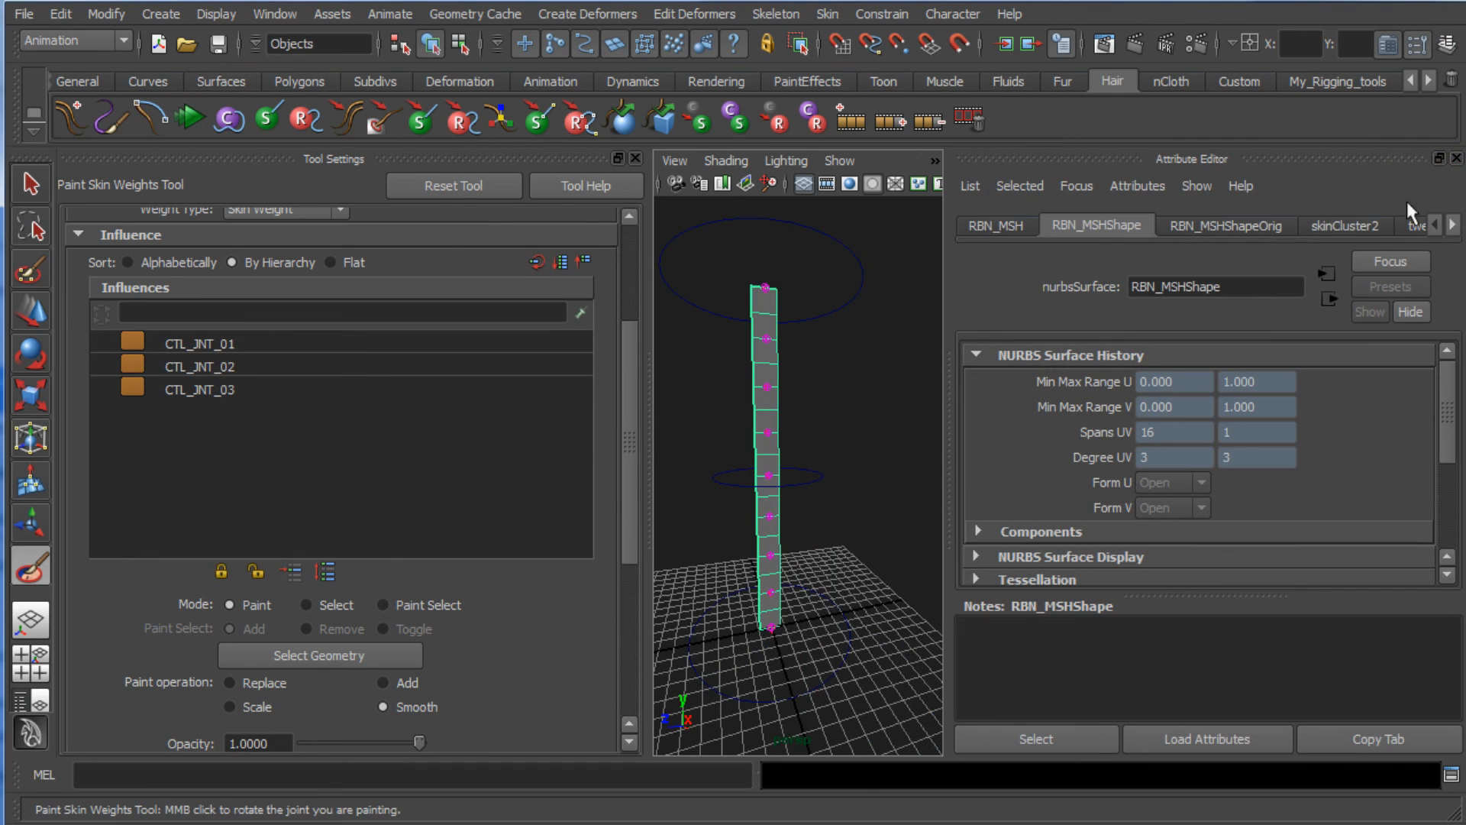
left_click(1456, 158)
right_click_drag(985, 458, 973, 403, "alt")
right_click_drag(980, 468, 1037, 455, "alt")
Step: Inspect the ribbon's weight distribution for the influences CTL_JNT_01, CTL_JNT_03 and CTL_JNT_02 in turn
left_click(200, 344)
mouse_move(1054, 448)
left_mouse_down("alt")
mouse_move(1025, 451)
mouse_move(1041, 435)
left_mouse_up("alt")
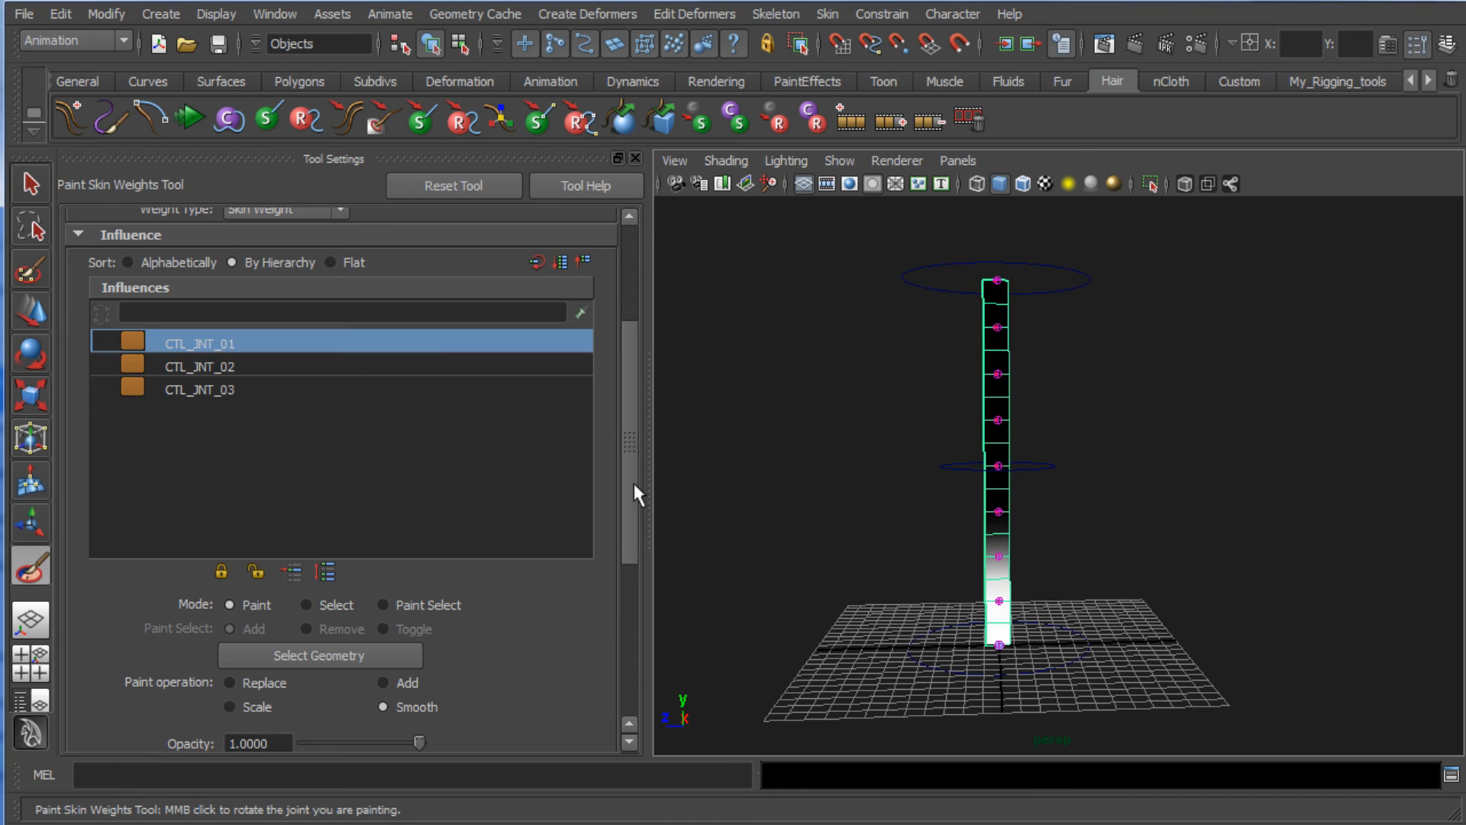
mouse_move(632, 480)
left_mouse_down()
mouse_move(640, 539)
mouse_move(639, 467)
left_mouse_up()
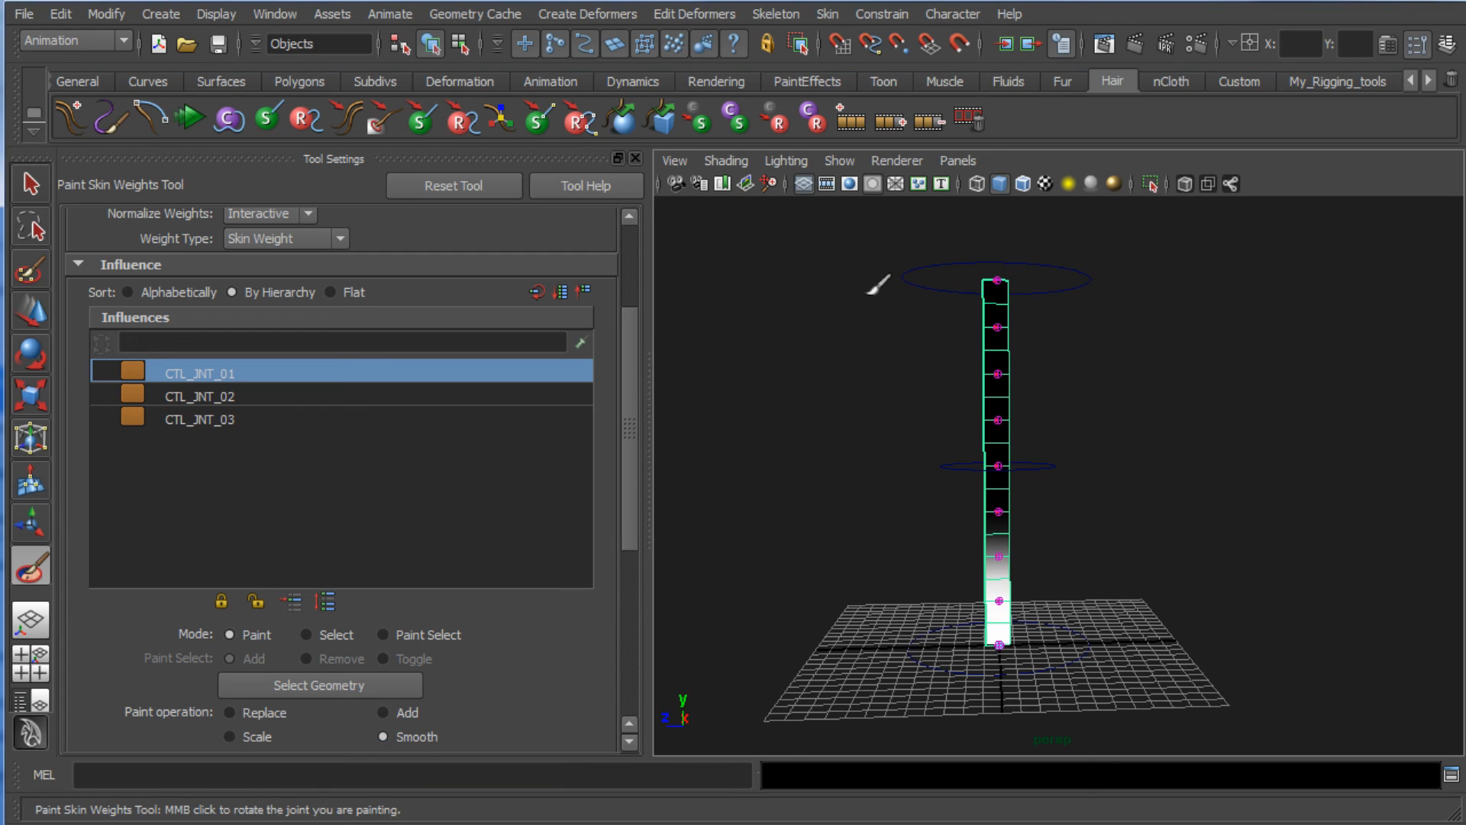
left_click(222, 394)
left_click(229, 416)
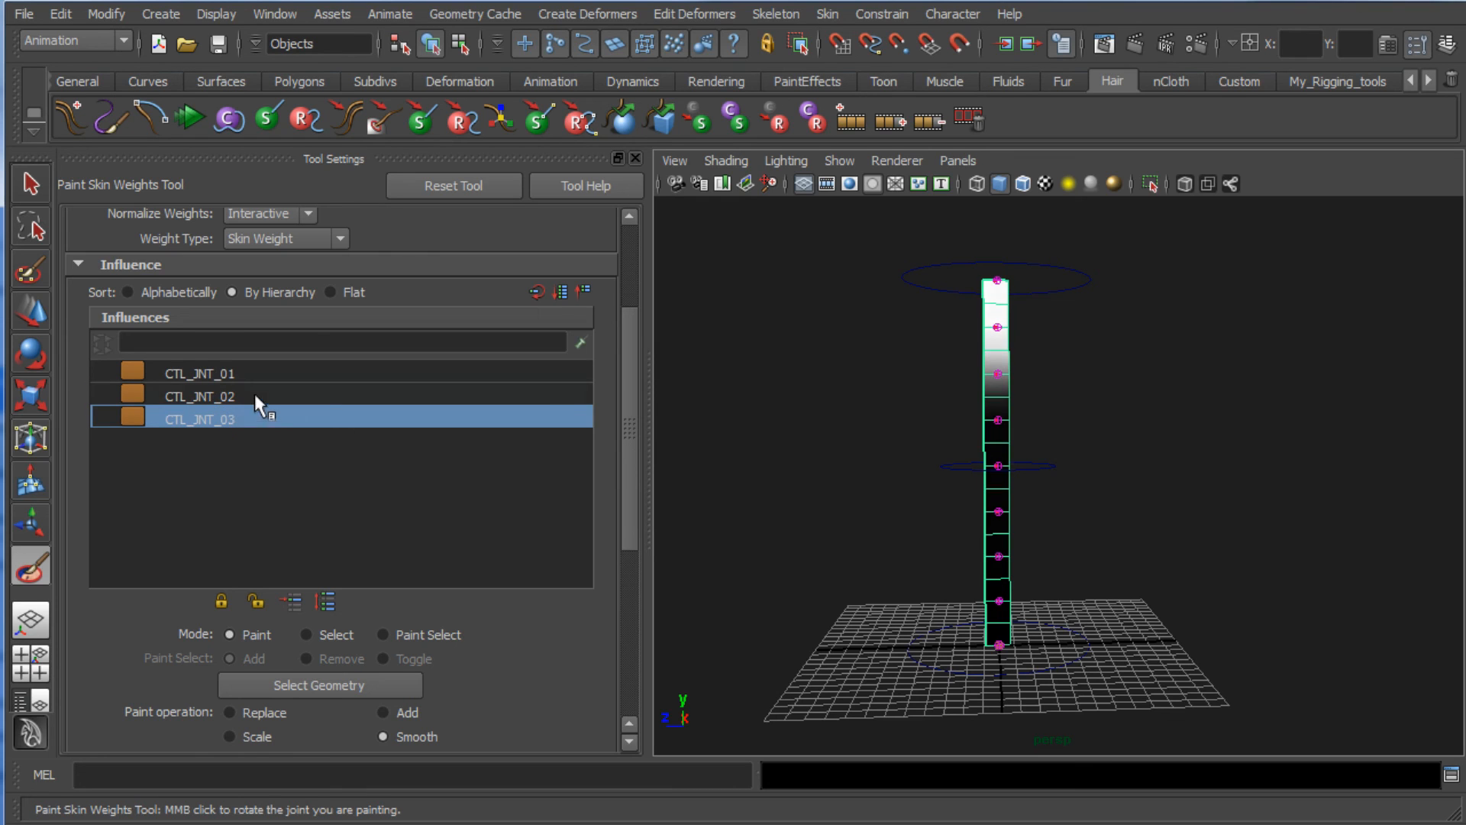
left_click(254, 394)
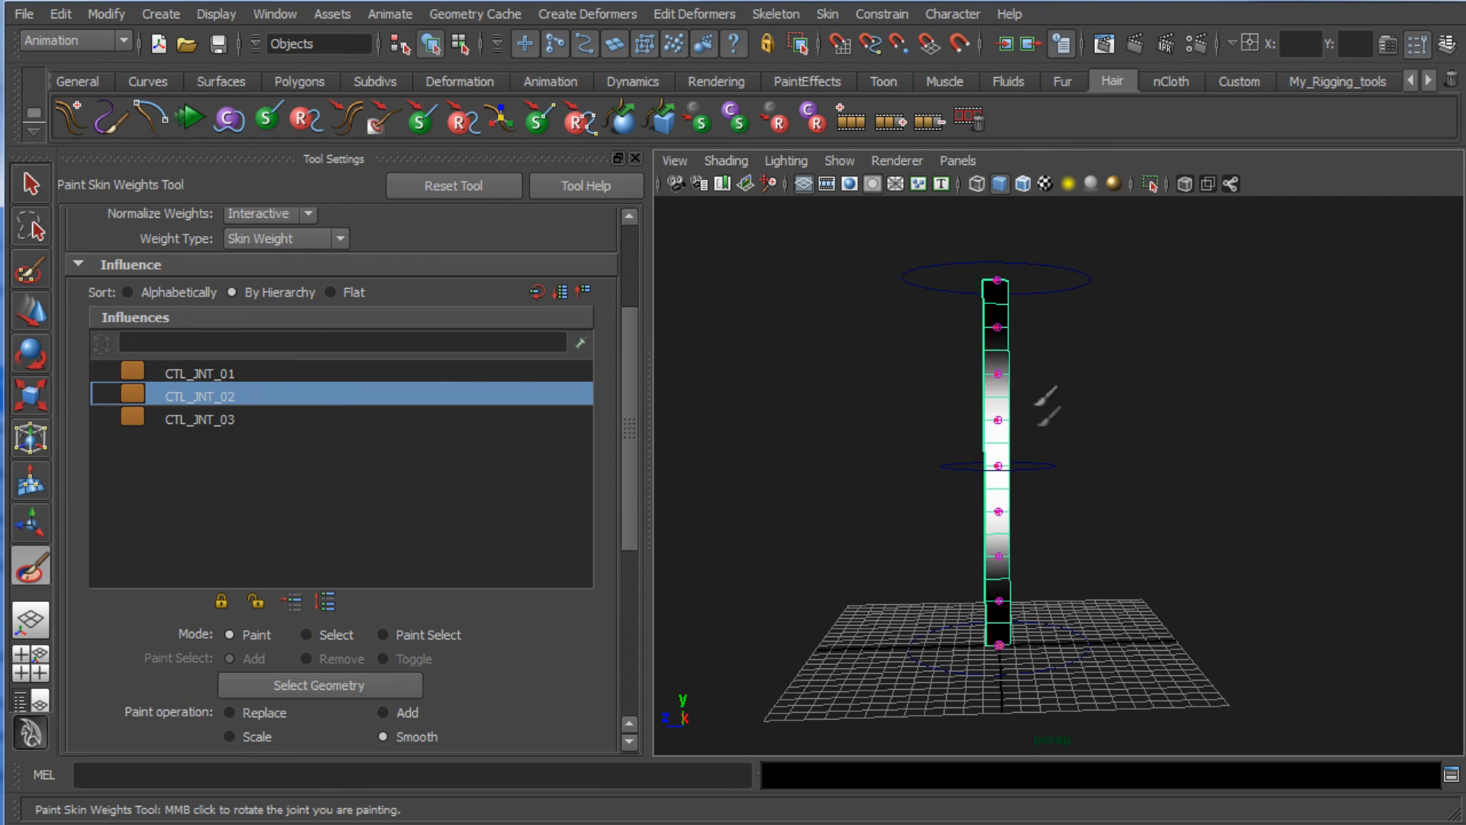
Step: Lock the CTL_JNT_01 influence and smooth the weights between CTL_JNT_02 and CTL_JNT_03 on the ribbon's upper half
left_click(227, 374)
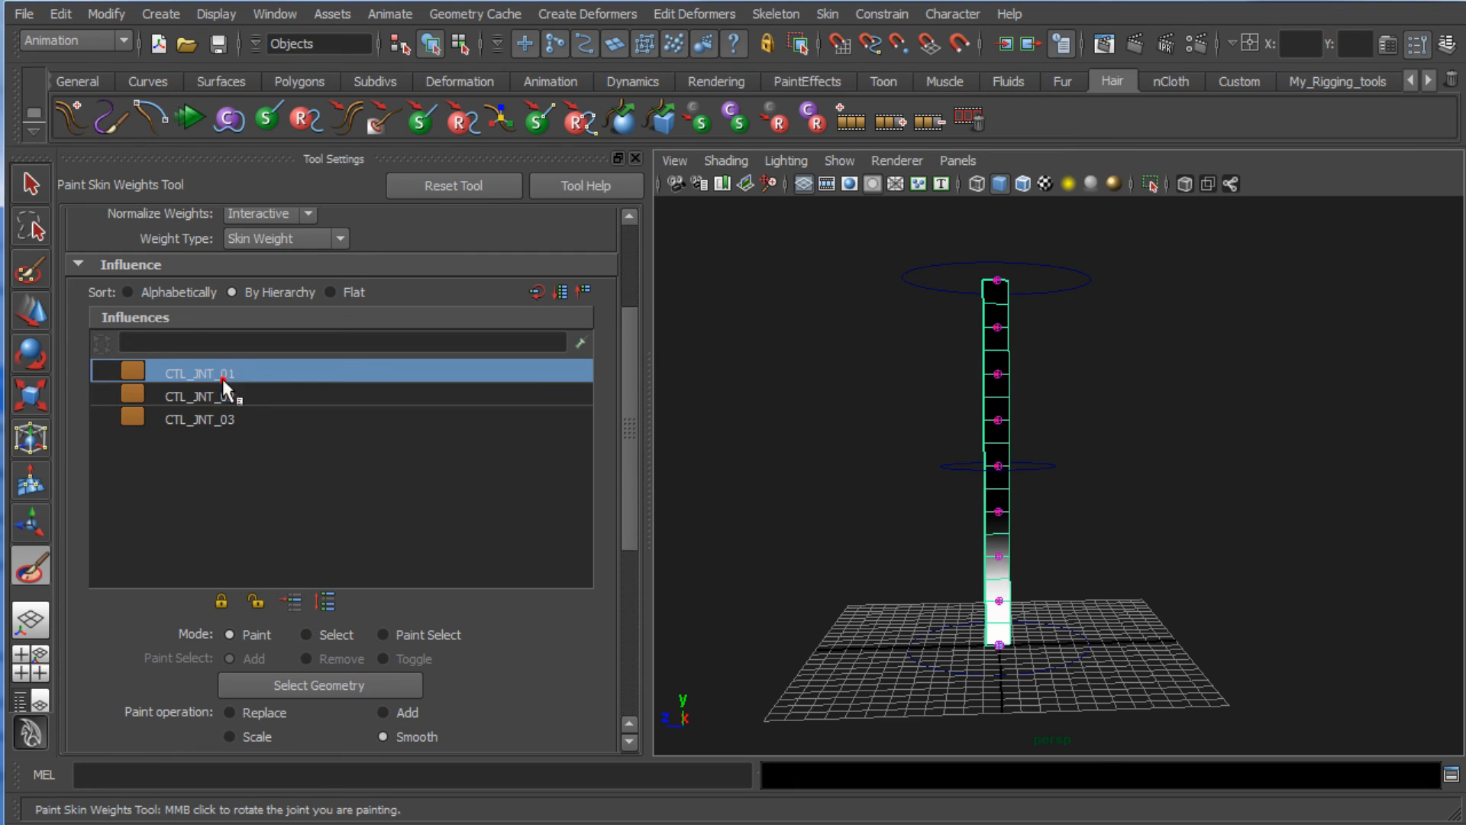
left_click(220, 599)
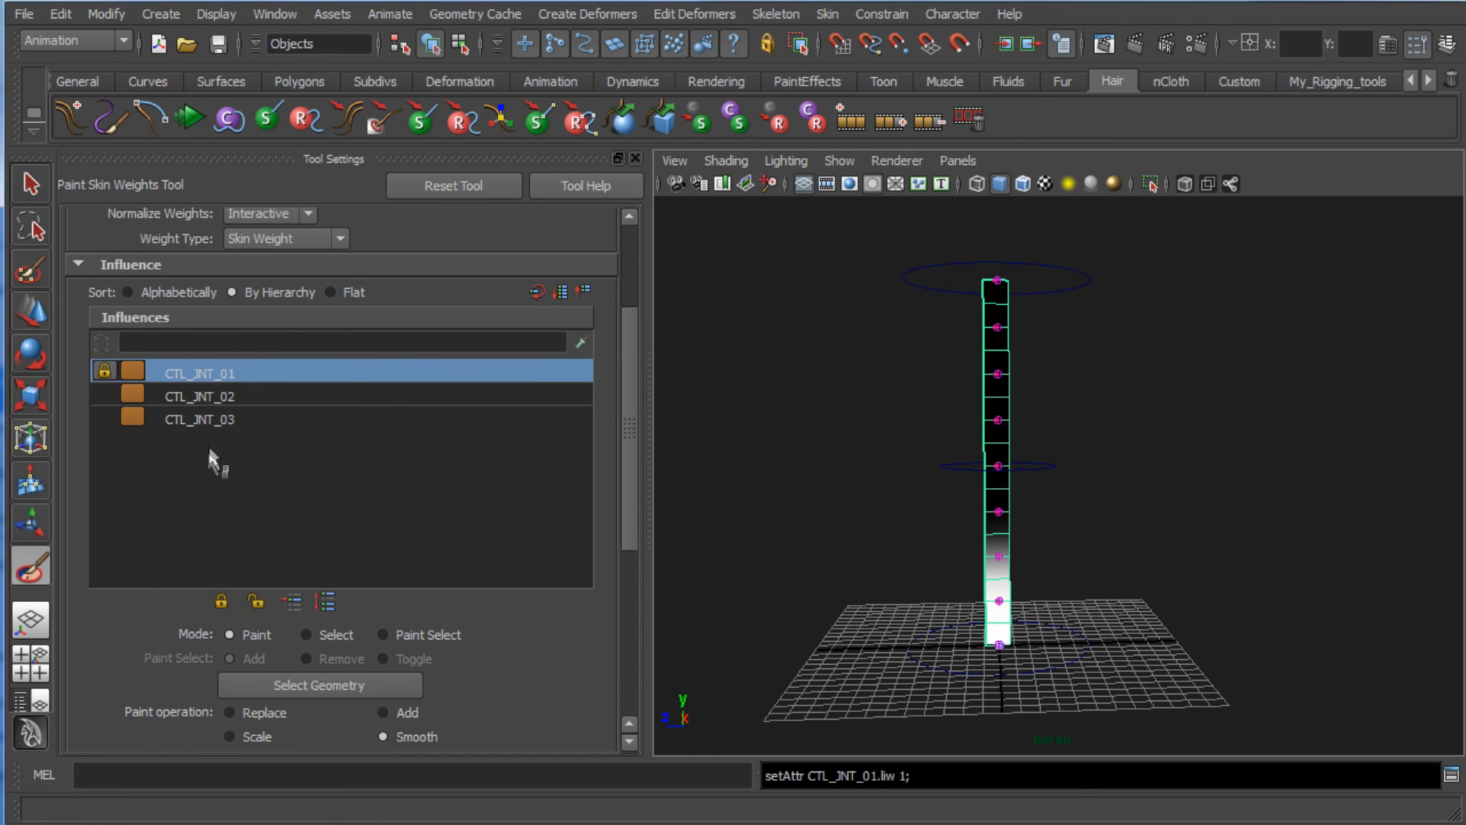
left_click(221, 396)
left_click(223, 419)
left_click(222, 397)
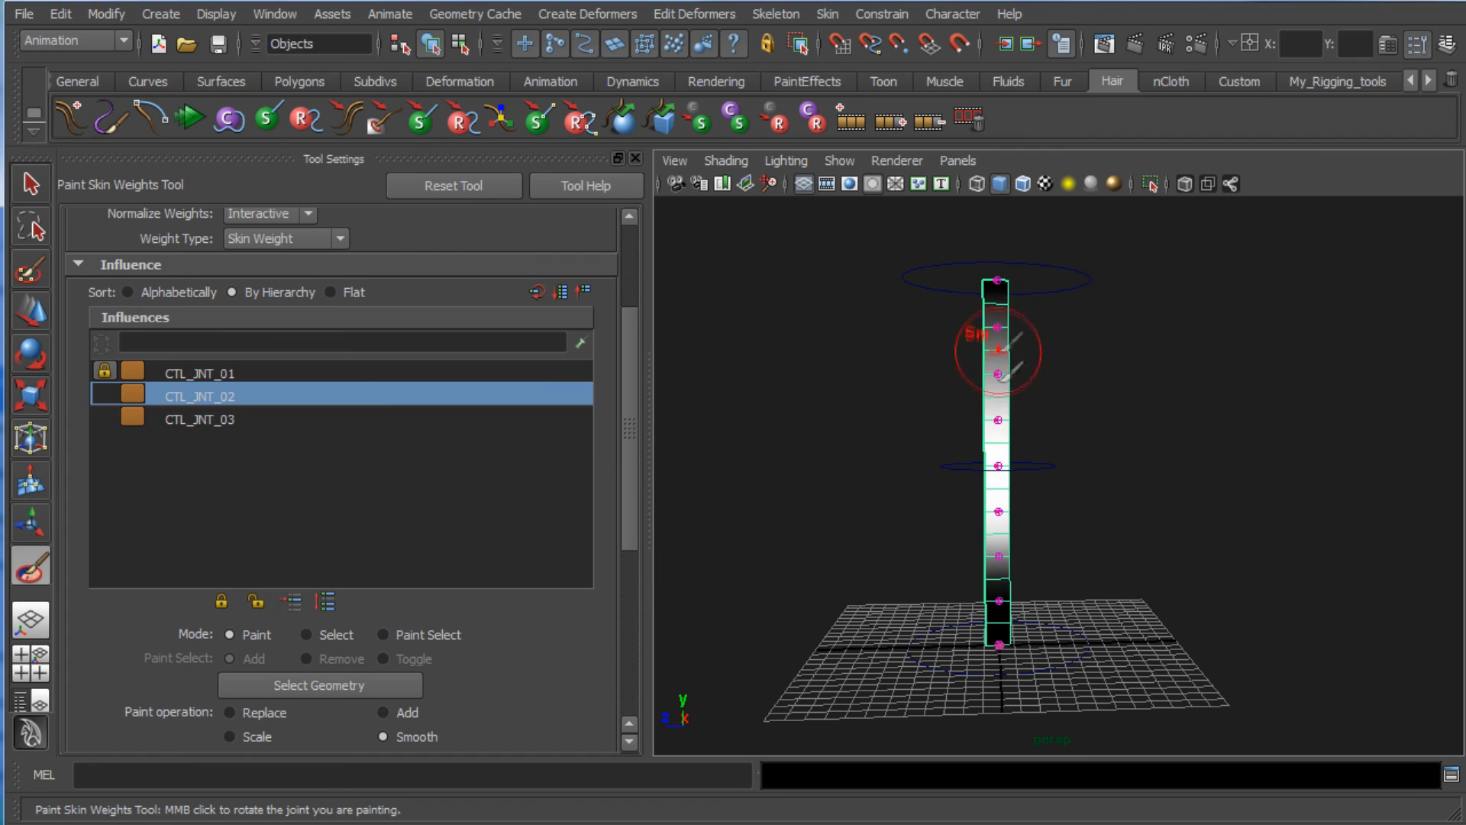
Step: Test-move the end control at the ribbon's top about 9.3 units along Z, and undo the move
key("w")
left_click(939, 279)
left_click_drag(940, 281, 795, 366)
key("ctrl+z")
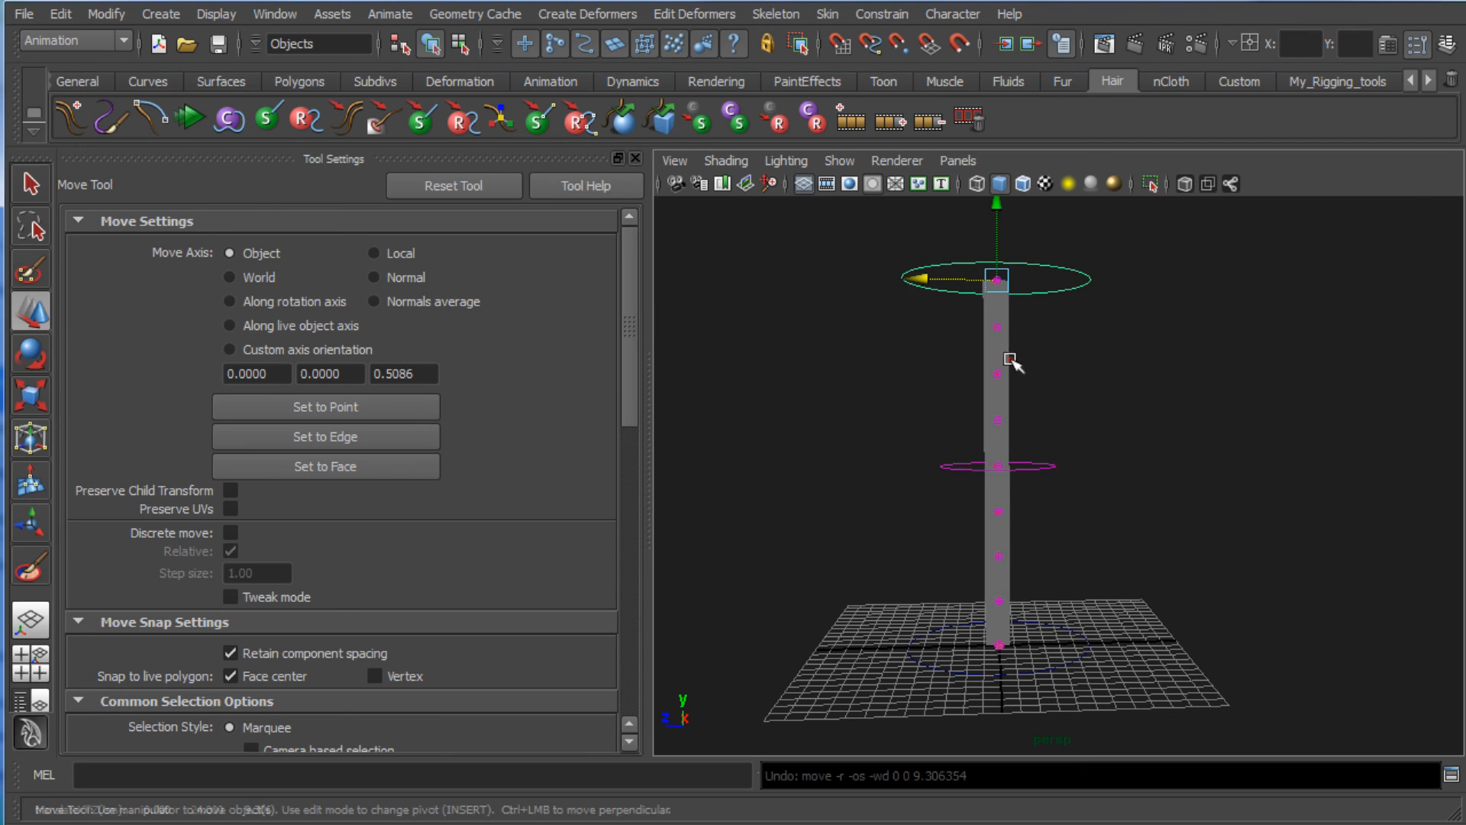
Step: Reselect the ribbon mesh, reopen the Paint Skin Weights Tool with its settings, and unlock the CTL_JNT_01 influence
left_click(1009, 359)
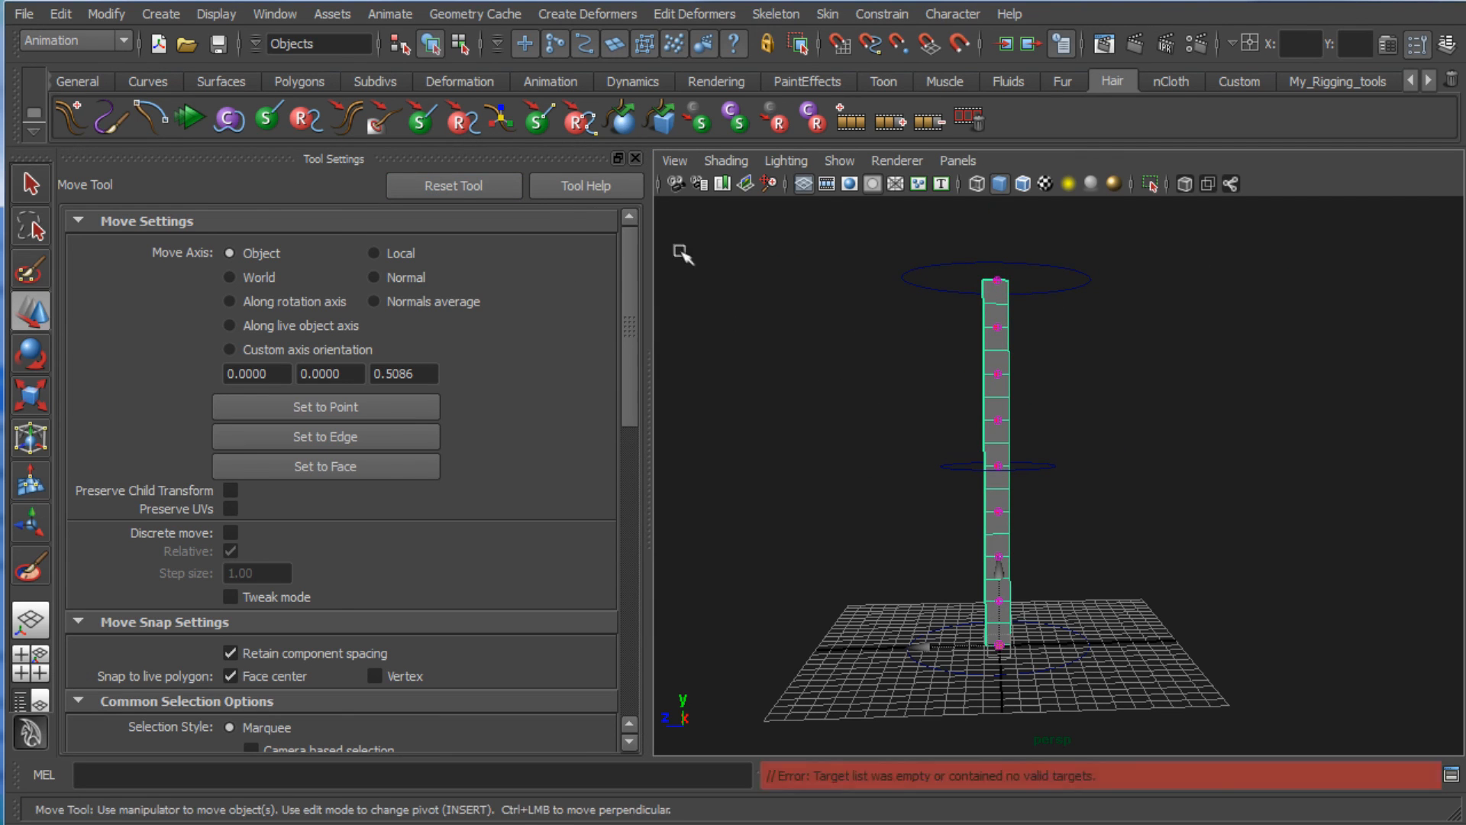
left_click(833, 17)
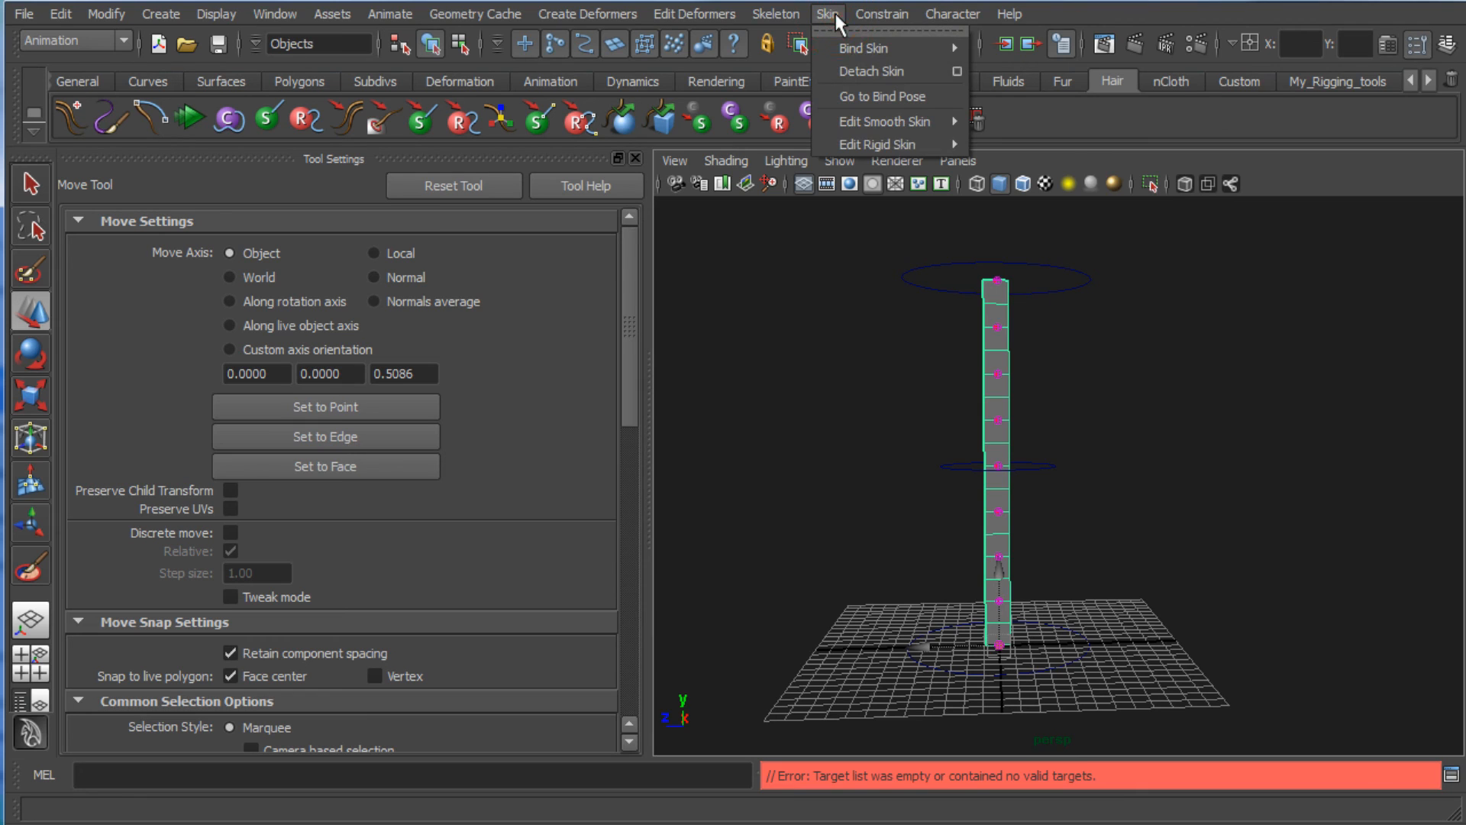
mouse_move(891, 126)
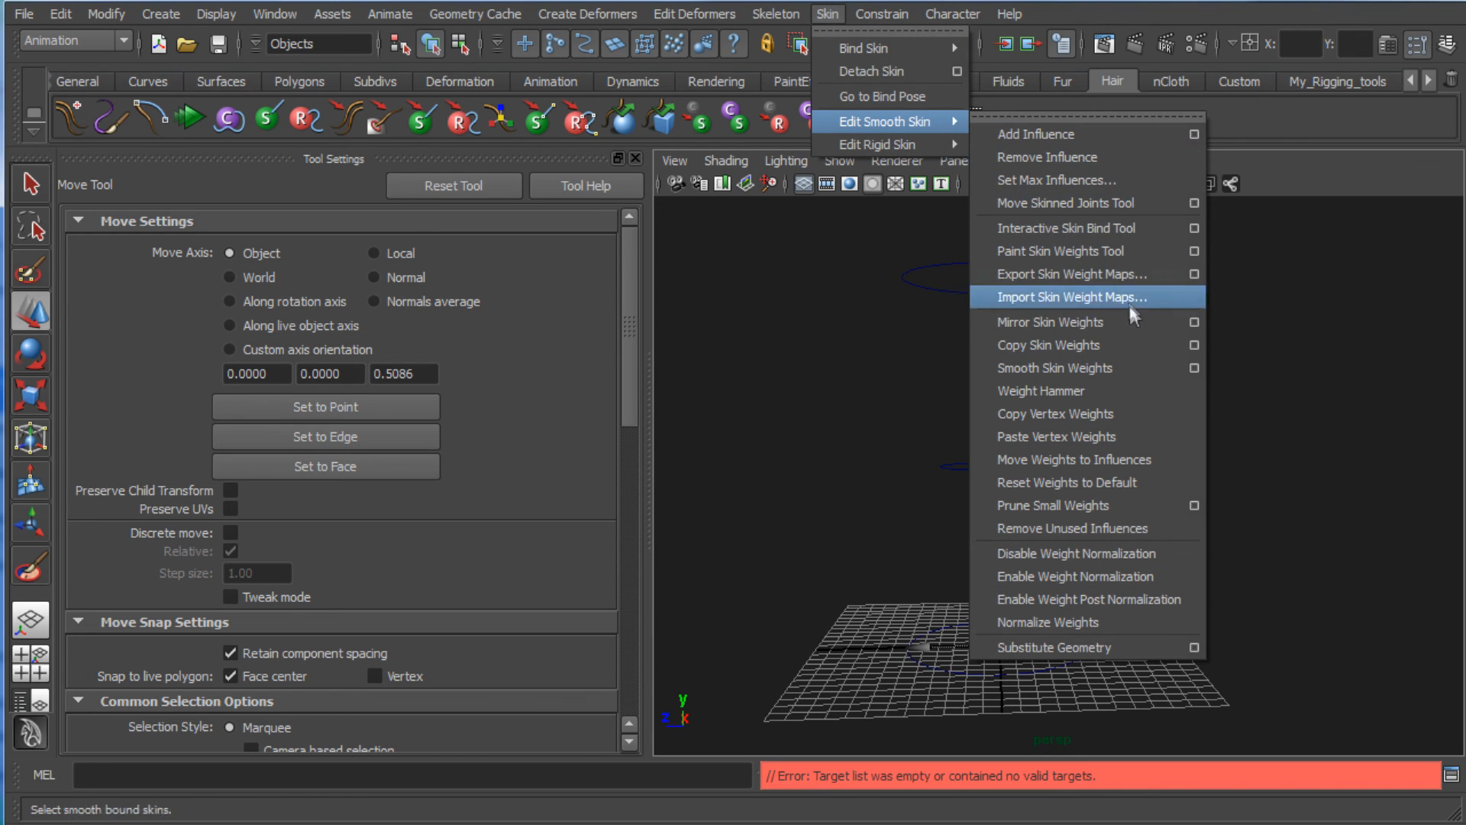
left_click(1192, 252)
left_click(199, 373)
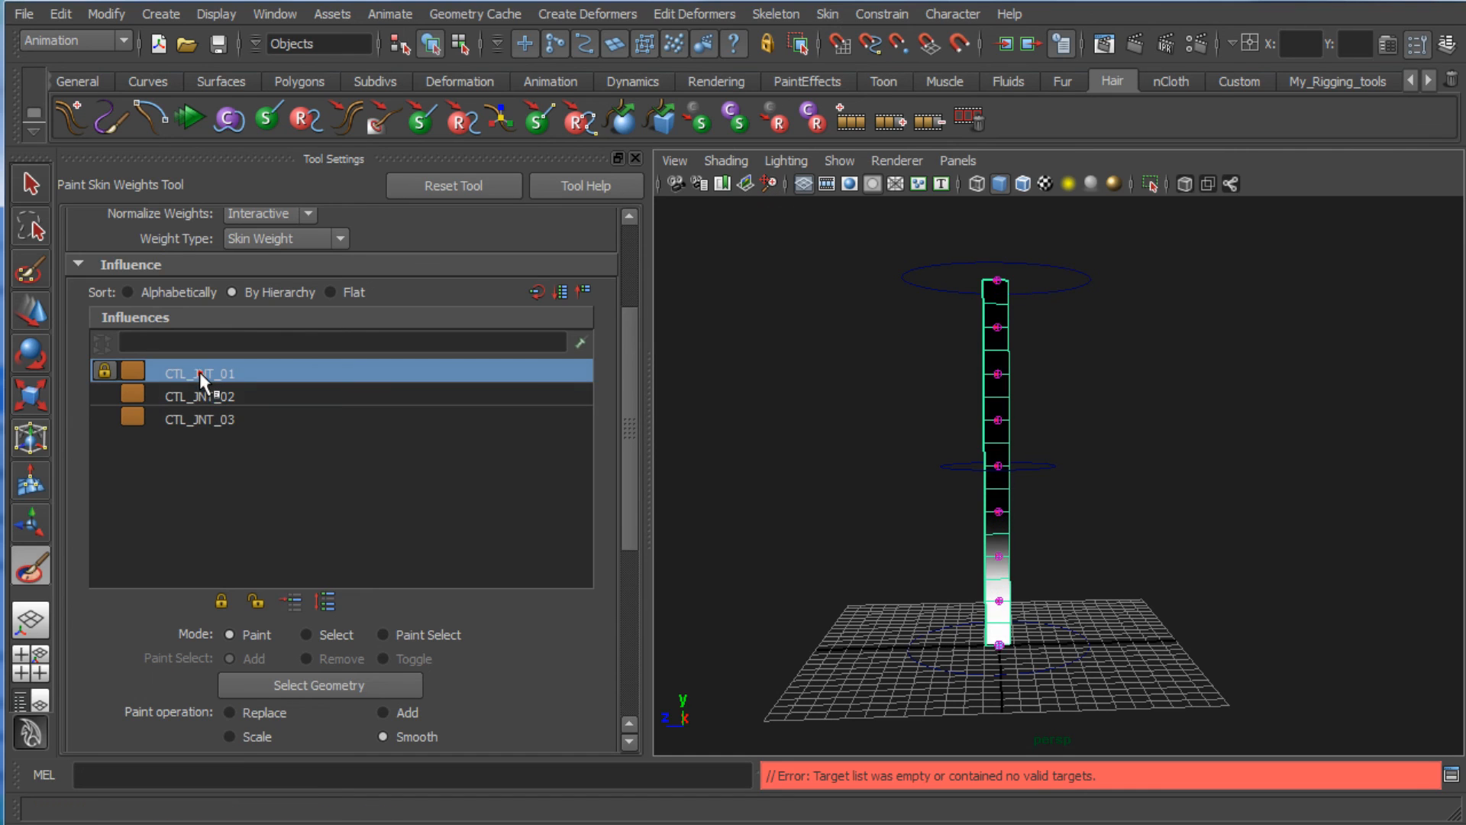
left_click(255, 601)
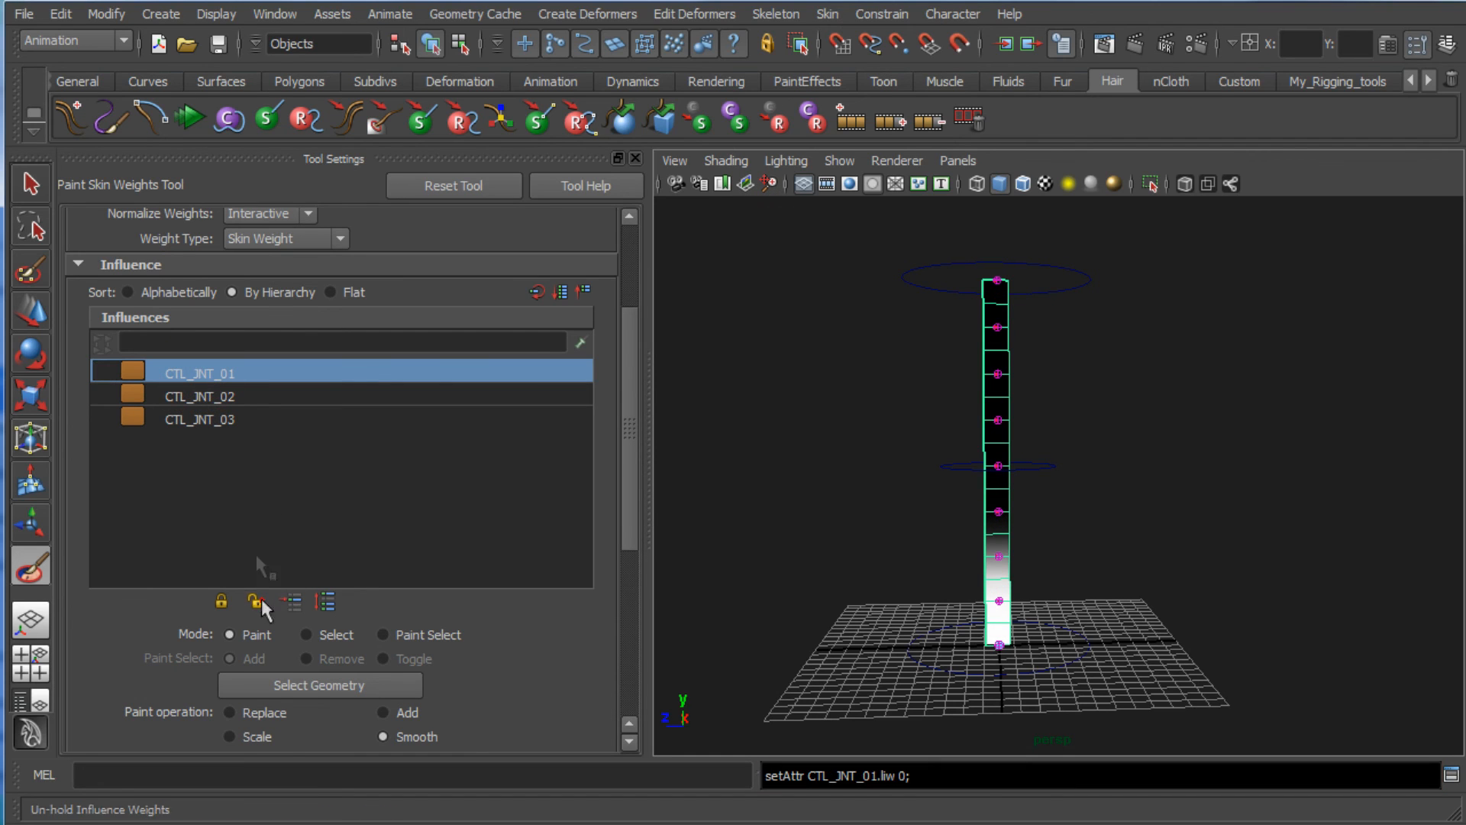
Step: Lock the CTL_JNT_03 influence and smooth the weights between CTL_JNT_01 and CTL_JNT_02 on the ribbon's lower half
left_click(238, 397)
left_click(235, 419)
left_click(220, 601)
left_click(221, 397)
left_click(223, 395)
left_click(222, 373)
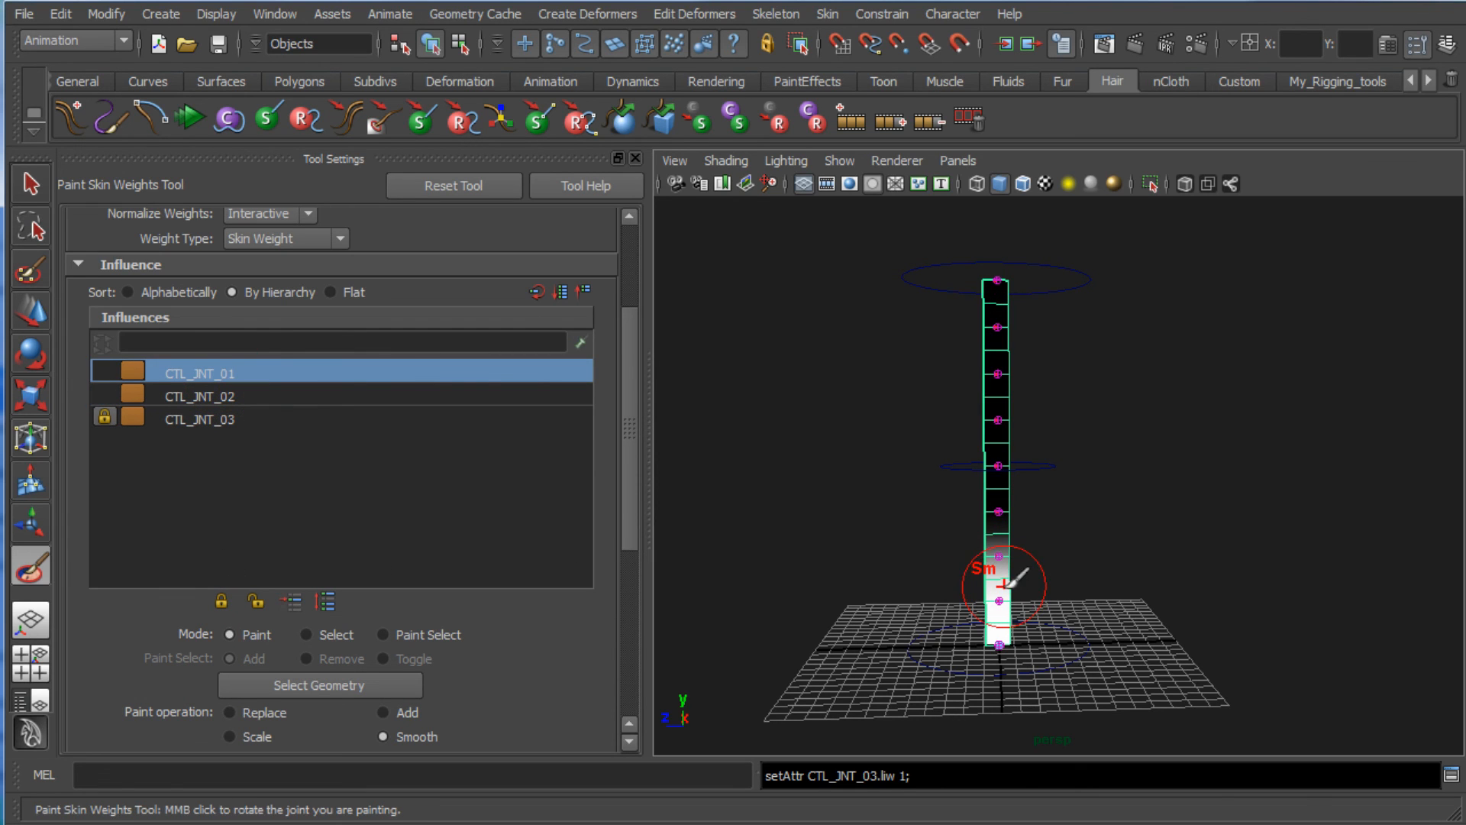
left_click(223, 395)
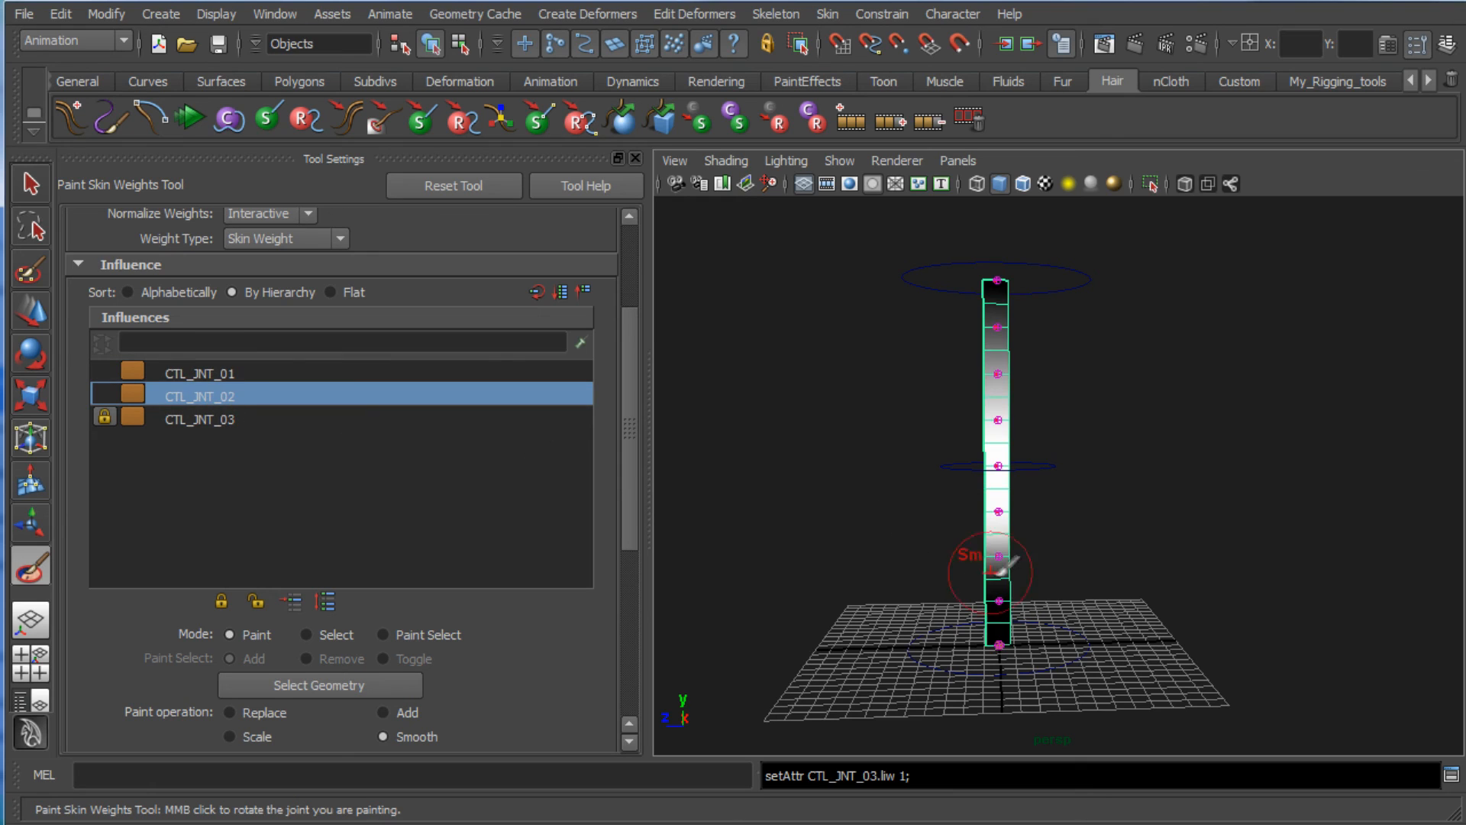
left_click(1012, 577)
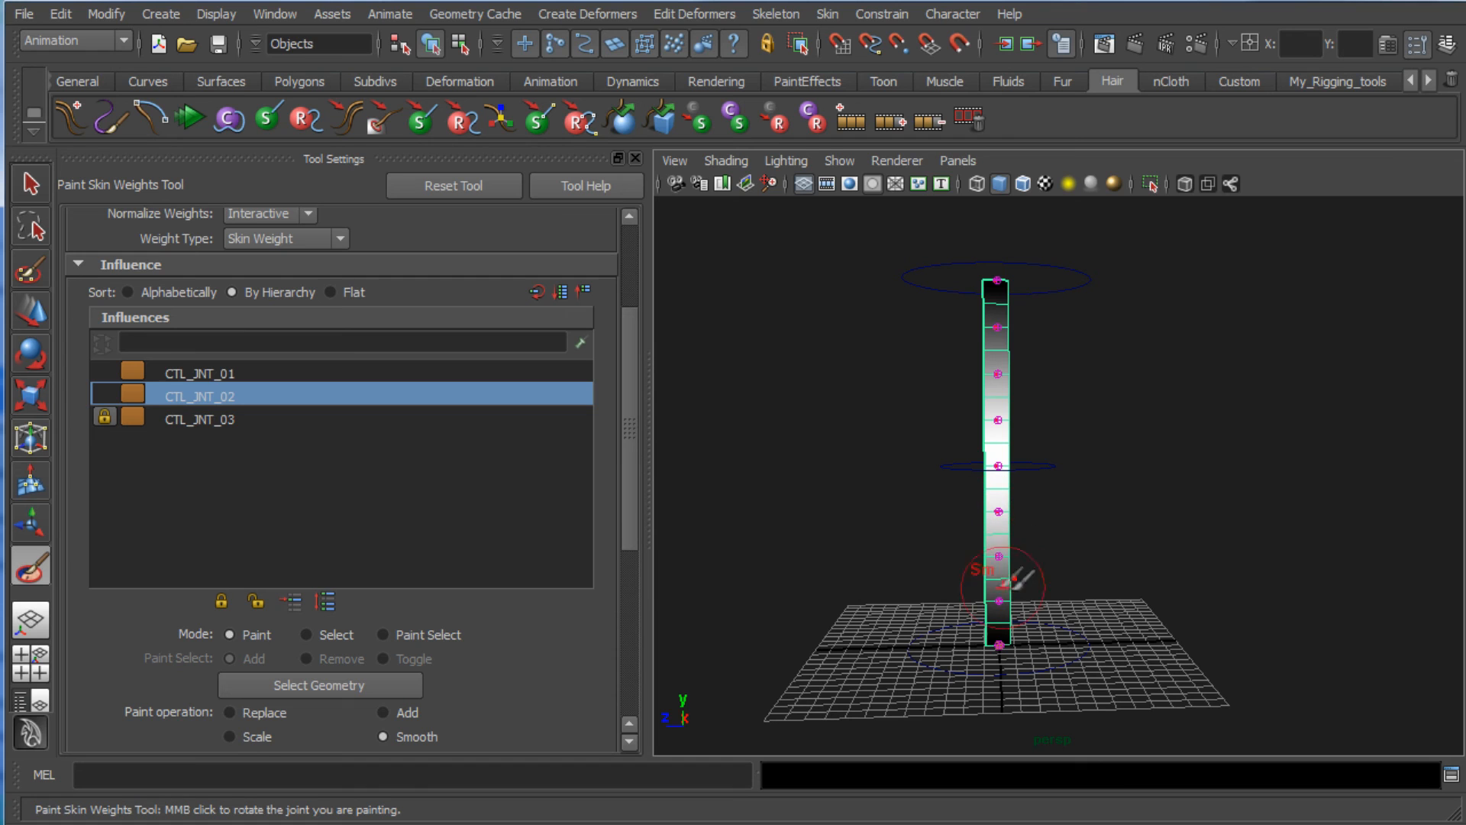
Step: Test-move the end control at the ribbon's top to about -14.6 in Z to check the bend
key("w")
left_click(888, 524)
left_click(1093, 280)
left_click_drag(933, 298, 1149, 340)
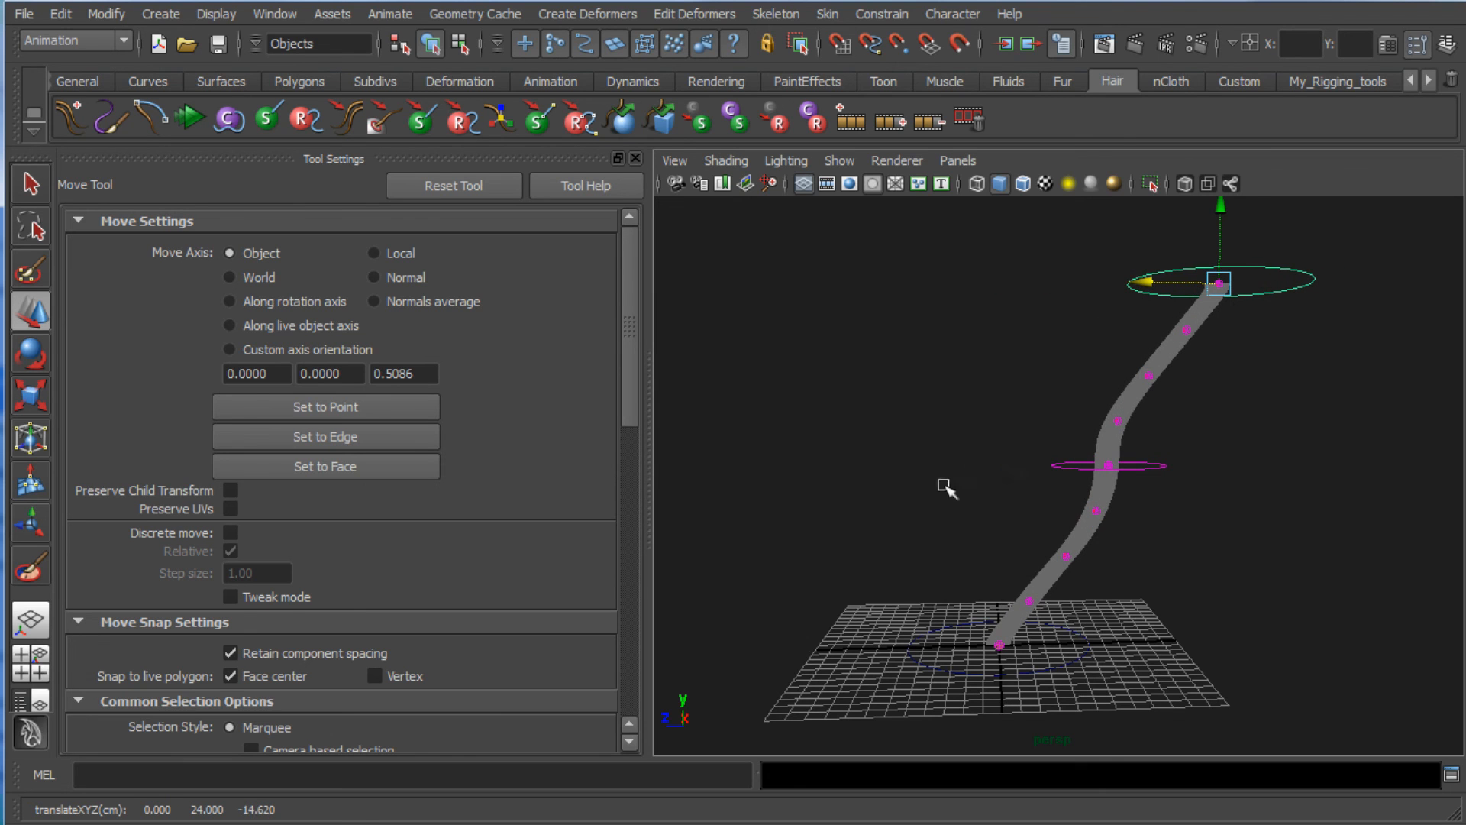
scroll(934, 442, "down", 3)
mouse_move(935, 441)
left_mouse_down("alt")
mouse_move(899, 441)
mouse_move(949, 435)
left_mouse_up("alt")
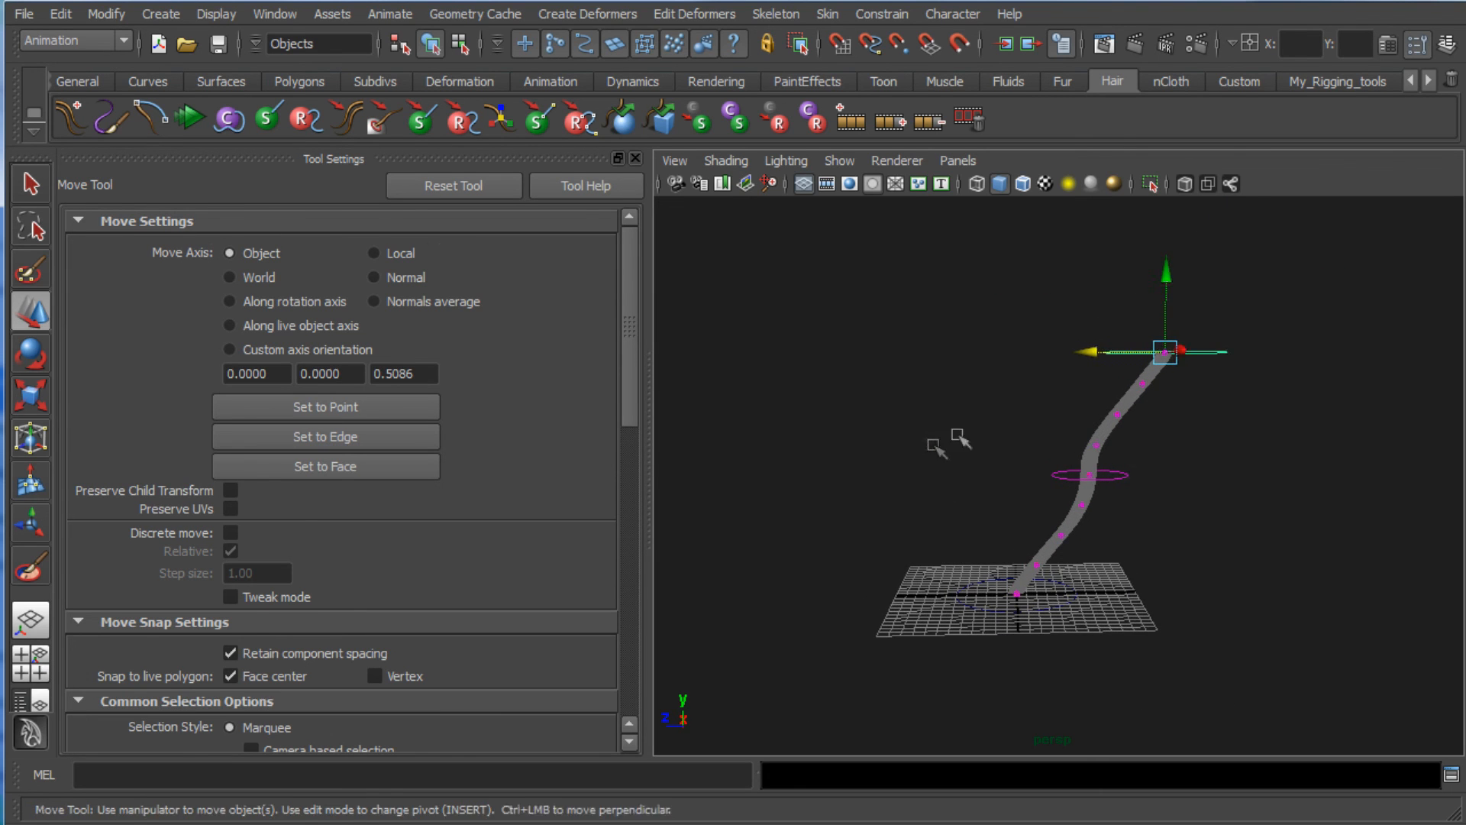
Step: Test-rotate the end control about -92.6 degrees in X, undo the test rotation and move, and deselect everything
key("e")
left_click_drag(1082, 296, 982, 383)
key("w")
left_click(1058, 431)
key("z")
key("z")
key("z")
key("z")
key("z")
key("z")
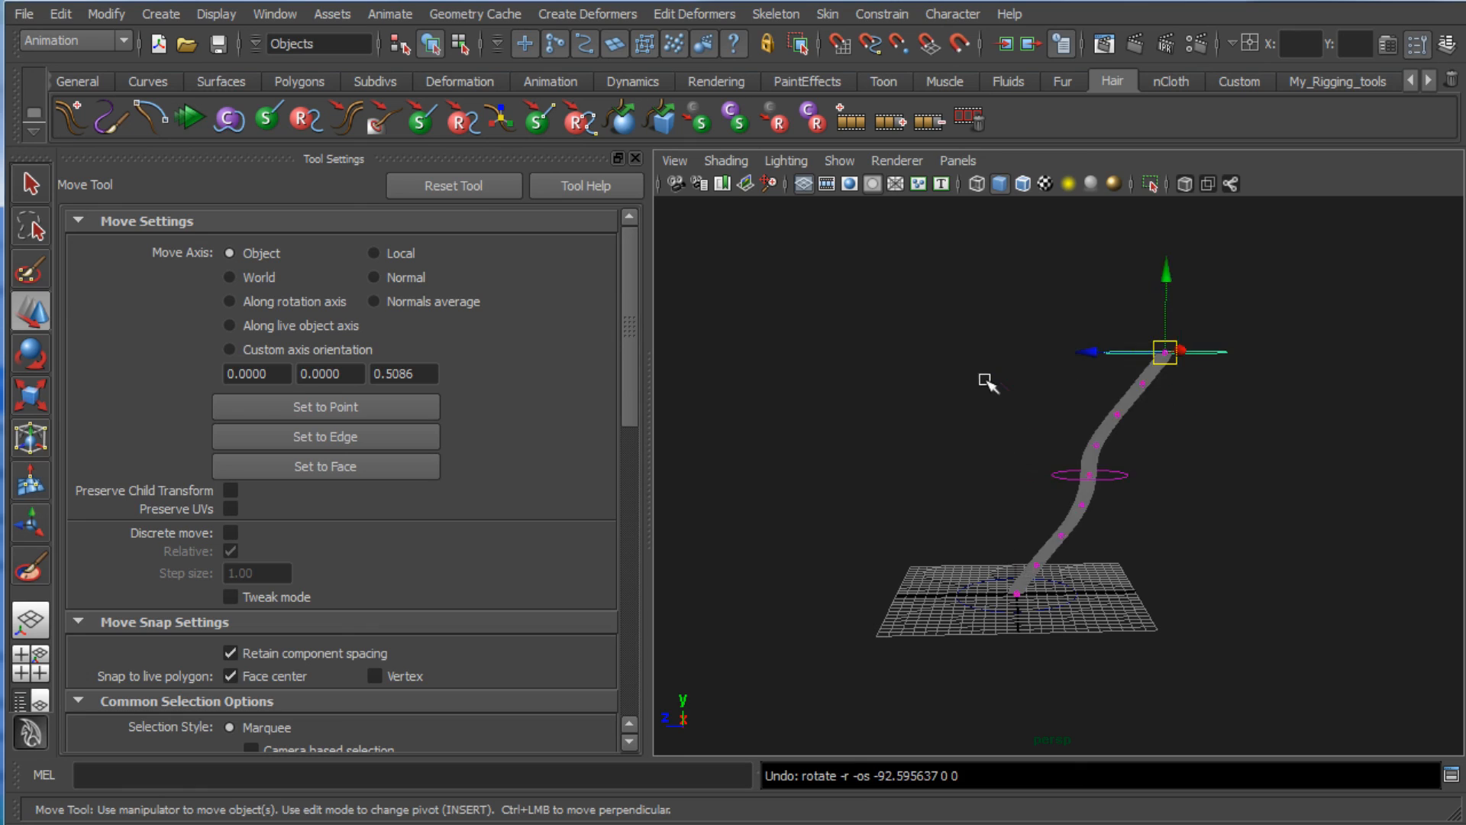
left_click(1183, 457)
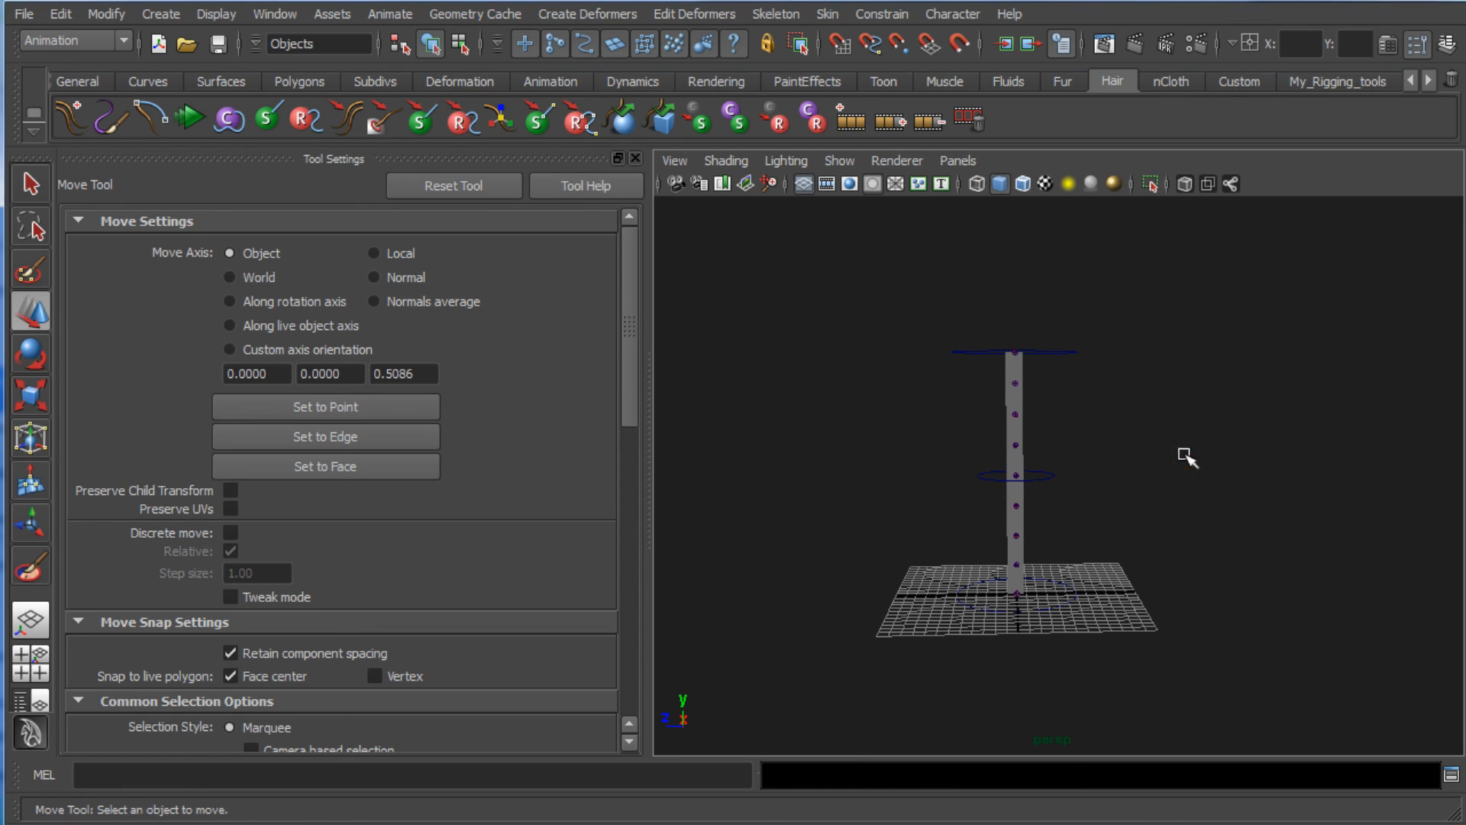